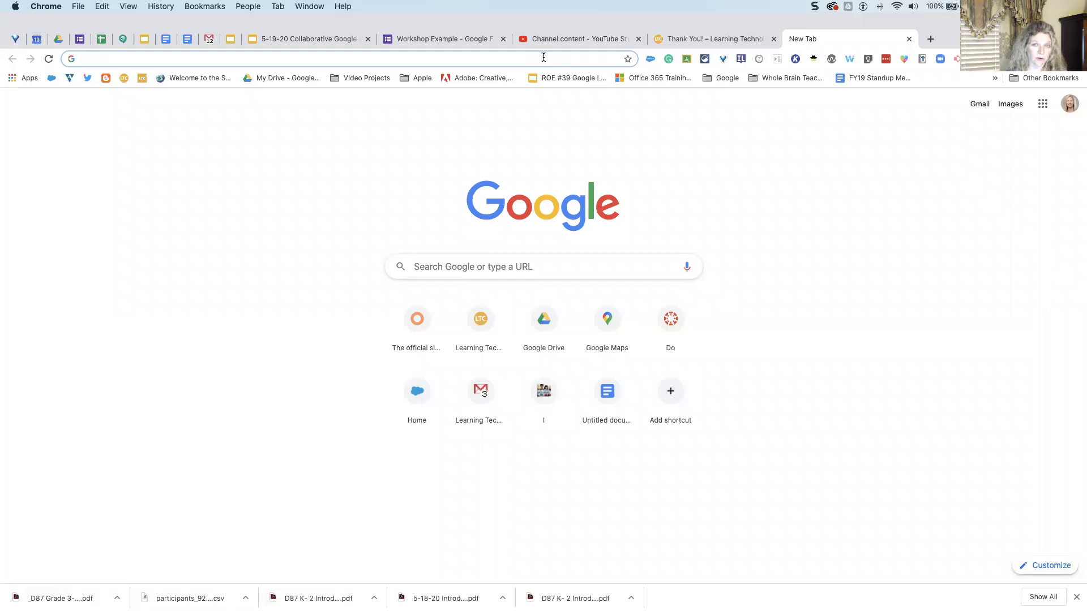
{"action": "type", "text": "for"}
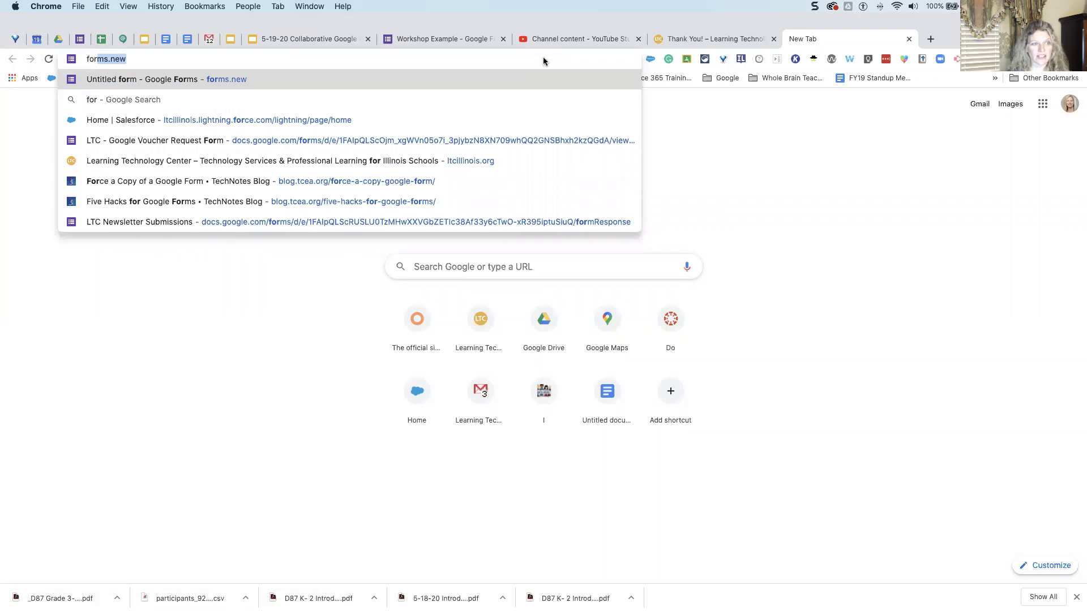
{"action": "type", "text": "ms"}
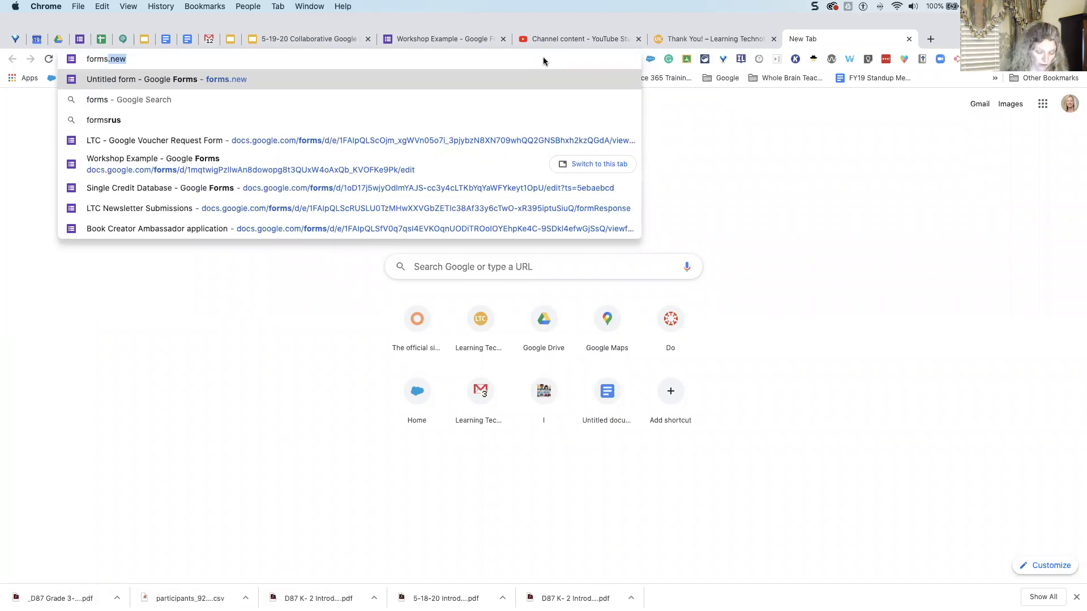
{"action": "type", "text": ".g"}
{"action": "key", "text": "BackSpace"}
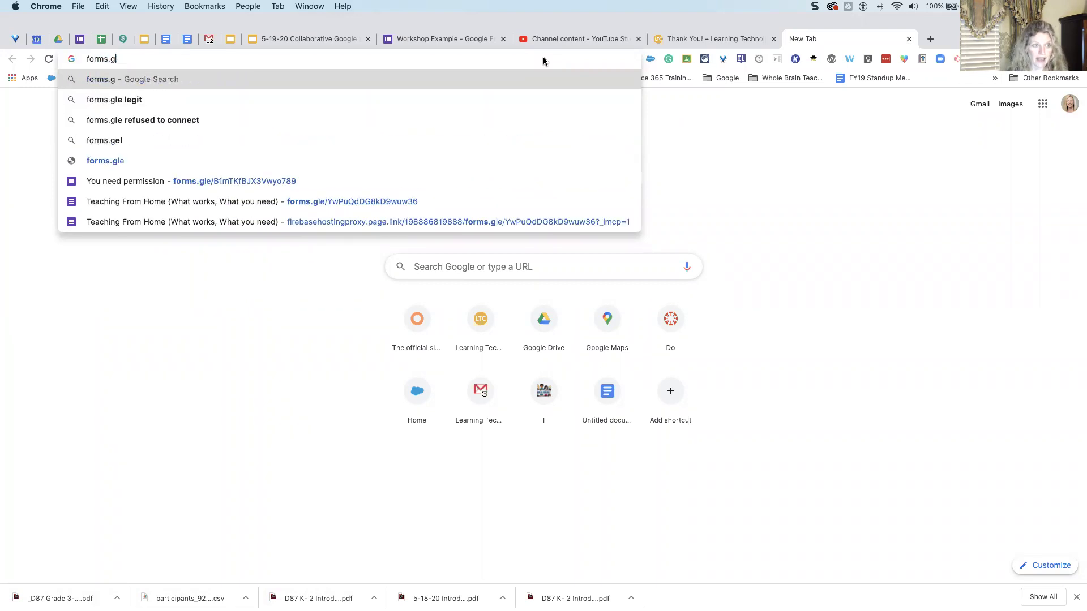
{"action": "type", "text": "oogl"}
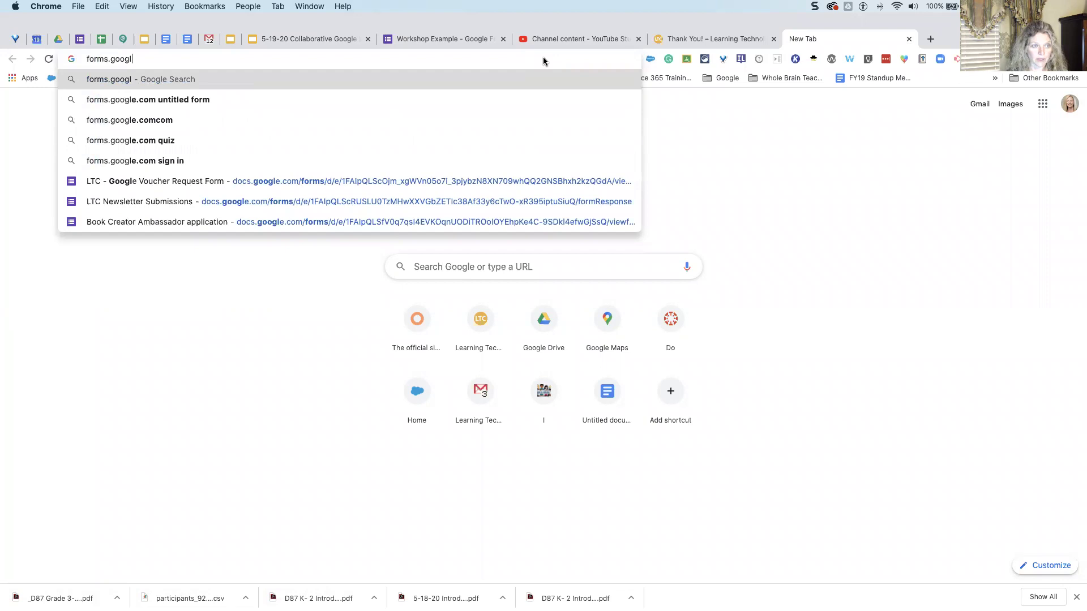
{"action": "type", "text": "e"}
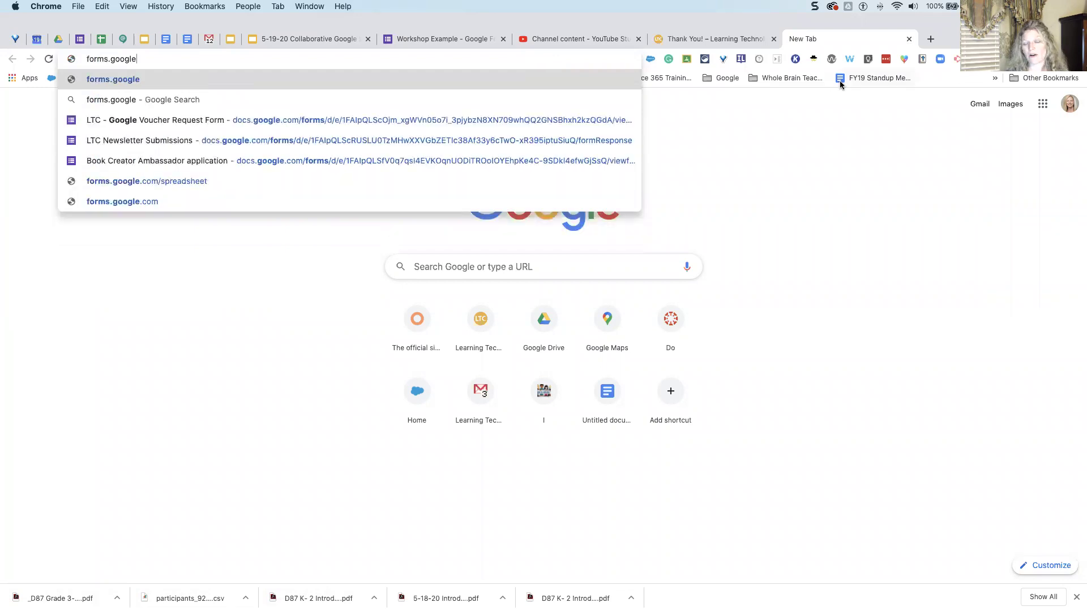
- Reorder the Google apps launcher so that Forms sits directly below Account
{"action": "left_click", "coordinate": [1042, 107]}
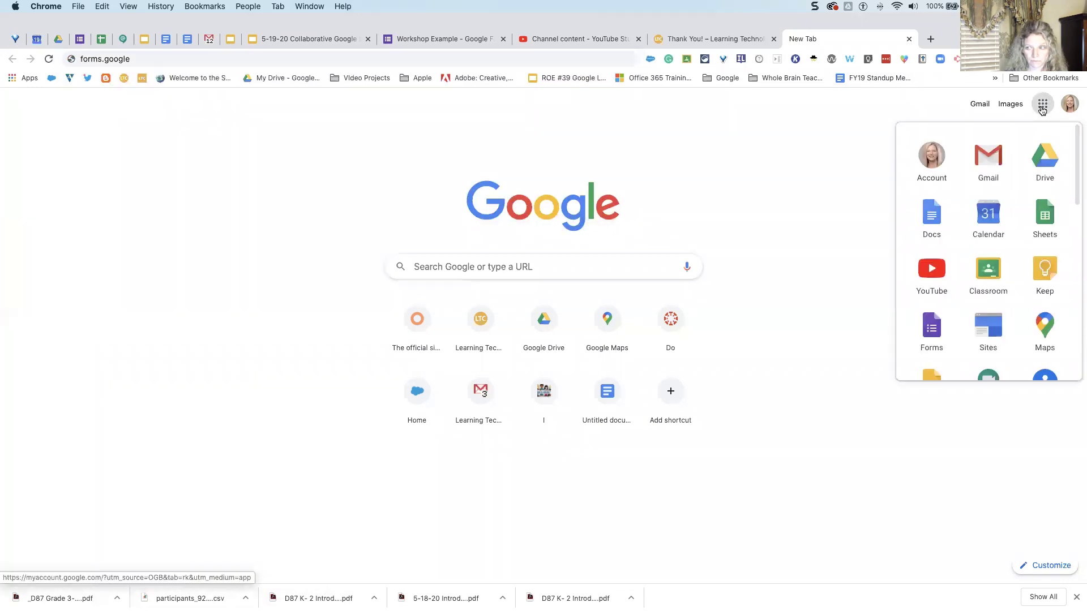
{"action": "scroll", "coordinate": [970, 237], "scroll_direction": "down", "scroll_amount": 3}
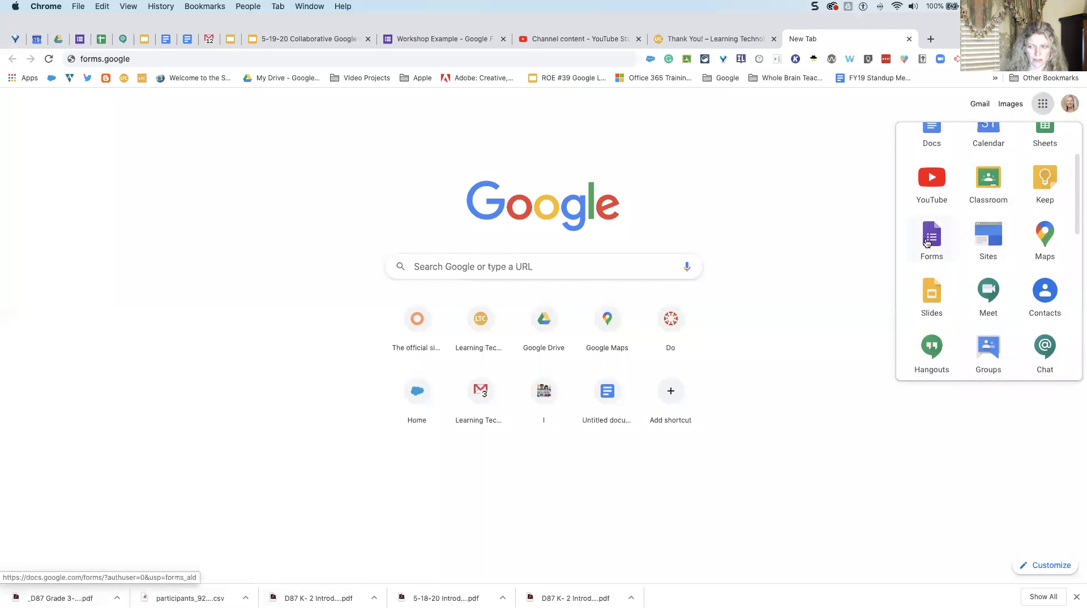
{"action": "scroll", "coordinate": [980, 251], "scroll_direction": "up", "scroll_amount": 3}
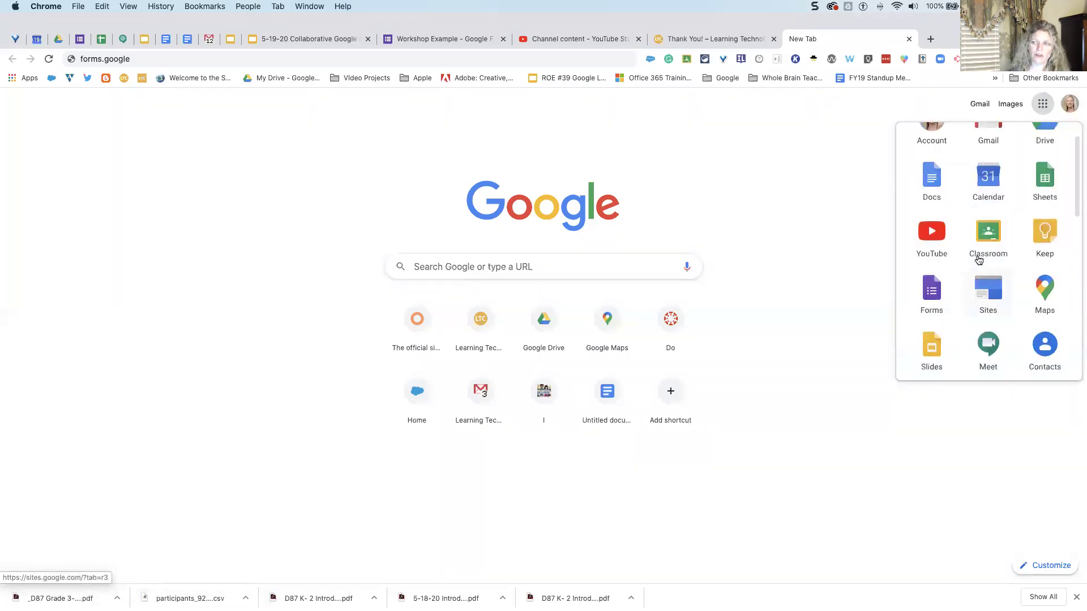
{"action": "scroll", "coordinate": [993, 232], "scroll_direction": "down", "scroll_amount": 5}
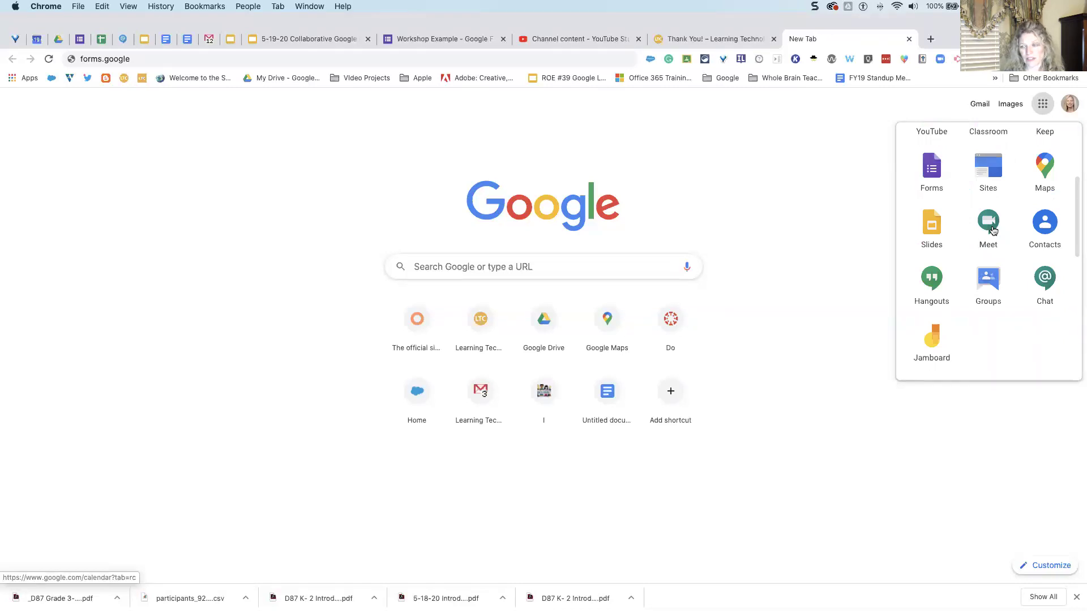
{"action": "scroll", "coordinate": [993, 229], "scroll_direction": "down", "scroll_amount": 1}
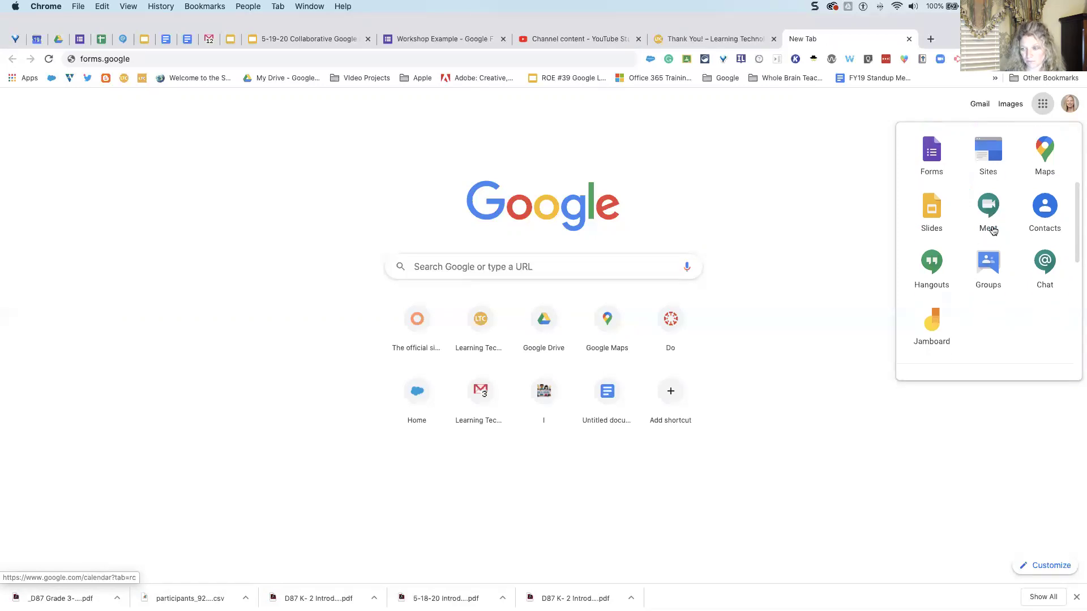
{"action": "scroll", "coordinate": [943, 255], "scroll_direction": "up", "scroll_amount": 5}
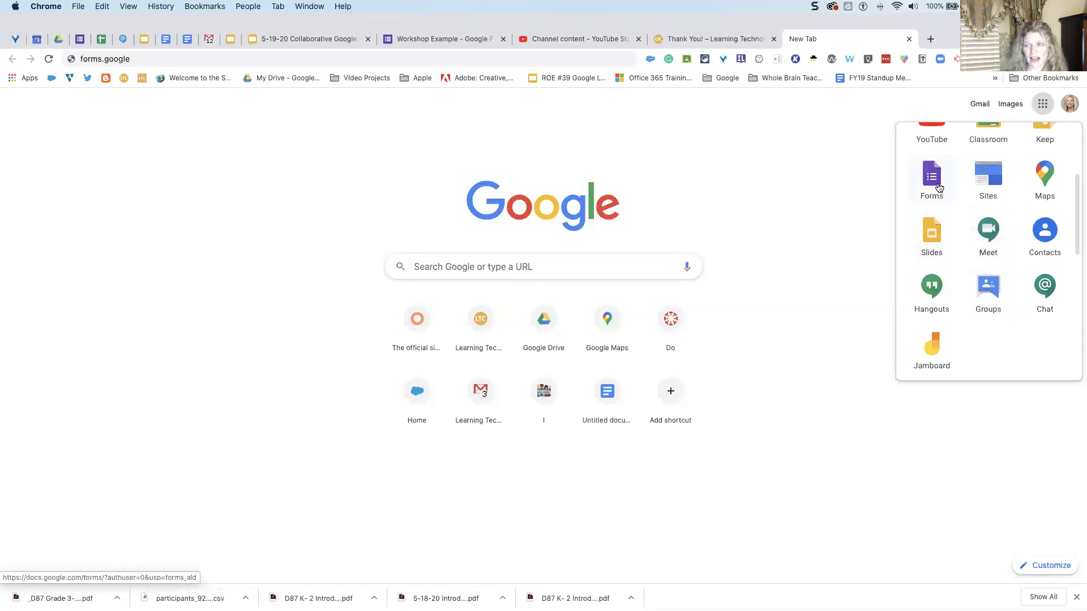
{"action": "left_click_drag", "start_coordinate": [937, 330], "coordinate": [934, 218]}
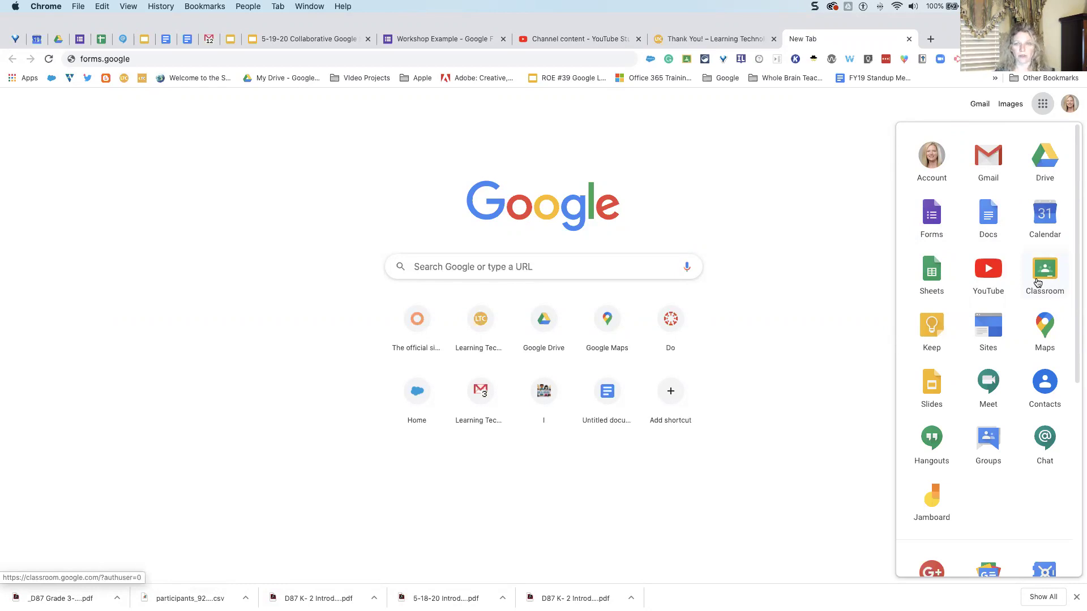
- Open Google Forms from the apps launcher and go to its full template gallery
{"action": "left_click", "coordinate": [933, 219]}
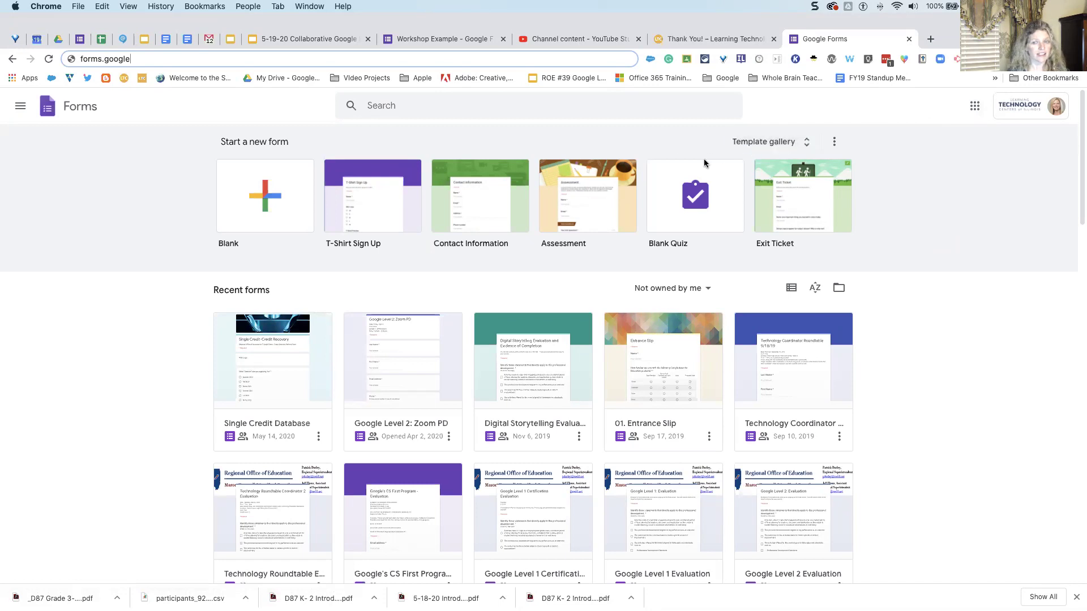
{"action": "left_click", "coordinate": [760, 147]}
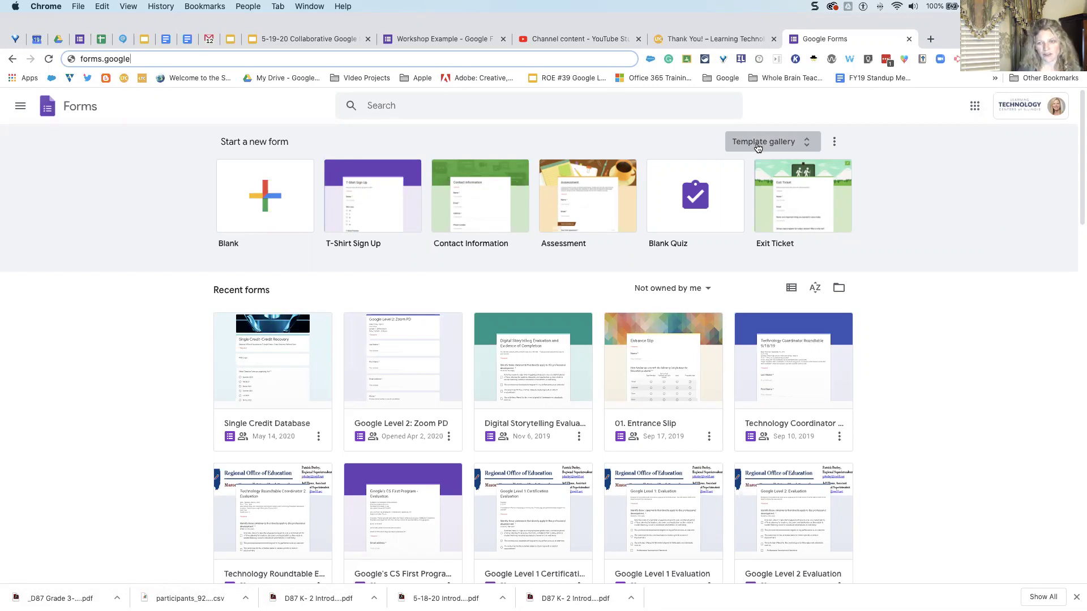
{"action": "right_click", "coordinate": [754, 143]}
{"action": "left_click", "coordinate": [751, 140]}
{"action": "left_click", "coordinate": [751, 141]}
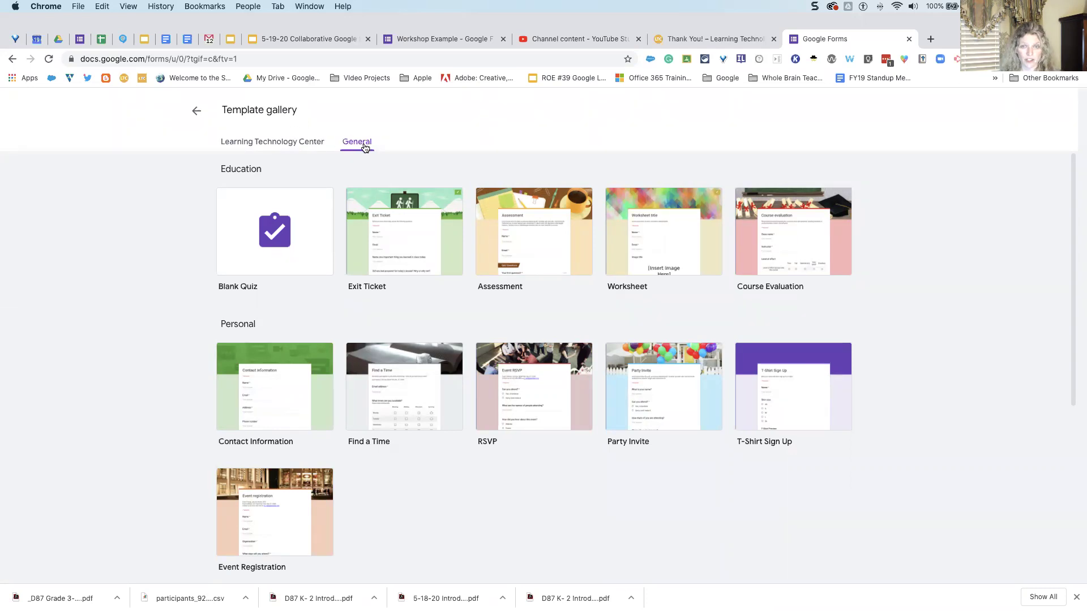
- View the Learning Technology Center's own templates in the template gallery
{"action": "right_click", "coordinate": [292, 142]}
{"action": "right_click", "coordinate": [286, 122]}
{"action": "left_click", "coordinate": [253, 143]}
{"action": "right_click", "coordinate": [252, 140]}
{"action": "left_click", "coordinate": [374, 117]}
{"action": "right_click", "coordinate": [374, 114]}
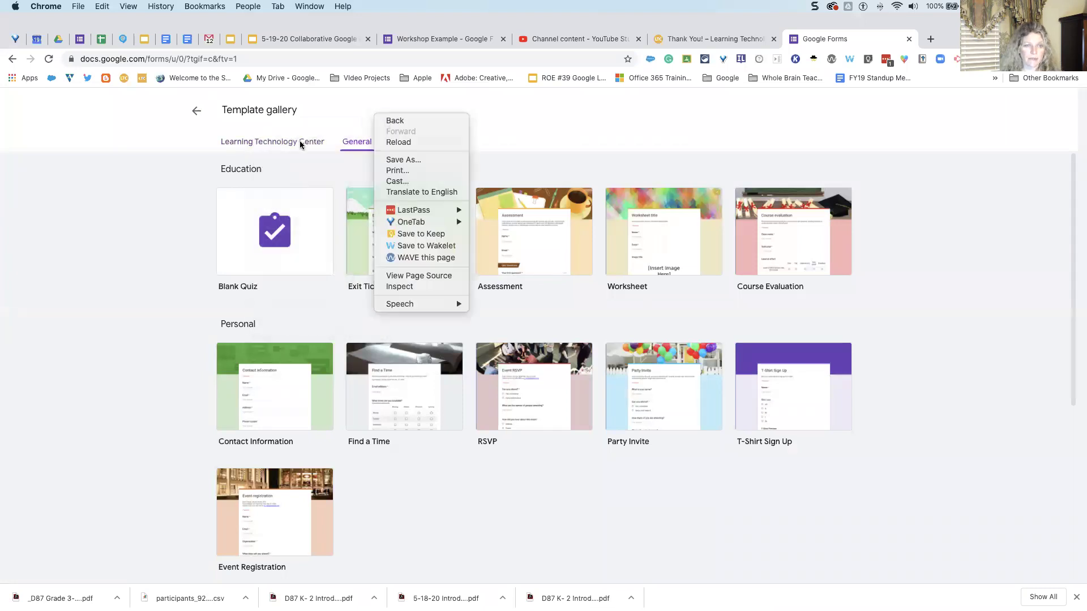
{"action": "left_click", "coordinate": [287, 145]}
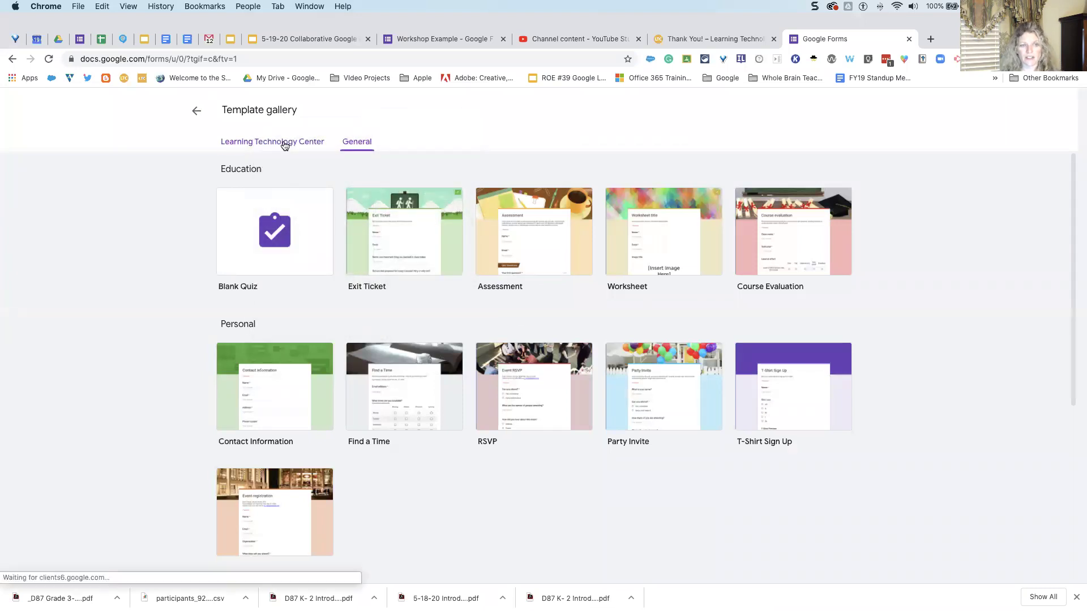
{"action": "left_click", "coordinate": [284, 145]}
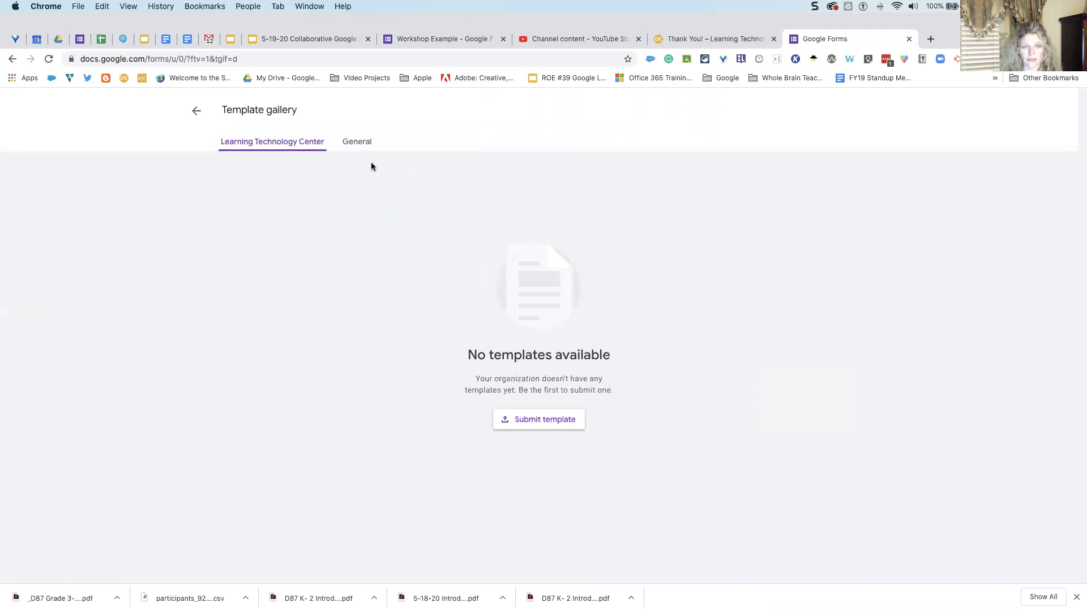
- Create a form from the general T-Shirt Sign Up template and look through its questions
{"action": "left_click", "coordinate": [357, 146]}
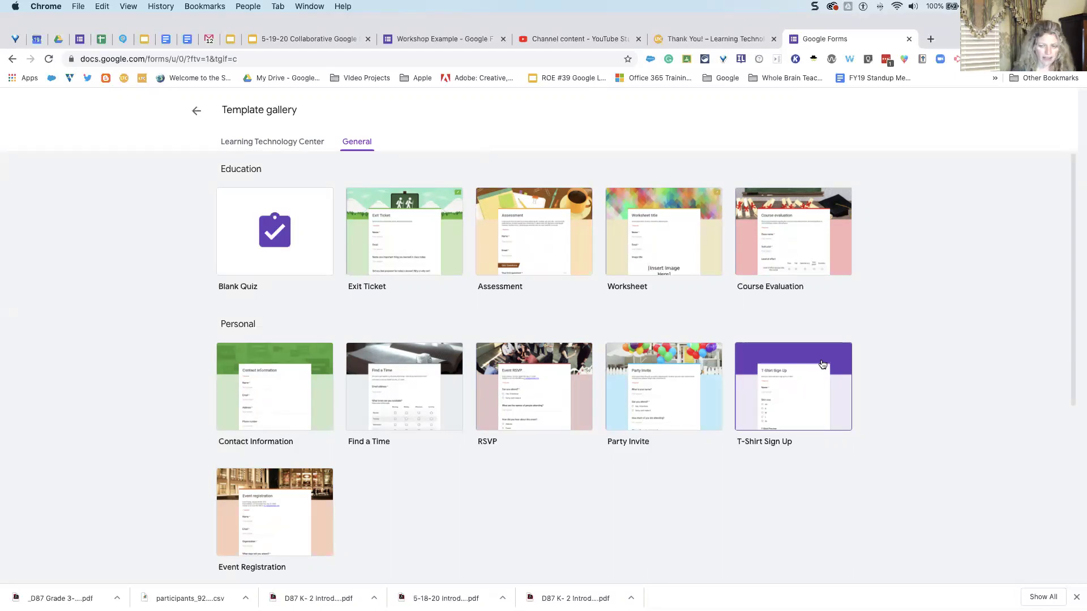
{"action": "left_click", "coordinate": [834, 392]}
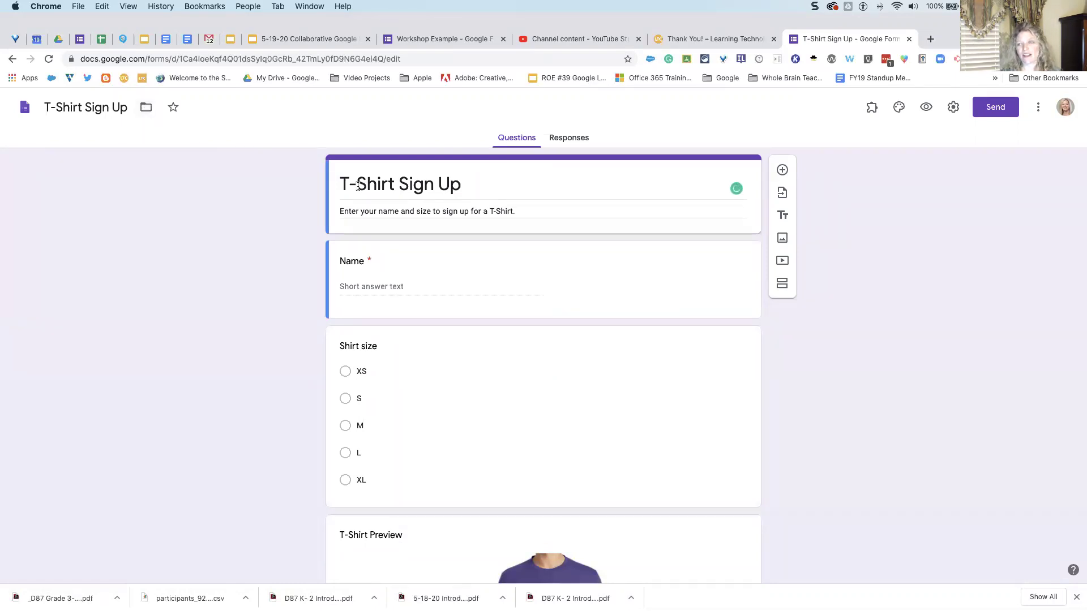
{"action": "scroll", "coordinate": [359, 186], "scroll_direction": "down", "scroll_amount": 5}
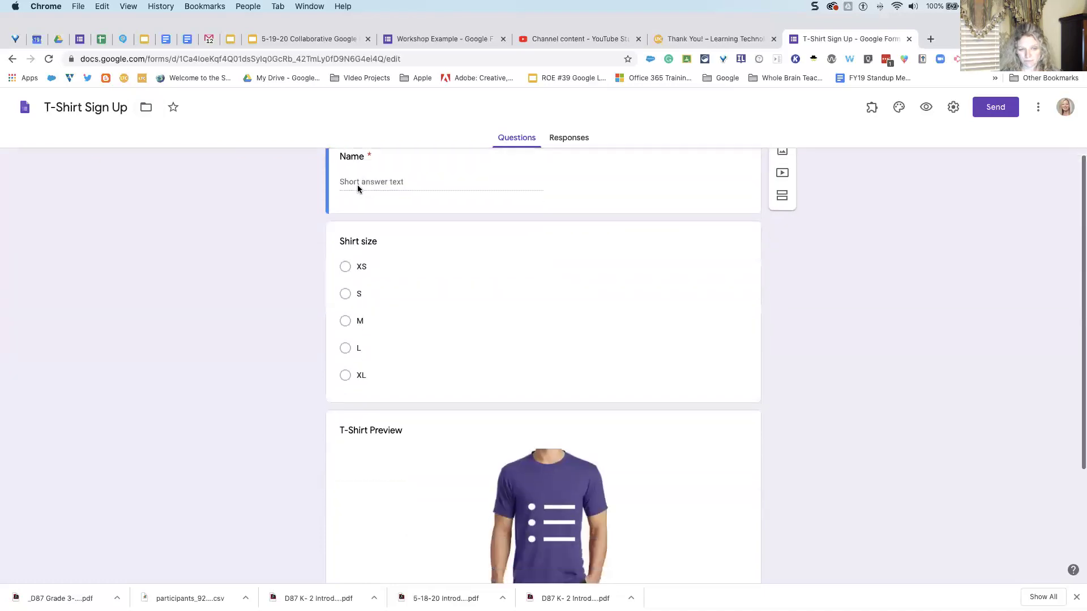
{"action": "scroll", "coordinate": [385, 210], "scroll_direction": "up", "scroll_amount": 2}
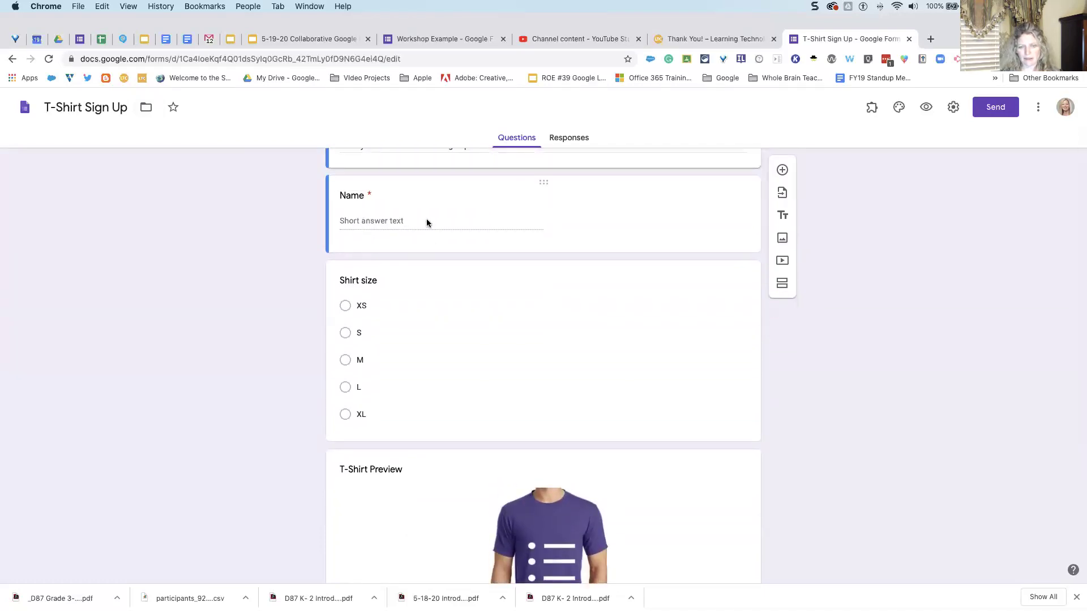
{"action": "scroll", "coordinate": [382, 300], "scroll_direction": "down", "scroll_amount": 2}
{"action": "left_click", "coordinate": [628, 362]}
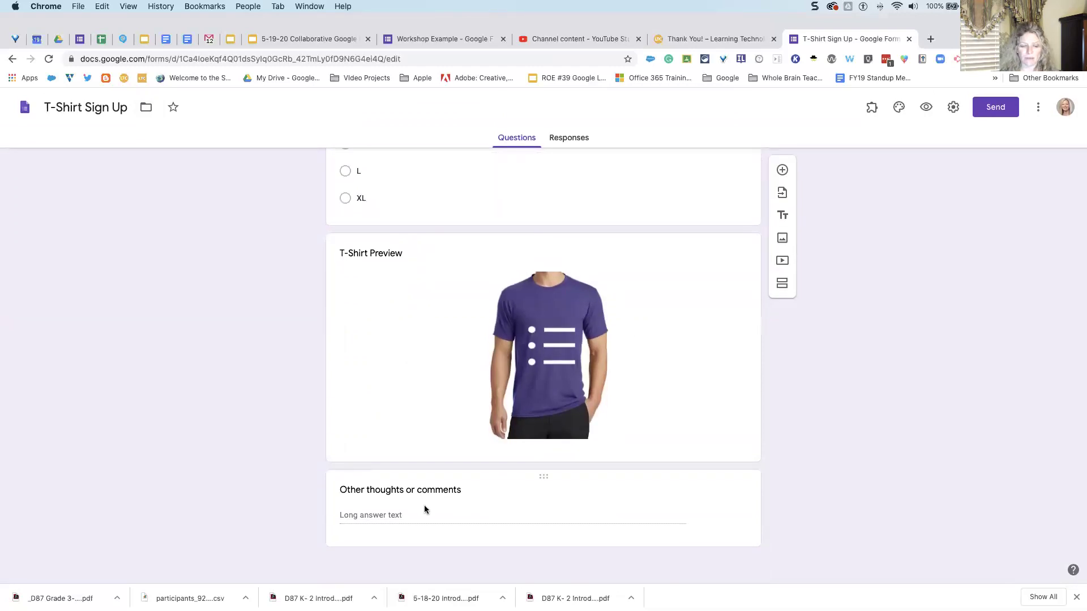
{"action": "scroll", "coordinate": [447, 509], "scroll_direction": "up", "scroll_amount": 5}
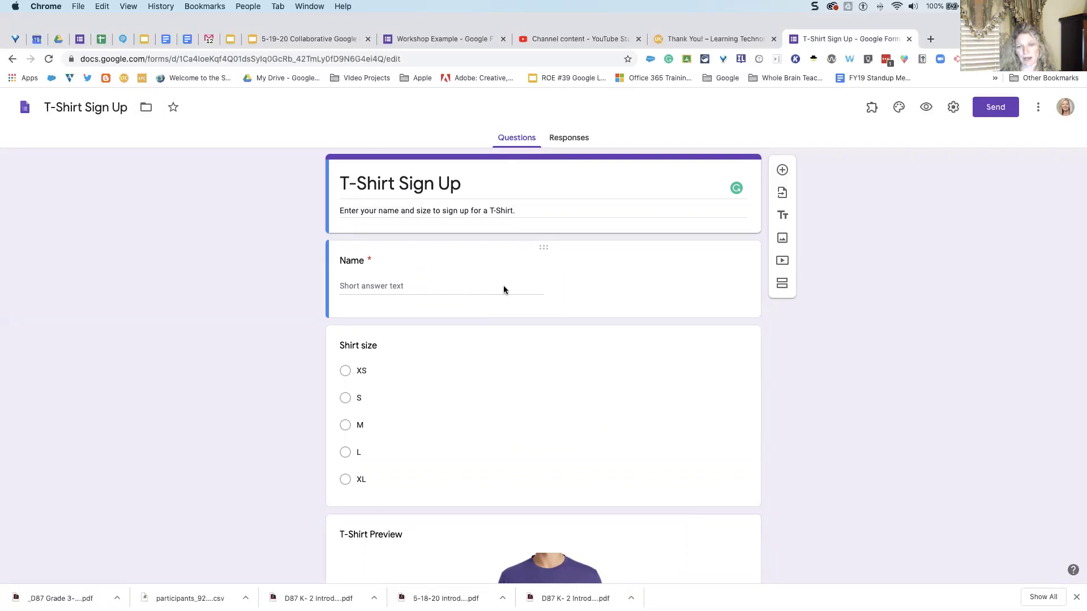
- Reword the Name question of the form as "What is your first name?"
{"action": "left_click", "coordinate": [739, 274]}
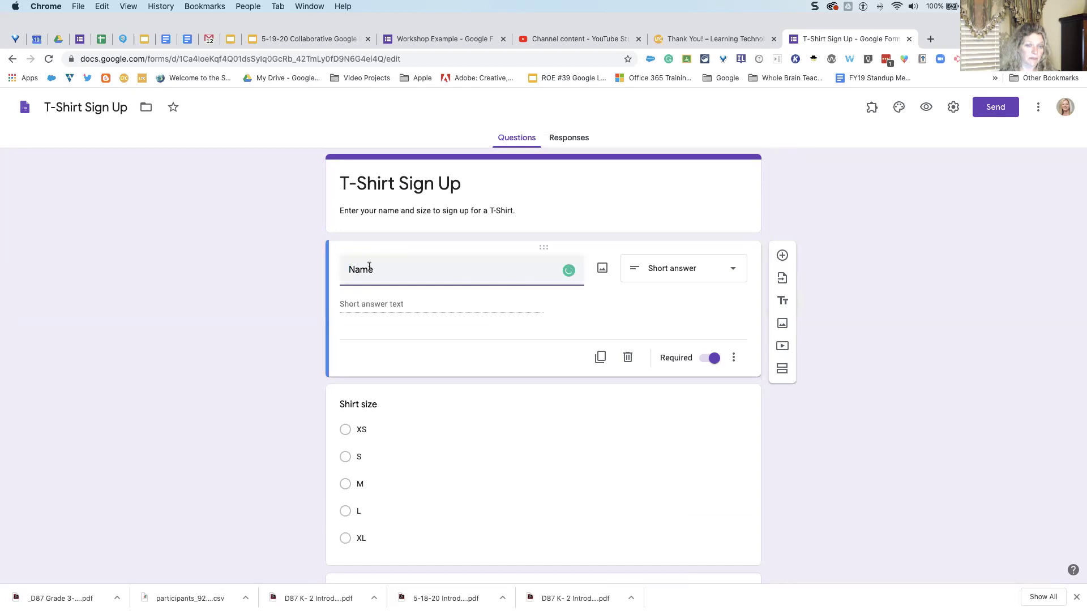
{"action": "type", "text": "What is"}
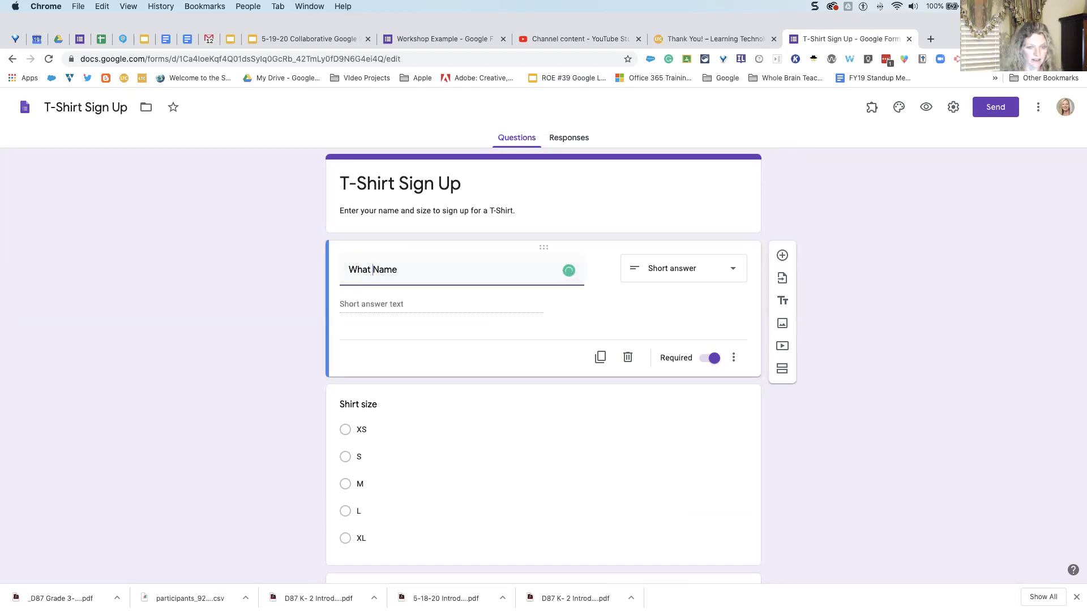
{"action": "type", "text": " your first"}
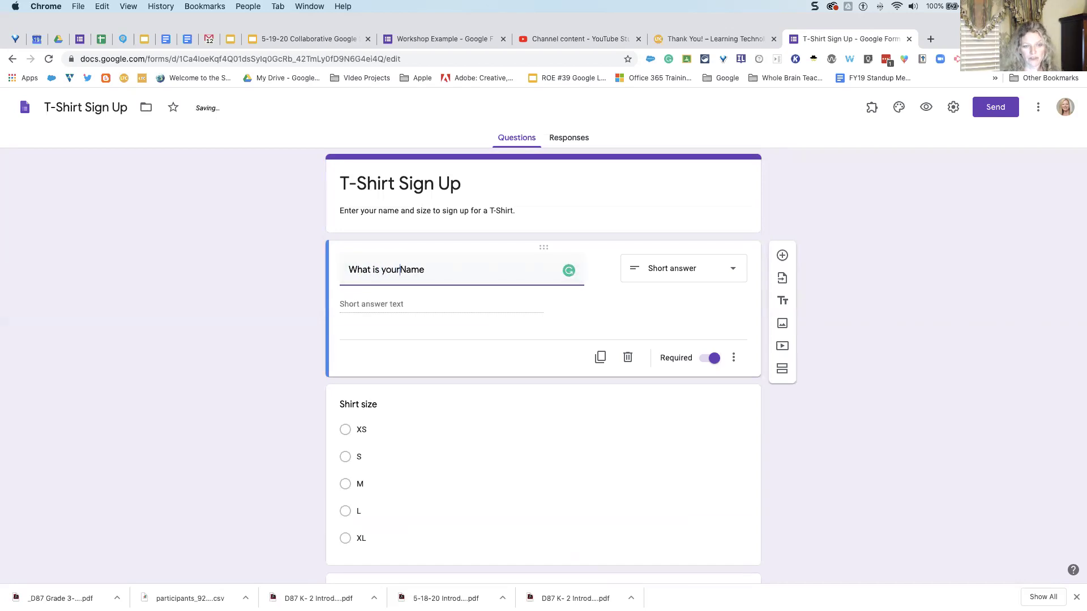
{"action": "key", "text": "Delete"}
{"action": "type", "text": "name"}
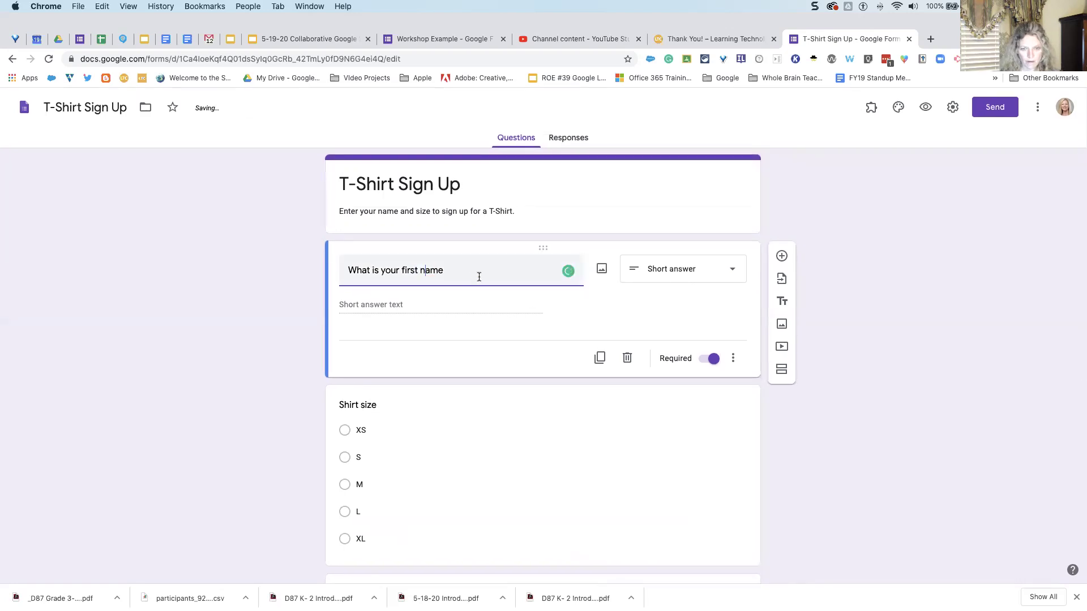
{"action": "type", "text": "?"}
- Add a short-answer question "What is your last name?" directly below the first-name question
{"action": "scroll", "coordinate": [469, 270], "scroll_direction": "down", "scroll_amount": 1}
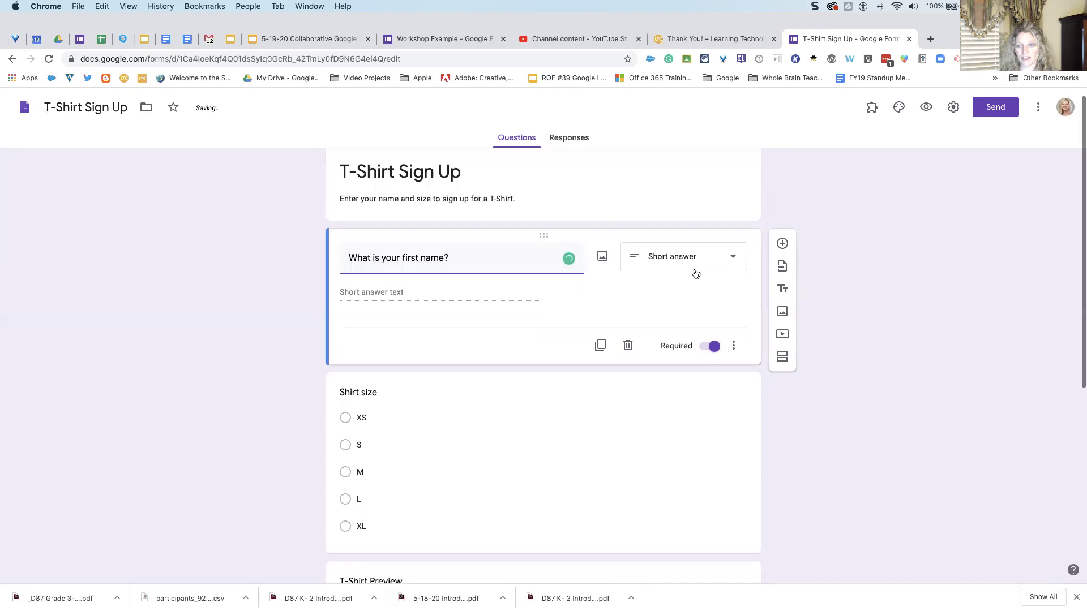
{"action": "left_click", "coordinate": [783, 244]}
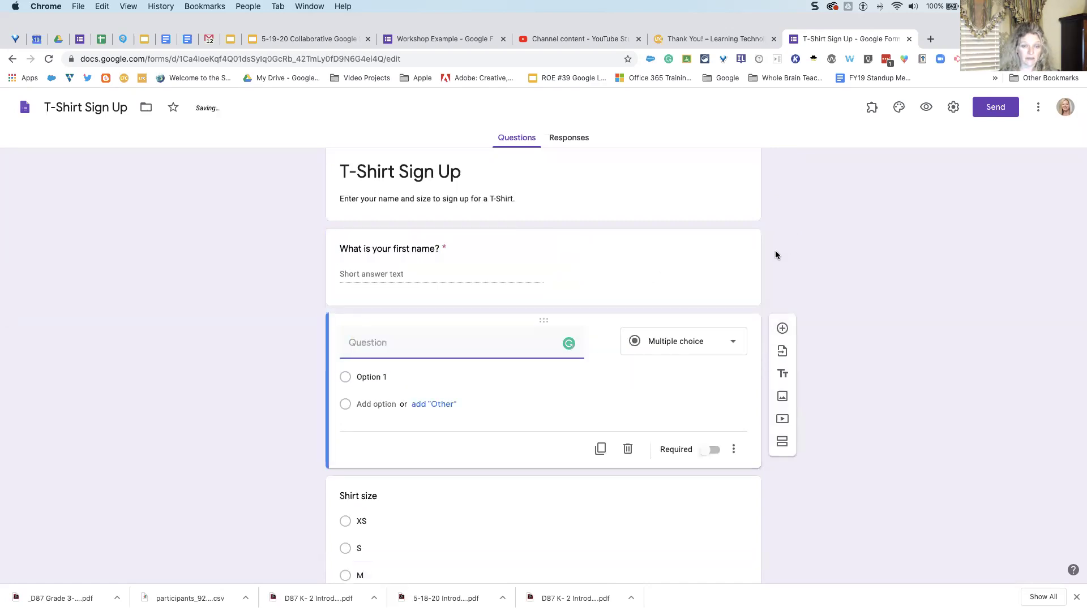
{"action": "type", "text": "What is "}
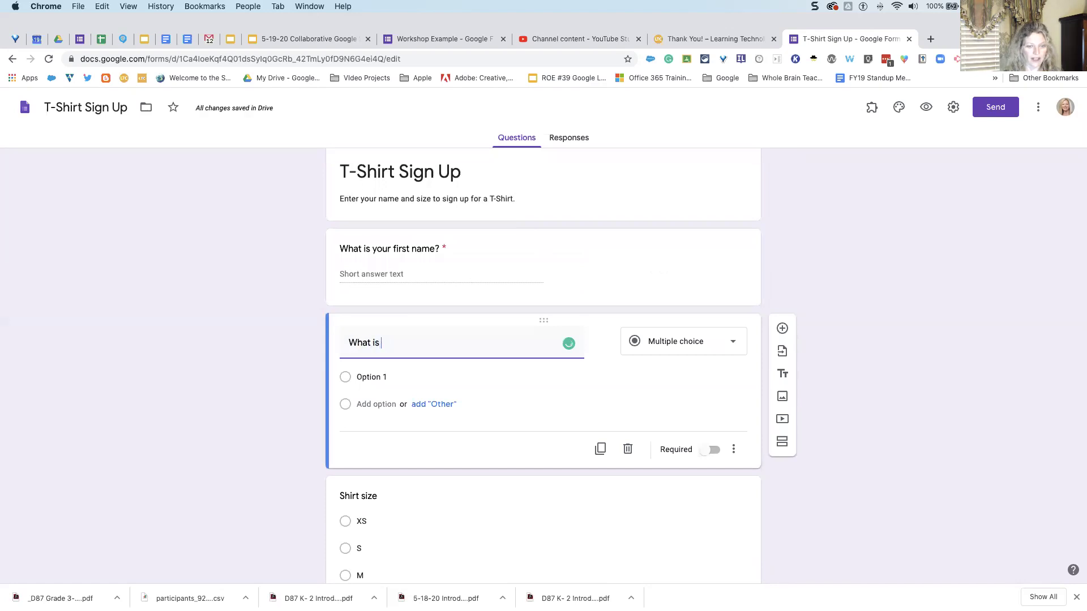
{"action": "type", "text": "your lastn"}
{"action": "key", "text": "BackSpace"}
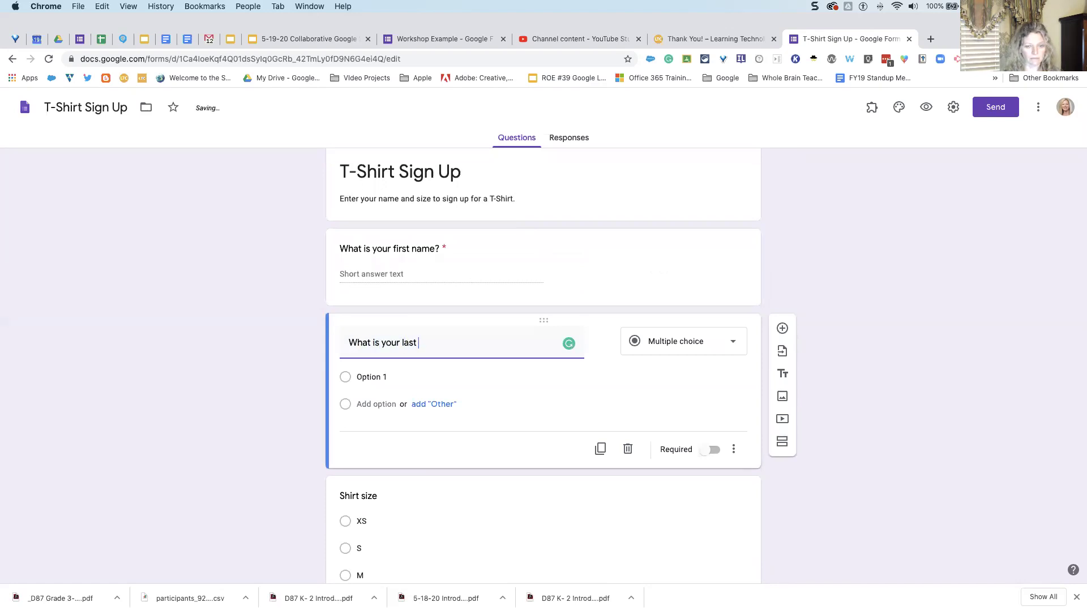
{"action": "type", "text": "name?"}
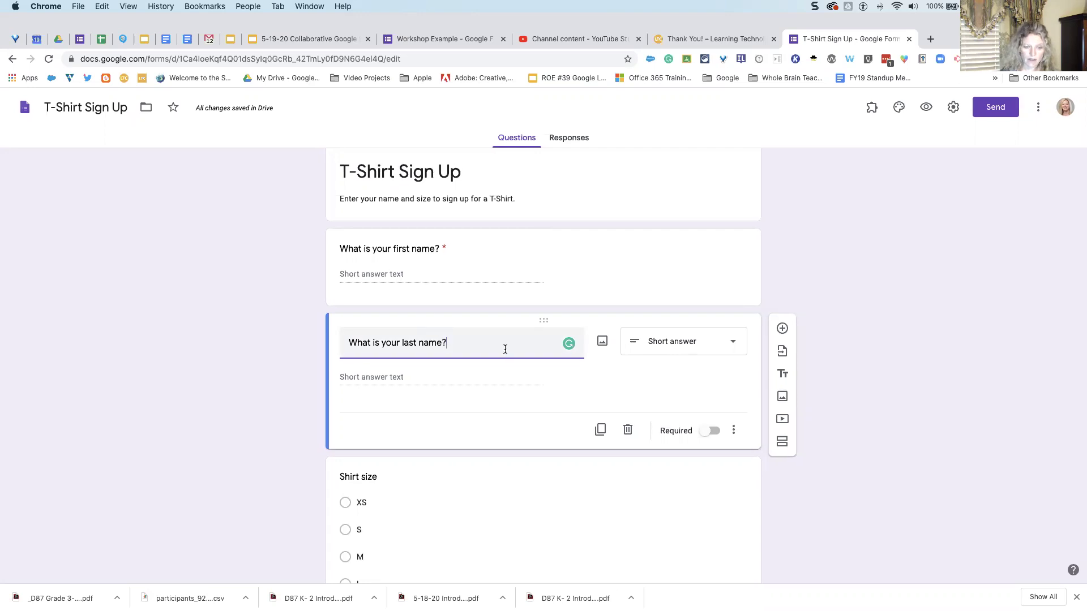
{"action": "scroll", "coordinate": [505, 348], "scroll_direction": "down", "scroll_amount": 5}
{"action": "scroll", "coordinate": [430, 350], "scroll_direction": "down", "scroll_amount": 5}
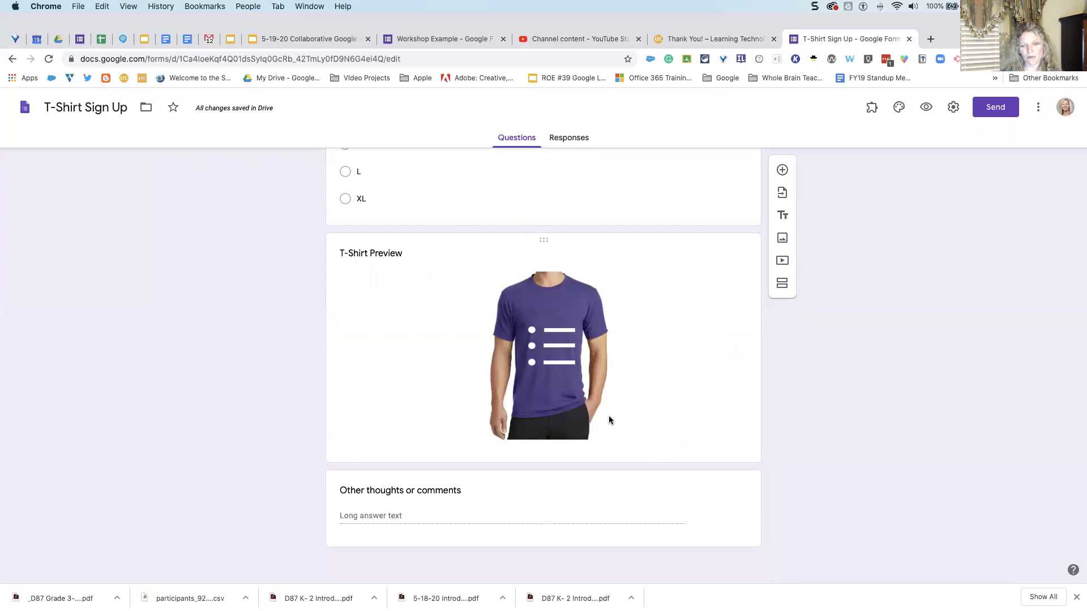
{"action": "scroll", "coordinate": [609, 421], "scroll_direction": "up", "scroll_amount": 7}
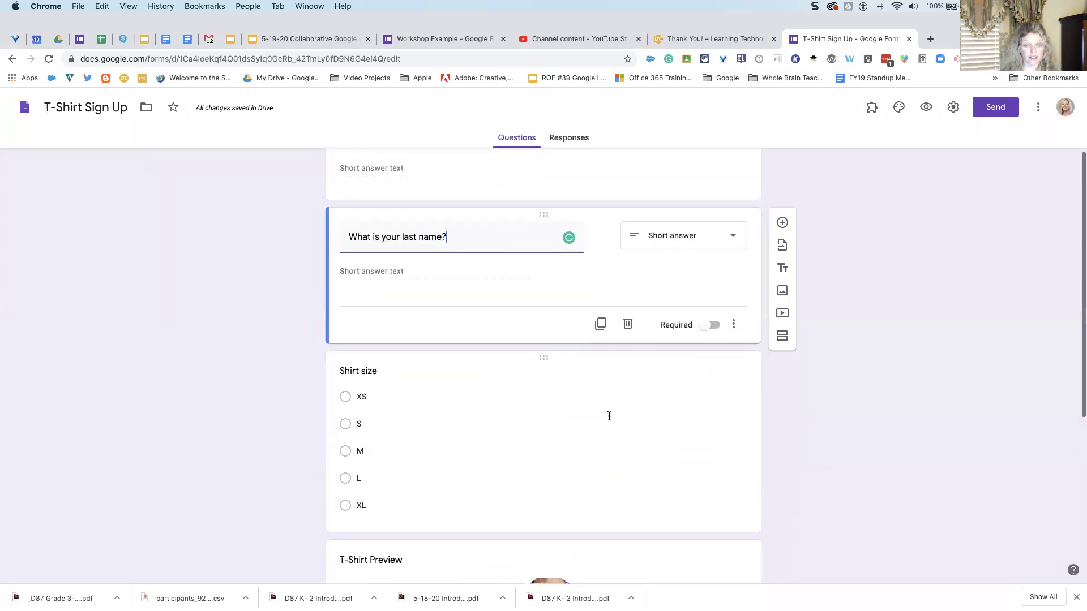
- Rename the form file as "T-Shirt Sign Up 5-19-20", leaving the title shown in the form header as it is
{"action": "scroll", "coordinate": [609, 416], "scroll_direction": "up", "scroll_amount": 2}
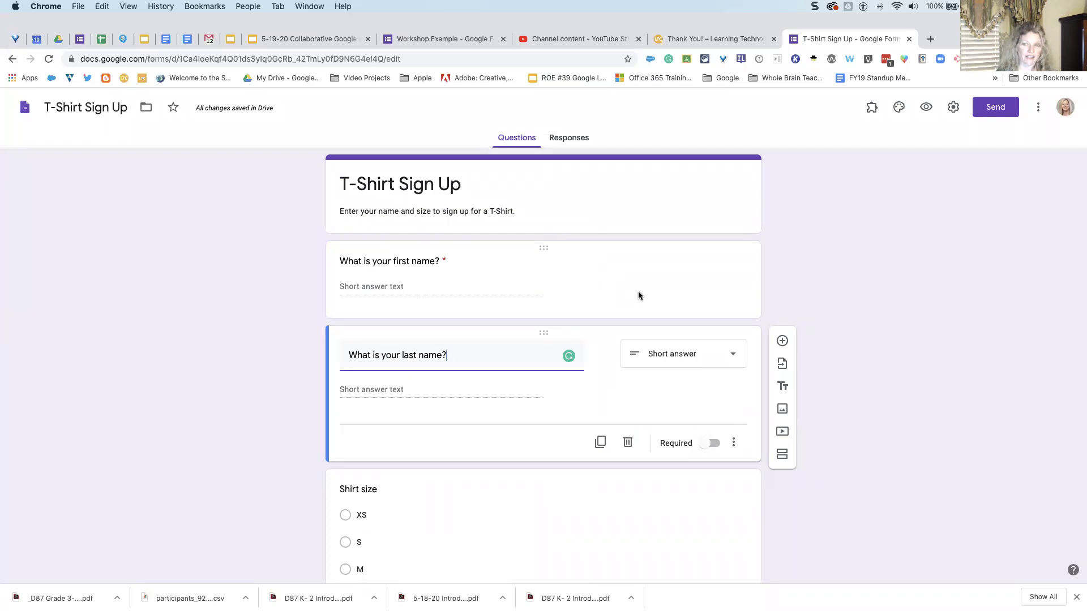
{"action": "left_click", "coordinate": [121, 109]}
{"action": "type", "text": "5-"}
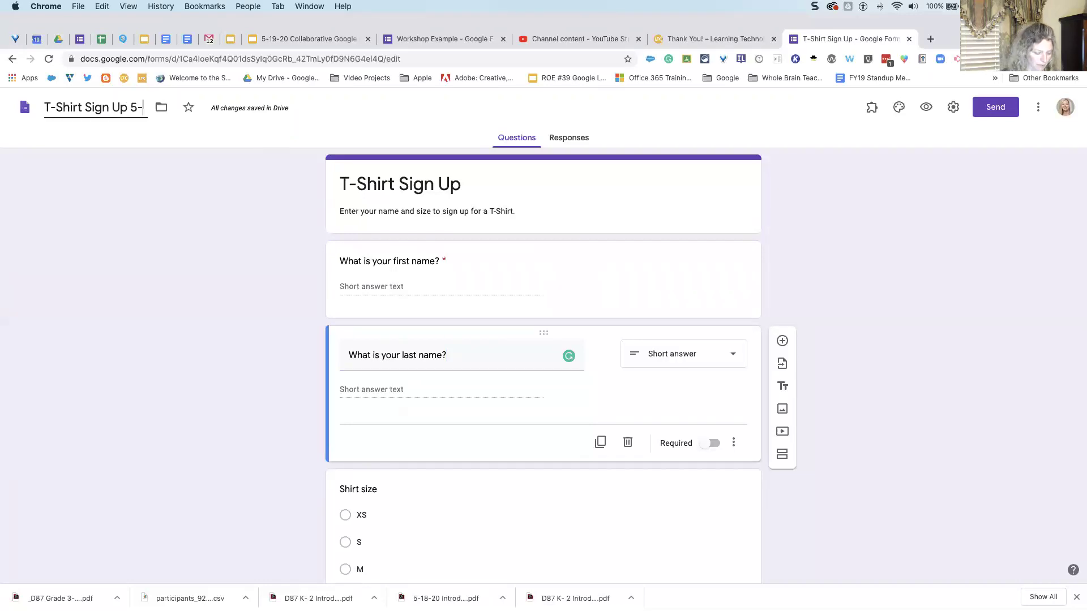
{"action": "type", "text": "19-20"}
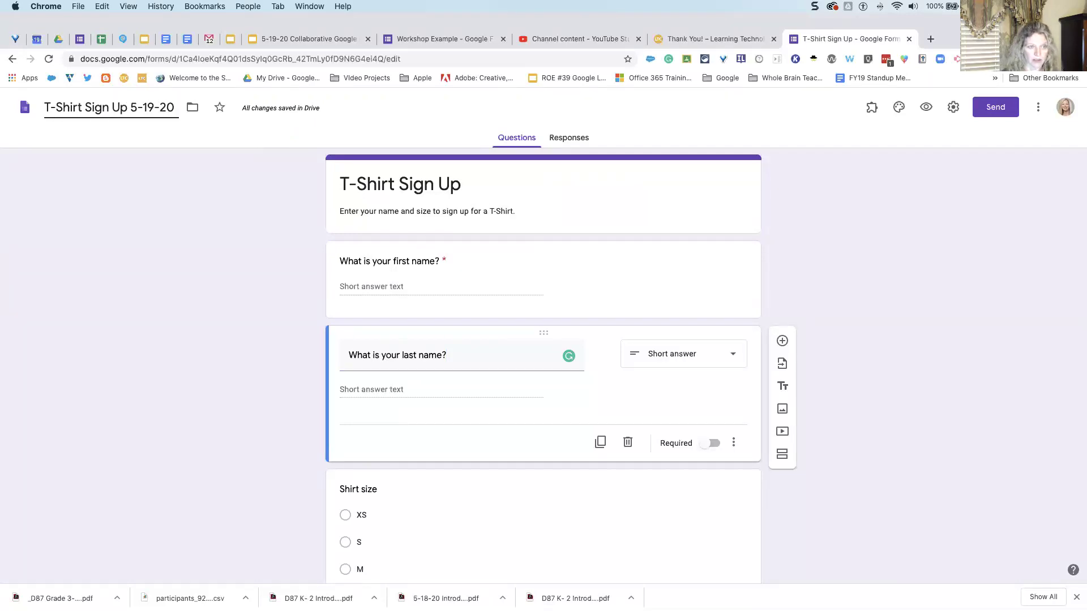
{"action": "left_click", "coordinate": [471, 179]}
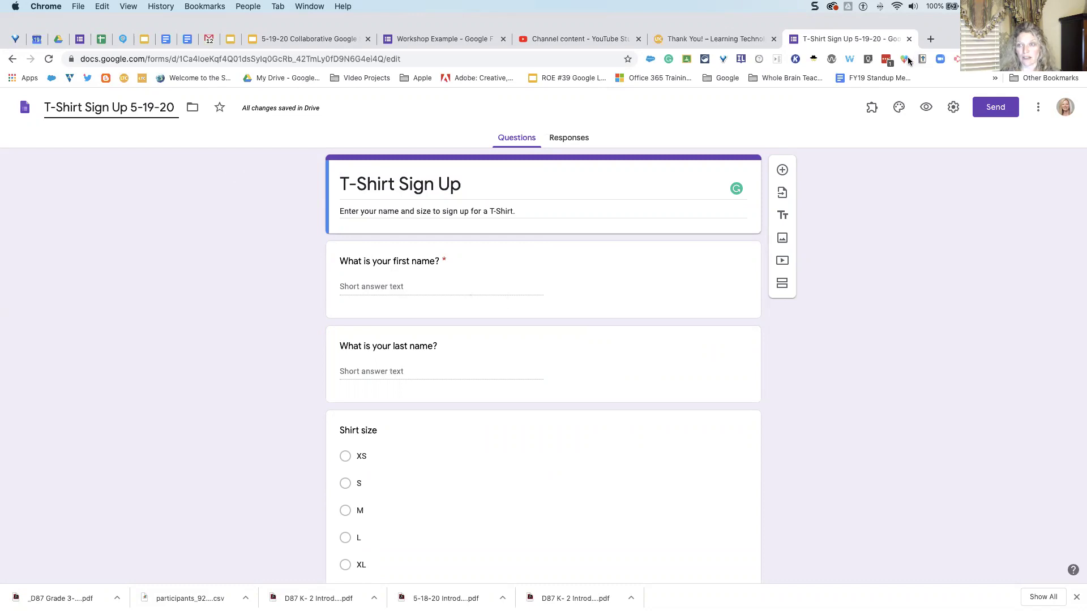
- Create a new blank form in a separate browser tab using the address forms.new
{"action": "left_click", "coordinate": [932, 40]}
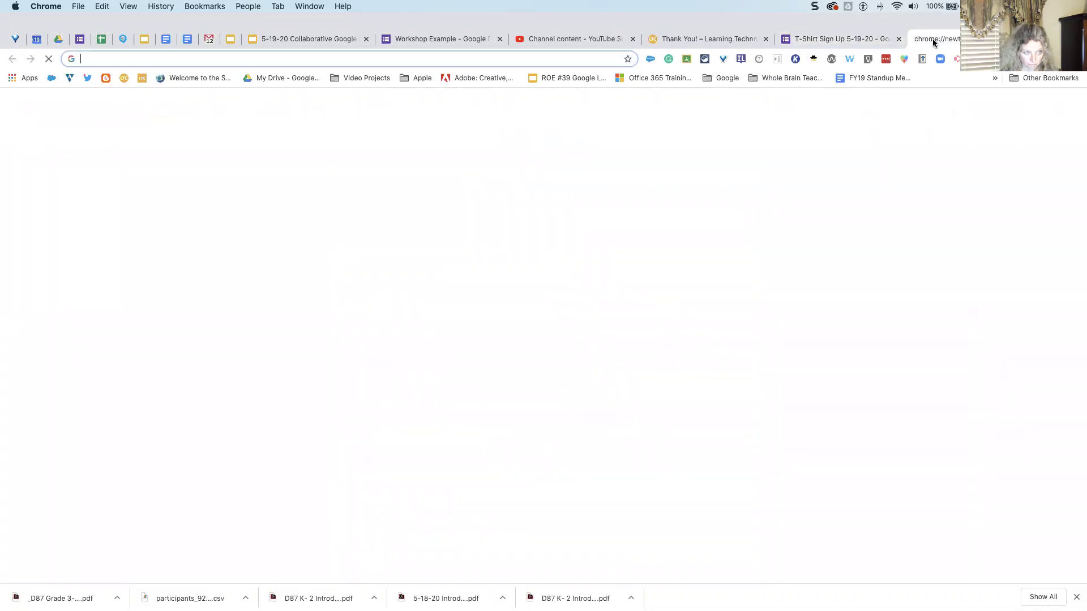
{"action": "type", "text": "forms.new"}
{"action": "key", "text": "Return"}
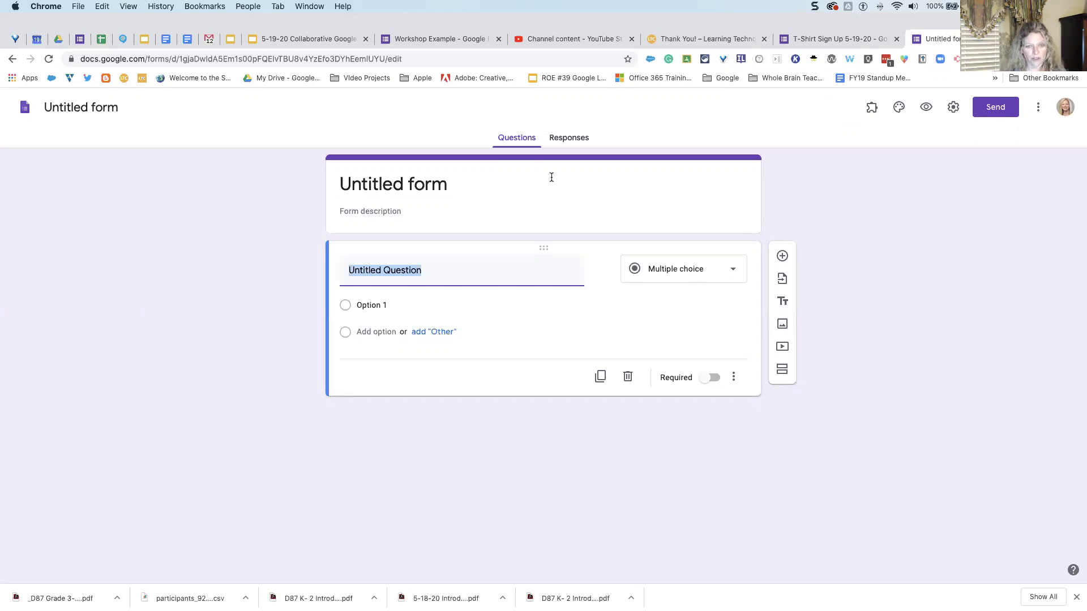
- Title the blank form "Survey 5-19-20" in its header
{"action": "left_click", "coordinate": [457, 183]}
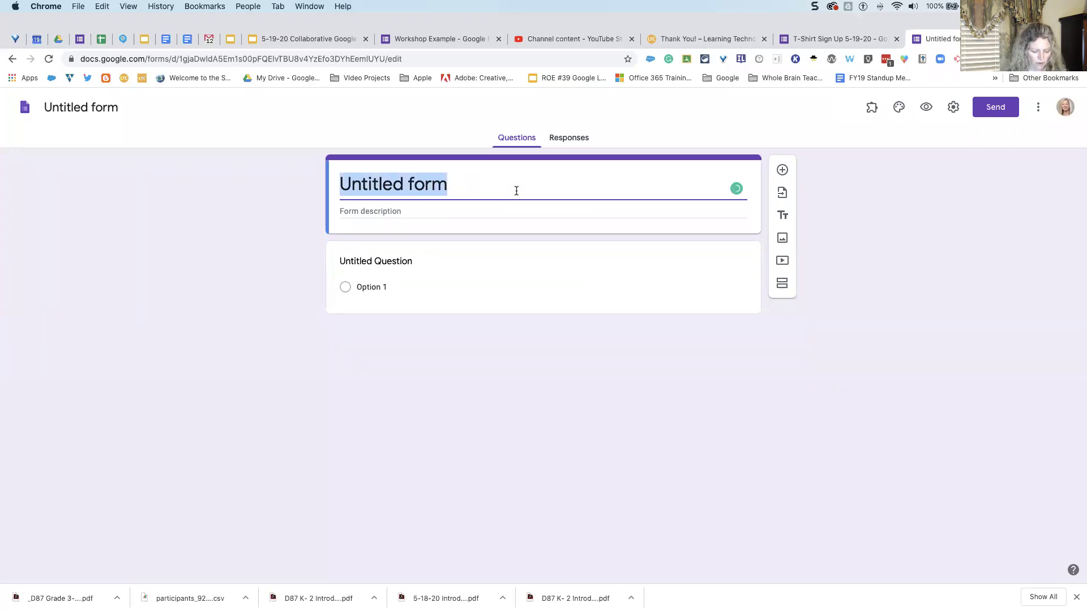
{"action": "type", "text": "Samp"}
{"action": "key", "text": "BackSpace"}
{"action": "key", "text": "BackSpace"}
{"action": "key", "text": "BackSpace"}
{"action": "key", "text": "BackSpace"}
{"action": "type", "text": "Survey "}
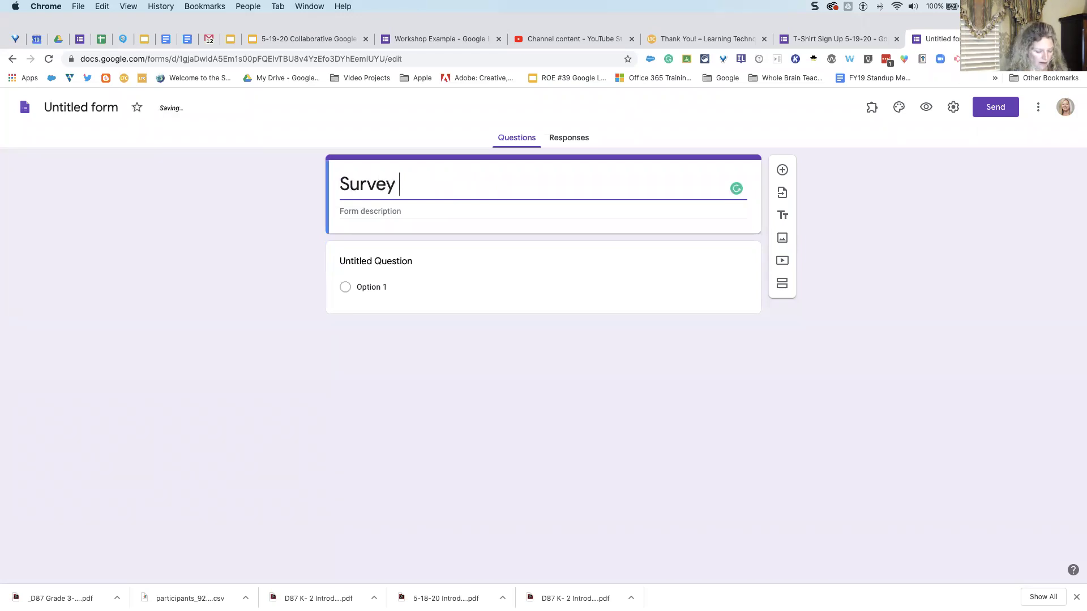
{"action": "type", "text": "5-19-20"}
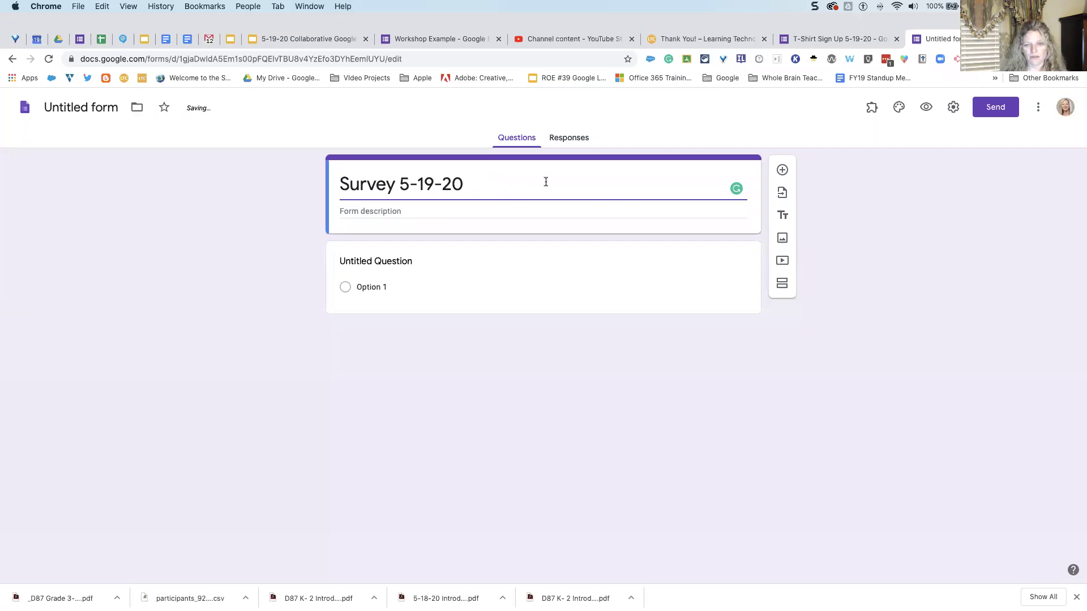
- Name the untitled form file "Survey 5-19-20" to match the title in the form header
{"action": "left_click", "coordinate": [416, 263]}
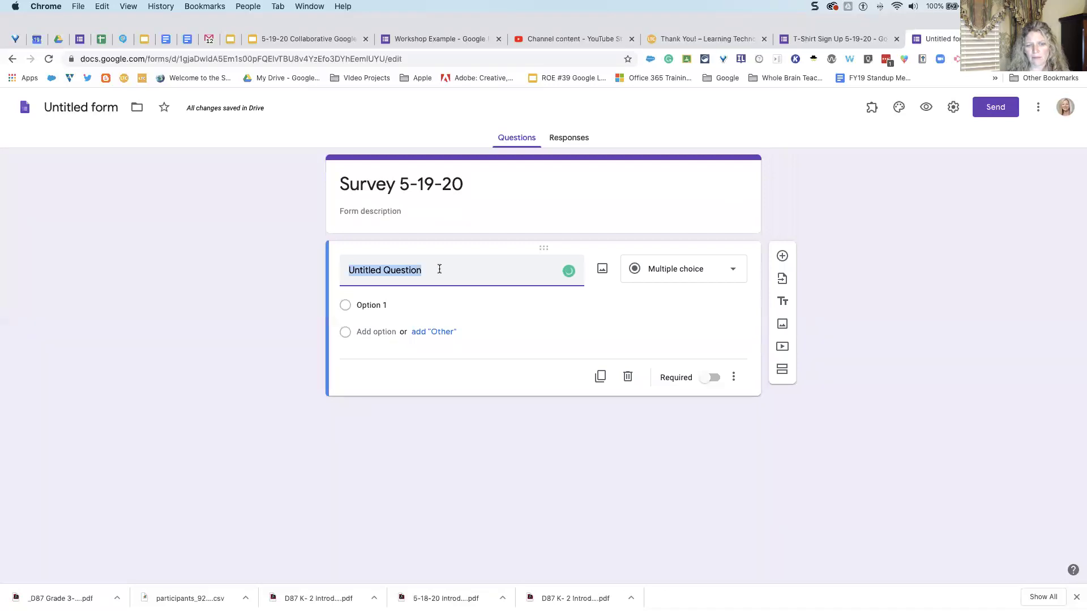
{"action": "left_click", "coordinate": [405, 216]}
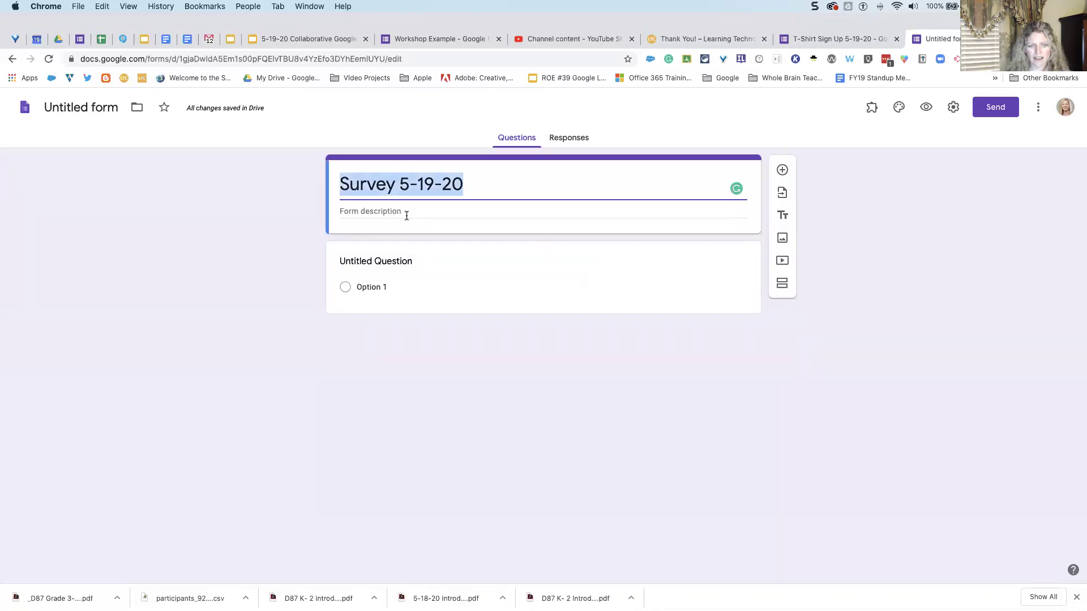
{"action": "left_click", "coordinate": [416, 261]}
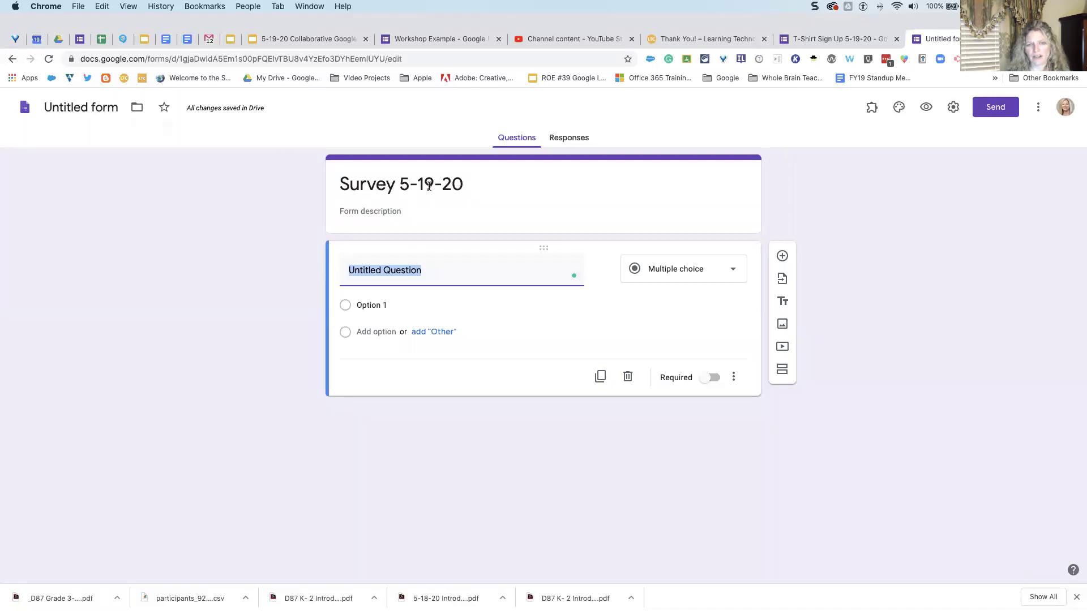
{"action": "left_click", "coordinate": [88, 107]}
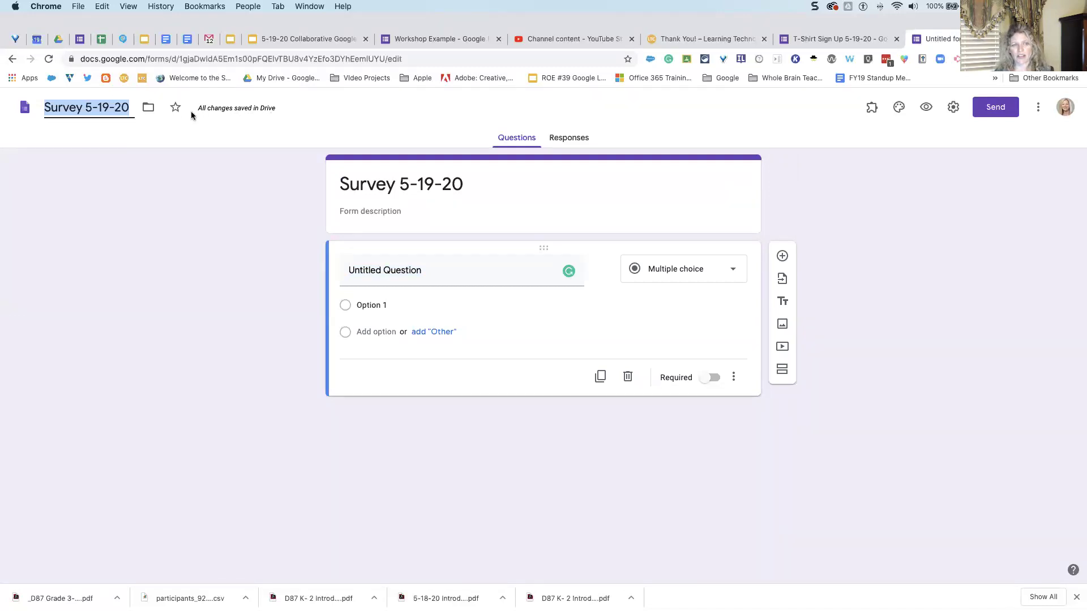
- Look through the My Drive folders the survey can be moved to, without moving it
{"action": "left_click", "coordinate": [149, 108]}
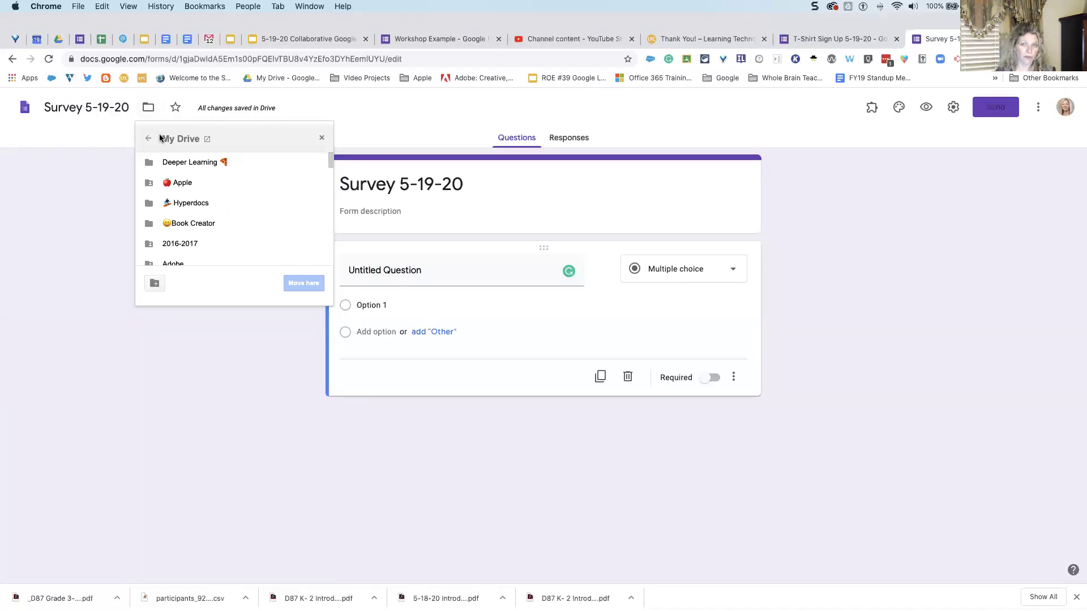
{"action": "scroll", "coordinate": [176, 197], "scroll_direction": "down", "scroll_amount": 5}
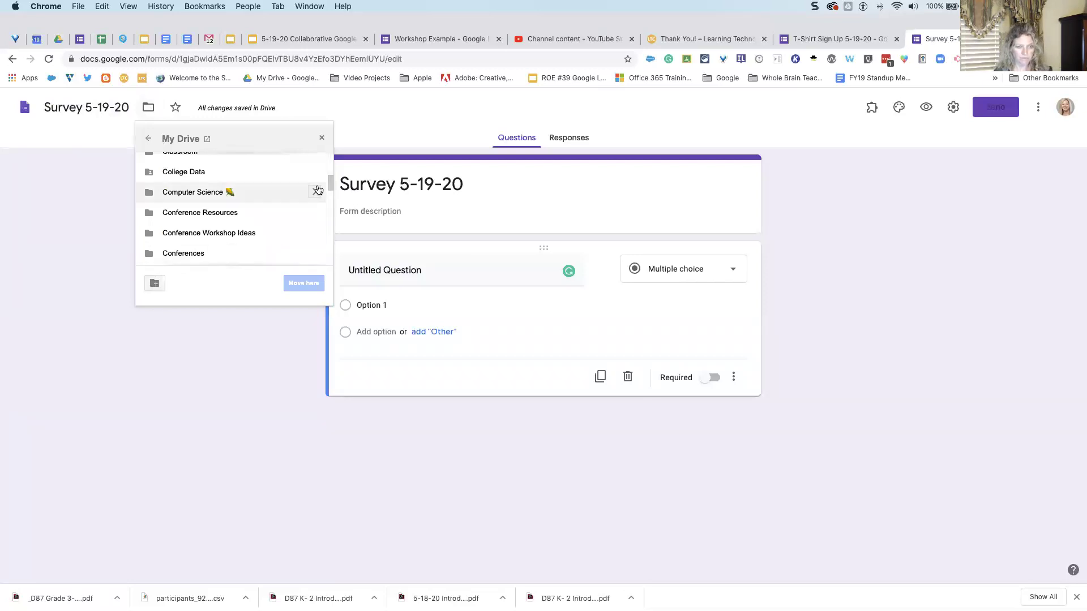
{"action": "left_click", "coordinate": [322, 138]}
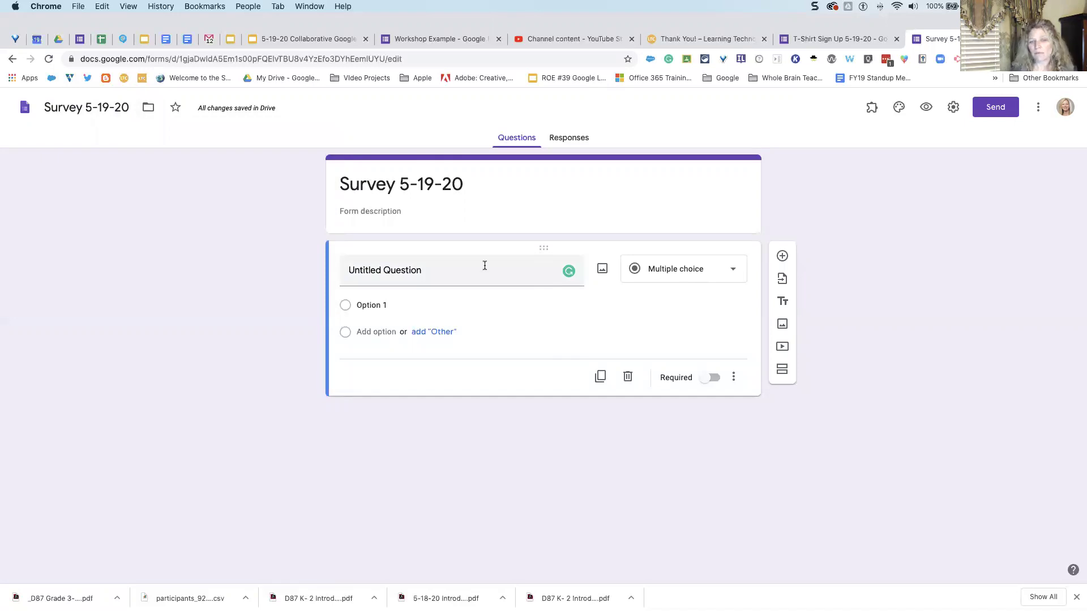
- Word the untitled question as "What is your first name?", review the available question types and keep it as Short answer
{"action": "right_click", "coordinate": [423, 274]}
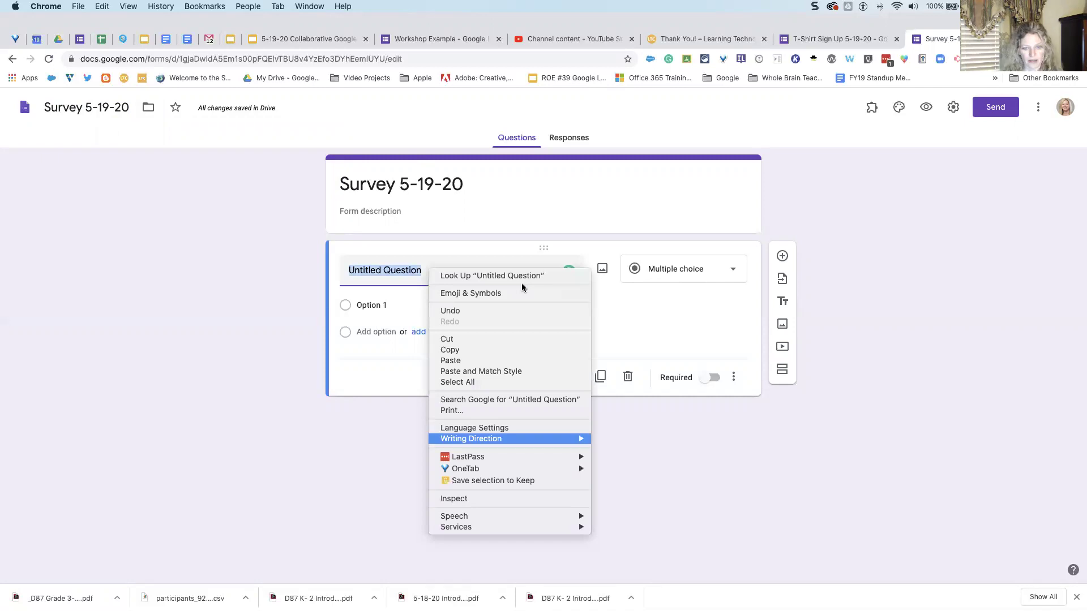
{"action": "key", "text": "Escape"}
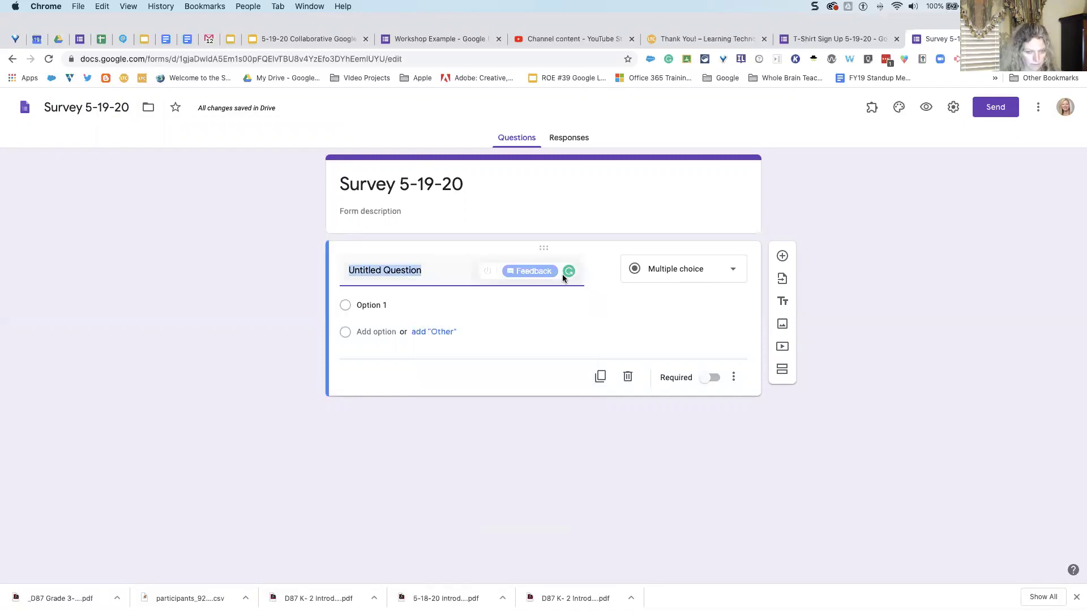
{"action": "type", "text": "What is "}
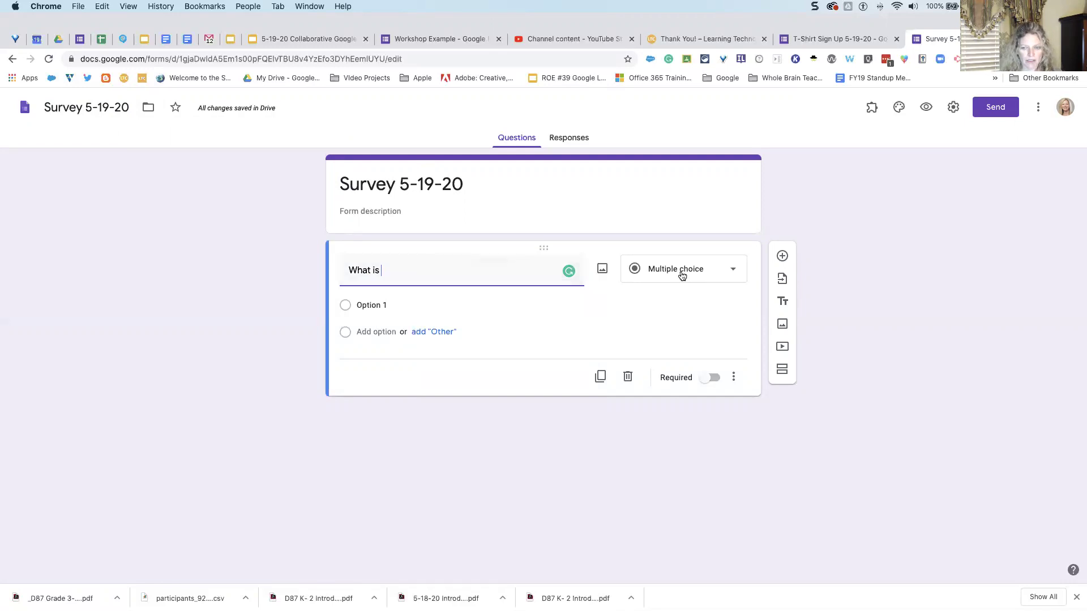
{"action": "type", "text": "your first name?"}
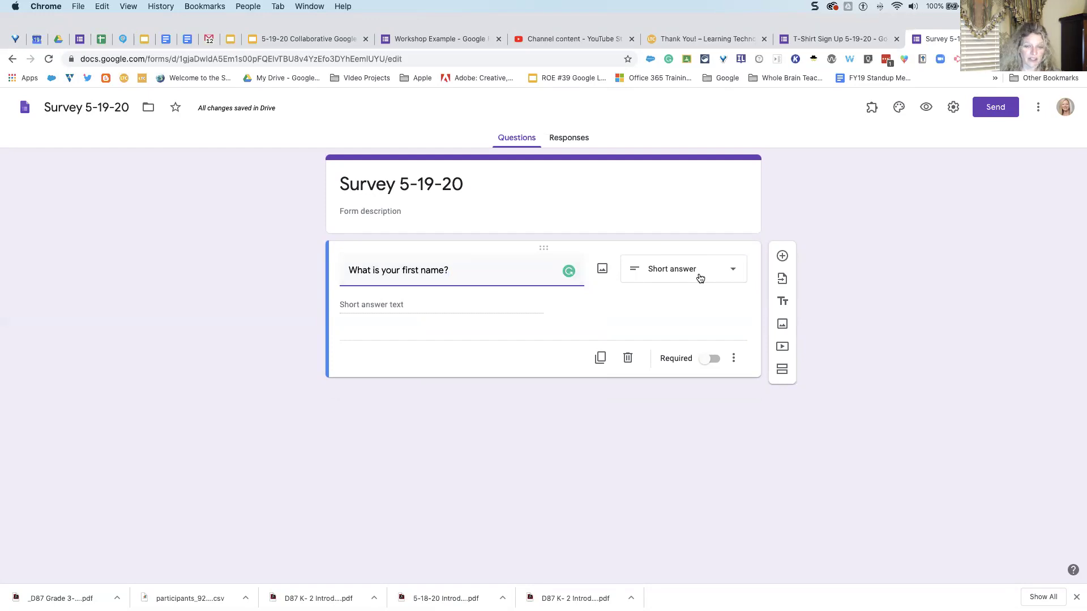
{"action": "left_click", "coordinate": [736, 274]}
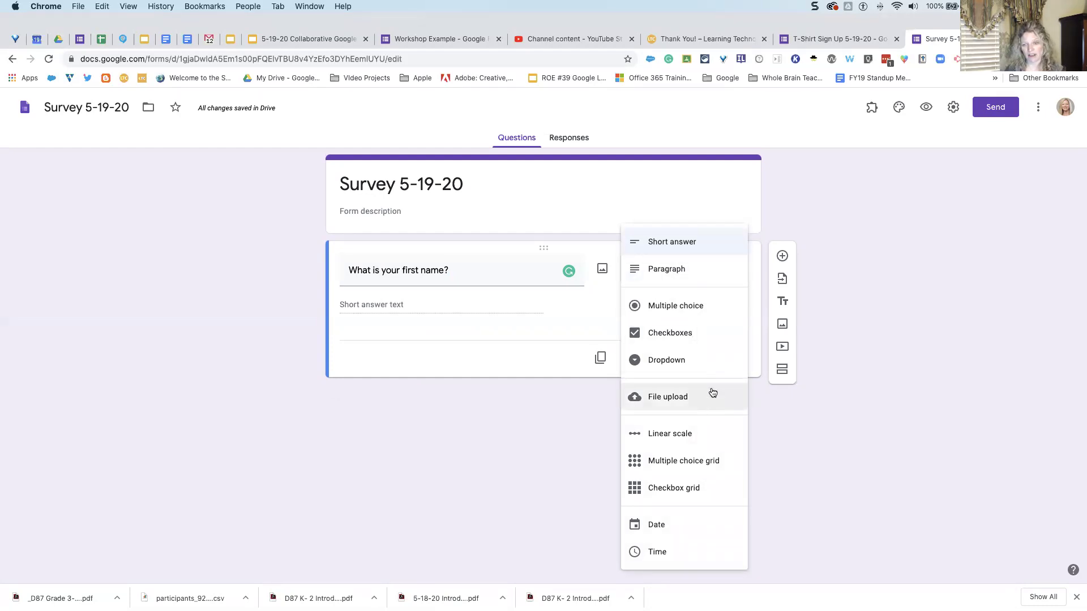
{"action": "left_click", "coordinate": [703, 243]}
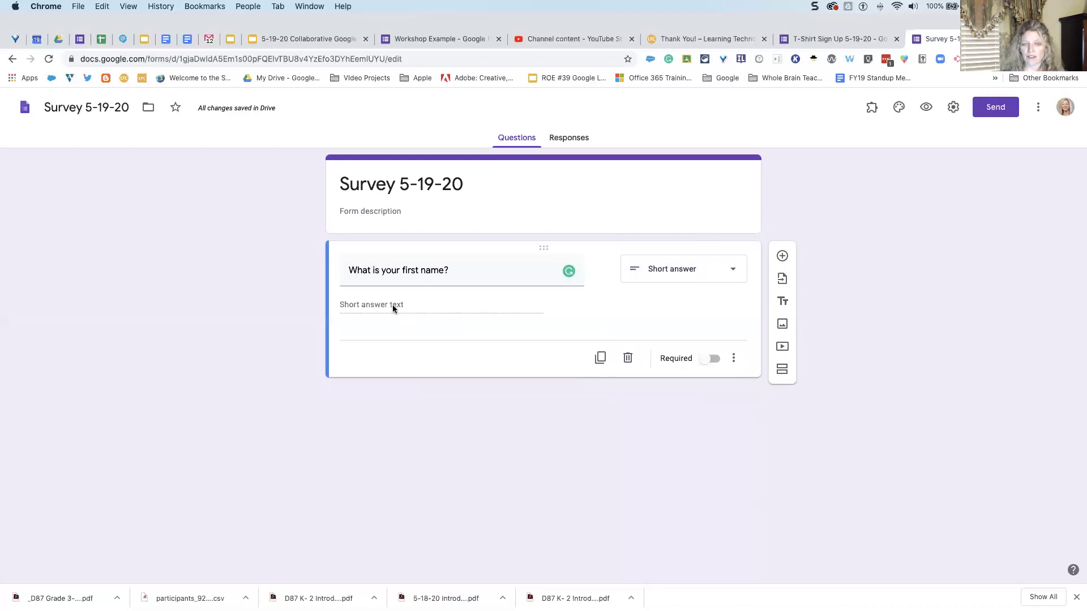
{"action": "mouse_move", "coordinate": [580, 283]}
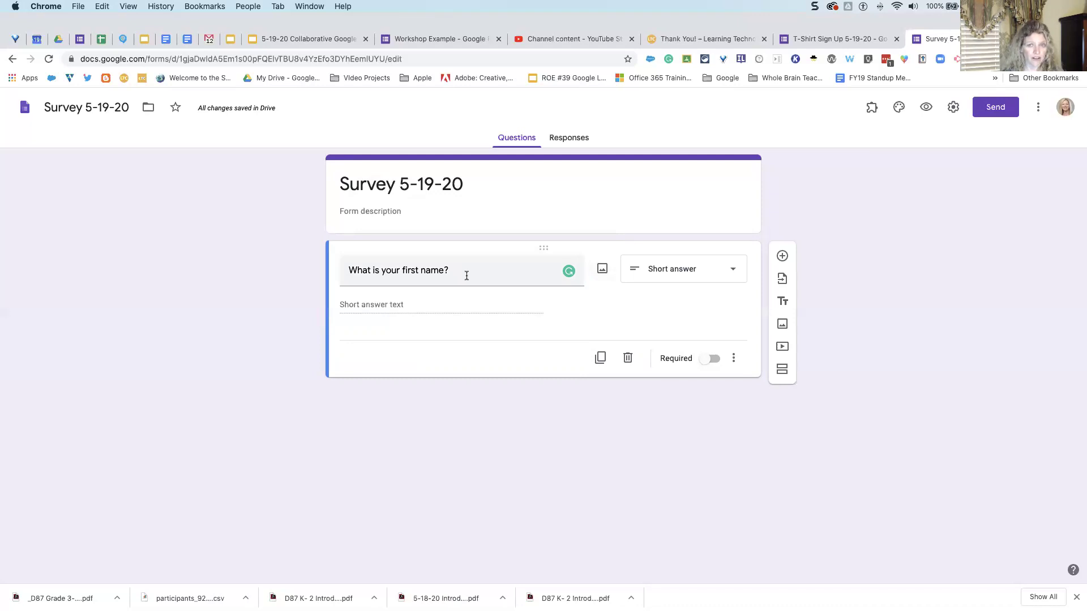
- Choose the Workshop Example form as the source for importing questions into the survey
{"action": "left_click", "coordinate": [784, 283]}
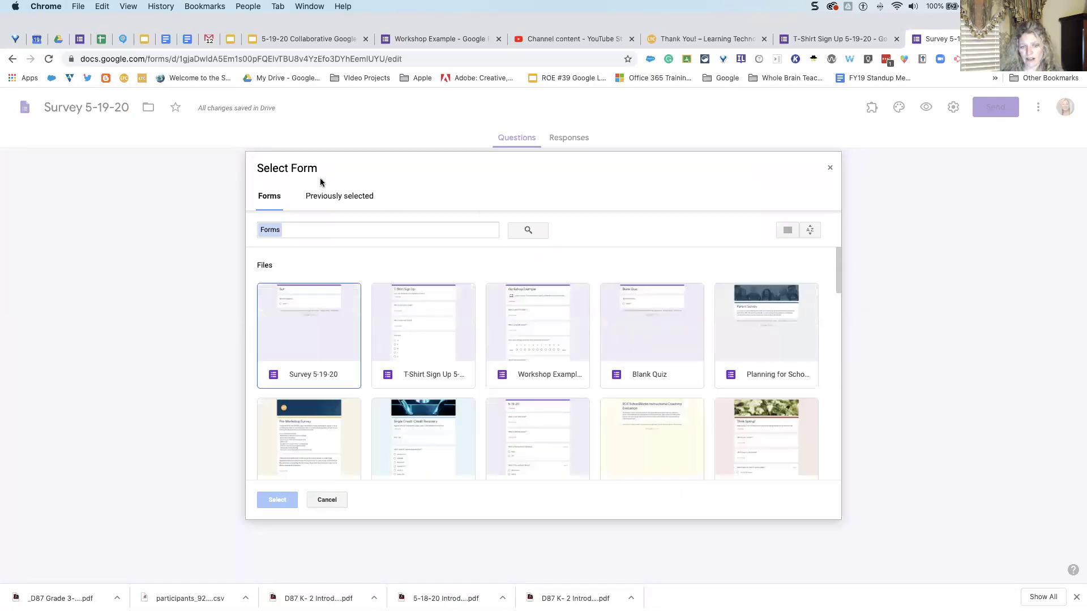
{"action": "left_click", "coordinate": [526, 334]}
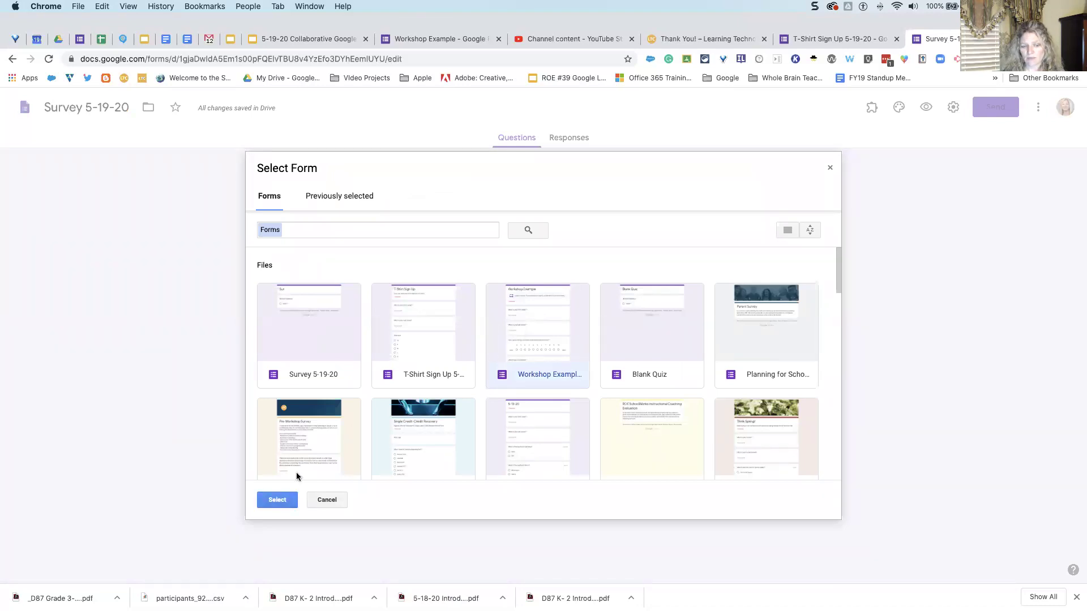
{"action": "left_click", "coordinate": [277, 500]}
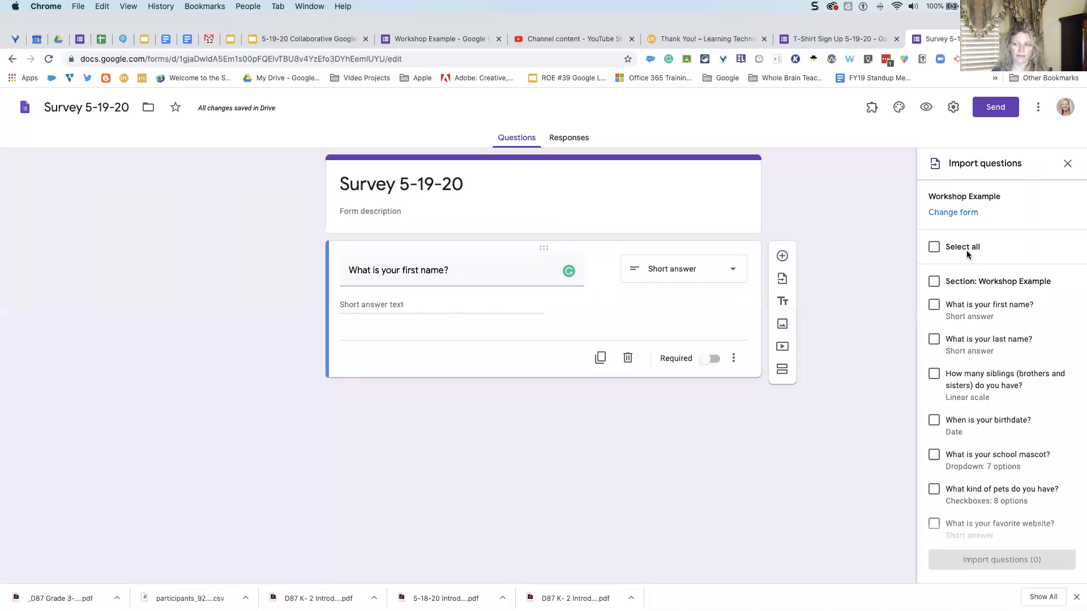
- Review the Workshop Example questions and import only "What is your last name?" into the survey
{"action": "left_click", "coordinate": [935, 340]}
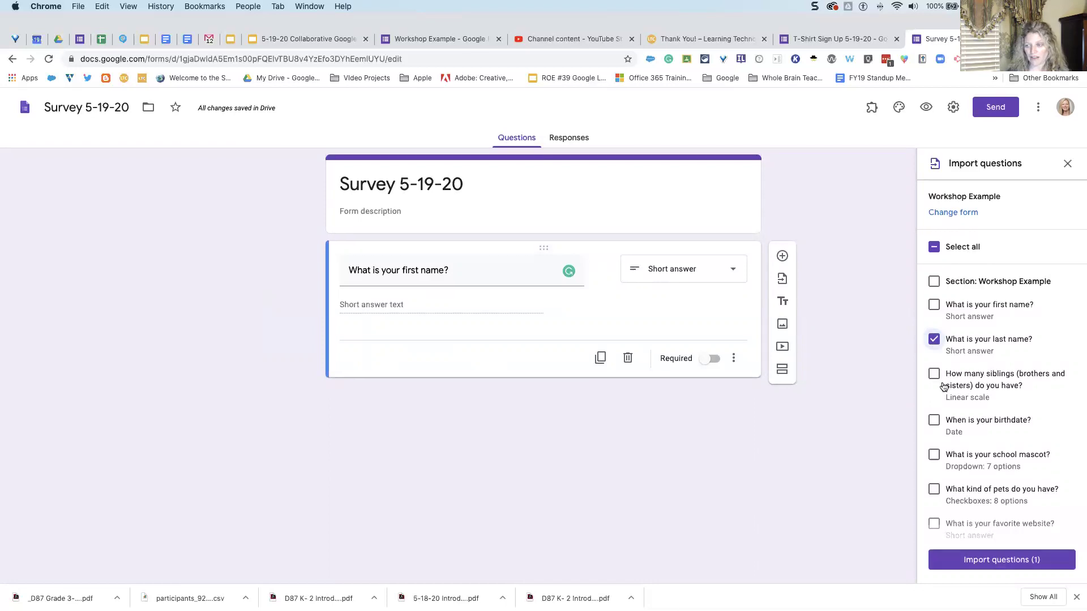
{"action": "scroll", "coordinate": [966, 416], "scroll_direction": "down", "scroll_amount": 2}
{"action": "scroll", "coordinate": [965, 414], "scroll_direction": "down", "scroll_amount": 5}
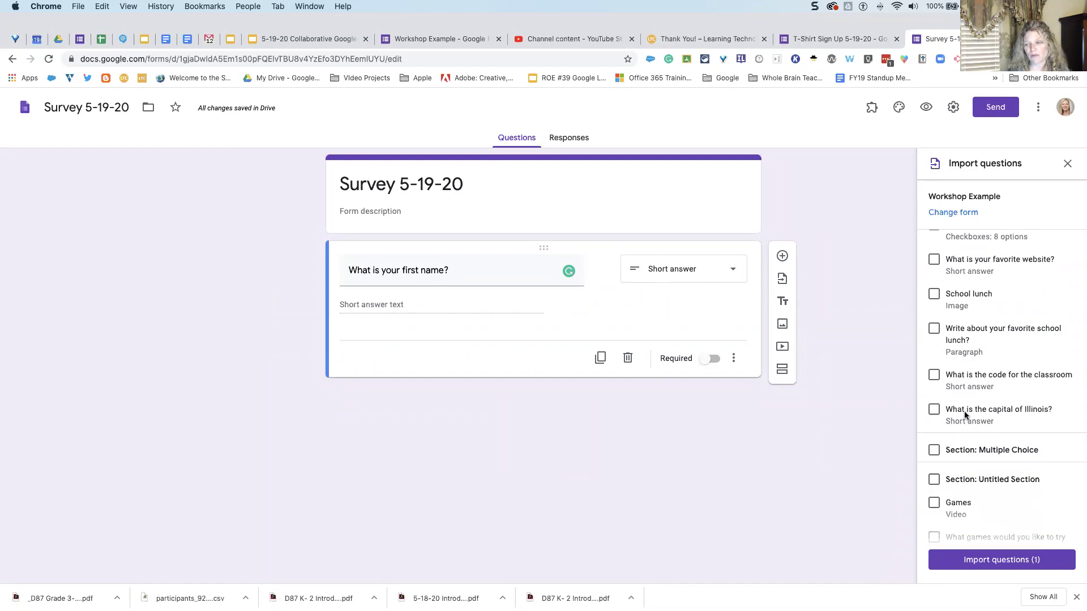
{"action": "scroll", "coordinate": [957, 363], "scroll_direction": "up", "scroll_amount": 2}
{"action": "scroll", "coordinate": [956, 334], "scroll_direction": "down", "scroll_amount": 3}
{"action": "scroll", "coordinate": [957, 334], "scroll_direction": "down", "scroll_amount": 3}
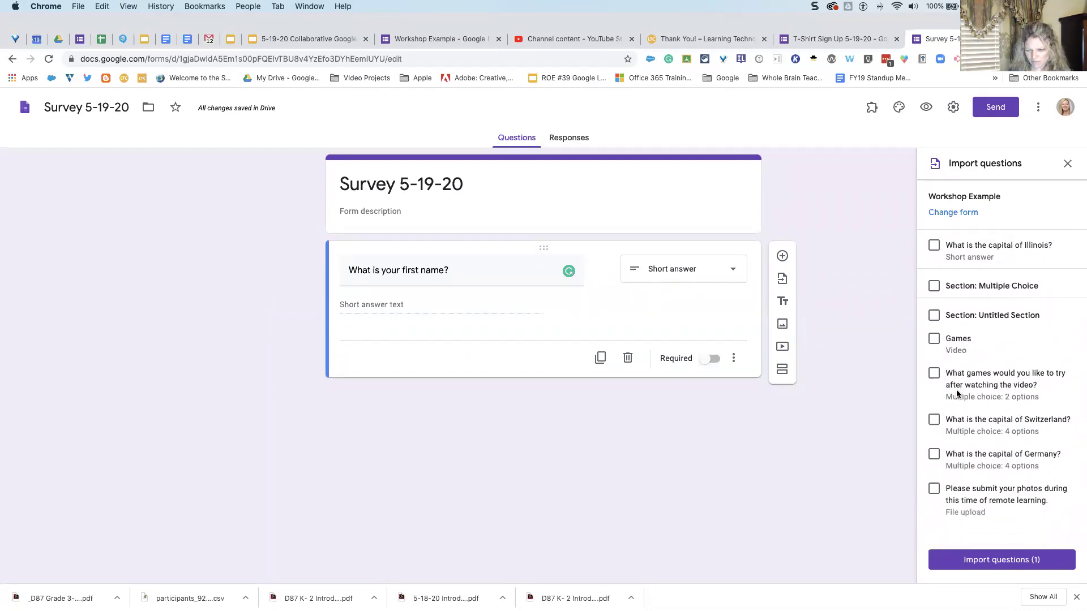
{"action": "left_click", "coordinate": [986, 560]}
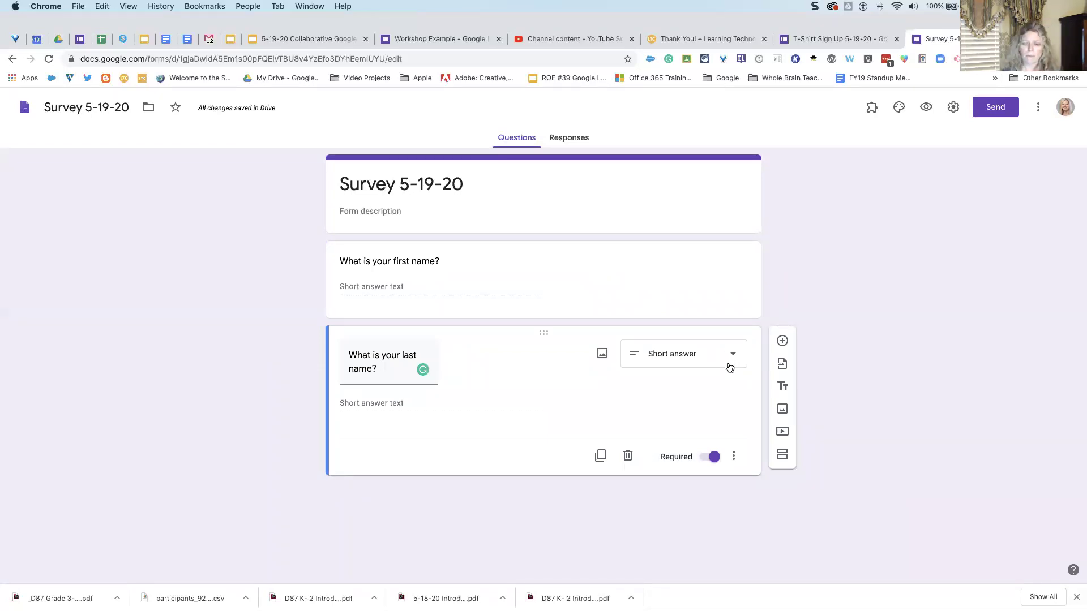
- Make the imported last-name question optional instead of required
{"action": "left_click", "coordinate": [477, 288]}
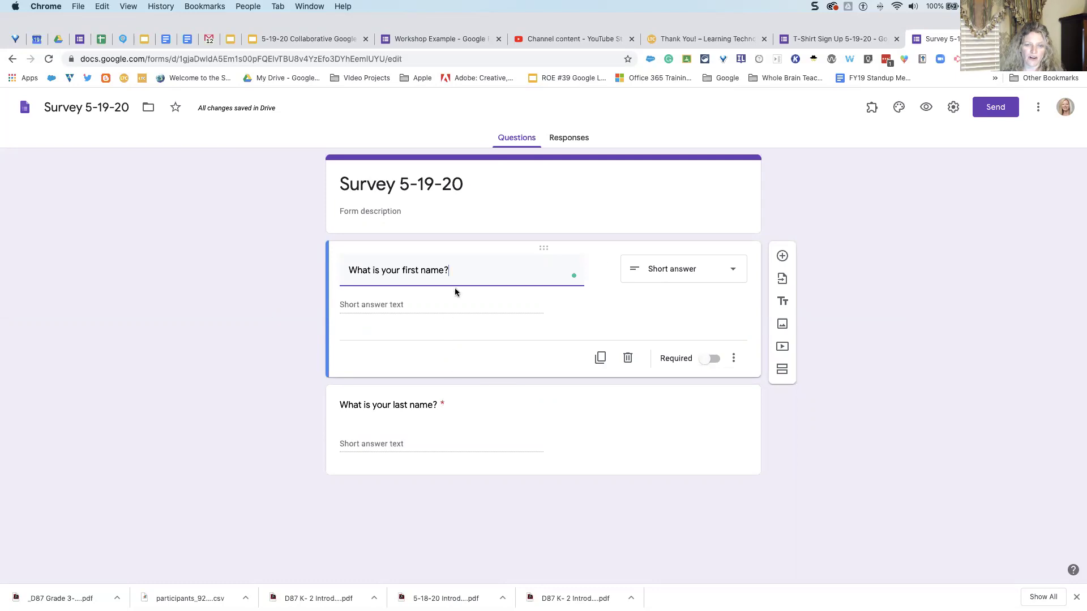
{"action": "left_click", "coordinate": [517, 403]}
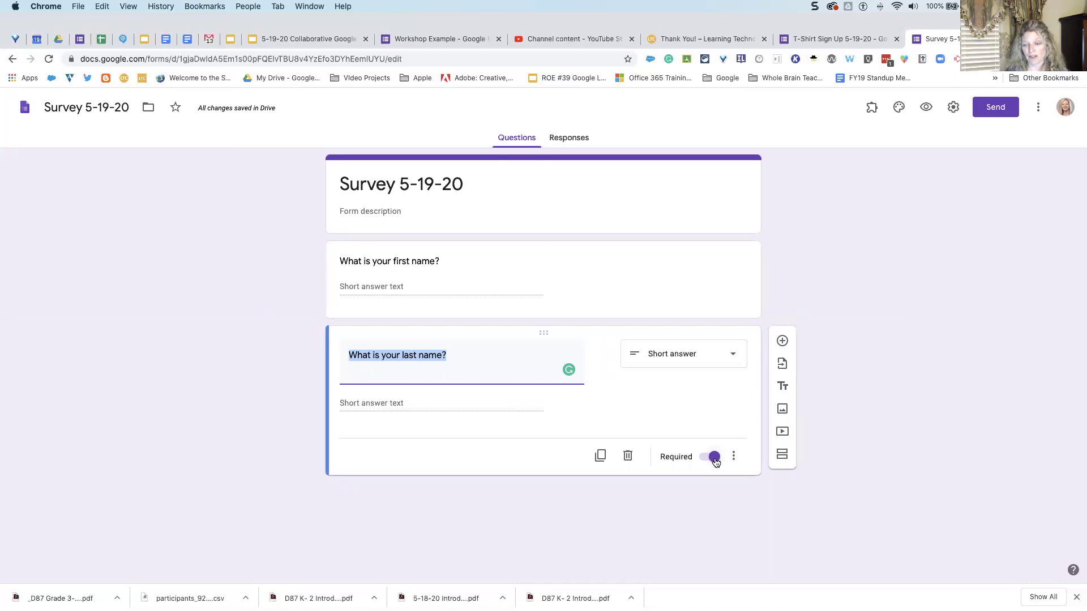
{"action": "left_click", "coordinate": [714, 457]}
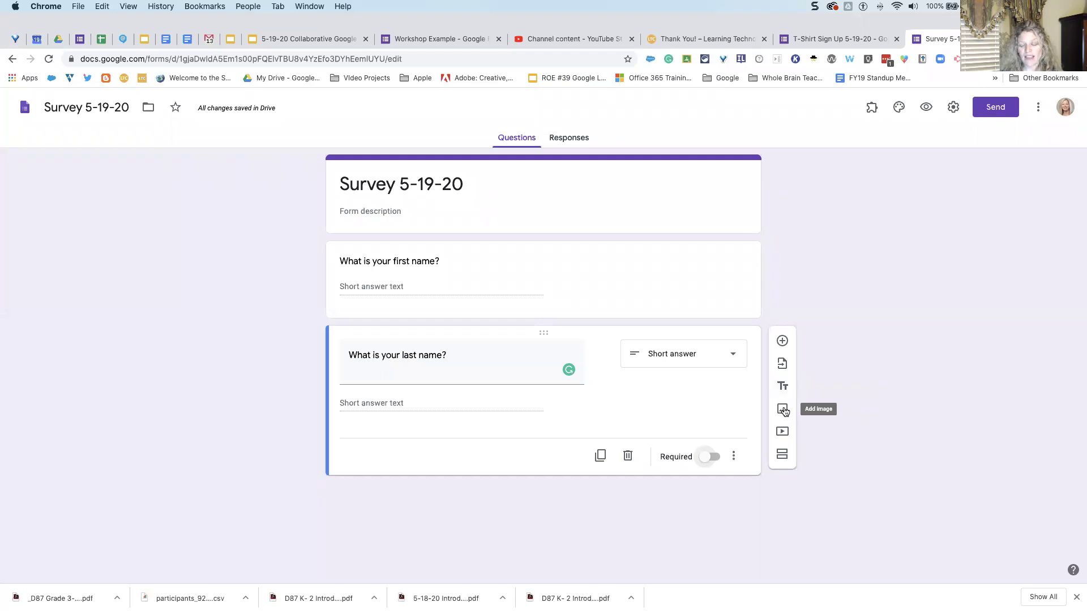
- Add a new section to the survey below the last-name question
{"action": "mouse_move", "coordinate": [485, 347]}
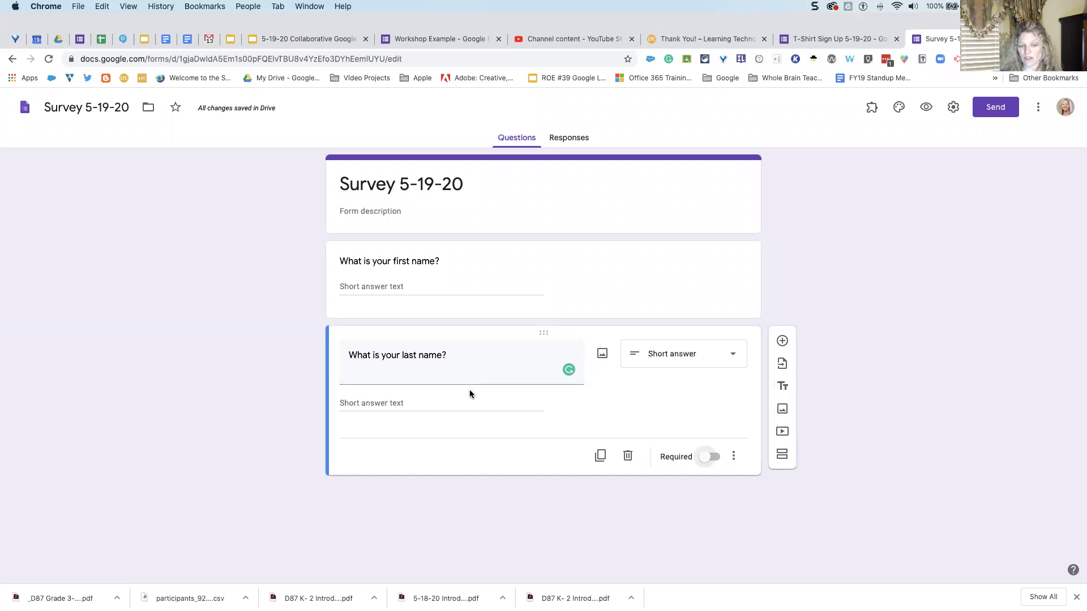
{"action": "left_click", "coordinate": [782, 460]}
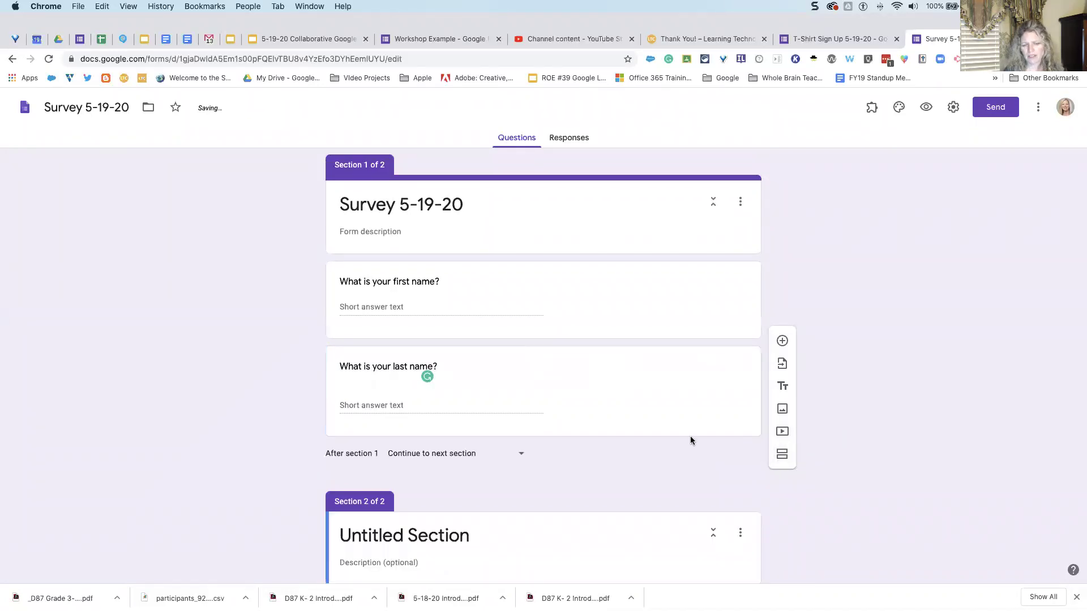
- Move the first-name question below the last-name question in section 1 of the survey
{"action": "scroll", "coordinate": [685, 437], "scroll_direction": "down", "scroll_amount": 1}
{"action": "scroll", "coordinate": [685, 438], "scroll_direction": "up", "scroll_amount": 1}
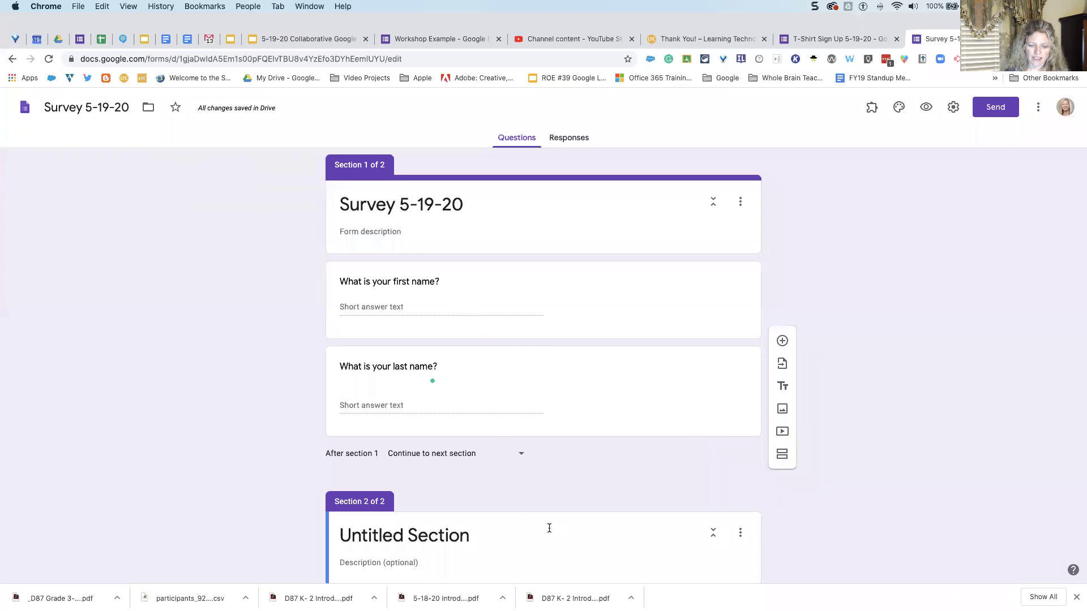
{"action": "scroll", "coordinate": [580, 542], "scroll_direction": "down", "scroll_amount": 1}
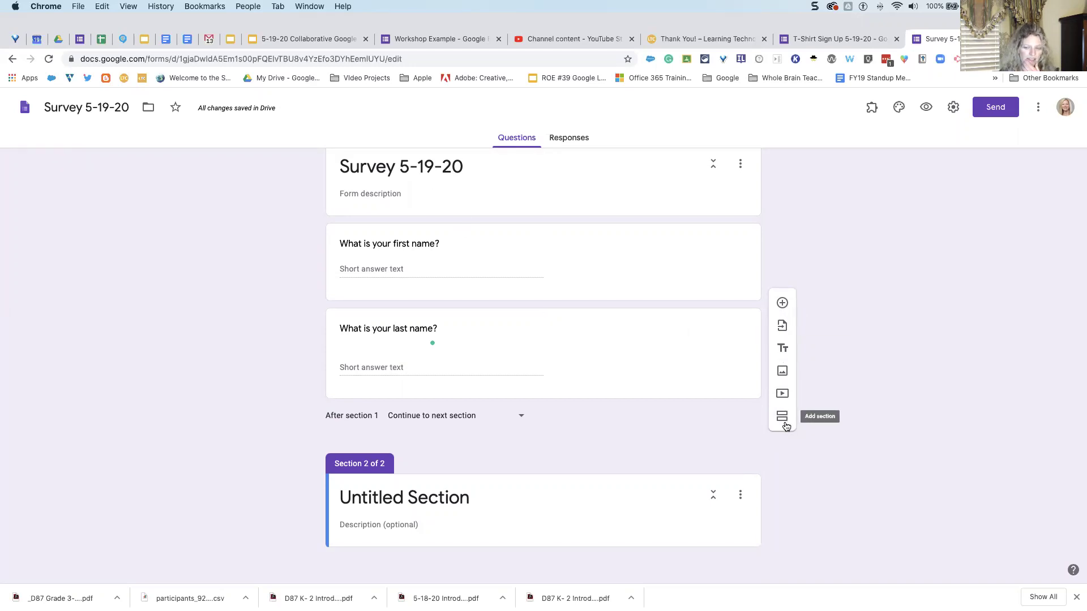
{"action": "left_click", "coordinate": [711, 350]}
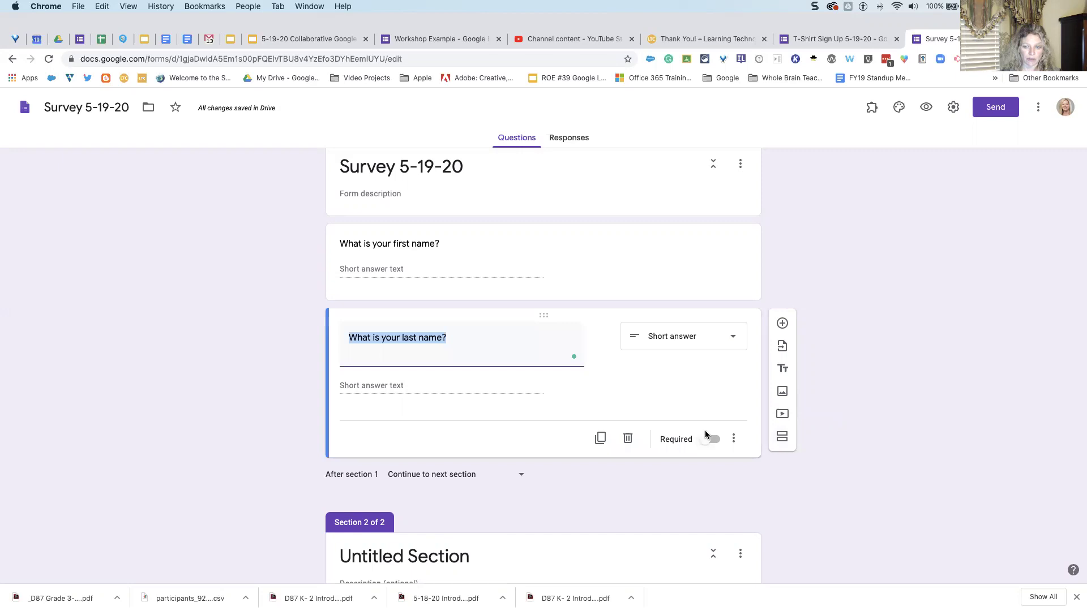
{"action": "left_click", "coordinate": [660, 557]}
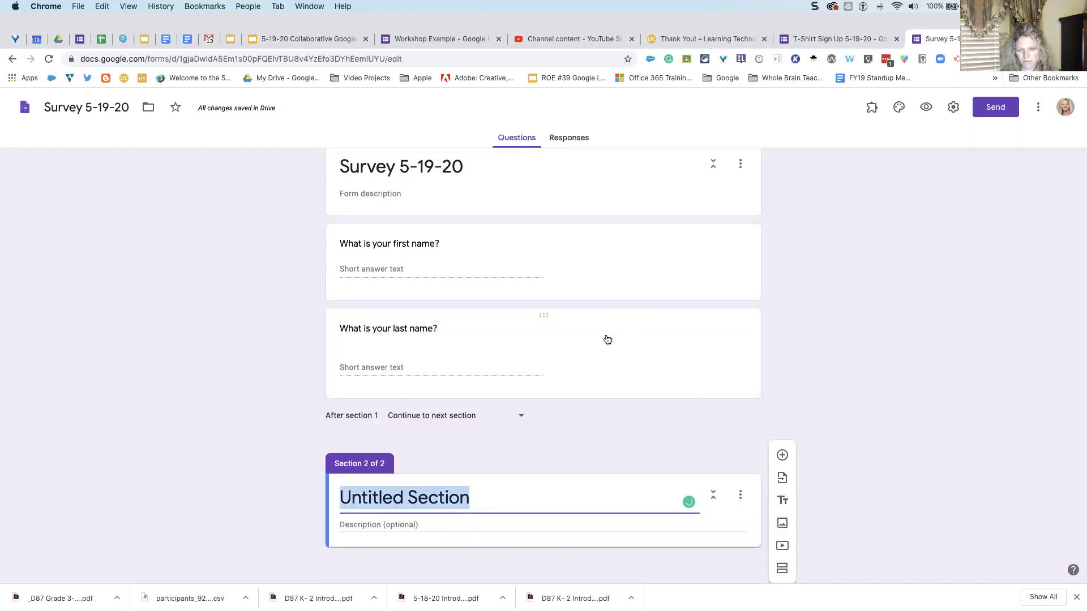
{"action": "left_click", "coordinate": [608, 339]}
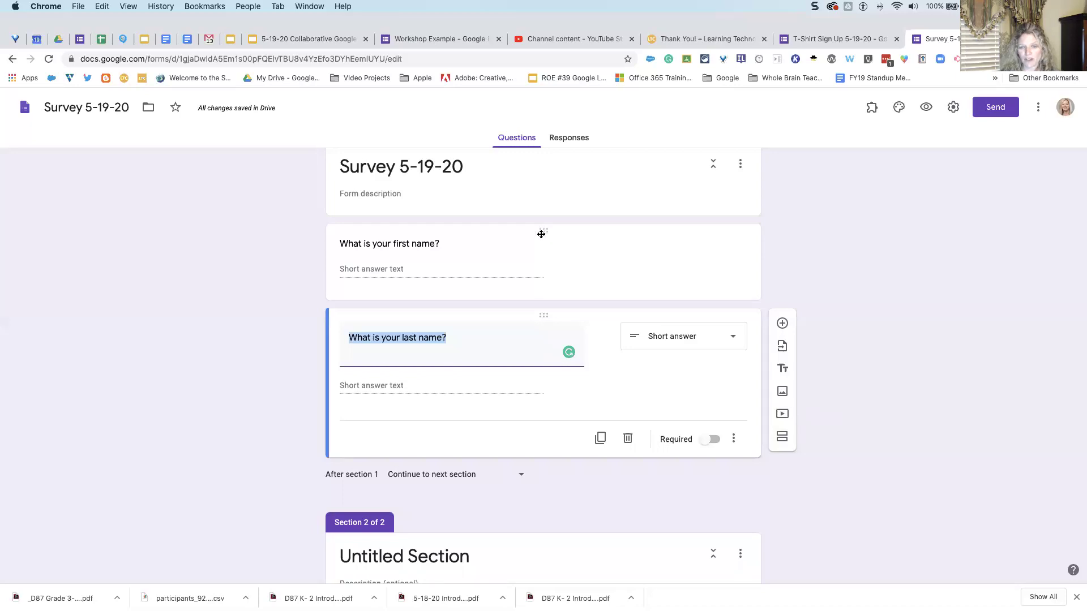
{"action": "left_click_drag", "start_coordinate": [546, 232], "coordinate": [537, 408]}
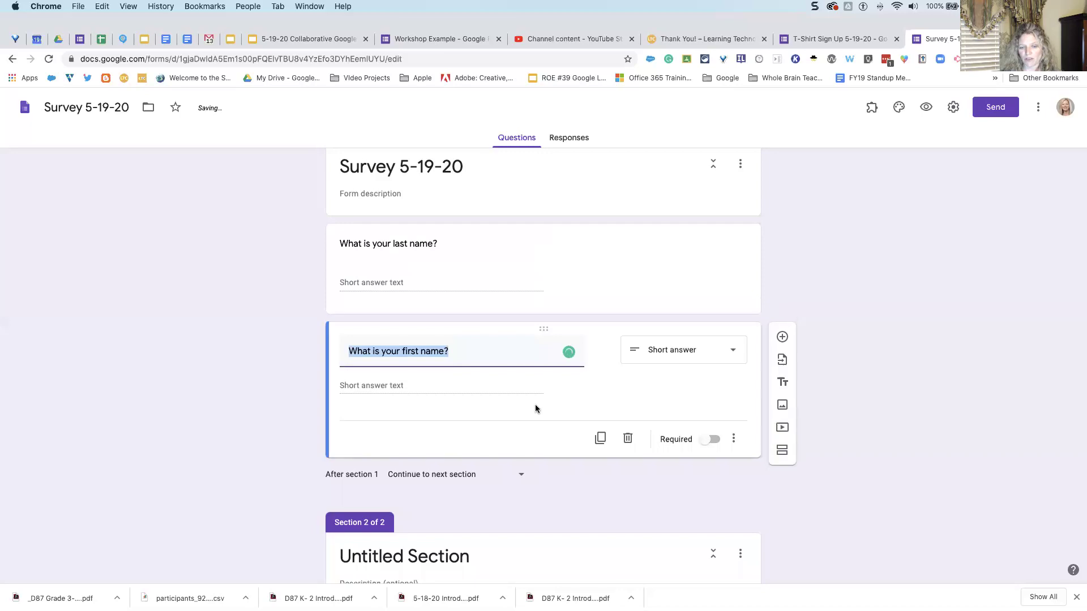
- Examine the survey's section layout and the setting for where respondents go after section 1
{"action": "scroll", "coordinate": [579, 312], "scroll_direction": "down", "scroll_amount": 2}
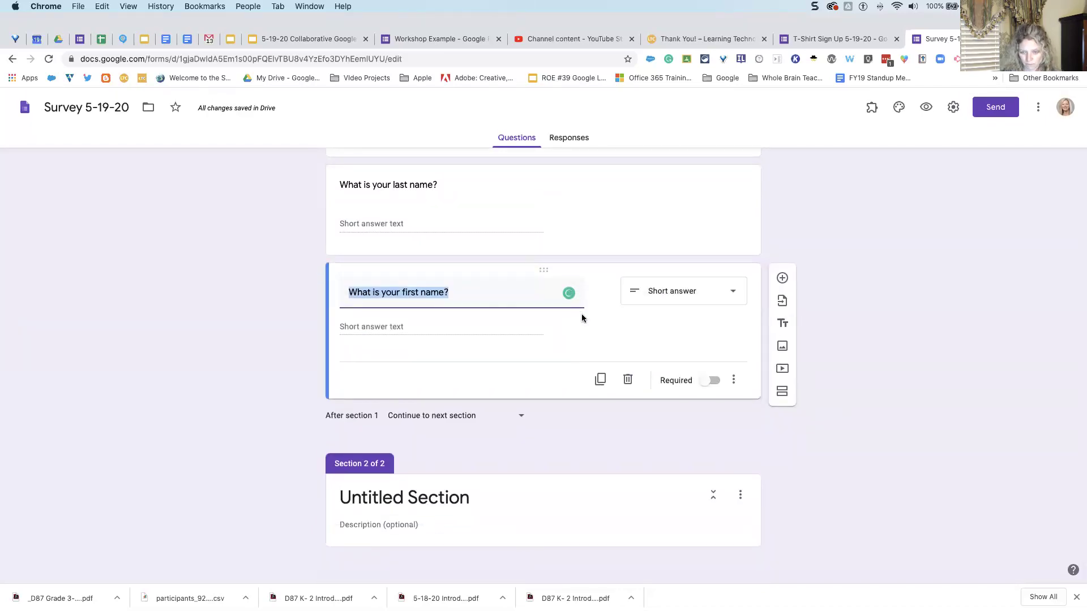
{"action": "scroll", "coordinate": [559, 329], "scroll_direction": "up", "scroll_amount": 3}
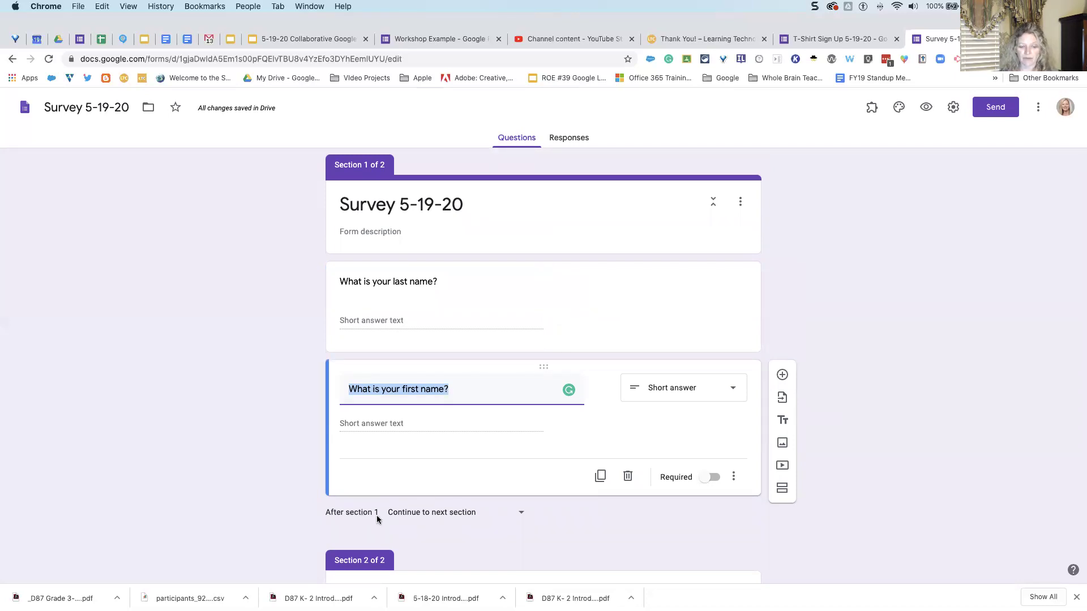
{"action": "right_click", "coordinate": [522, 517]}
{"action": "right_click", "coordinate": [478, 509]}
{"action": "left_click", "coordinate": [459, 509]}
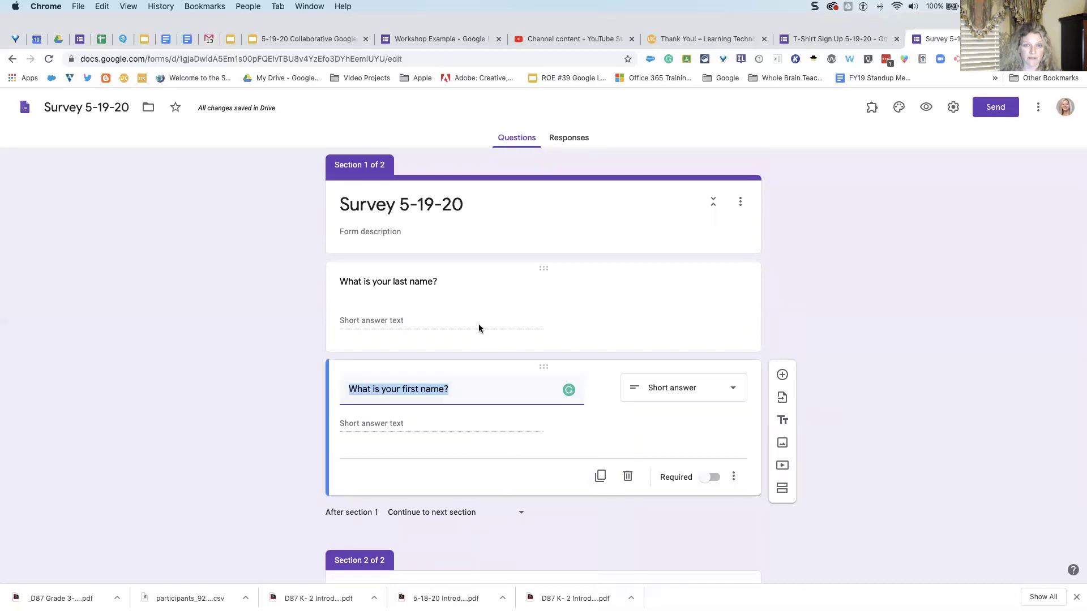
- Switch to the Workshop Example form and review the questions in its first section
{"action": "left_click", "coordinate": [401, 43]}
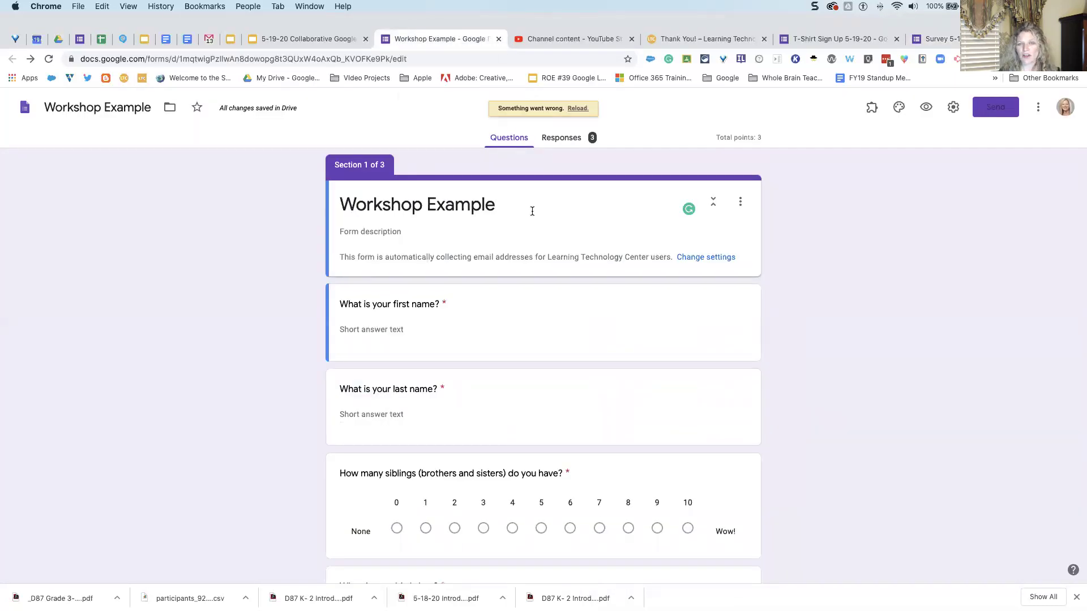
{"action": "scroll", "coordinate": [535, 211], "scroll_direction": "down", "scroll_amount": 1}
{"action": "scroll", "coordinate": [535, 211], "scroll_direction": "up", "scroll_amount": 1}
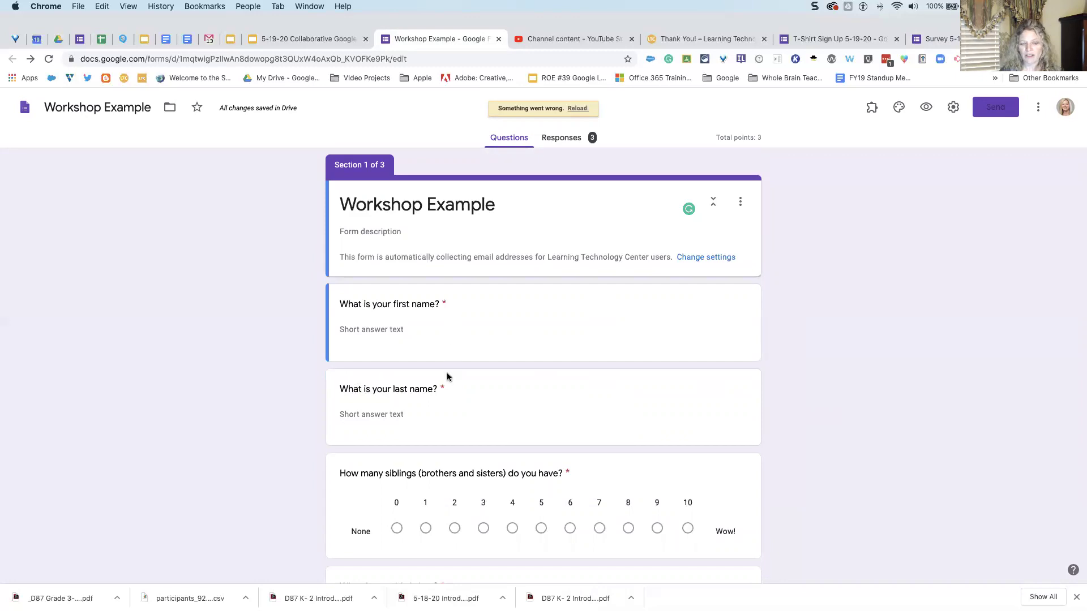
{"action": "scroll", "coordinate": [448, 391], "scroll_direction": "down", "scroll_amount": 1}
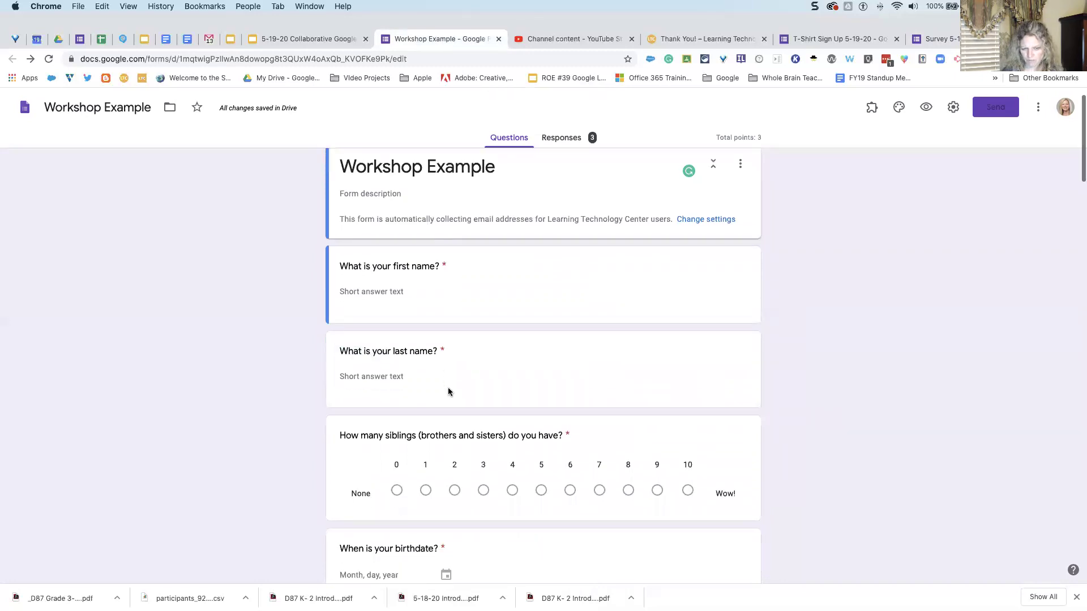
{"action": "scroll", "coordinate": [631, 304], "scroll_direction": "up", "scroll_amount": 1}
{"action": "scroll", "coordinate": [644, 299], "scroll_direction": "down", "scroll_amount": 15}
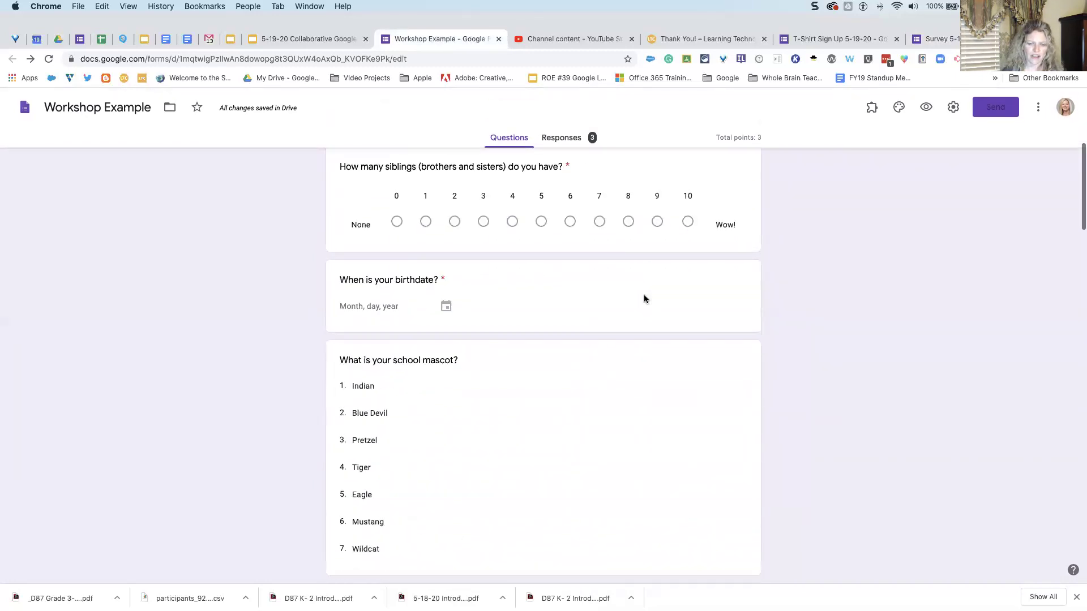
{"action": "scroll", "coordinate": [644, 299], "scroll_direction": "down", "scroll_amount": 15}
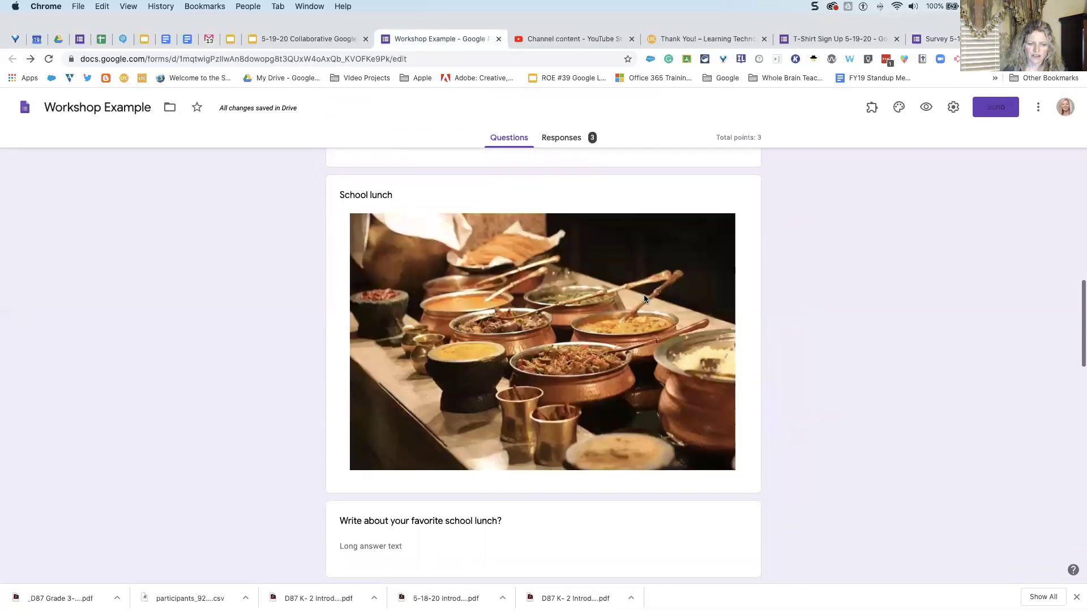
{"action": "scroll", "coordinate": [654, 303], "scroll_direction": "up", "scroll_amount": 8}
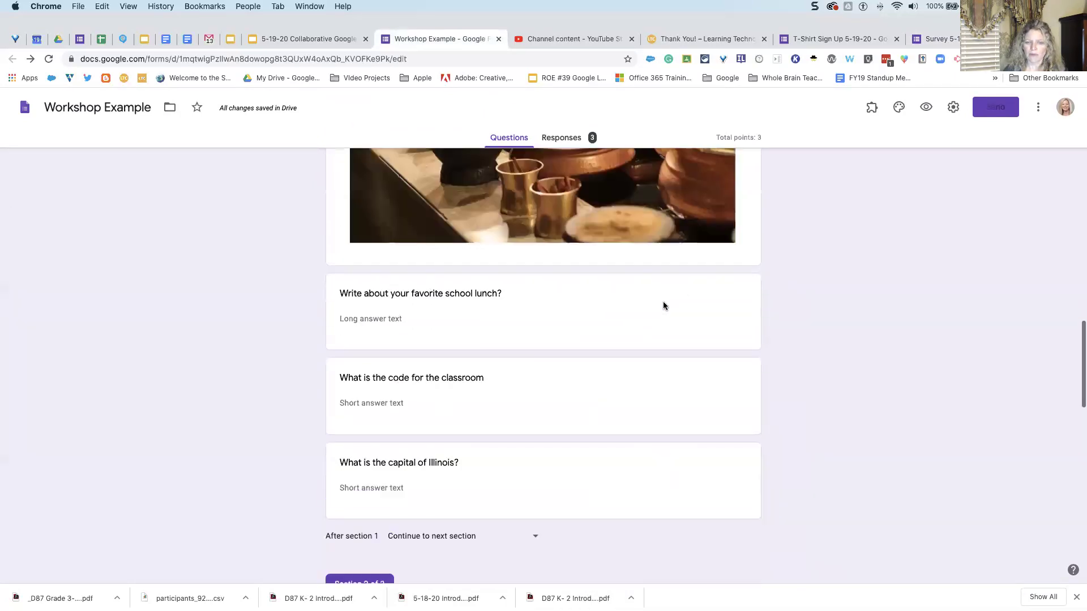
- Preview the Workshop Example form and try to advance past its first section without answering any questions
{"action": "left_click", "coordinate": [925, 109]}
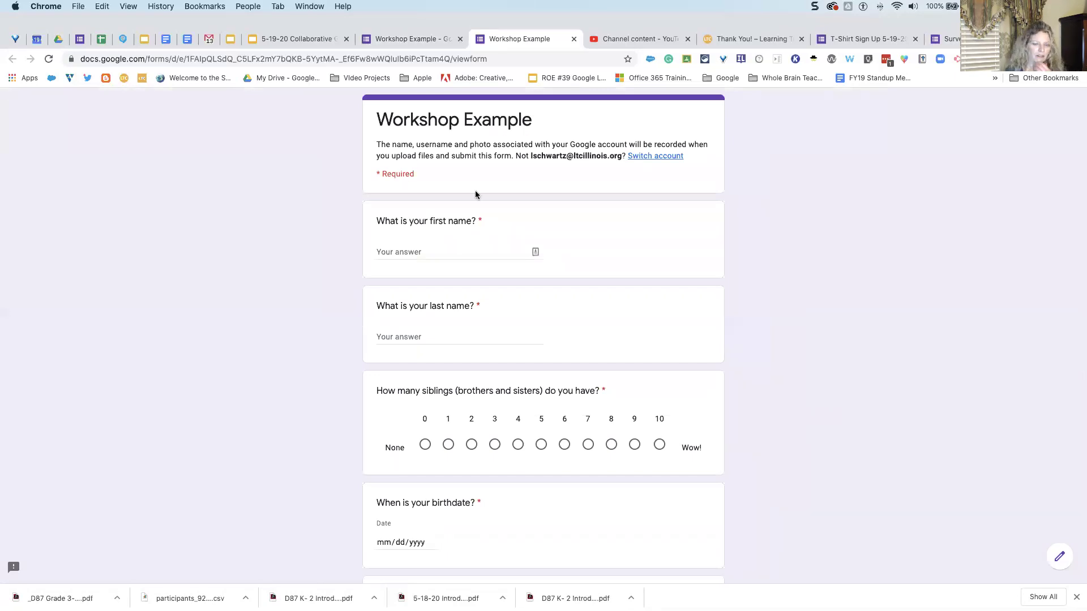
{"action": "scroll", "coordinate": [583, 255], "scroll_direction": "down", "scroll_amount": 3}
{"action": "scroll", "coordinate": [583, 255], "scroll_direction": "down", "scroll_amount": 15}
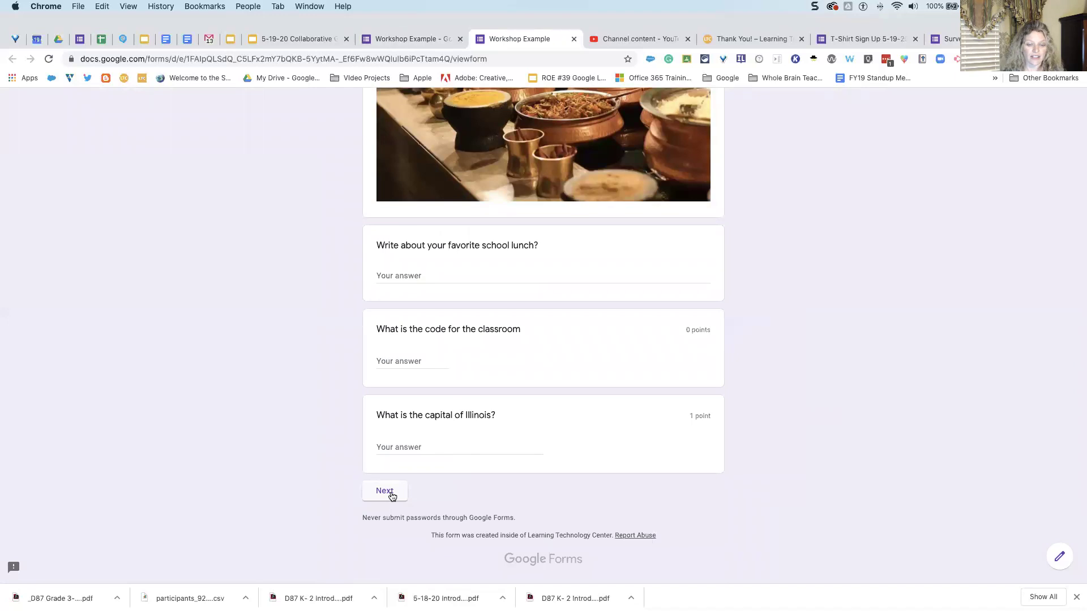
{"action": "left_click", "coordinate": [391, 493]}
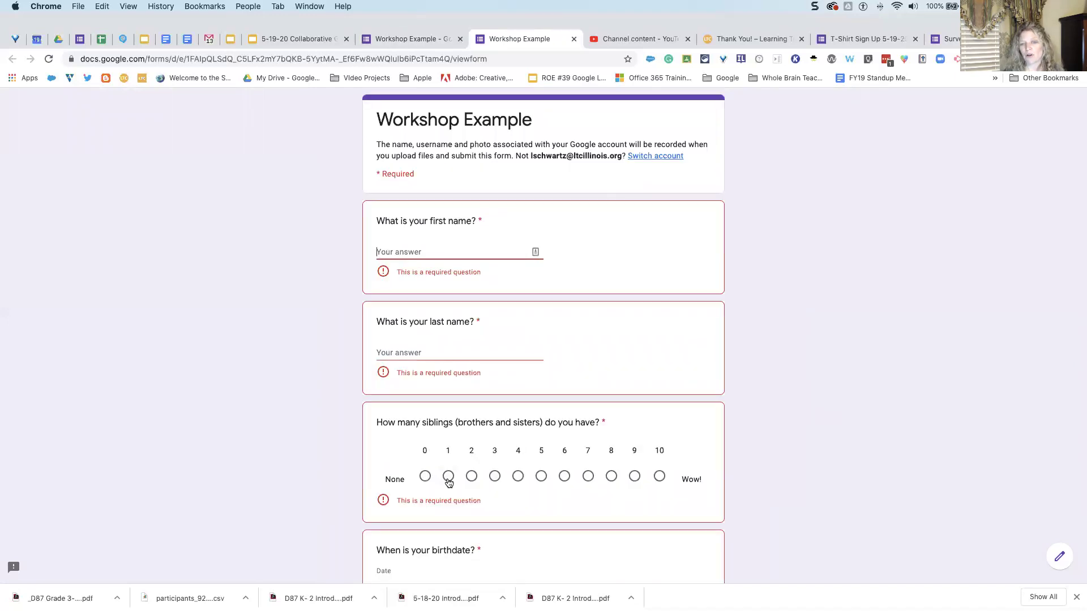
- Examine how the unanswered required questions are marked throughout the preview, and close the preview
{"action": "scroll", "coordinate": [444, 420], "scroll_direction": "down", "scroll_amount": 13}
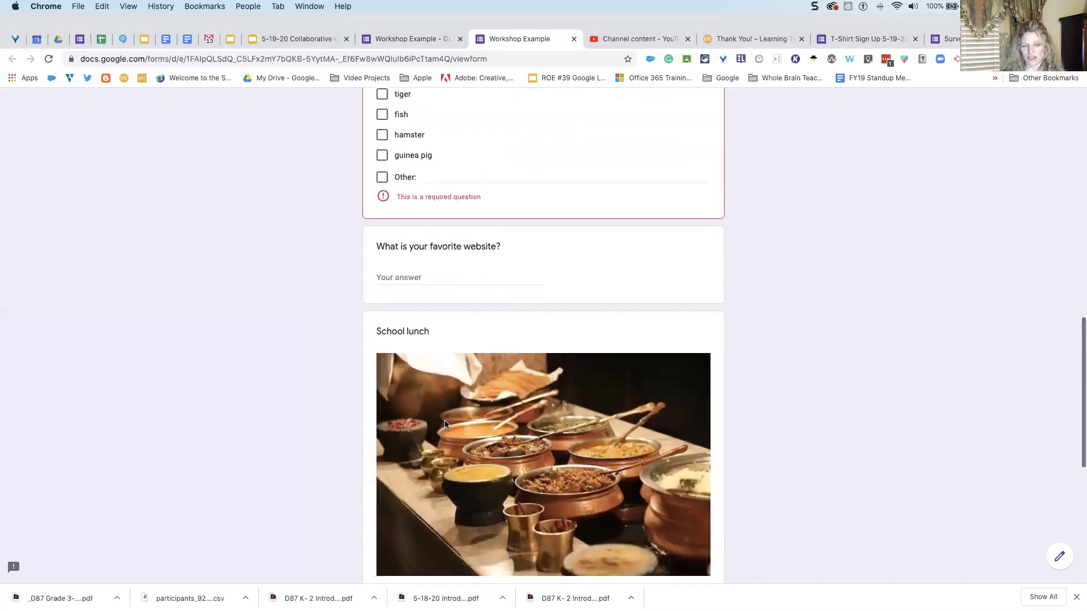
{"action": "scroll", "coordinate": [444, 422], "scroll_direction": "down", "scroll_amount": 6}
{"action": "scroll", "coordinate": [444, 423], "scroll_direction": "up", "scroll_amount": 6}
{"action": "scroll", "coordinate": [445, 423], "scroll_direction": "up", "scroll_amount": 15}
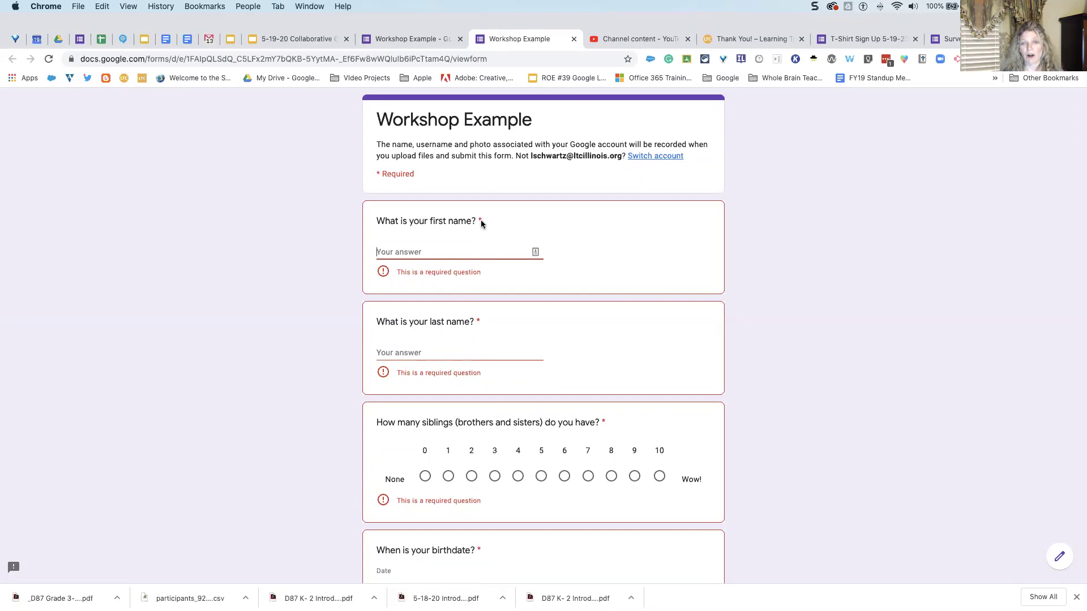
{"action": "left_click", "coordinate": [574, 38]}
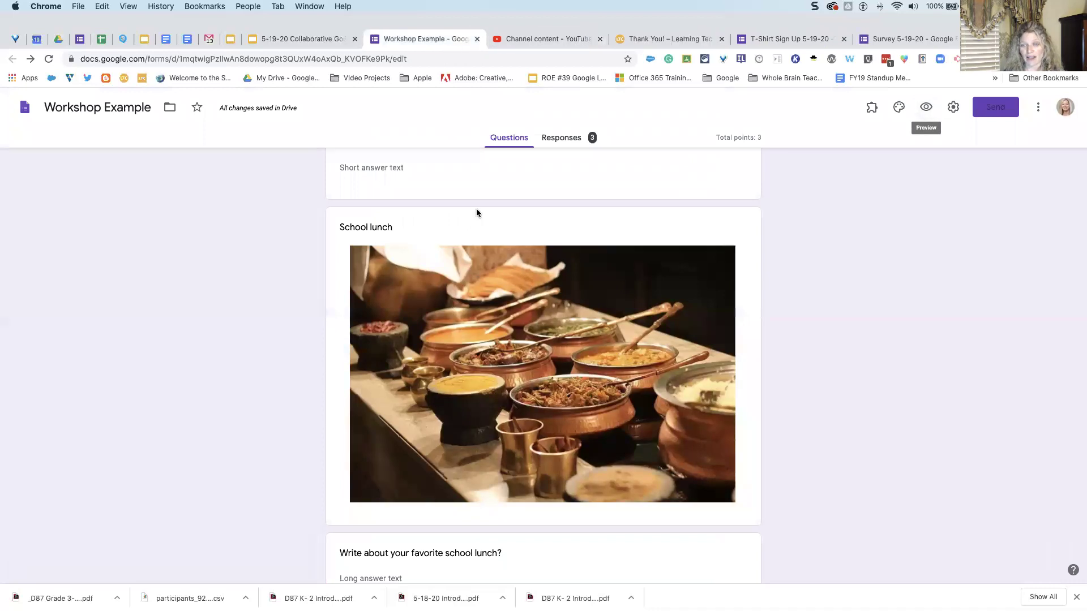
- Look over the Workshop Example questions in the editor and reload the form
{"action": "scroll", "coordinate": [477, 208], "scroll_direction": "down", "scroll_amount": 15}
{"action": "scroll", "coordinate": [477, 208], "scroll_direction": "up", "scroll_amount": 2}
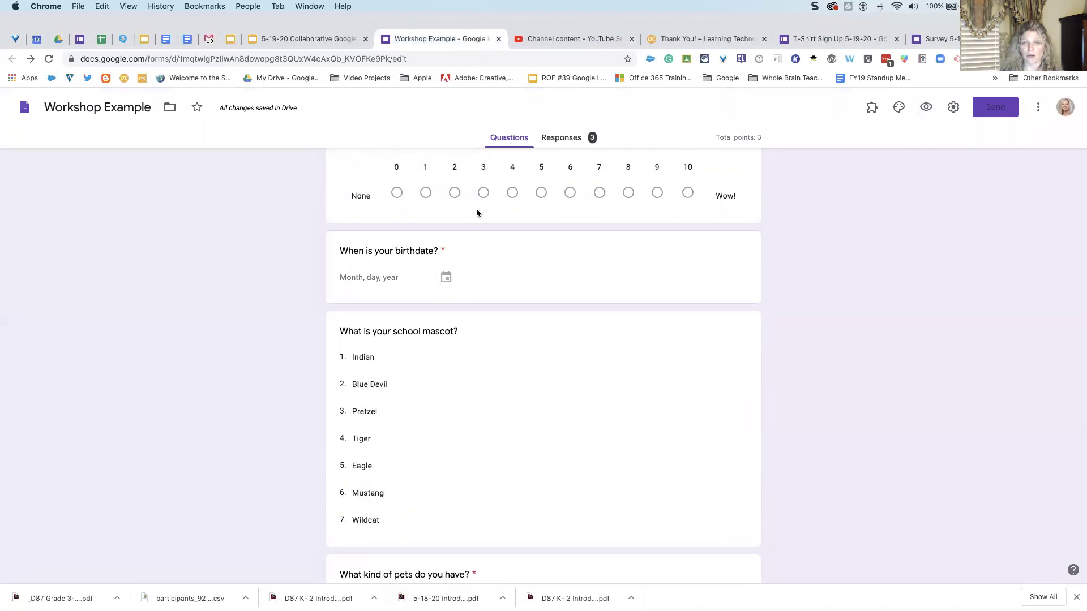
{"action": "scroll", "coordinate": [477, 212], "scroll_direction": "up", "scroll_amount": 5}
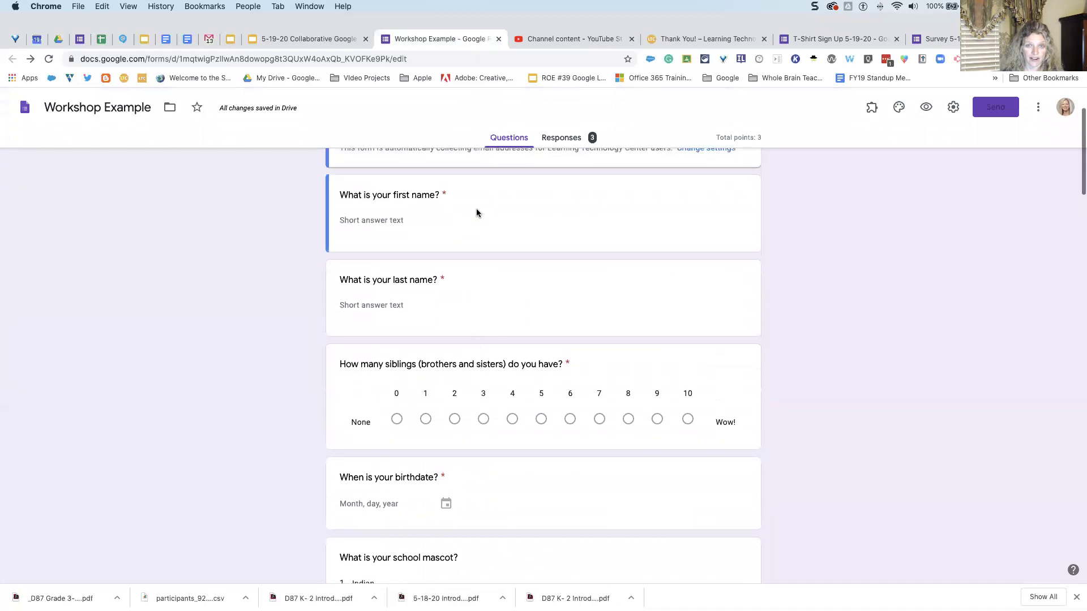
{"action": "scroll", "coordinate": [477, 213], "scroll_direction": "up", "scroll_amount": 2}
{"action": "scroll", "coordinate": [477, 213], "scroll_direction": "down", "scroll_amount": 2}
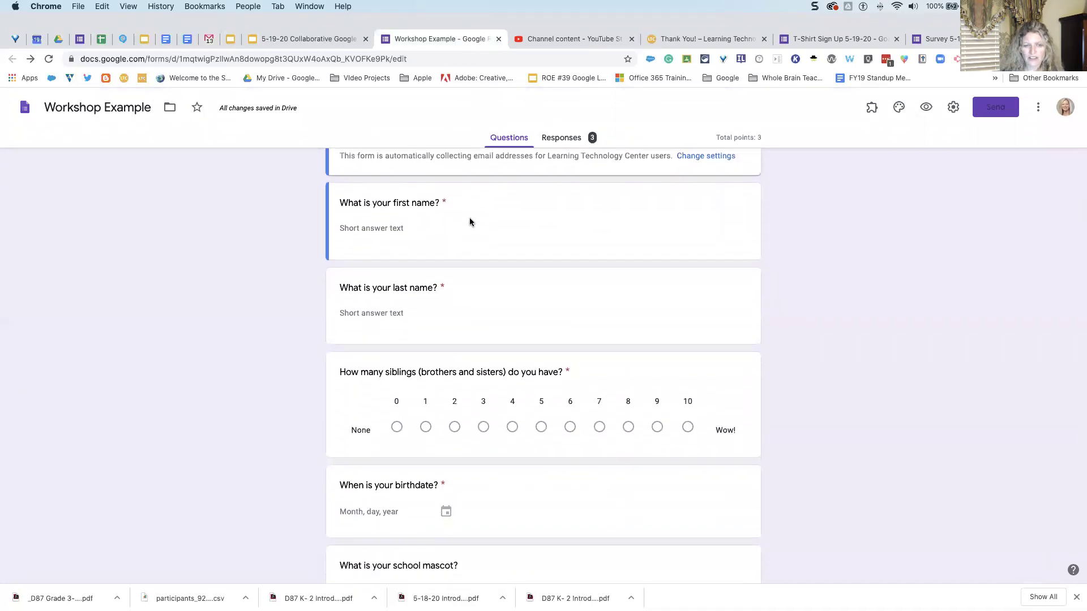
{"action": "scroll", "coordinate": [480, 319], "scroll_direction": "down", "scroll_amount": 2}
{"action": "scroll", "coordinate": [488, 322], "scroll_direction": "down", "scroll_amount": 1}
{"action": "left_click", "coordinate": [629, 244]}
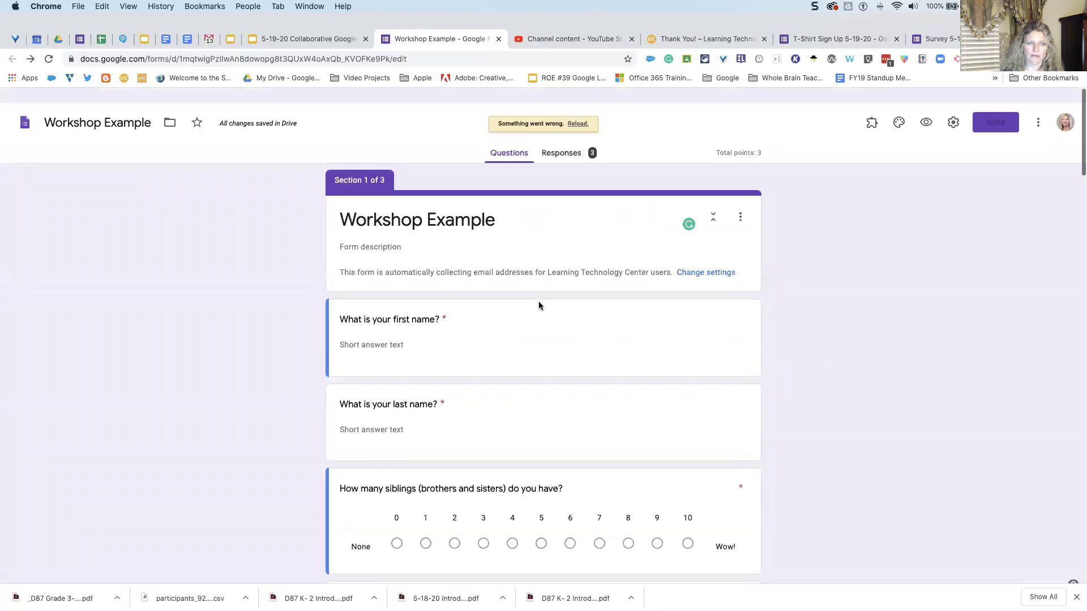
{"action": "left_click", "coordinate": [578, 110]}
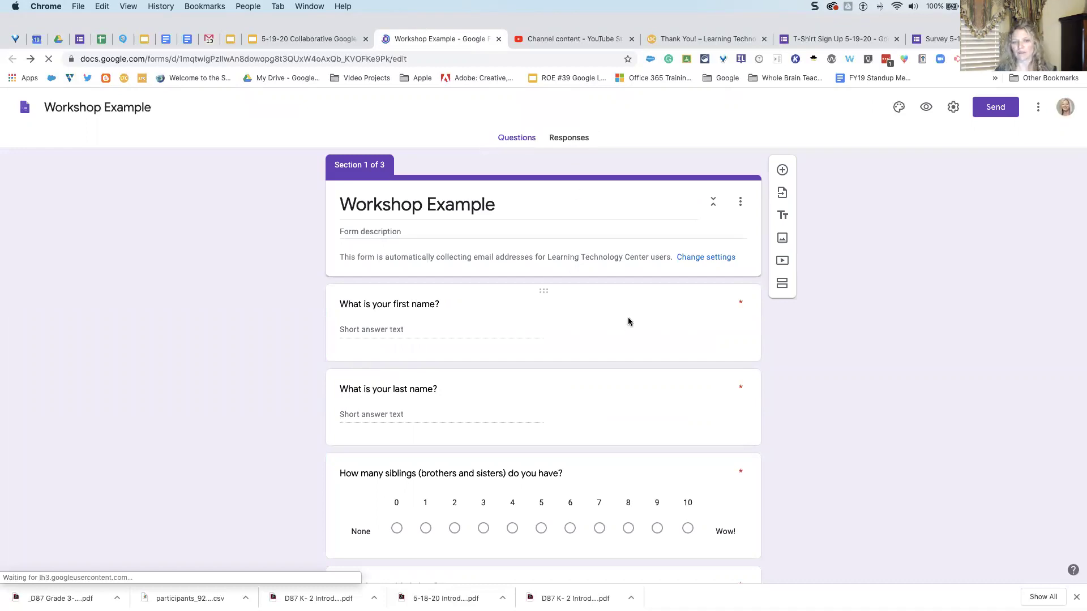
- Open the siblings question for editing and examine its linear scale range and the labels at both ends
{"action": "scroll", "coordinate": [609, 325], "scroll_direction": "down", "scroll_amount": 1}
{"action": "scroll", "coordinate": [607, 329], "scroll_direction": "down", "scroll_amount": 2}
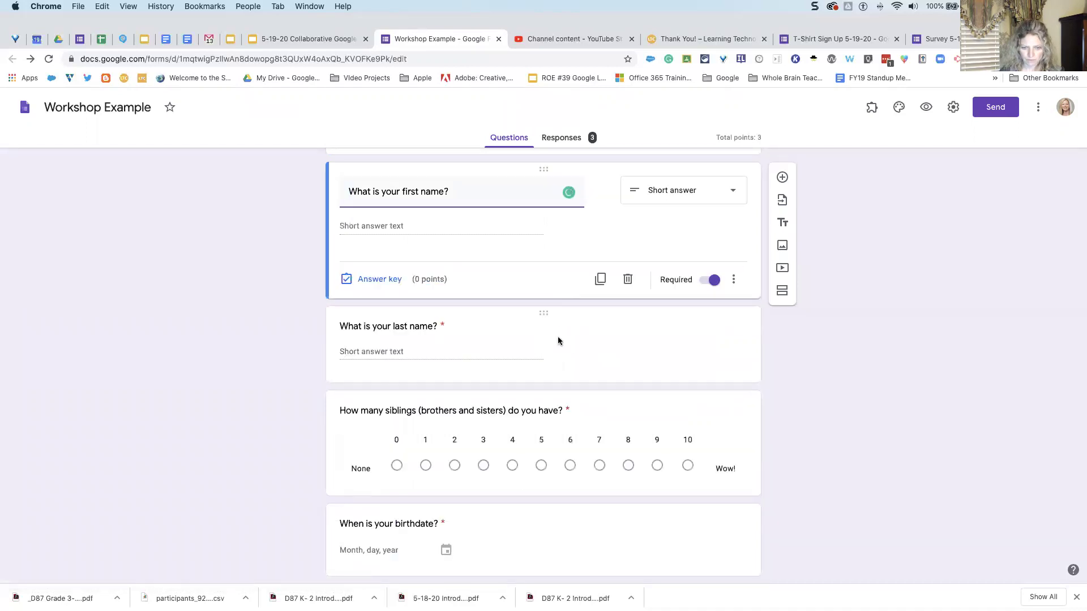
{"action": "scroll", "coordinate": [564, 343], "scroll_direction": "down", "scroll_amount": 3}
{"action": "left_click", "coordinate": [580, 326]}
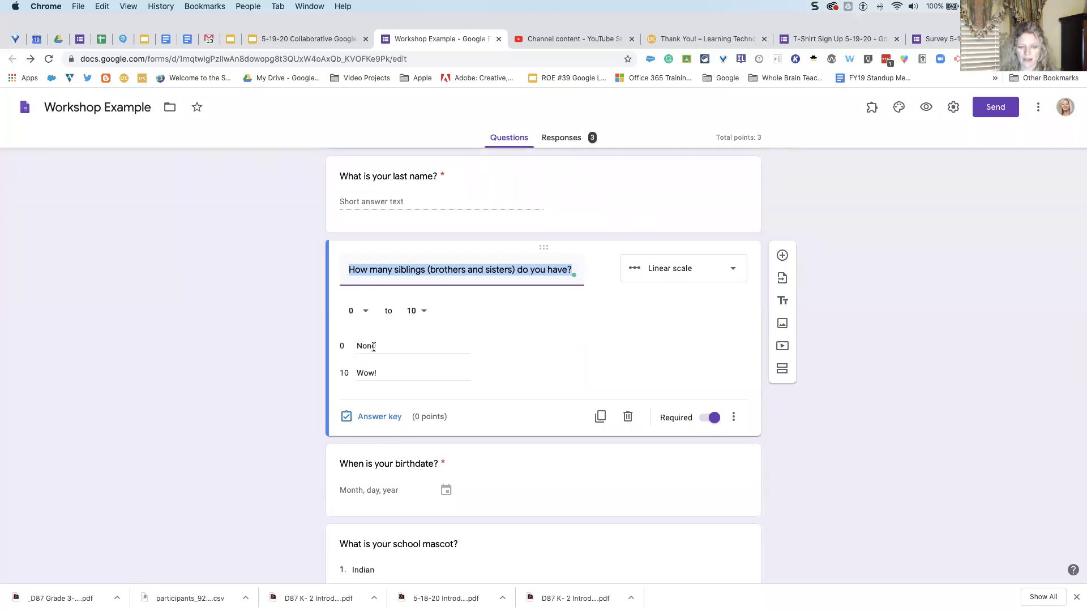
{"action": "right_click", "coordinate": [380, 374]}
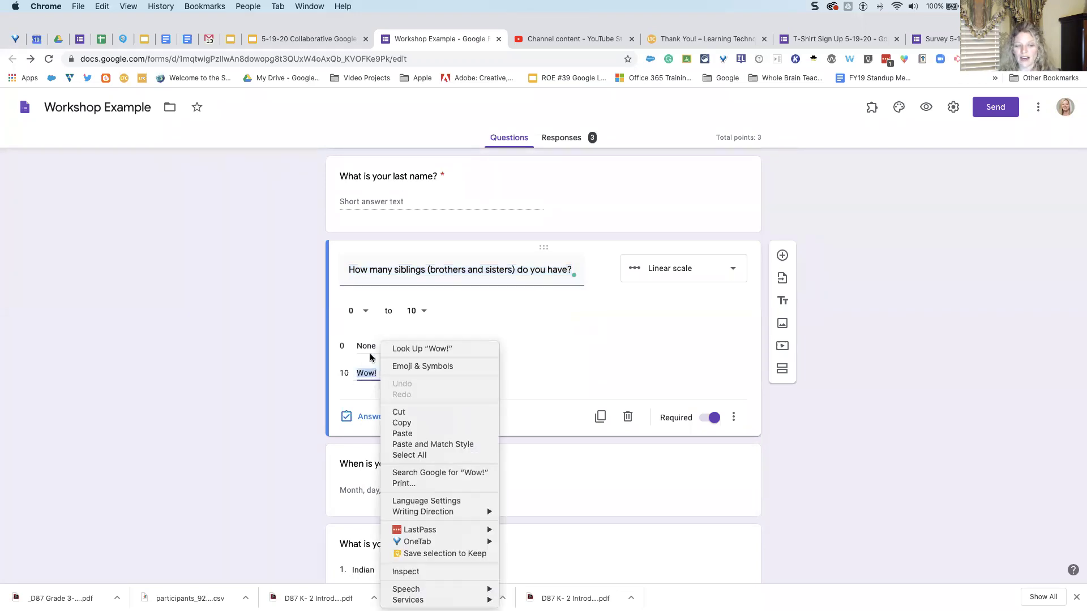
{"action": "left_click", "coordinate": [370, 347]}
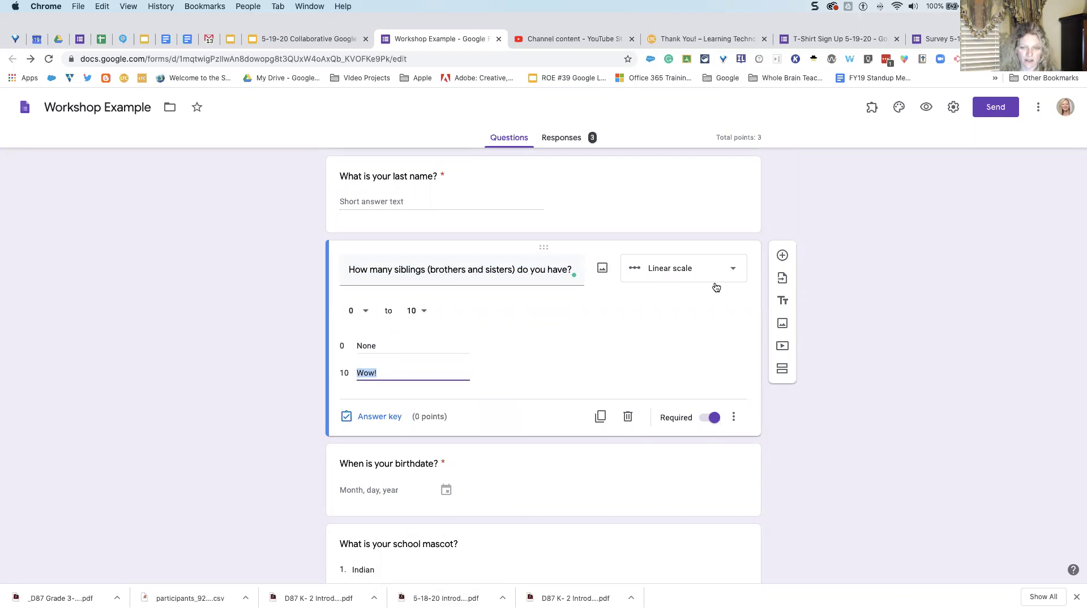
- Open the birthdate question and examine its Date type among the available question types, leaving the type as it is
{"action": "scroll", "coordinate": [636, 364], "scroll_direction": "down", "scroll_amount": 2}
{"action": "left_click", "coordinate": [589, 415]}
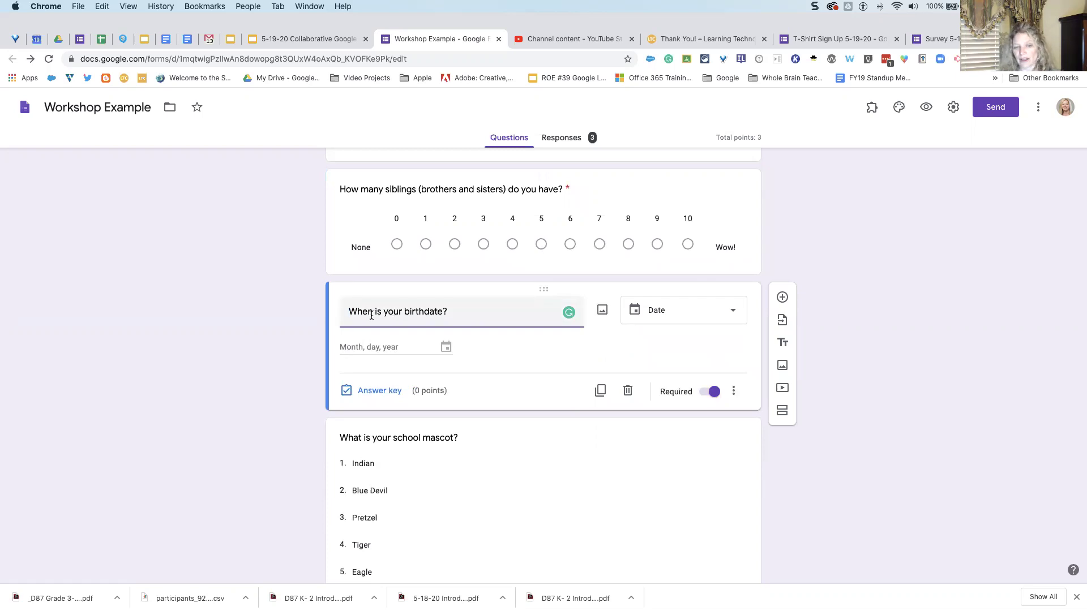
{"action": "left_click", "coordinate": [734, 312]}
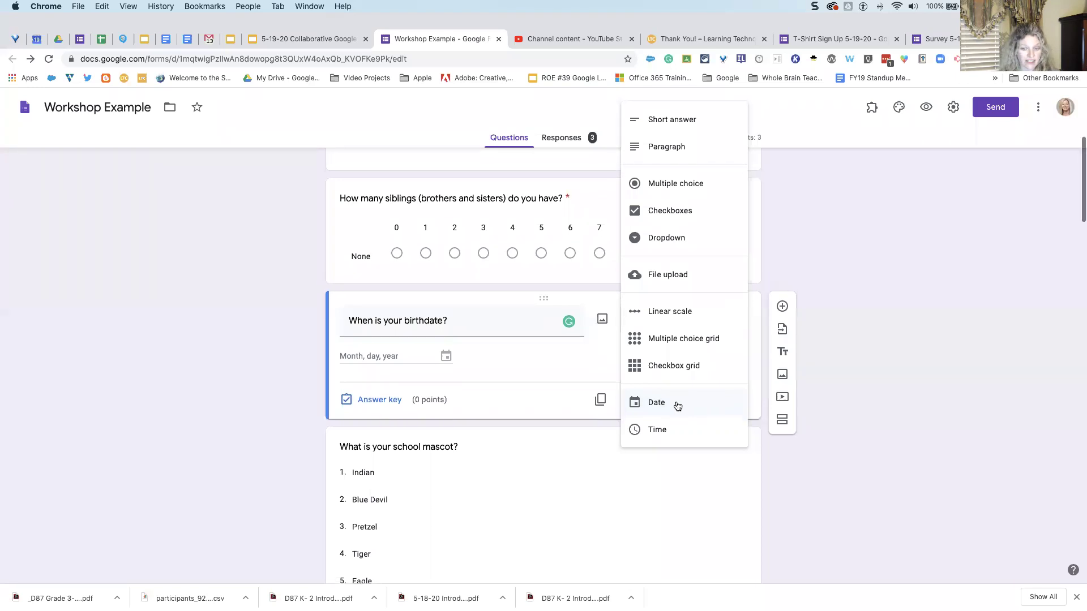
{"action": "left_click", "coordinate": [583, 353]}
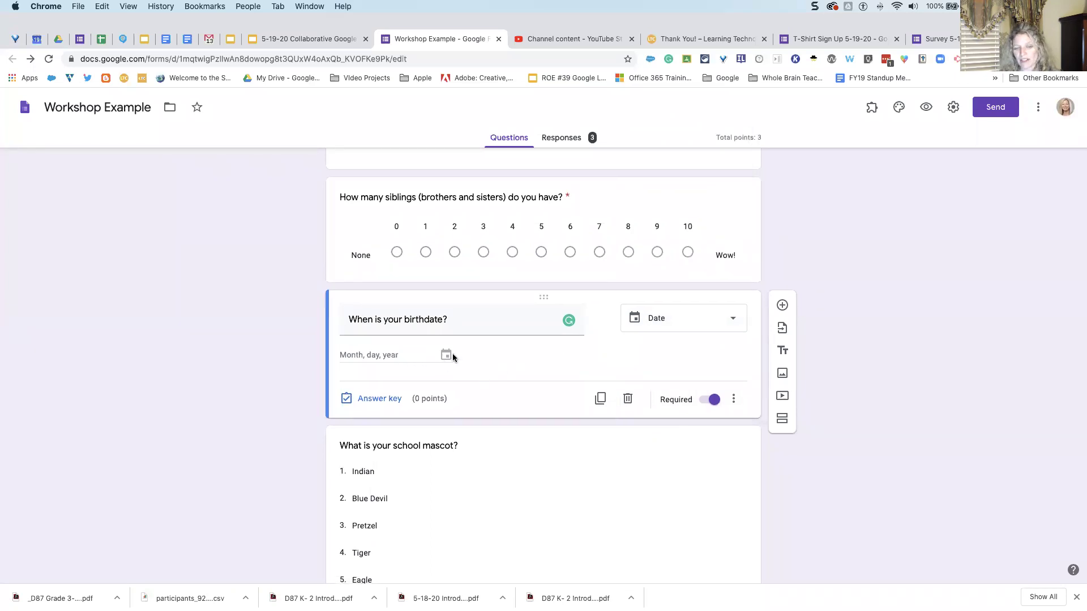
{"action": "scroll", "coordinate": [397, 346], "scroll_direction": "down", "scroll_amount": 1}
{"action": "scroll", "coordinate": [391, 343], "scroll_direction": "up", "scroll_amount": 1}
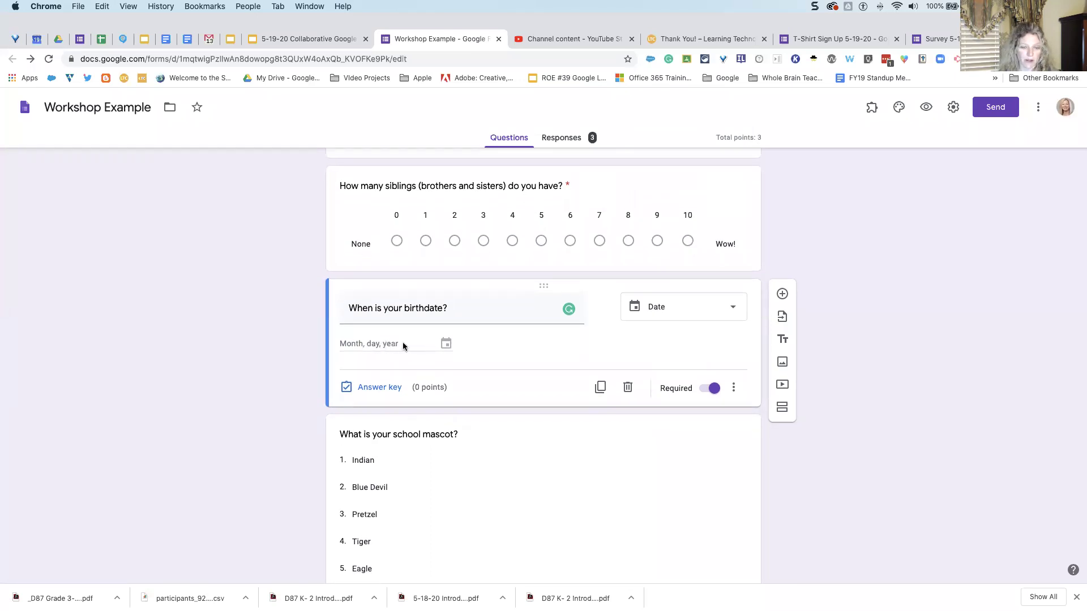
{"action": "scroll", "coordinate": [511, 368], "scroll_direction": "down", "scroll_amount": 3}
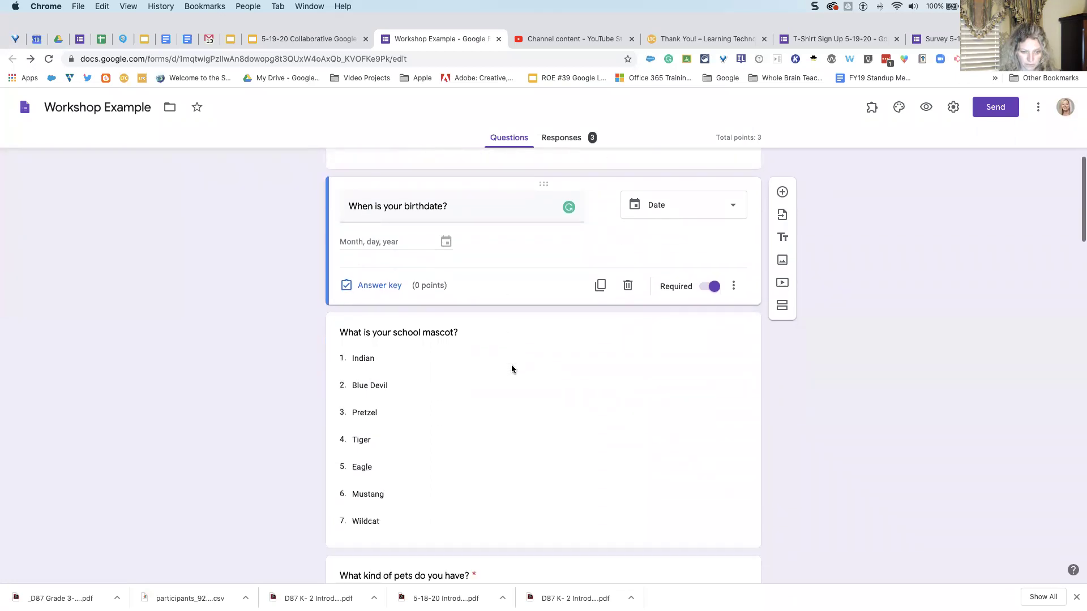
- Open the school mascot dropdown question and add an eighth option with its default text
{"action": "scroll", "coordinate": [512, 369], "scroll_direction": "up", "scroll_amount": 5}
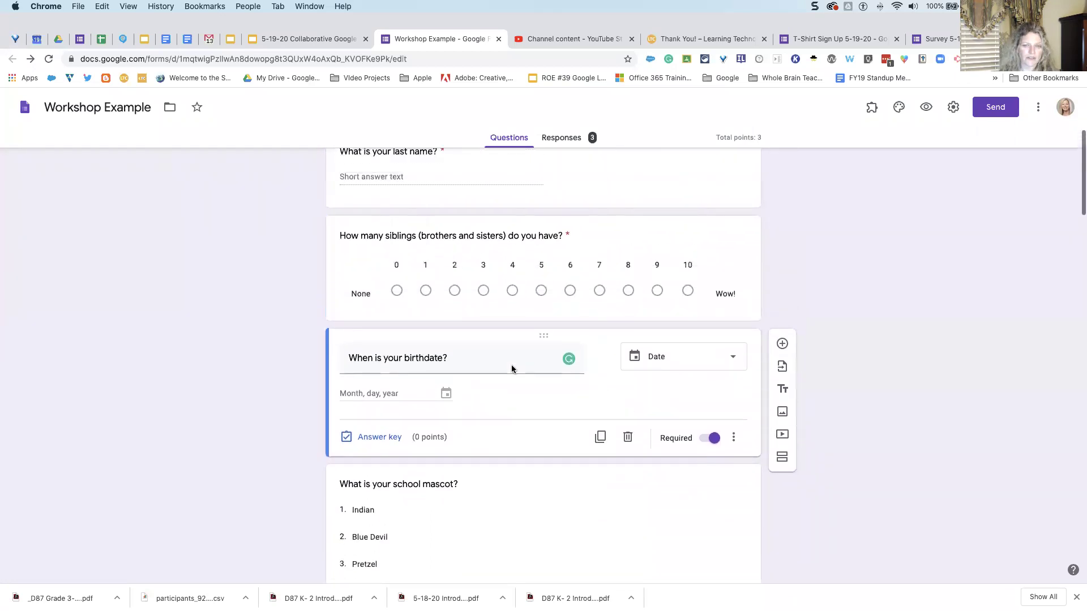
{"action": "scroll", "coordinate": [511, 368], "scroll_direction": "down", "scroll_amount": 2}
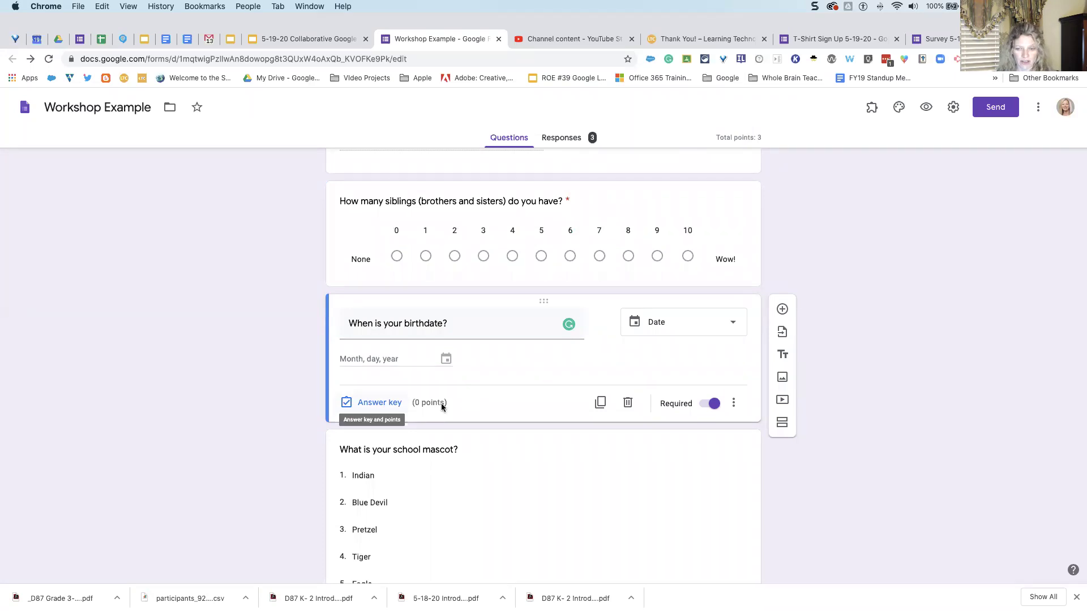
{"action": "scroll", "coordinate": [525, 356], "scroll_direction": "down", "scroll_amount": 3}
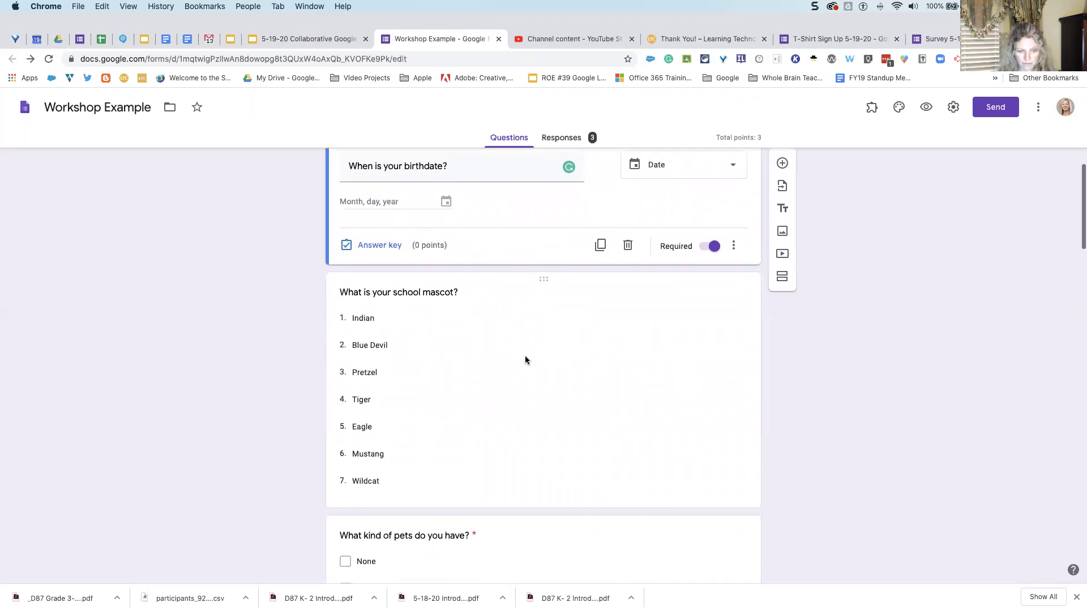
{"action": "left_click", "coordinate": [537, 332]}
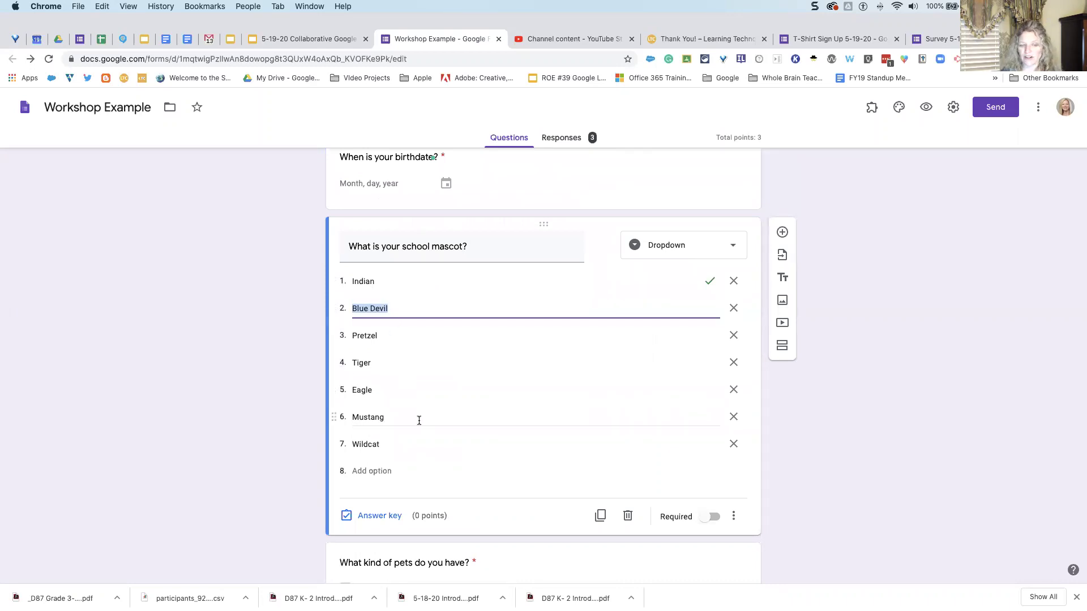
{"action": "left_click", "coordinate": [375, 472]}
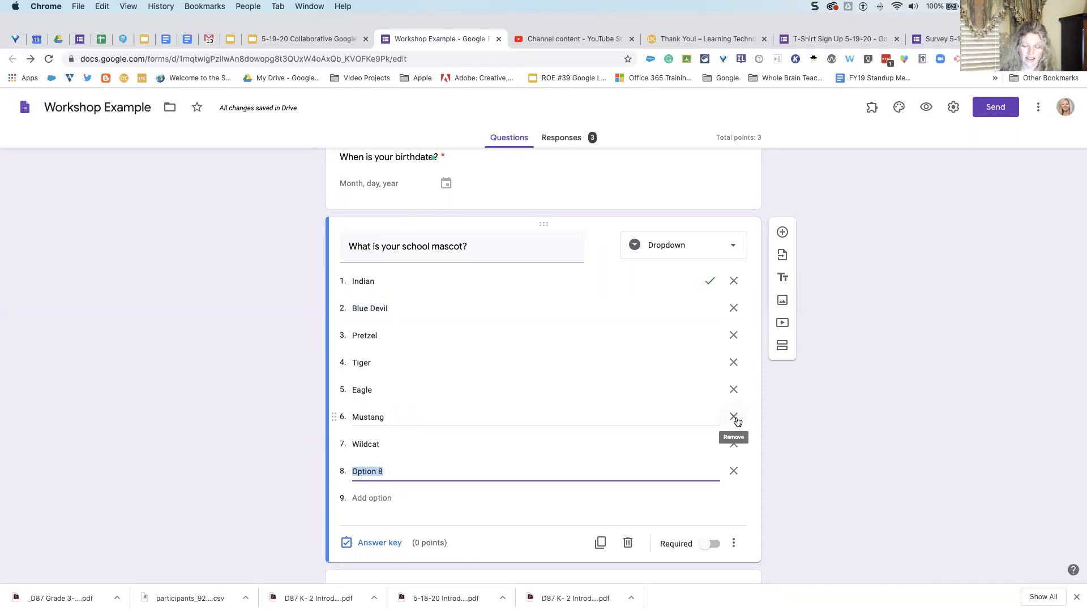
- Open the pets question, examine its answer options and the available question types, and keep it as Checkboxes
{"action": "scroll", "coordinate": [587, 408], "scroll_direction": "down", "scroll_amount": 5}
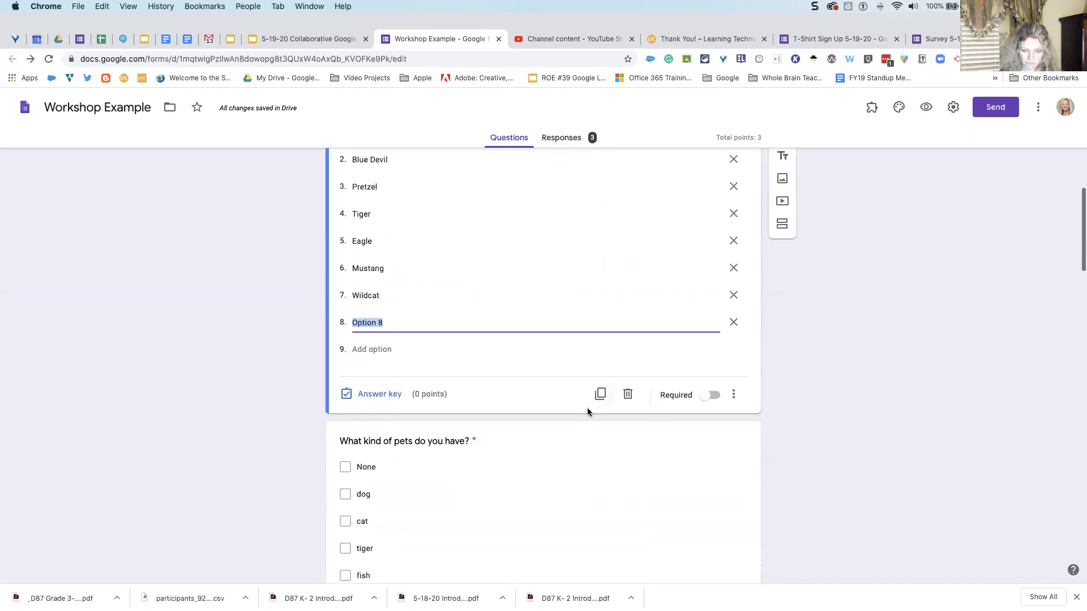
{"action": "scroll", "coordinate": [586, 408], "scroll_direction": "down", "scroll_amount": 7}
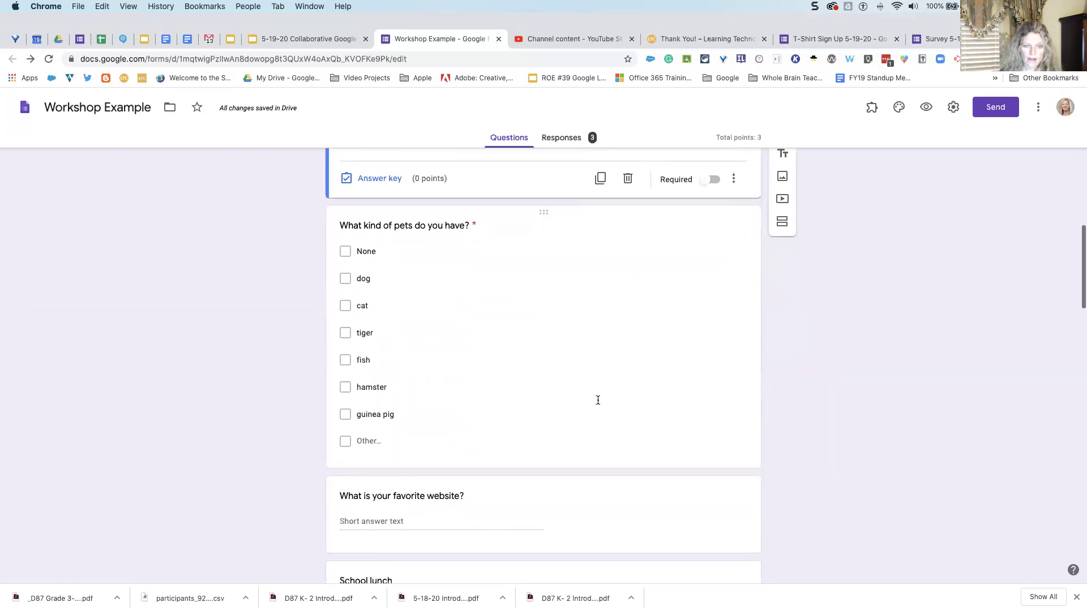
{"action": "left_click", "coordinate": [513, 258]}
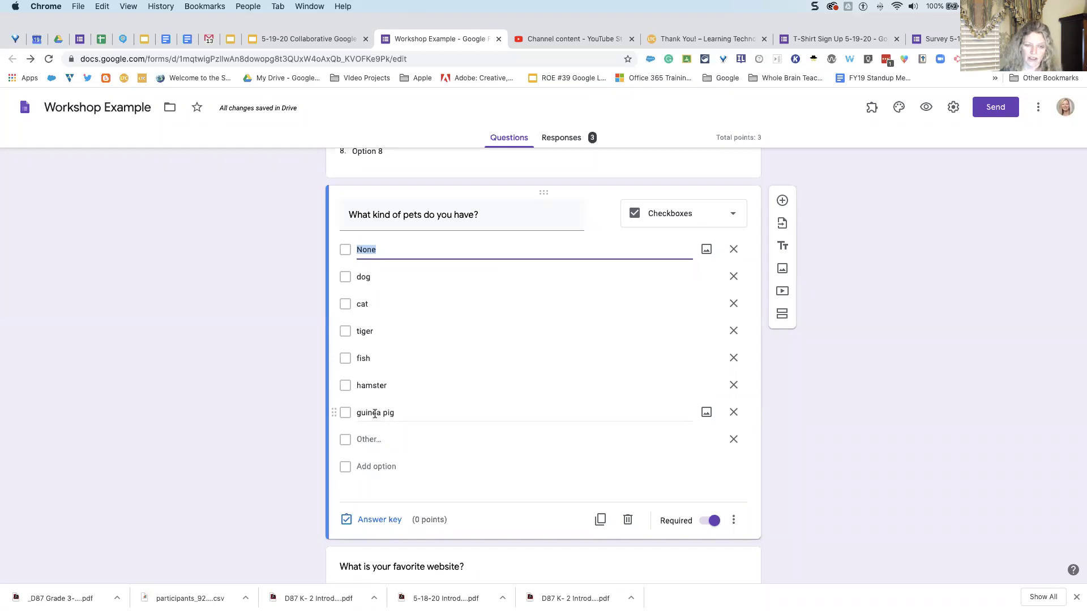
{"action": "scroll", "coordinate": [431, 372], "scroll_direction": "down", "scroll_amount": 1}
{"action": "scroll", "coordinate": [432, 369], "scroll_direction": "down", "scroll_amount": 3}
{"action": "scroll", "coordinate": [432, 369], "scroll_direction": "up", "scroll_amount": 1}
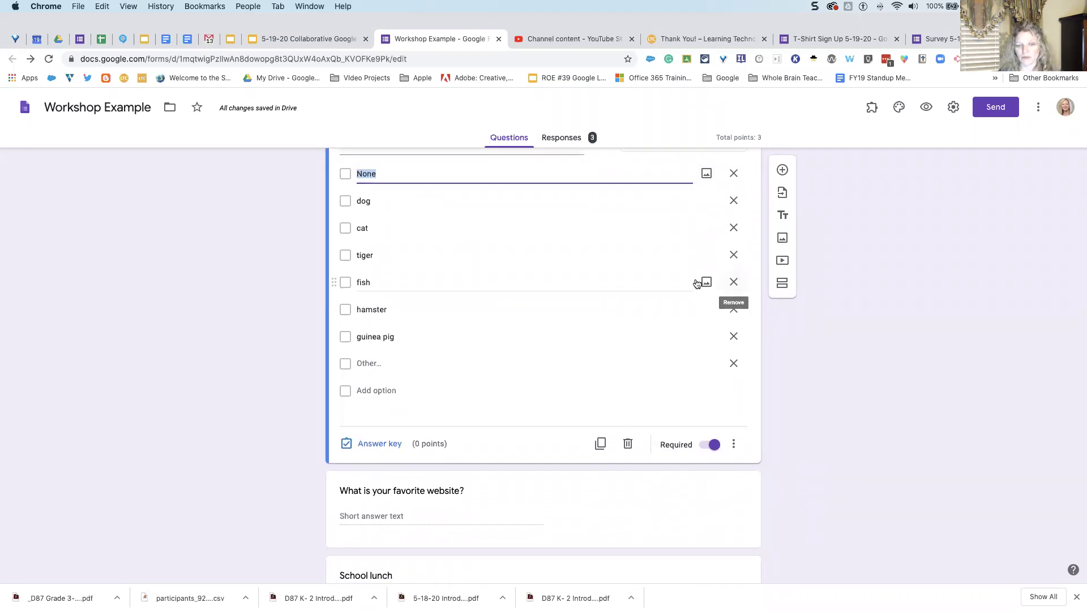
{"action": "scroll", "coordinate": [648, 279], "scroll_direction": "up", "scroll_amount": 5}
{"action": "scroll", "coordinate": [623, 340], "scroll_direction": "up", "scroll_amount": 2}
{"action": "scroll", "coordinate": [586, 385], "scroll_direction": "down", "scroll_amount": 4}
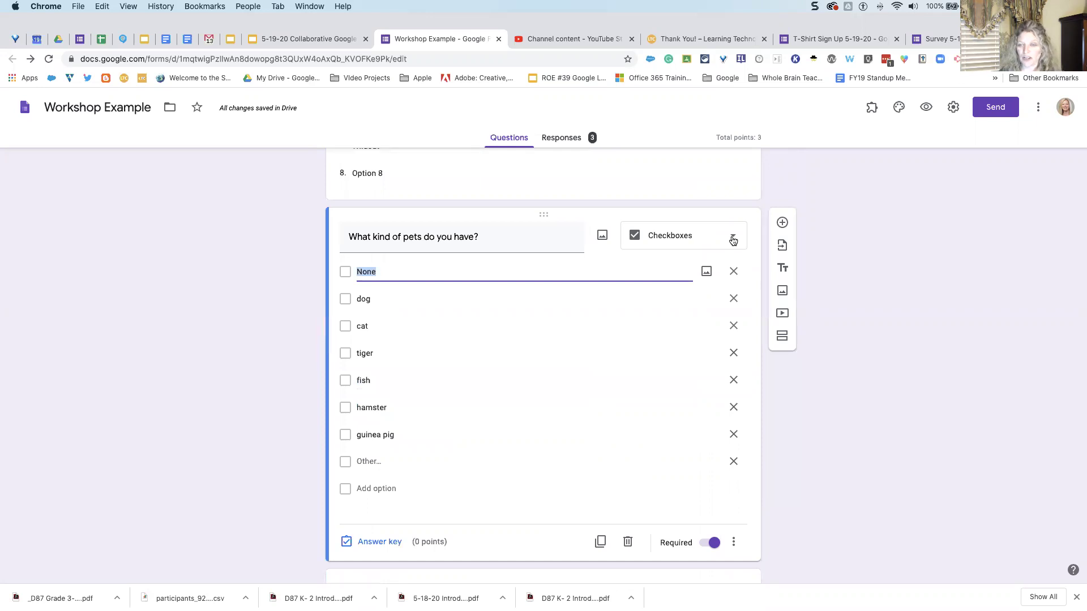
{"action": "left_click", "coordinate": [733, 241]}
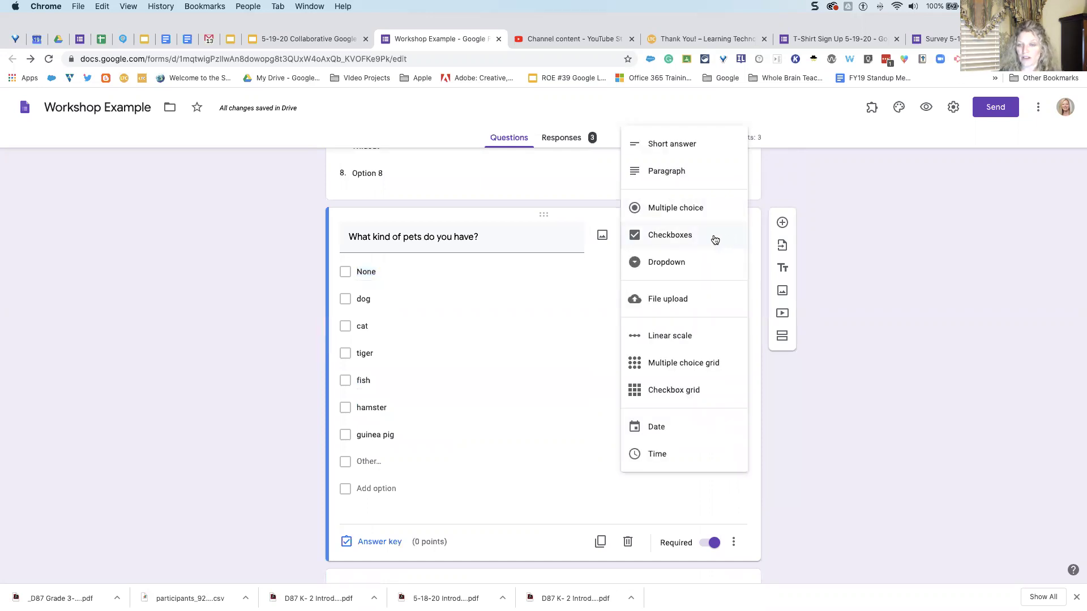
{"action": "left_click", "coordinate": [714, 237]}
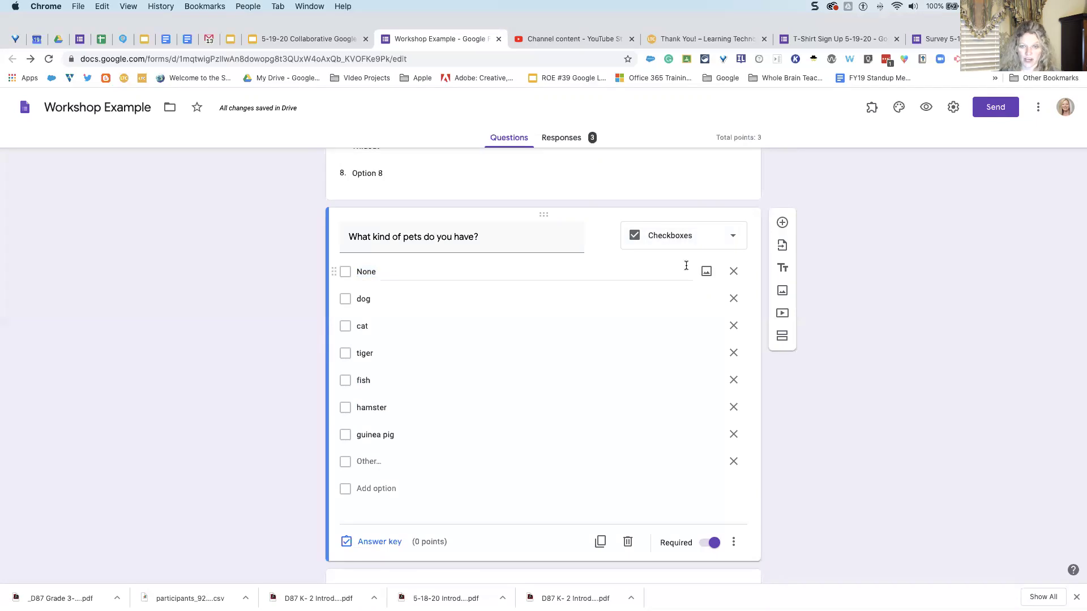
- Open the favorite website question and examine its response validation row and the additional display options
{"action": "scroll", "coordinate": [686, 266], "scroll_direction": "down", "scroll_amount": 5}
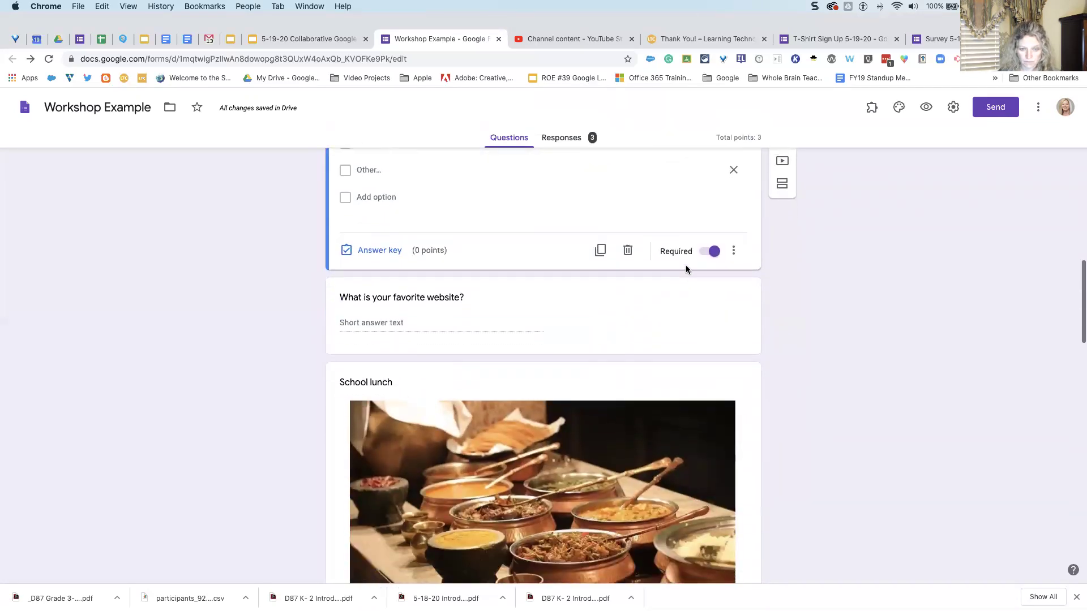
{"action": "left_click", "coordinate": [515, 298]}
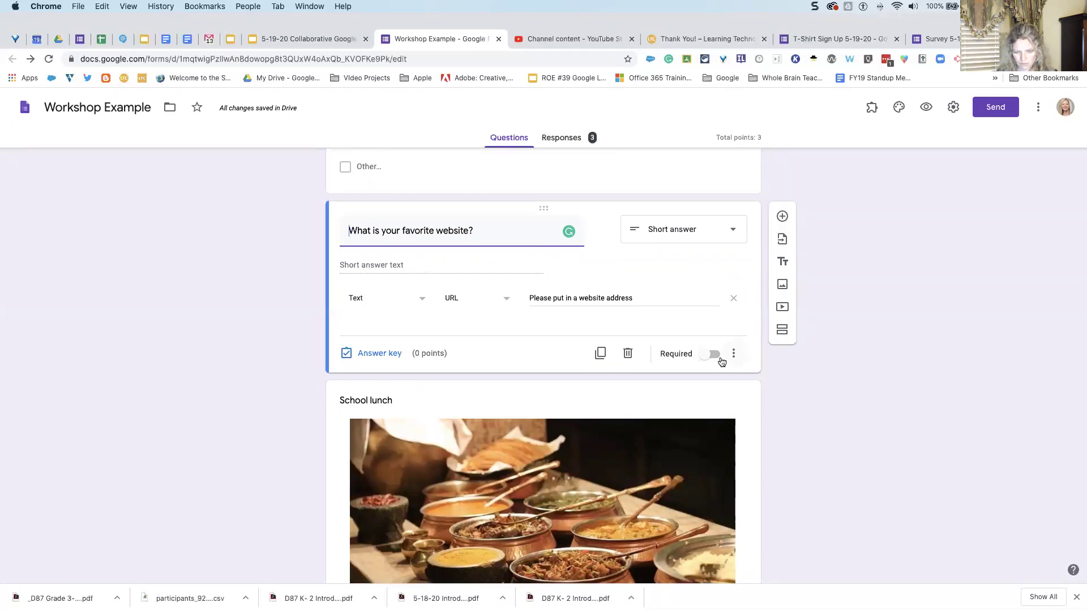
{"action": "scroll", "coordinate": [544, 237], "scroll_direction": "up", "scroll_amount": 1}
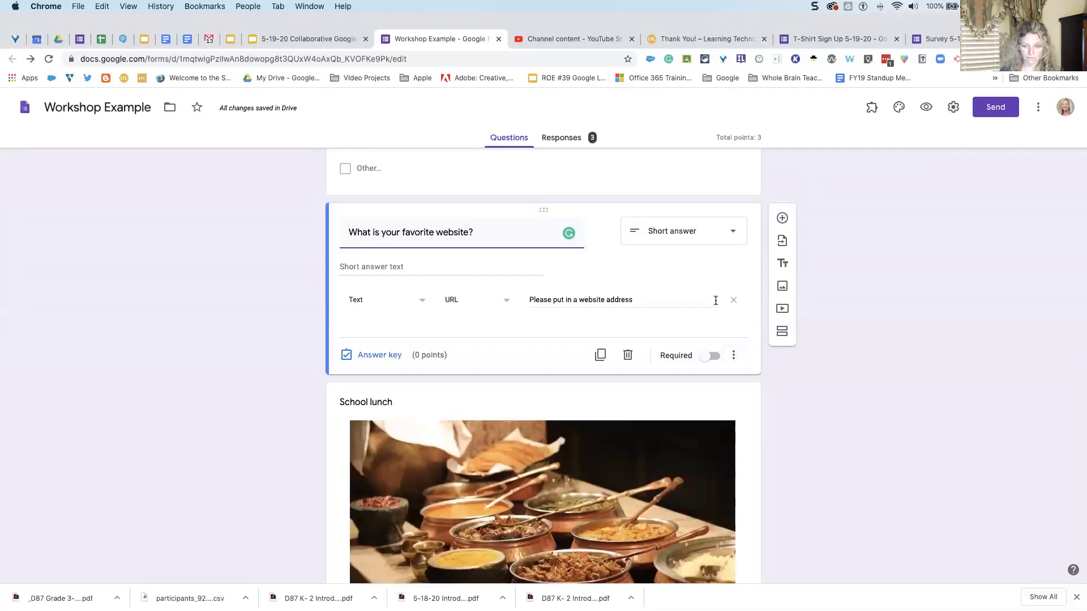
{"action": "left_click", "coordinate": [735, 356]}
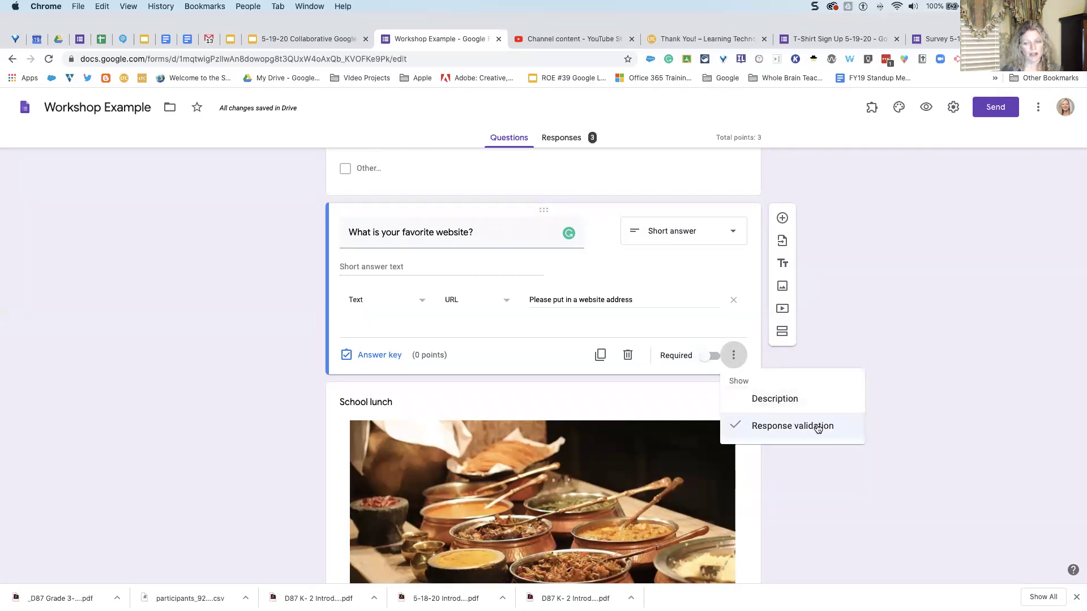
{"action": "left_click", "coordinate": [424, 305]}
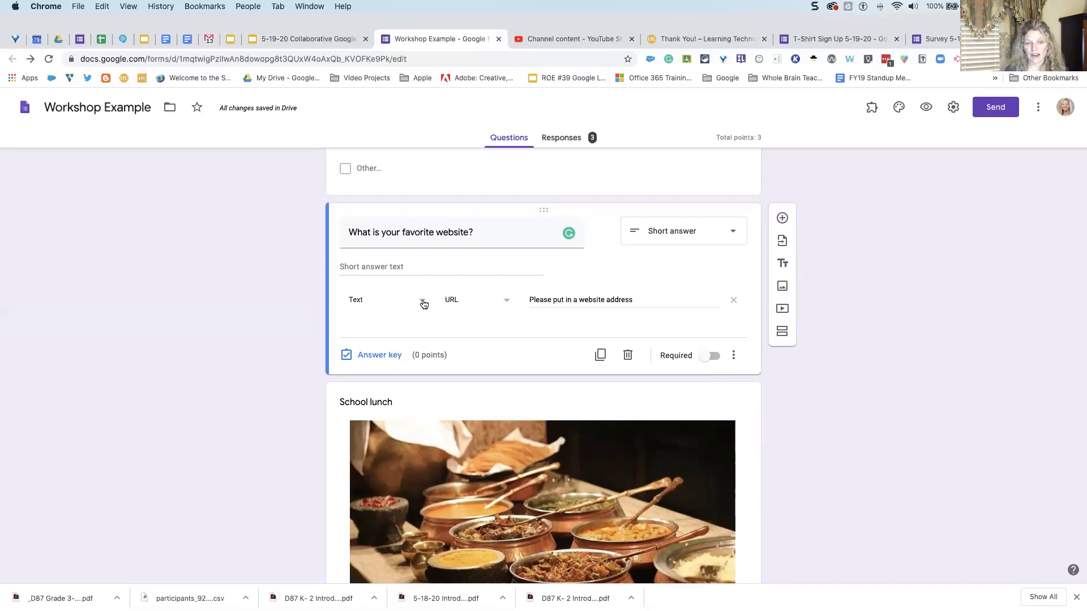
- Examine the validation types and the text conditions of the favorite website question, keeping Text and URL
{"action": "left_click", "coordinate": [424, 304]}
{"action": "left_click", "coordinate": [414, 303]}
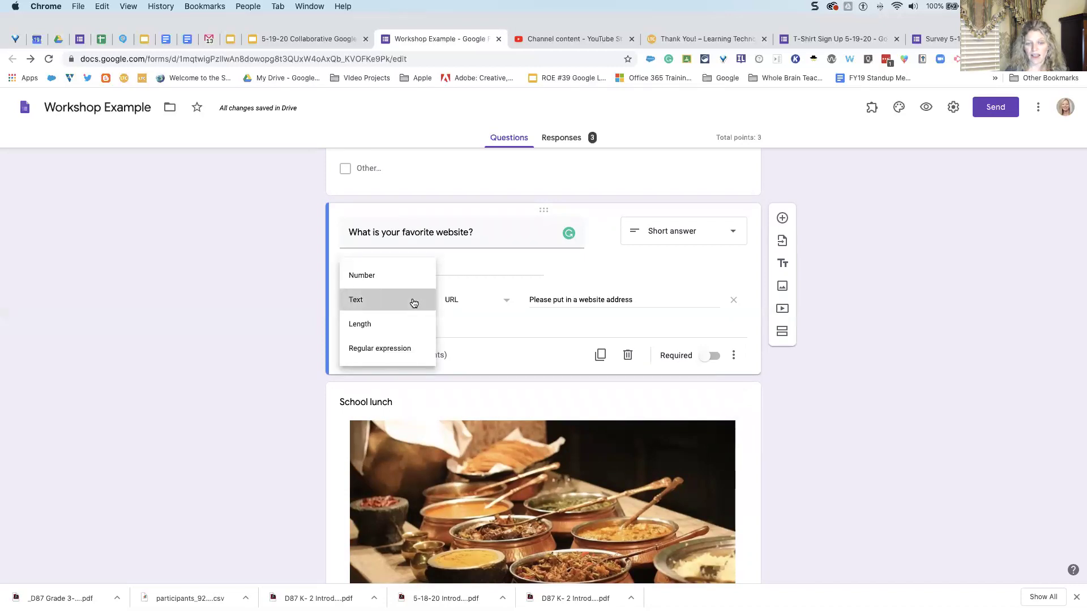
{"action": "left_click", "coordinate": [507, 304]}
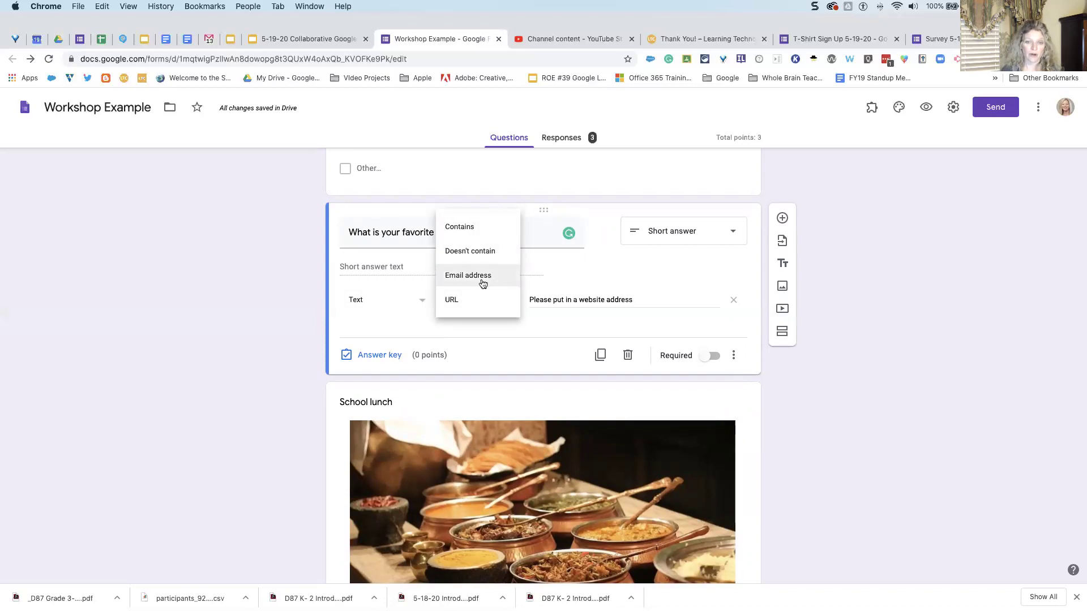
{"action": "left_click", "coordinate": [469, 300]}
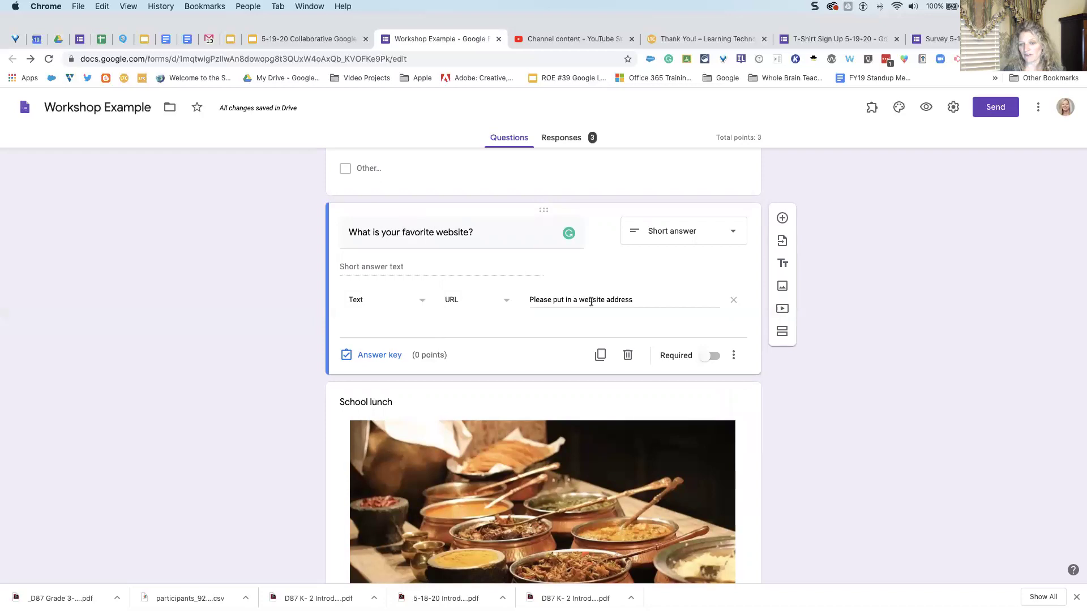
{"action": "left_click", "coordinate": [507, 305]}
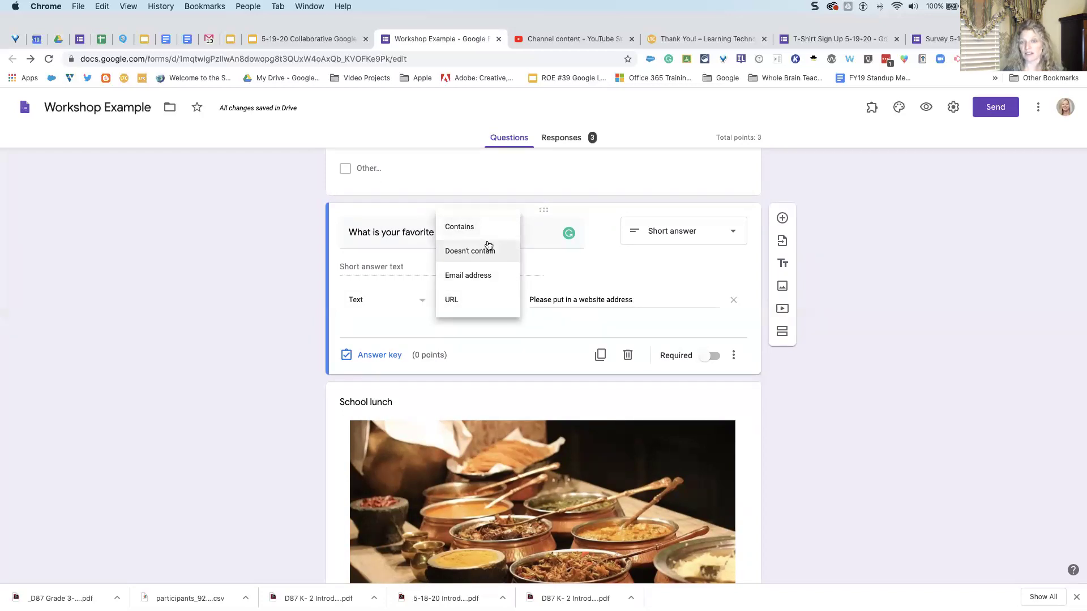
{"action": "left_click", "coordinate": [473, 300]}
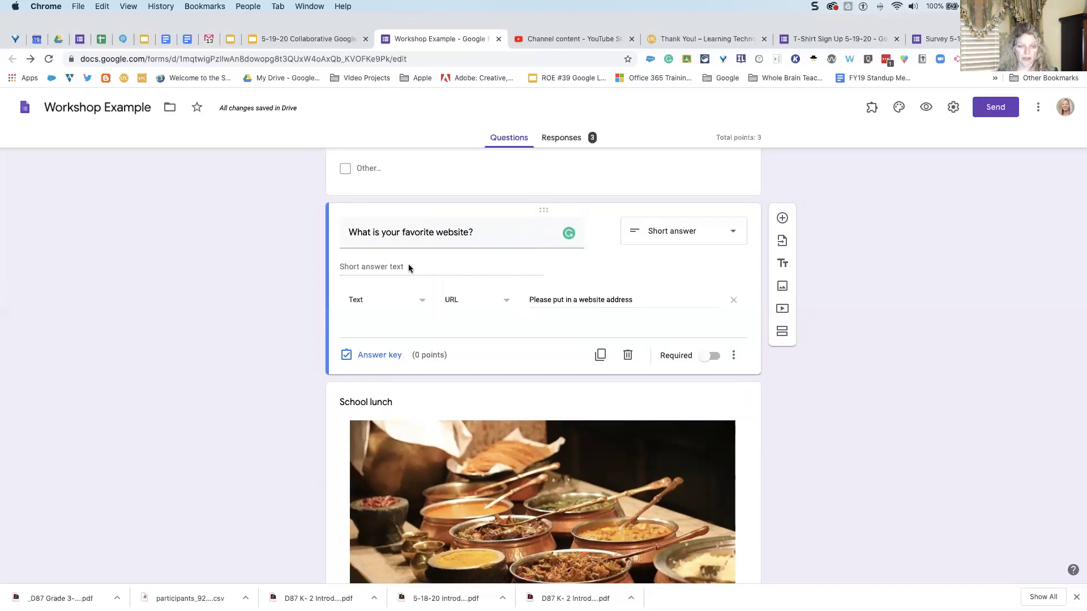
- Switch the favorite website question's response validation to Number and examine the available number conditions
{"action": "right_click", "coordinate": [423, 301]}
{"action": "left_click", "coordinate": [423, 303]}
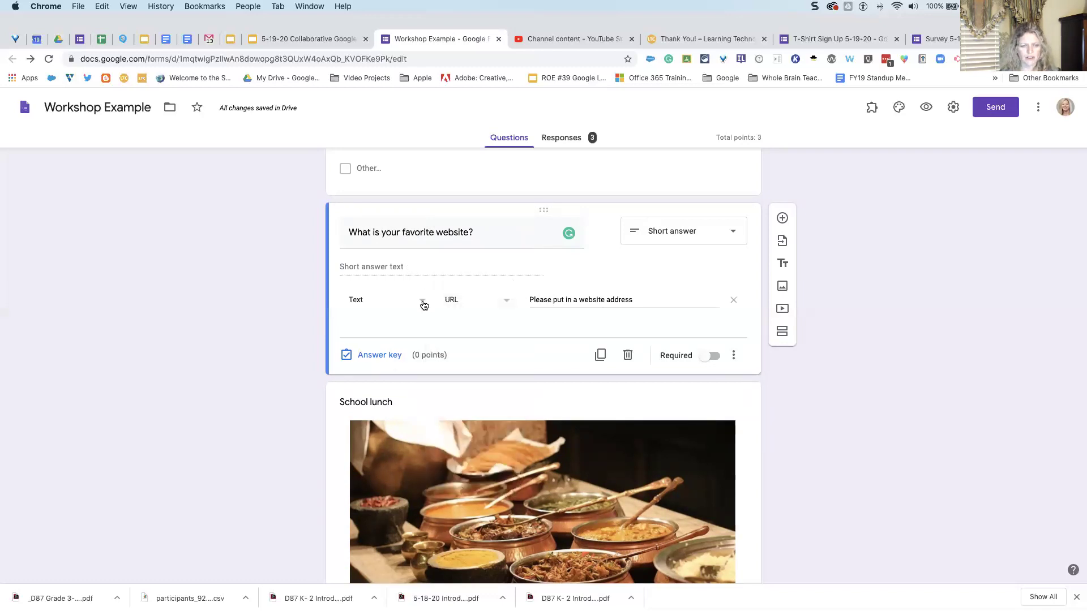
{"action": "left_click", "coordinate": [423, 304]}
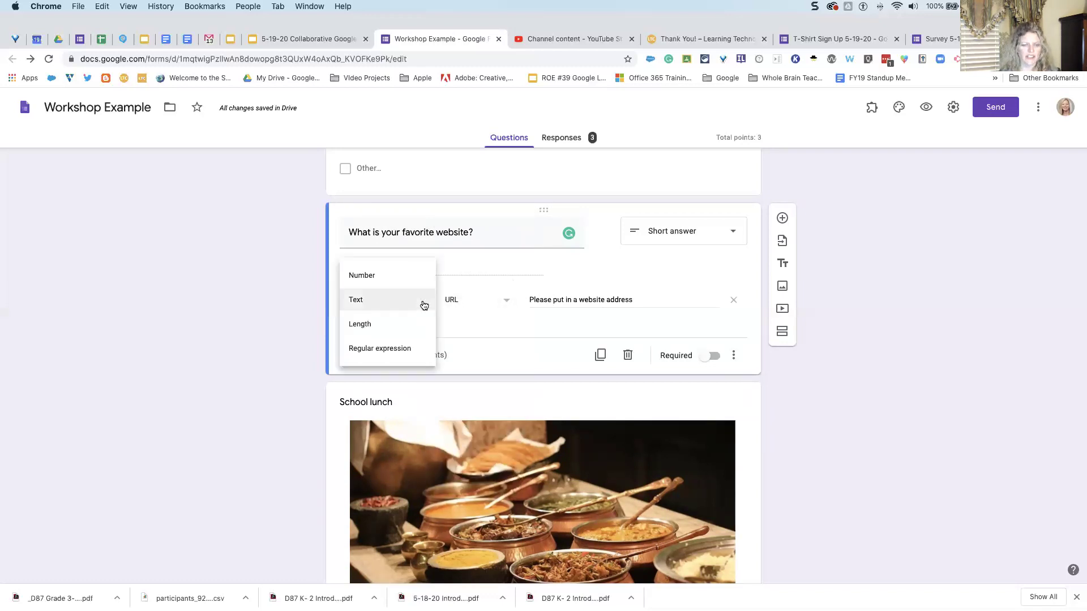
{"action": "left_click", "coordinate": [375, 275]}
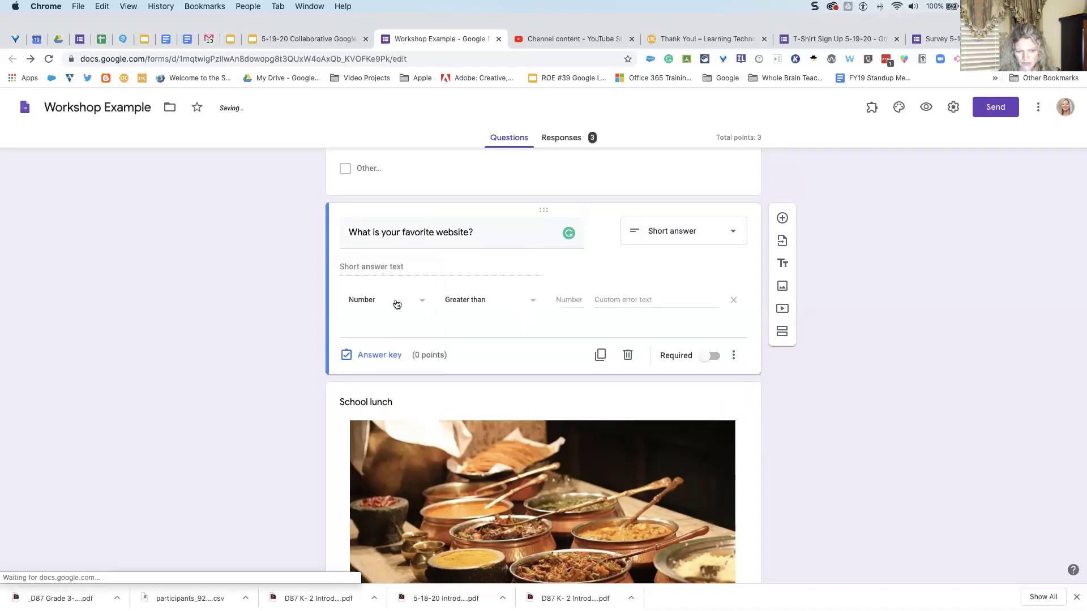
{"action": "left_click", "coordinate": [535, 305]}
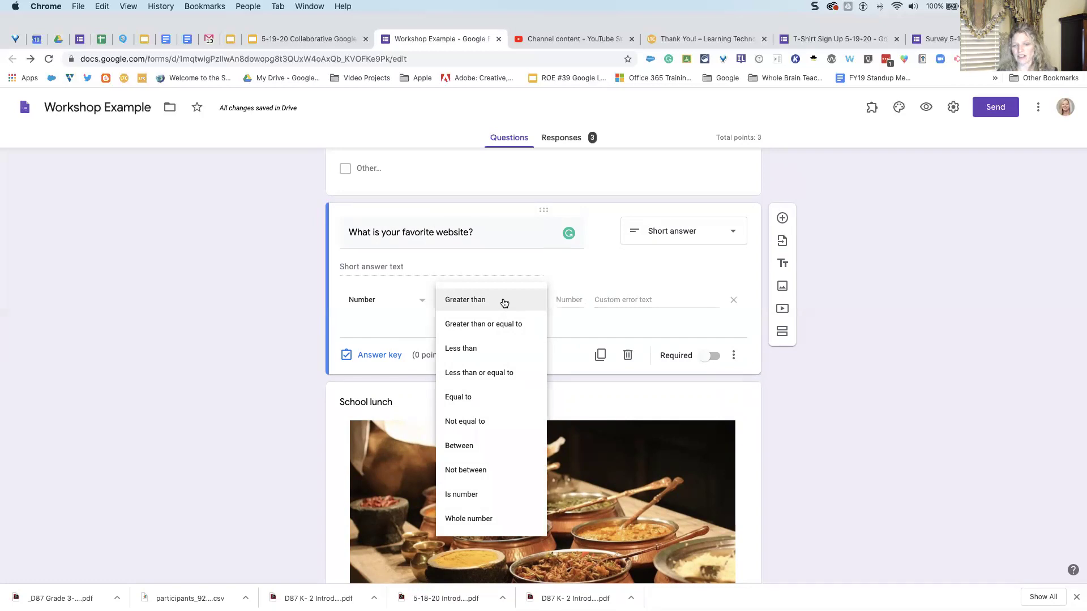
{"action": "left_click", "coordinate": [547, 278]}
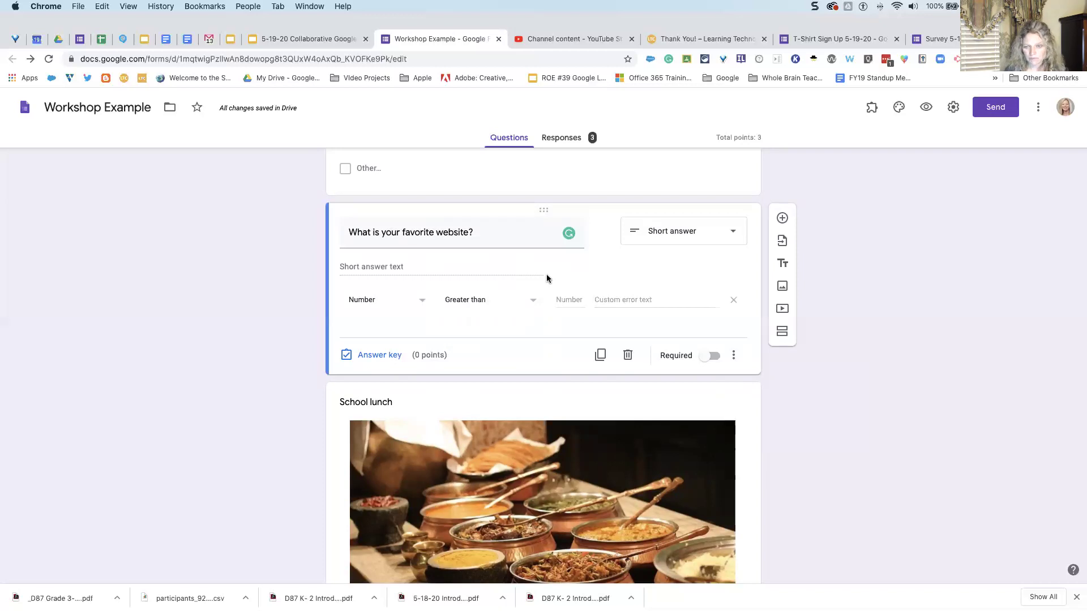
- Set the favorite website question's validation to Text and URL with the custom error text "Please put a website address"
{"action": "left_click", "coordinate": [422, 300]}
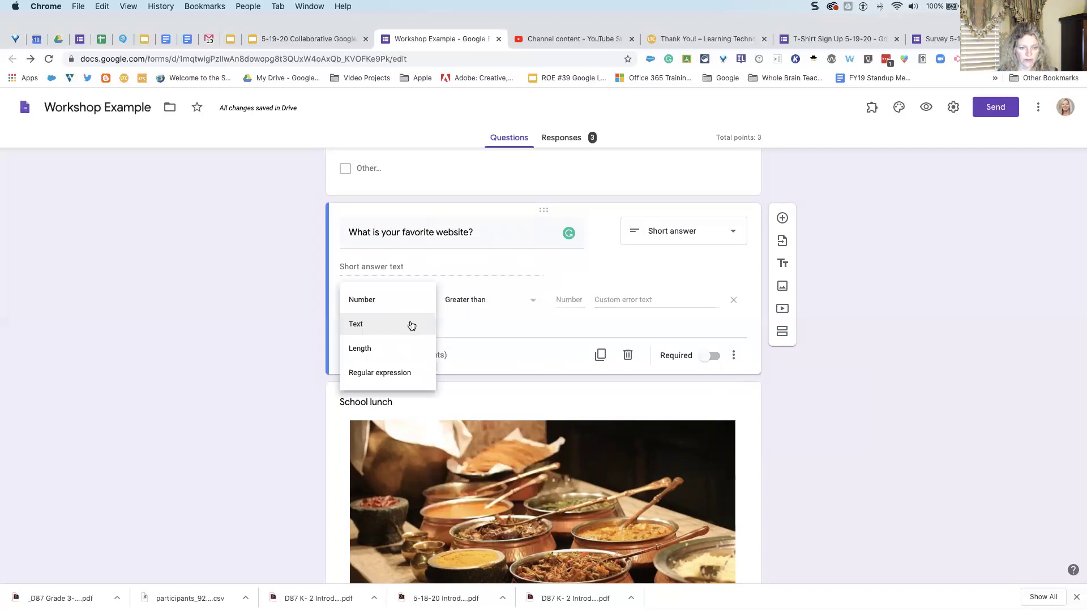
{"action": "left_click", "coordinate": [380, 325]}
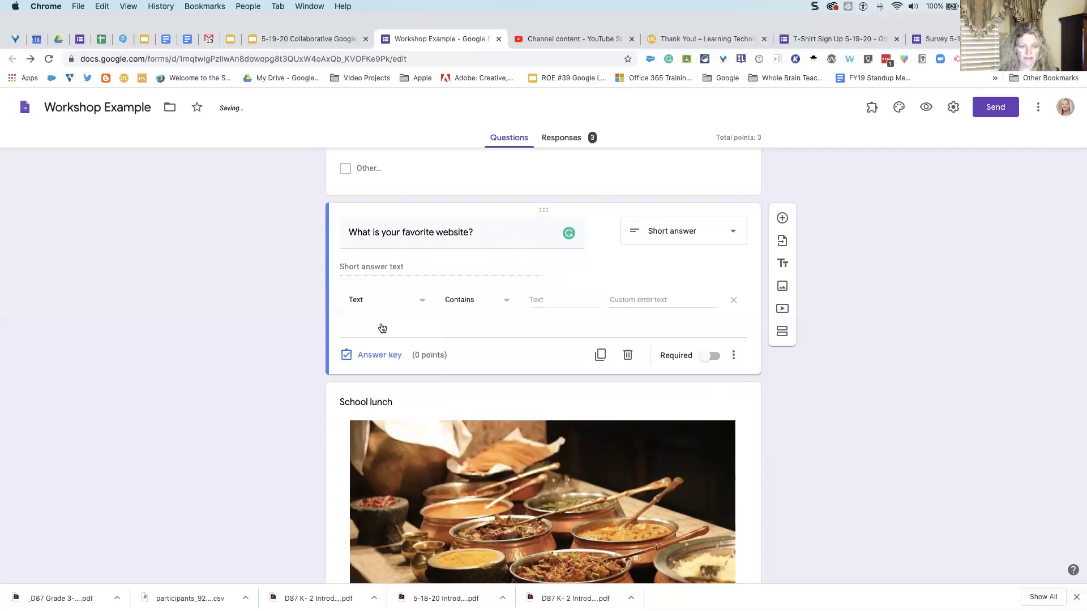
{"action": "left_click", "coordinate": [503, 301]}
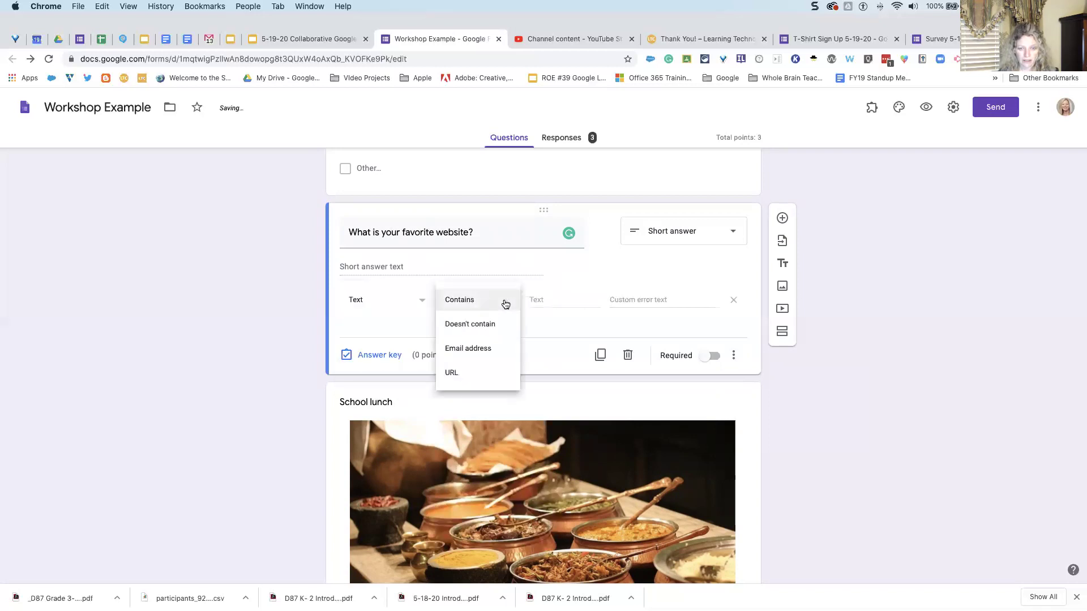
{"action": "left_click", "coordinate": [486, 372]}
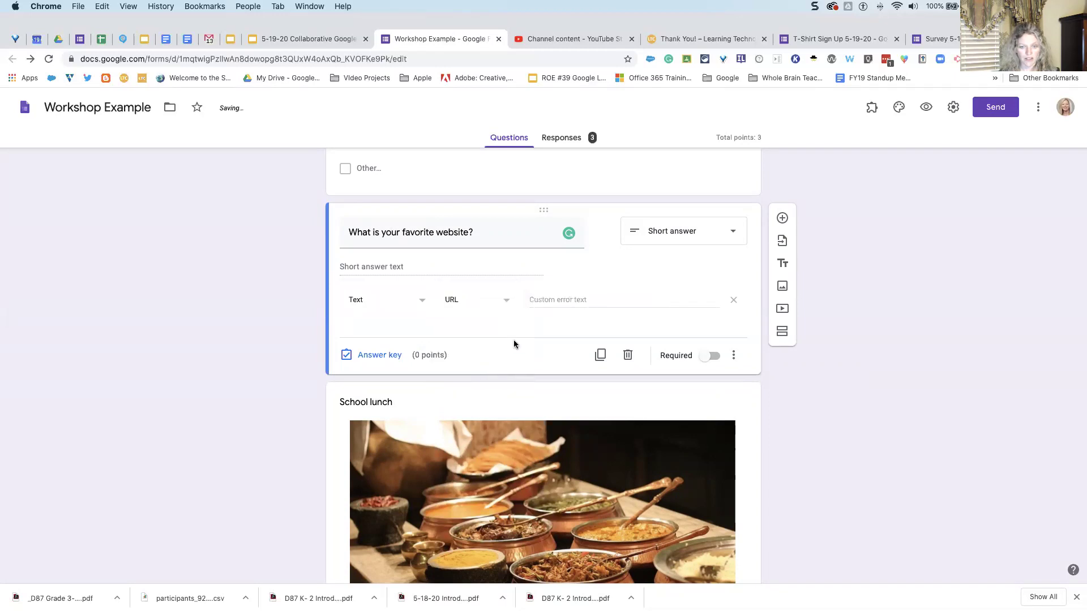
{"action": "left_click", "coordinate": [550, 300]}
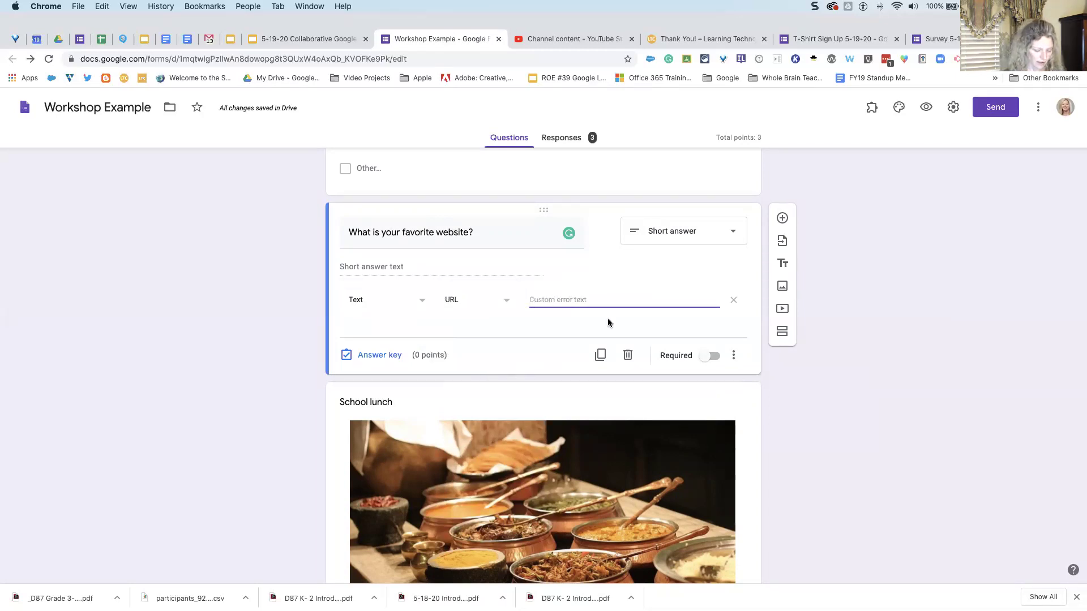
{"action": "type", "text": "Please put "}
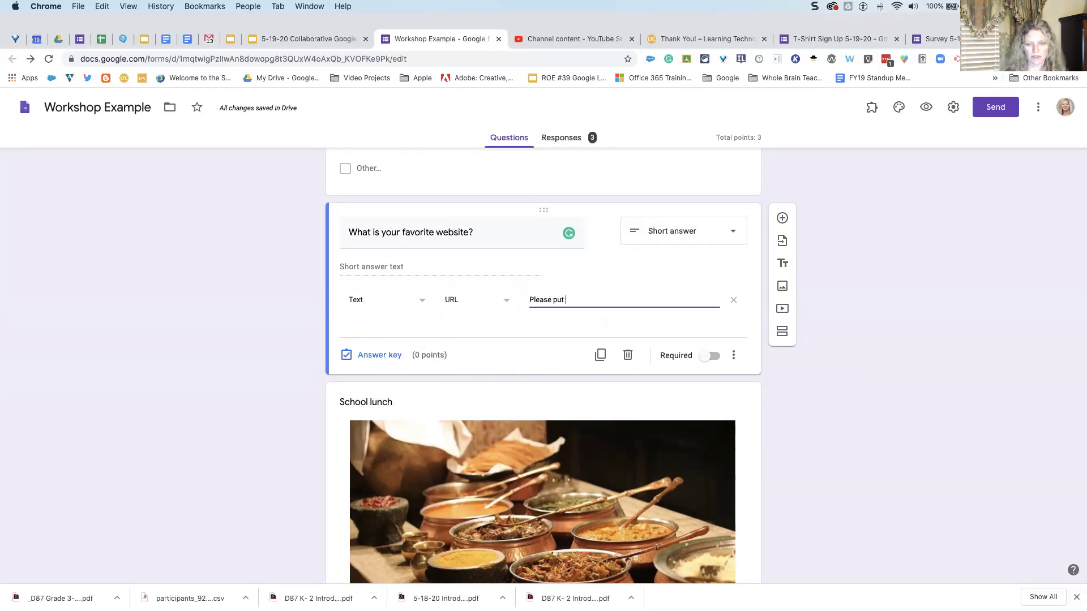
{"action": "type", "text": "a website address"}
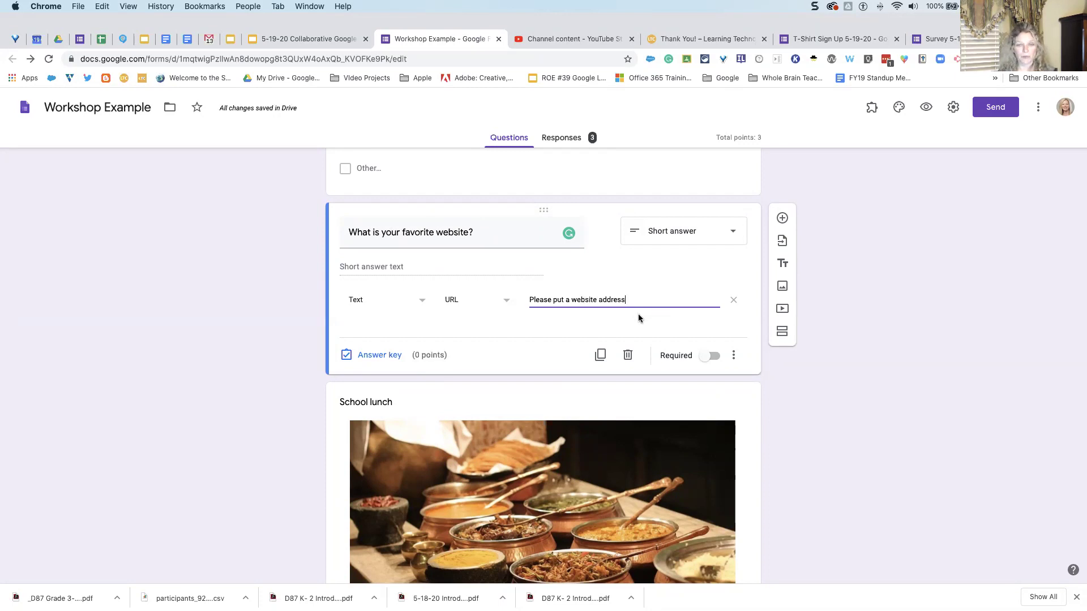
{"action": "scroll", "coordinate": [597, 319], "scroll_direction": "up", "scroll_amount": 1}
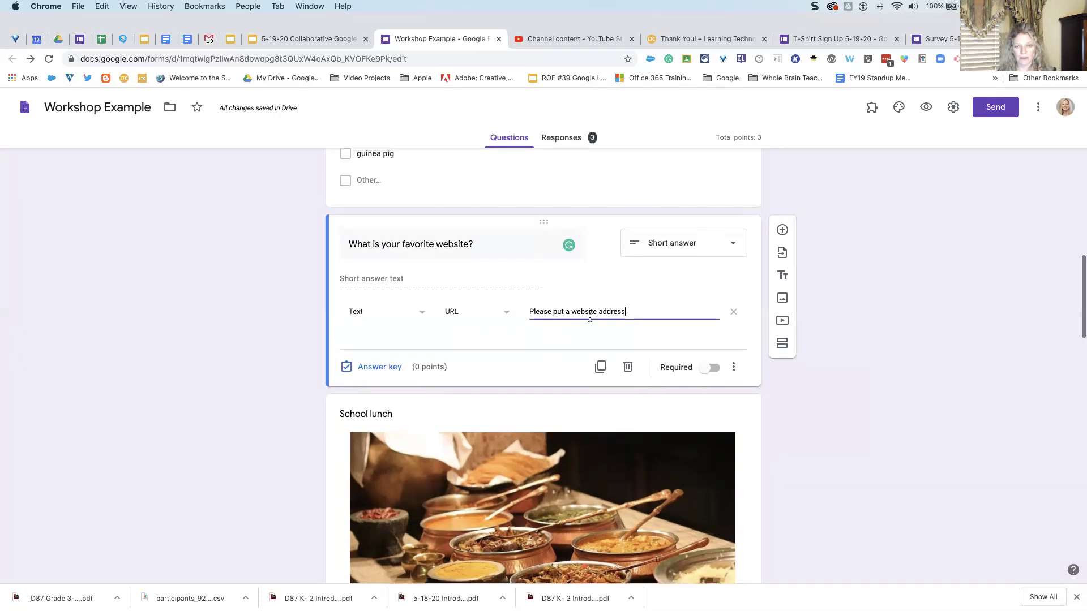
- Open the question about the favorite school lunch and examine its length-based response validation
{"action": "scroll", "coordinate": [589, 321], "scroll_direction": "down", "scroll_amount": 5}
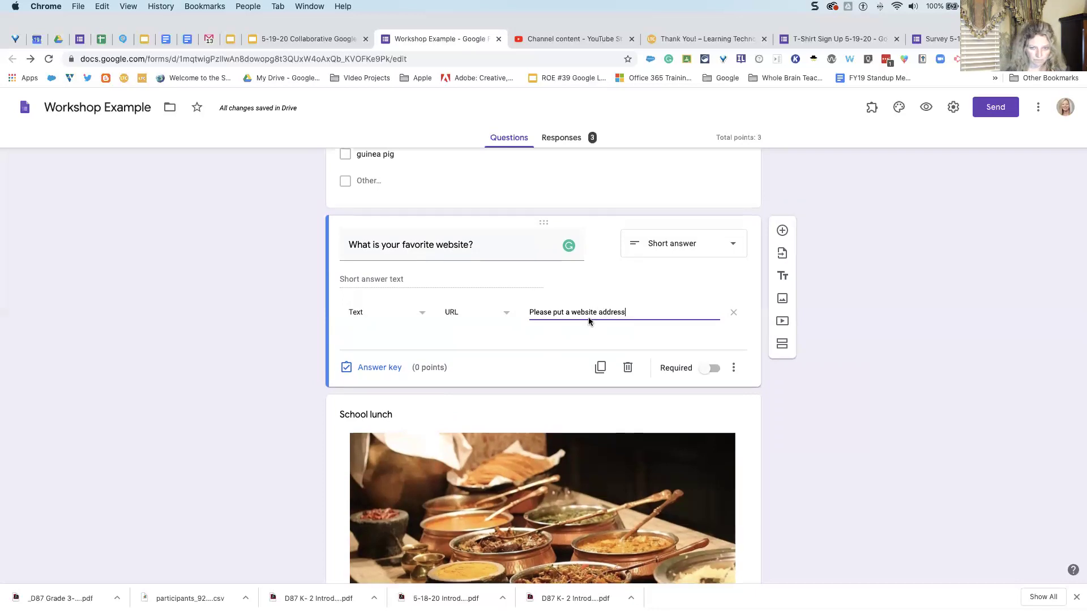
{"action": "scroll", "coordinate": [589, 322], "scroll_direction": "down", "scroll_amount": 3}
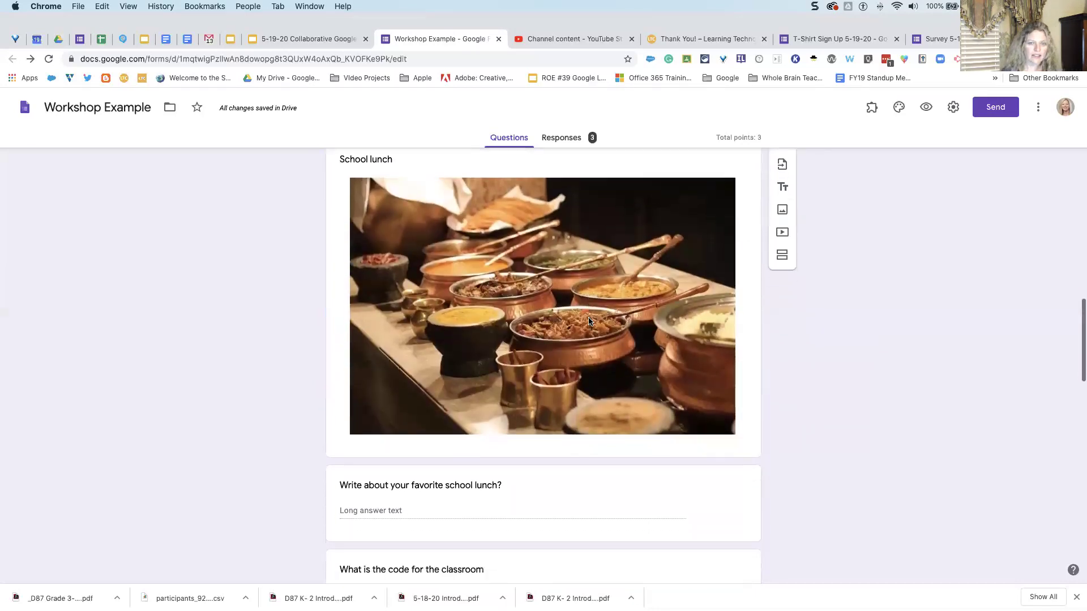
{"action": "scroll", "coordinate": [622, 329], "scroll_direction": "up", "scroll_amount": 2}
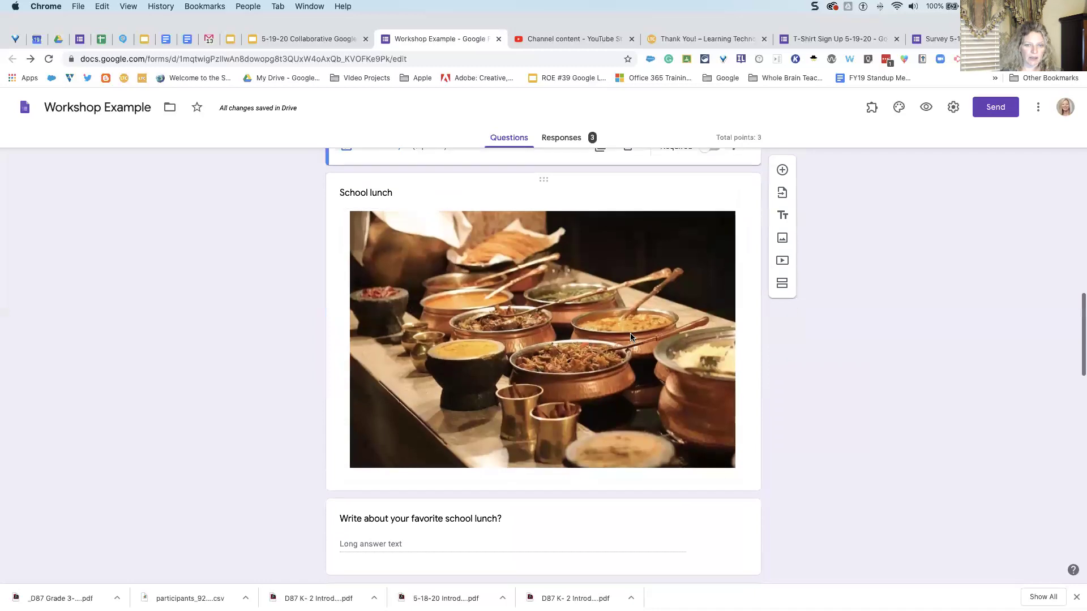
{"action": "scroll", "coordinate": [630, 337], "scroll_direction": "down", "scroll_amount": 3}
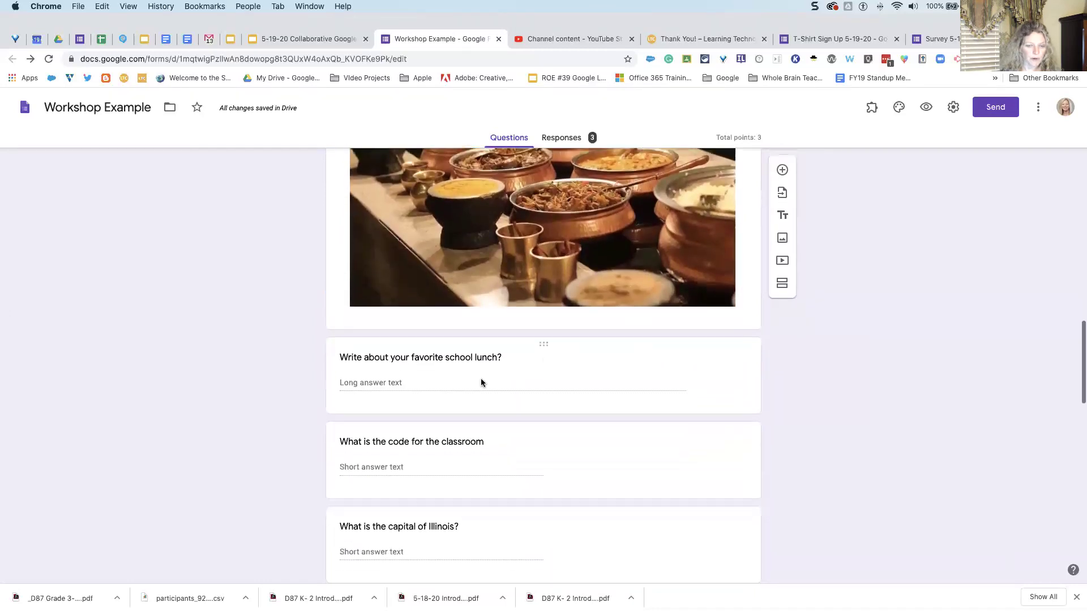
{"action": "left_click", "coordinate": [475, 380]}
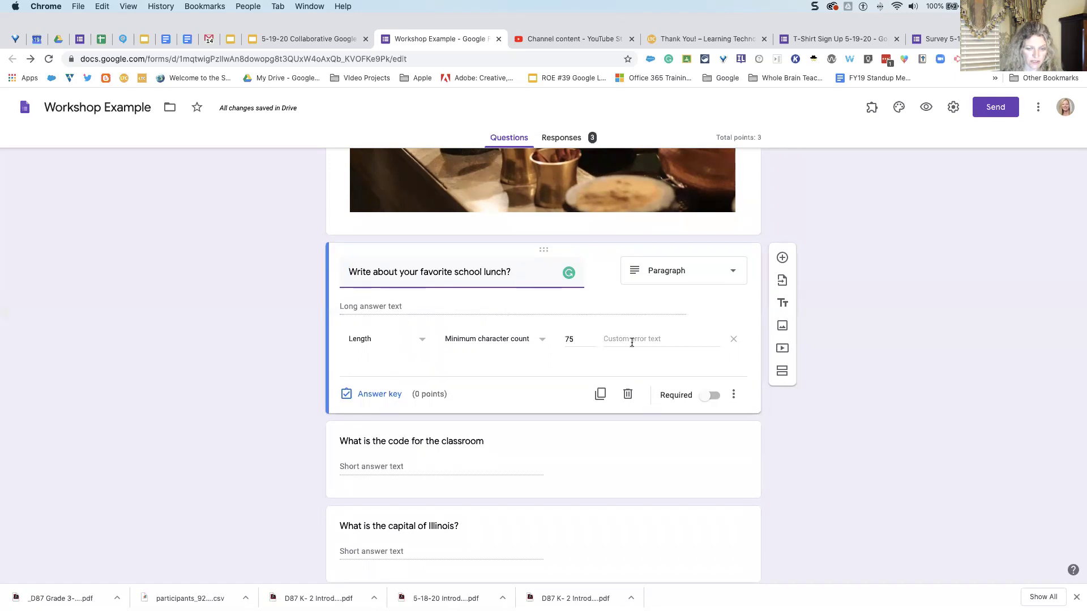
- Open the classroom code question and examine its validation row and additional display options
{"action": "scroll", "coordinate": [629, 343], "scroll_direction": "down", "scroll_amount": 3}
{"action": "scroll", "coordinate": [631, 345], "scroll_direction": "down", "scroll_amount": 1}
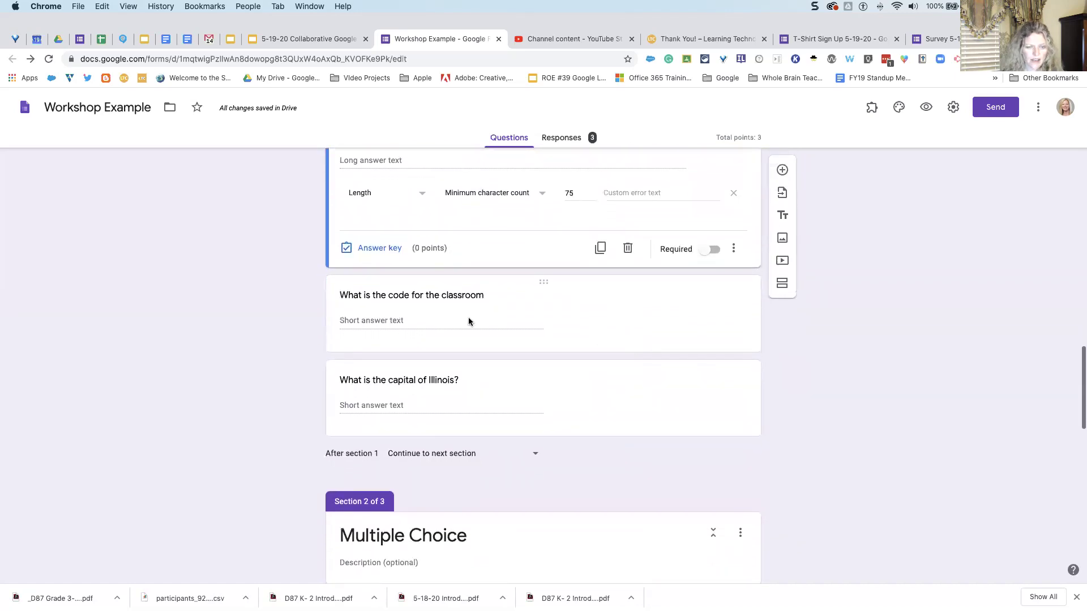
{"action": "left_click", "coordinate": [491, 322]}
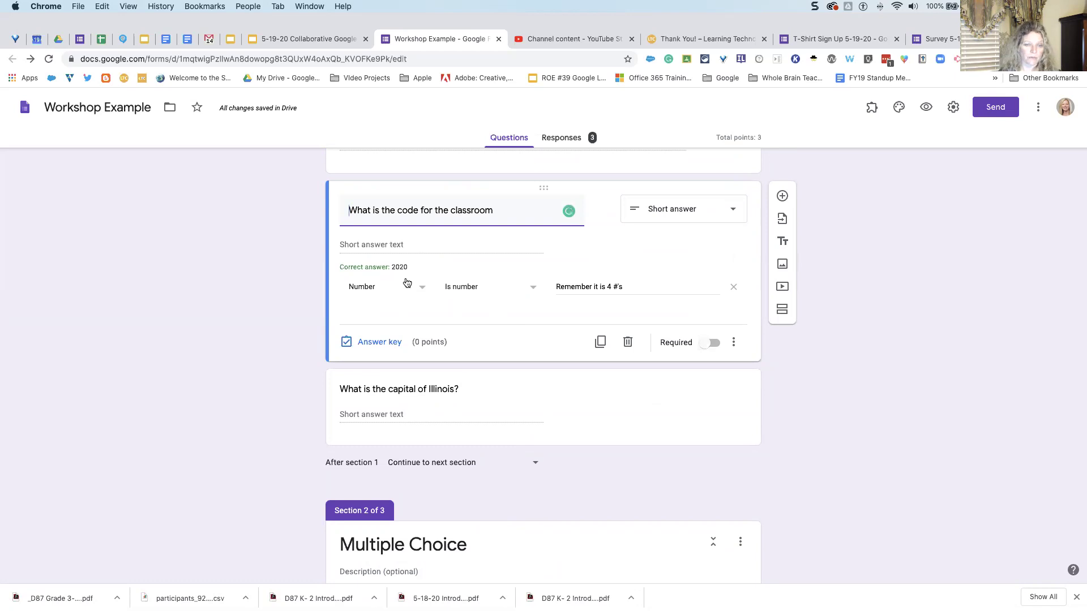
{"action": "left_click", "coordinate": [732, 344]}
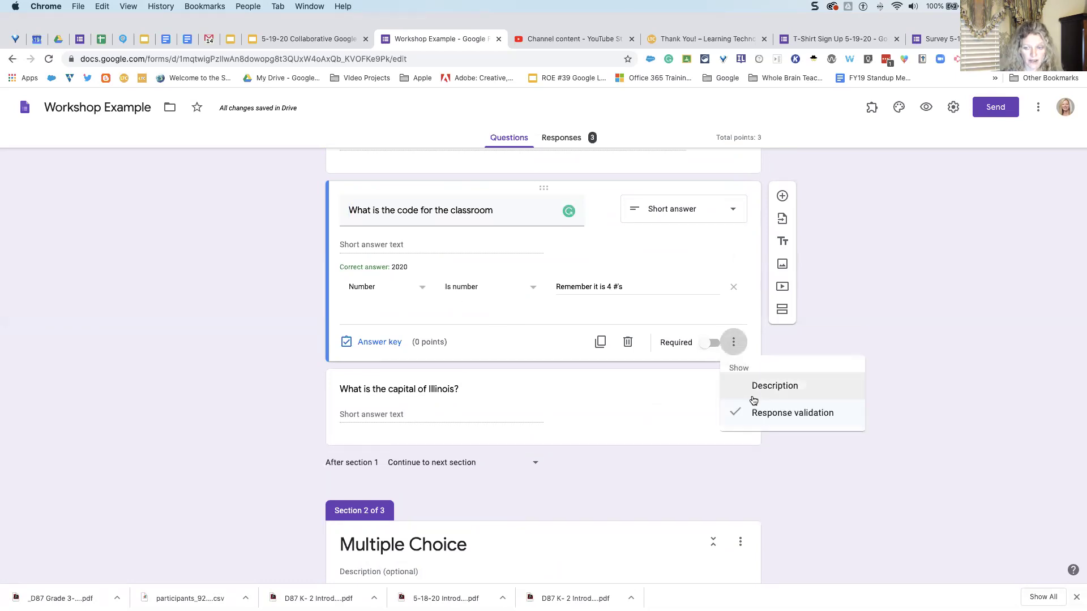
{"action": "left_click", "coordinate": [739, 344]}
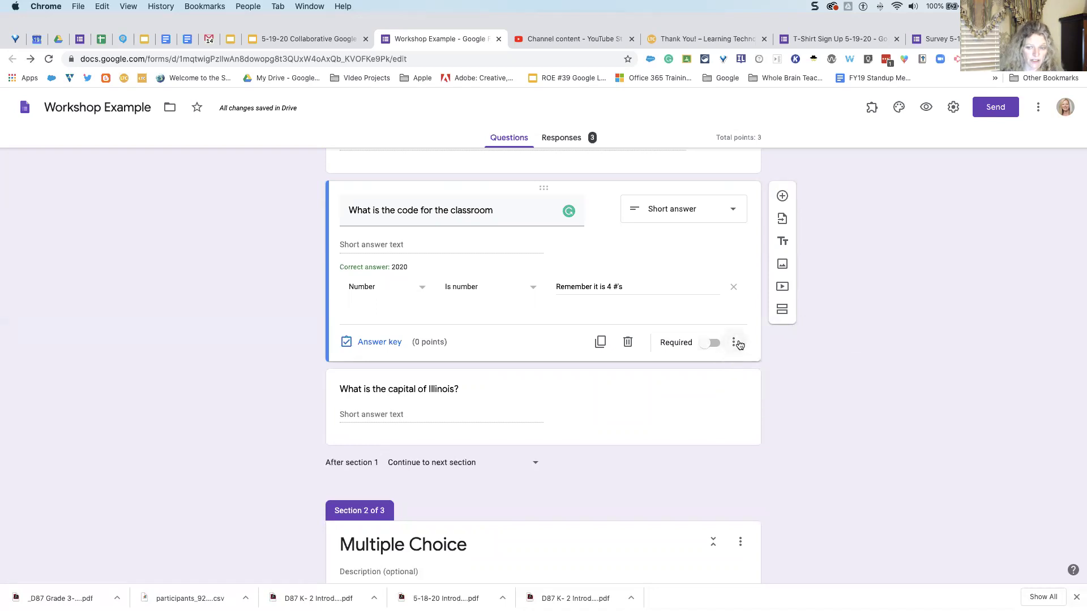
- Examine the validation types and number conditions of the classroom code question, keeping Number and Is number
{"action": "left_click", "coordinate": [423, 291]}
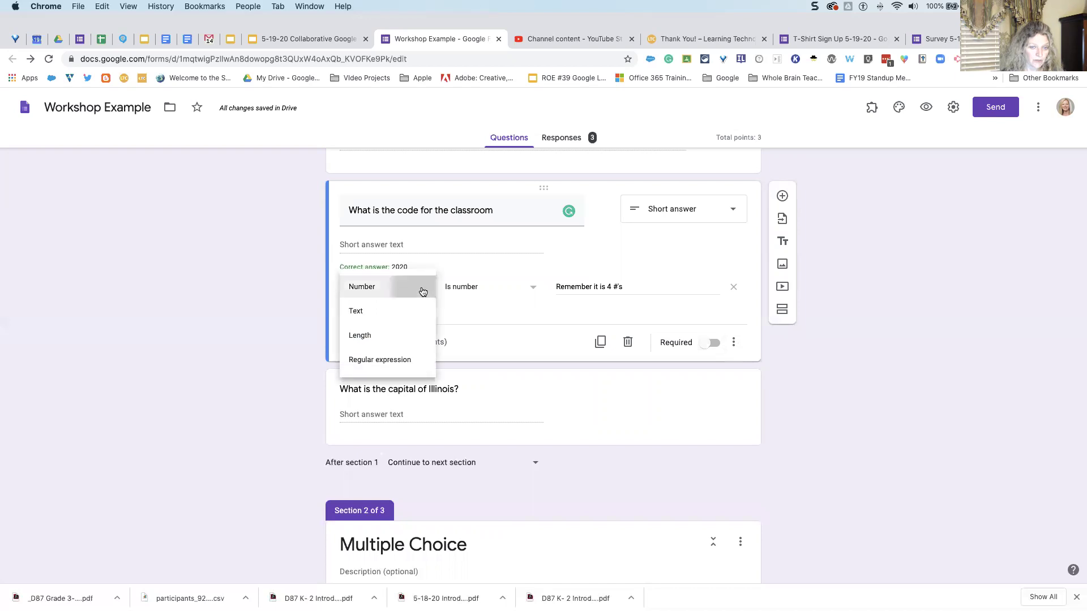
{"action": "left_click", "coordinate": [423, 291]}
{"action": "left_click", "coordinate": [531, 291]}
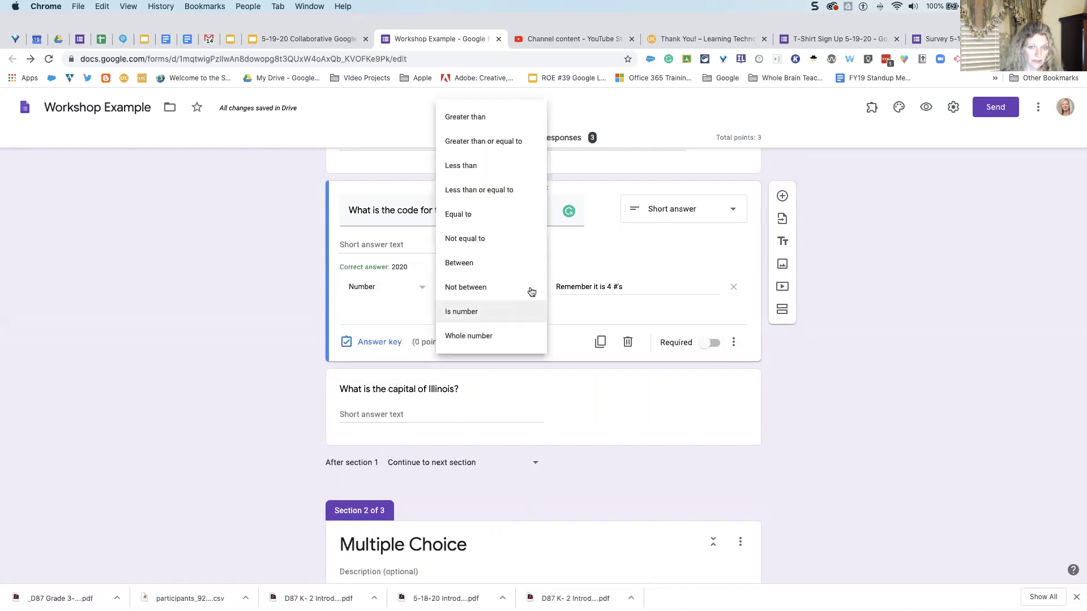
{"action": "left_click", "coordinate": [491, 311]}
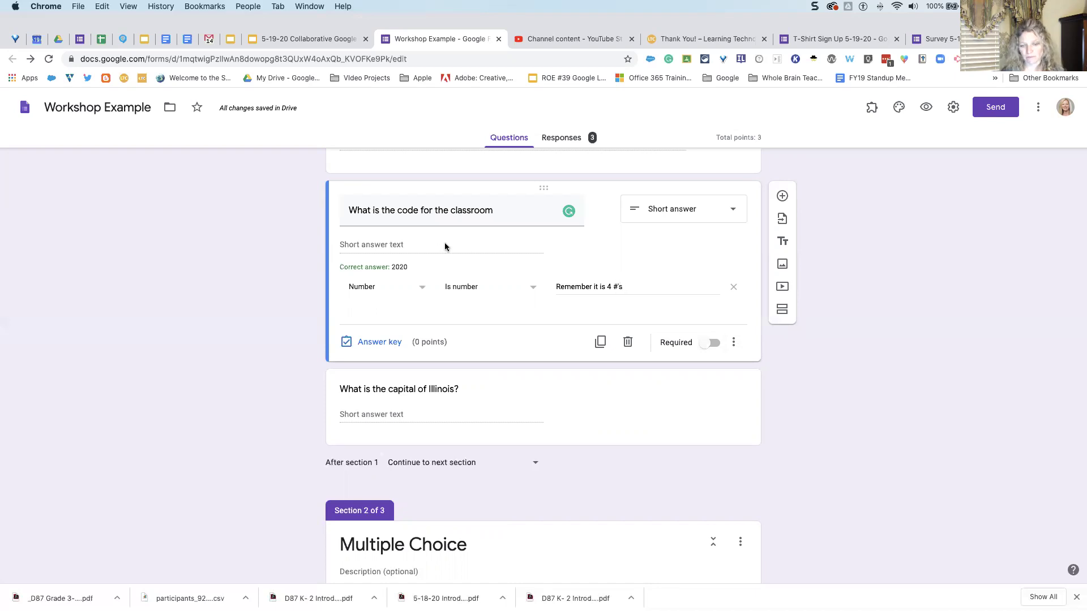
- Open the capital of Illinois question and examine its correct answers and text validation
{"action": "scroll", "coordinate": [470, 297], "scroll_direction": "down", "scroll_amount": 5}
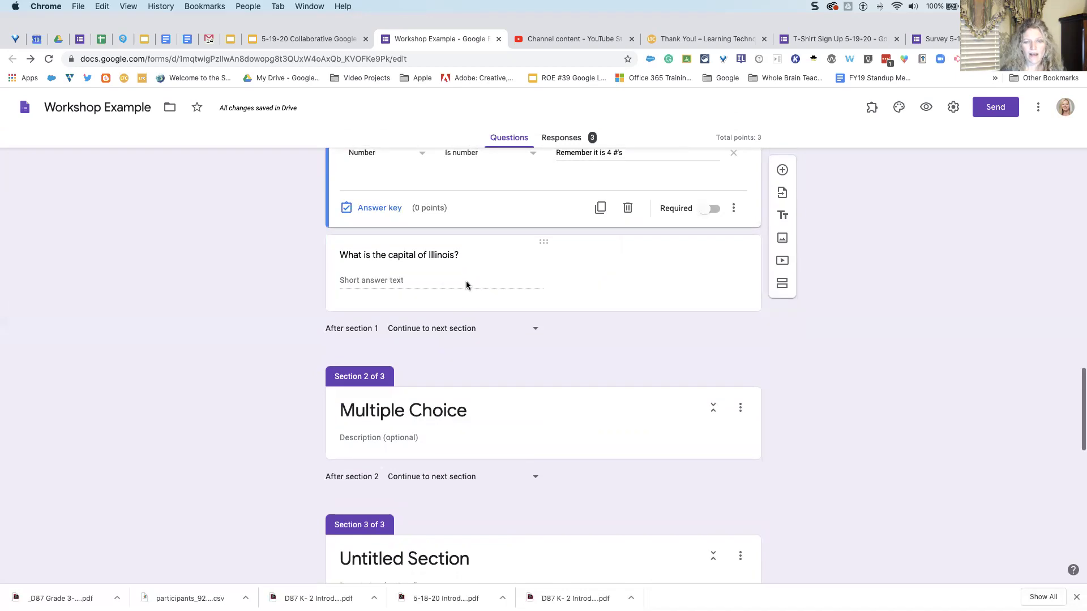
{"action": "left_click", "coordinate": [464, 281]}
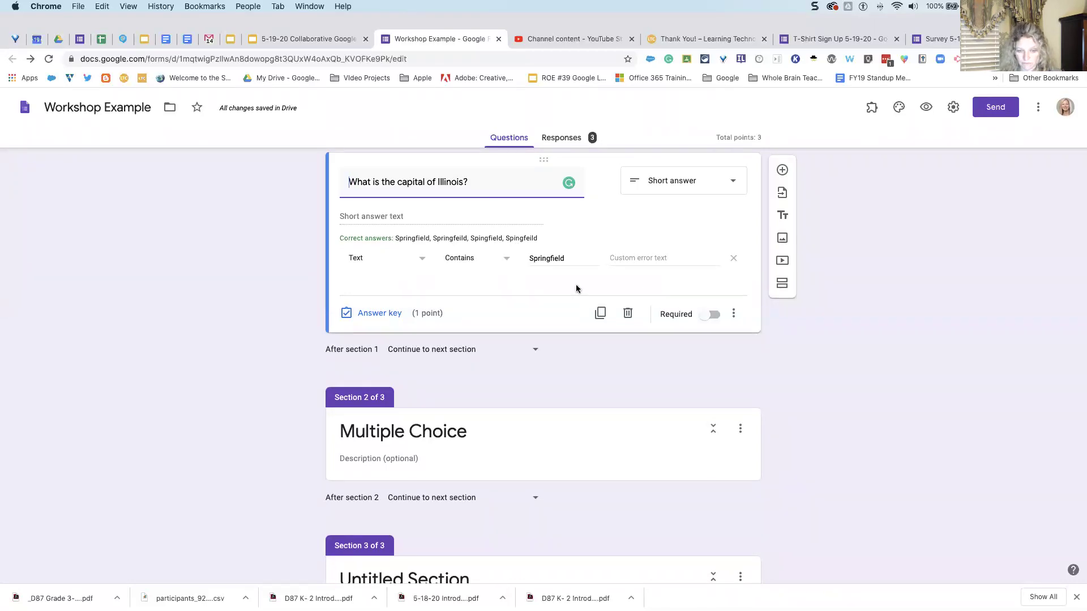
{"action": "scroll", "coordinate": [577, 289], "scroll_direction": "down", "scroll_amount": 3}
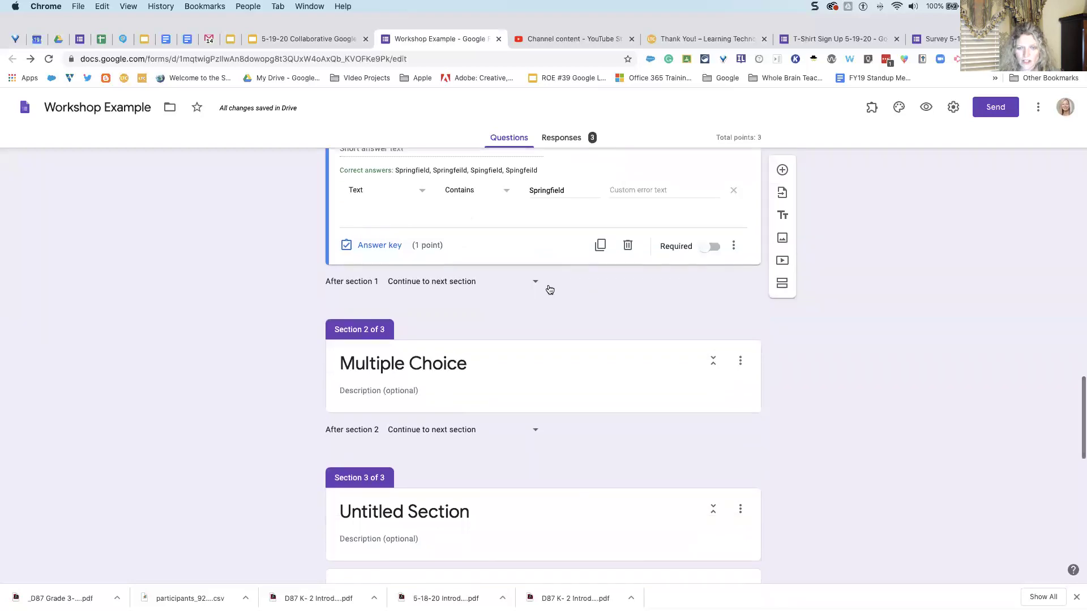
- Examine the navigation choices for what follows section 1, leaving the setting as it is
{"action": "scroll", "coordinate": [549, 289], "scroll_direction": "up", "scroll_amount": 10}
{"action": "scroll", "coordinate": [530, 287], "scroll_direction": "down", "scroll_amount": 8}
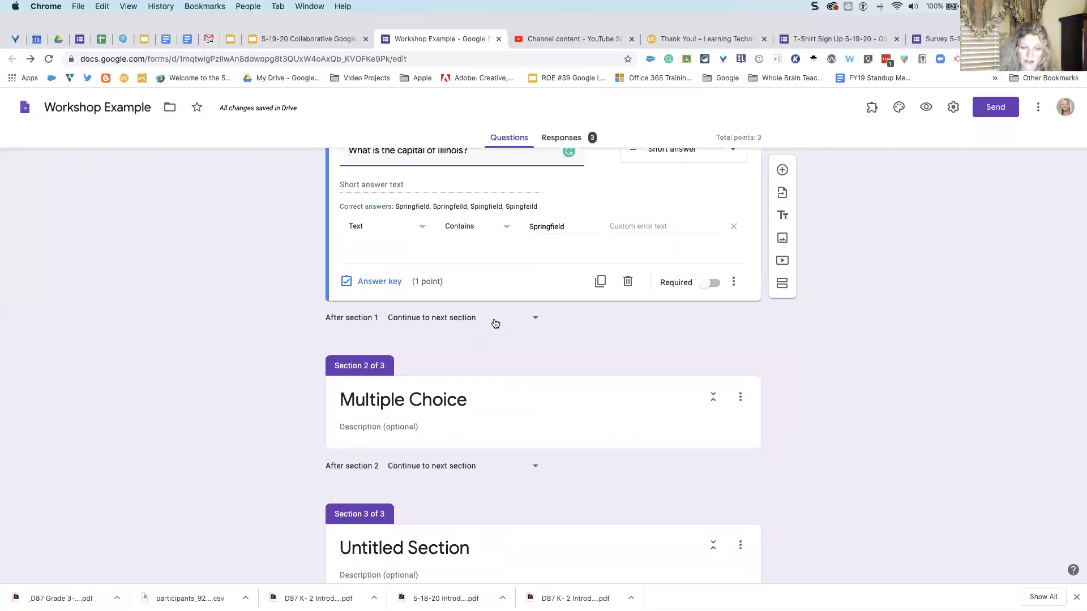
{"action": "left_click", "coordinate": [536, 323]}
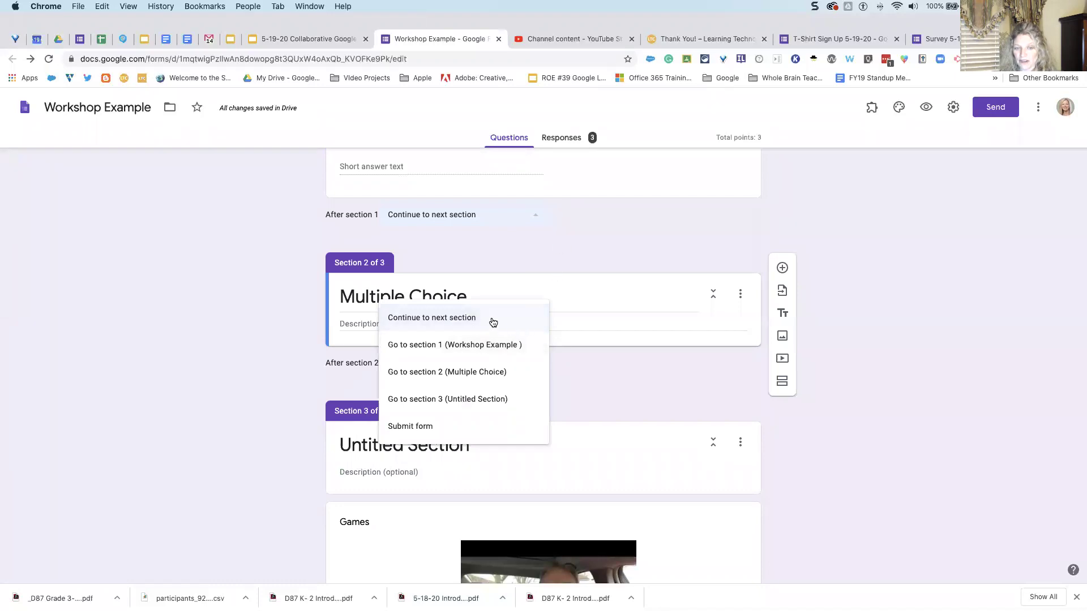
{"action": "left_click", "coordinate": [544, 250]}
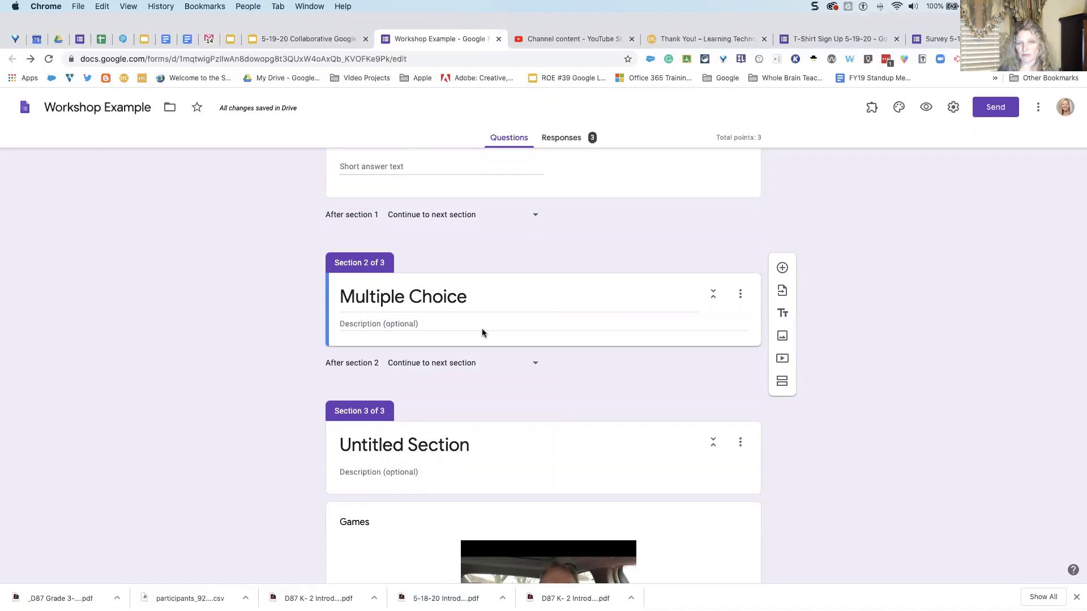
- Look through sections 2 and 3, examining the Games video, the multiple choice questions and the photo submission question
{"action": "scroll", "coordinate": [482, 332], "scroll_direction": "down", "scroll_amount": 2}
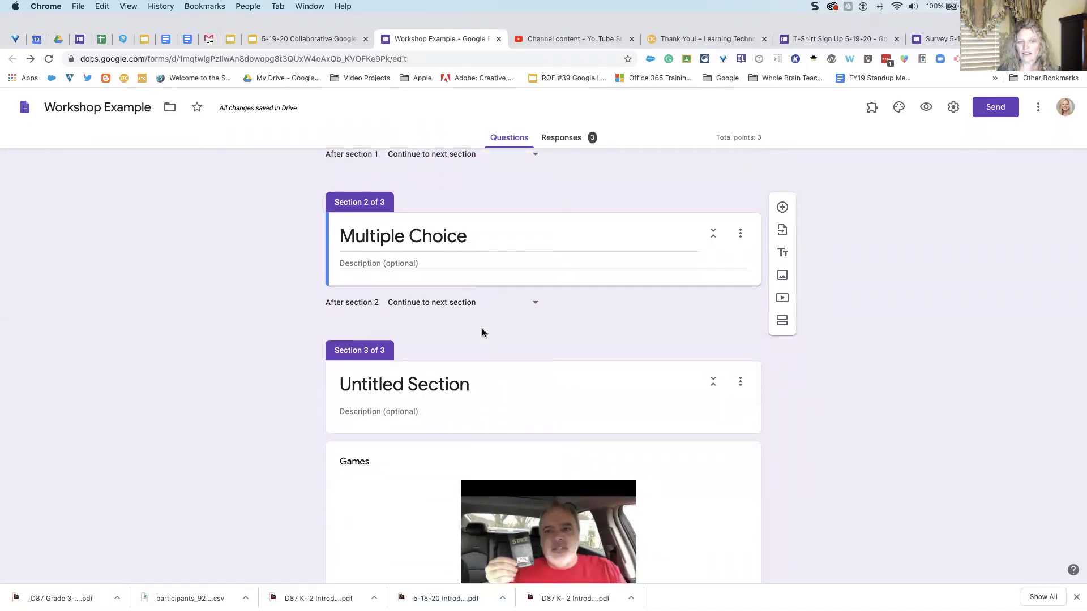
{"action": "scroll", "coordinate": [483, 333], "scroll_direction": "down", "scroll_amount": 8}
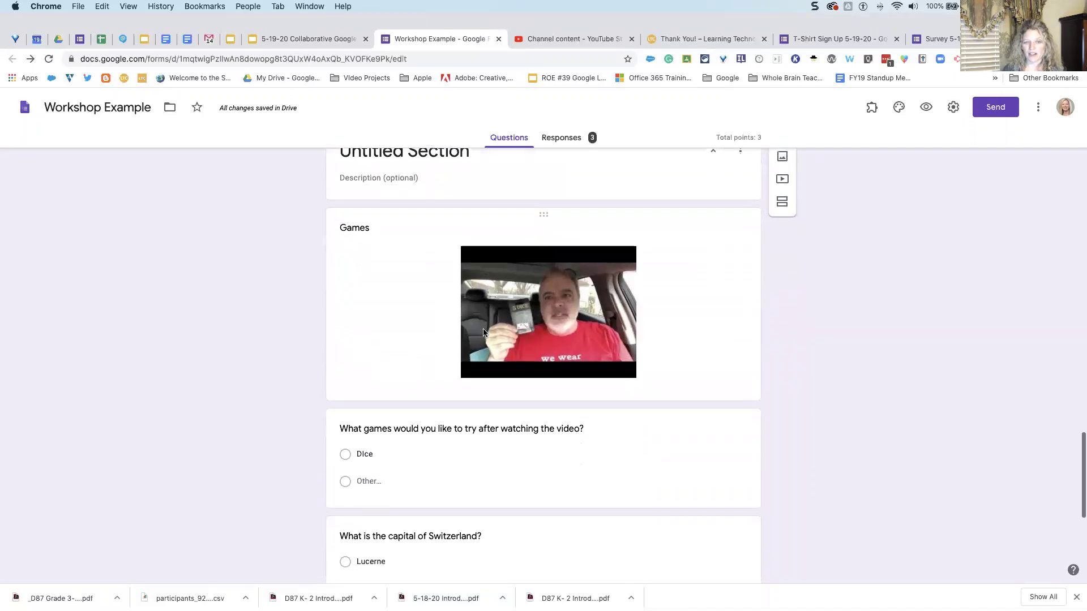
{"action": "scroll", "coordinate": [522, 363], "scroll_direction": "up", "scroll_amount": 3}
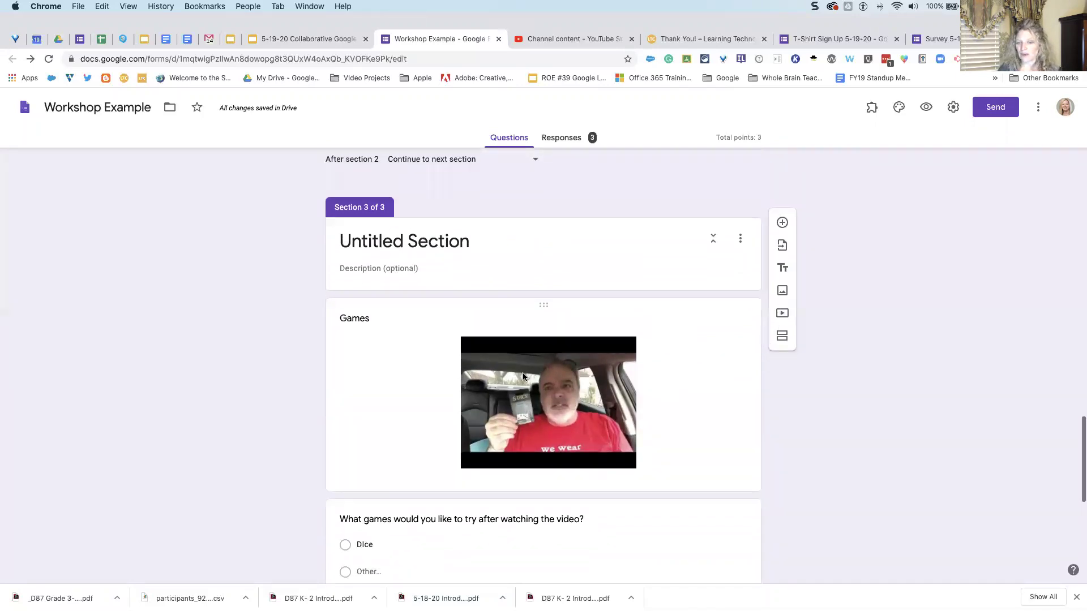
{"action": "scroll", "coordinate": [527, 377], "scroll_direction": "down", "scroll_amount": 3}
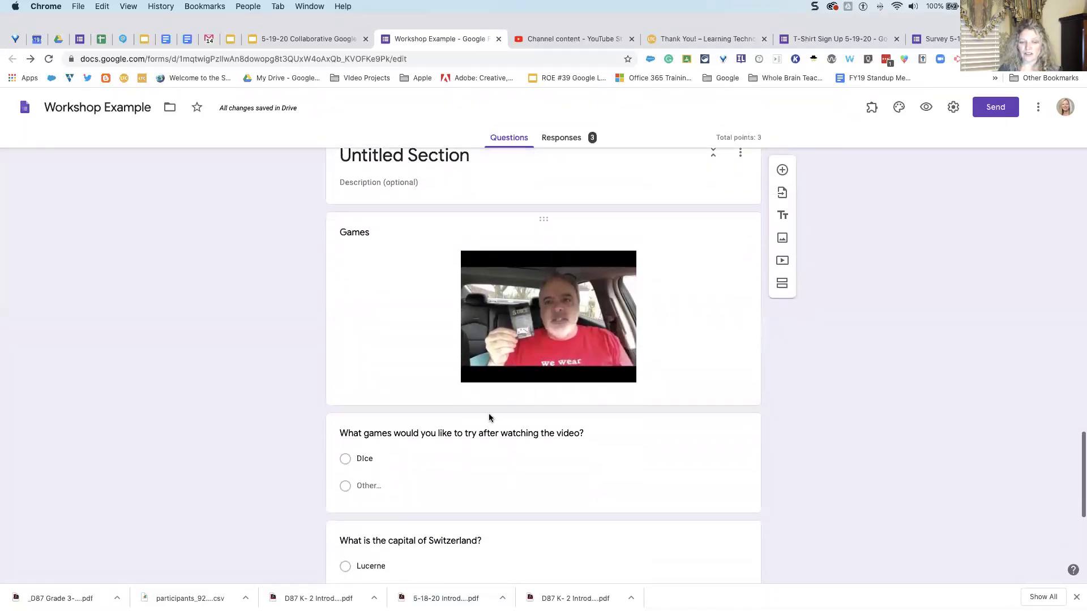
{"action": "scroll", "coordinate": [544, 435], "scroll_direction": "down", "scroll_amount": 2}
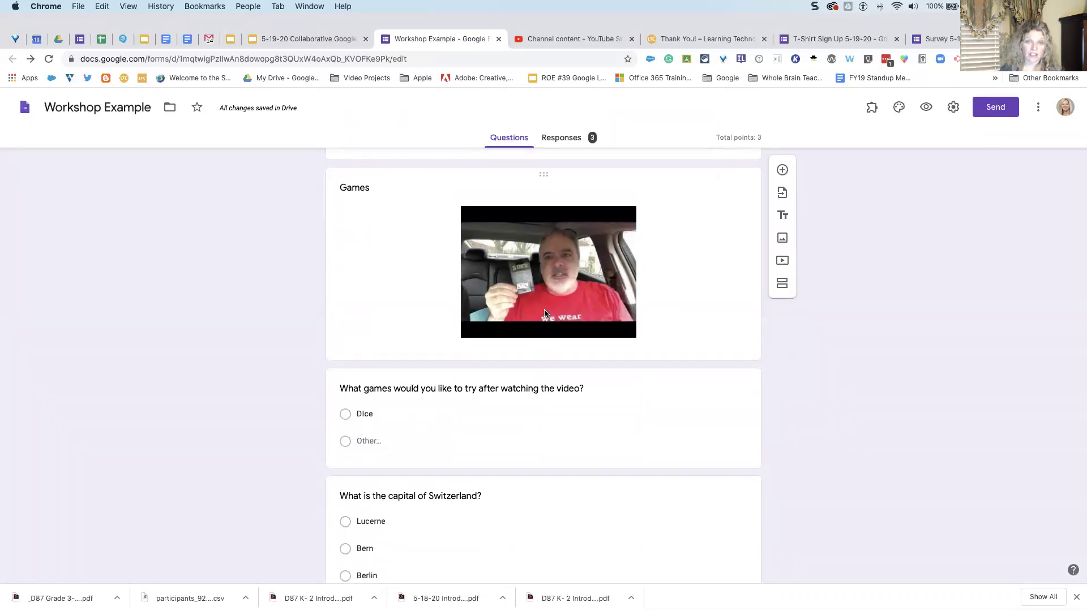
{"action": "scroll", "coordinate": [545, 313], "scroll_direction": "down", "scroll_amount": 6}
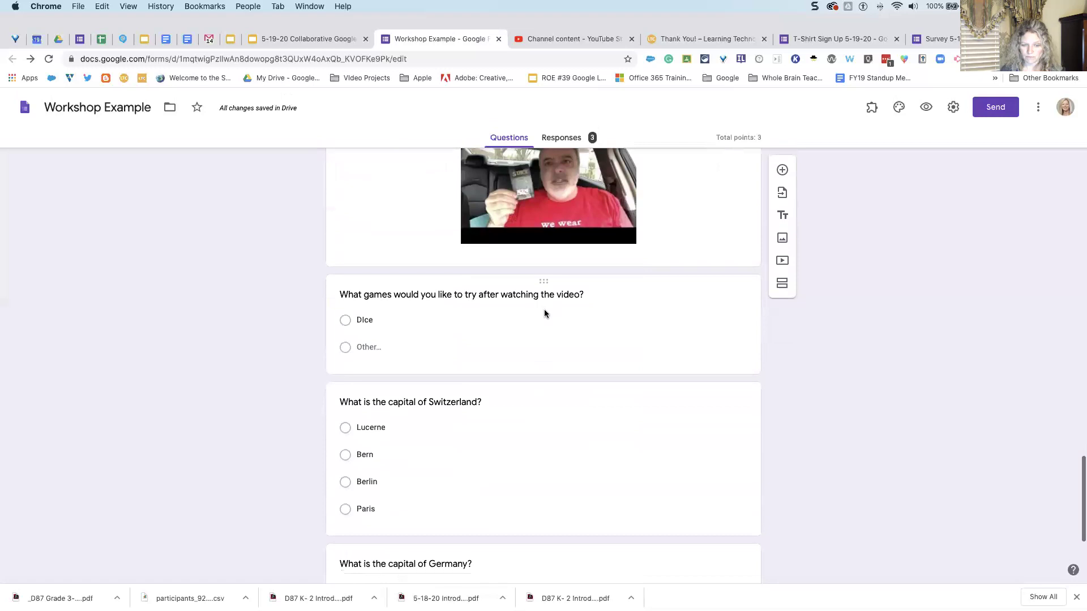
{"action": "scroll", "coordinate": [544, 313], "scroll_direction": "down", "scroll_amount": 4}
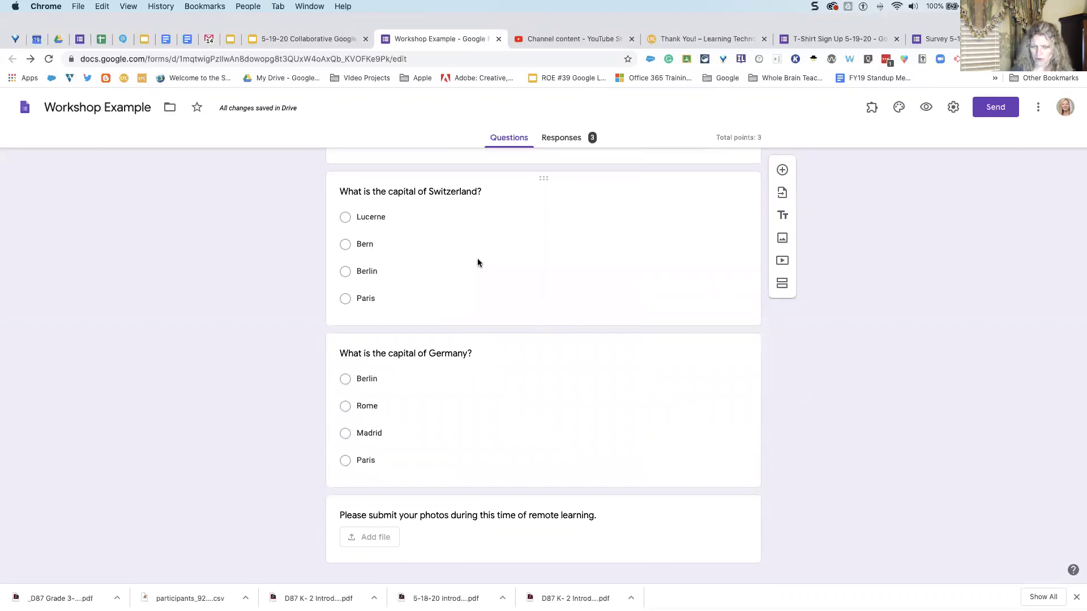
{"action": "scroll", "coordinate": [481, 274], "scroll_direction": "down", "scroll_amount": 1}
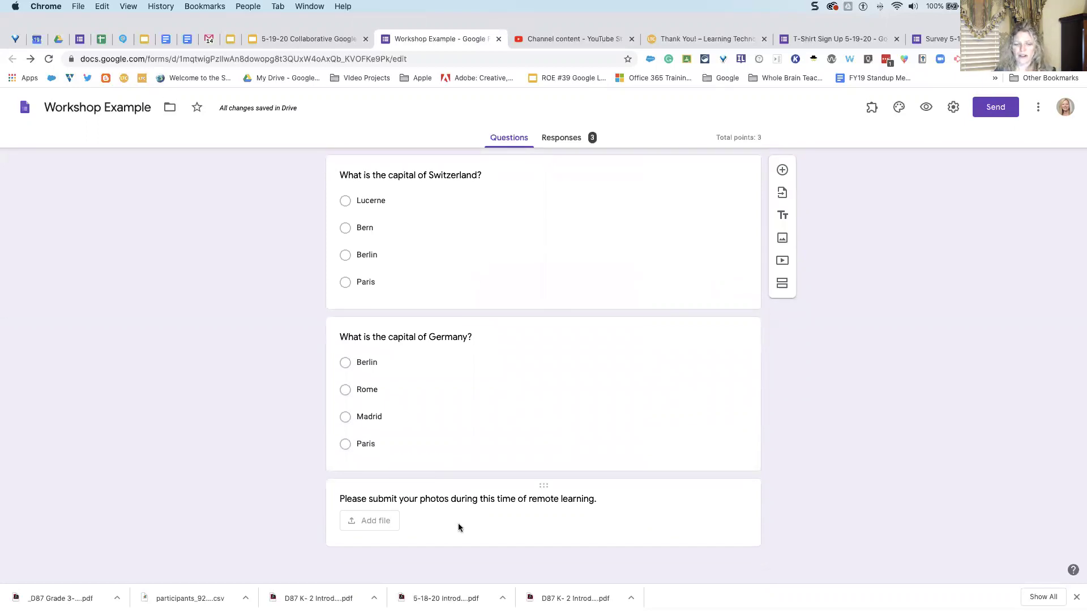
- Open the photo submission question, keep File upload as its question type and examine the allowed file types
{"action": "left_click", "coordinate": [519, 516]}
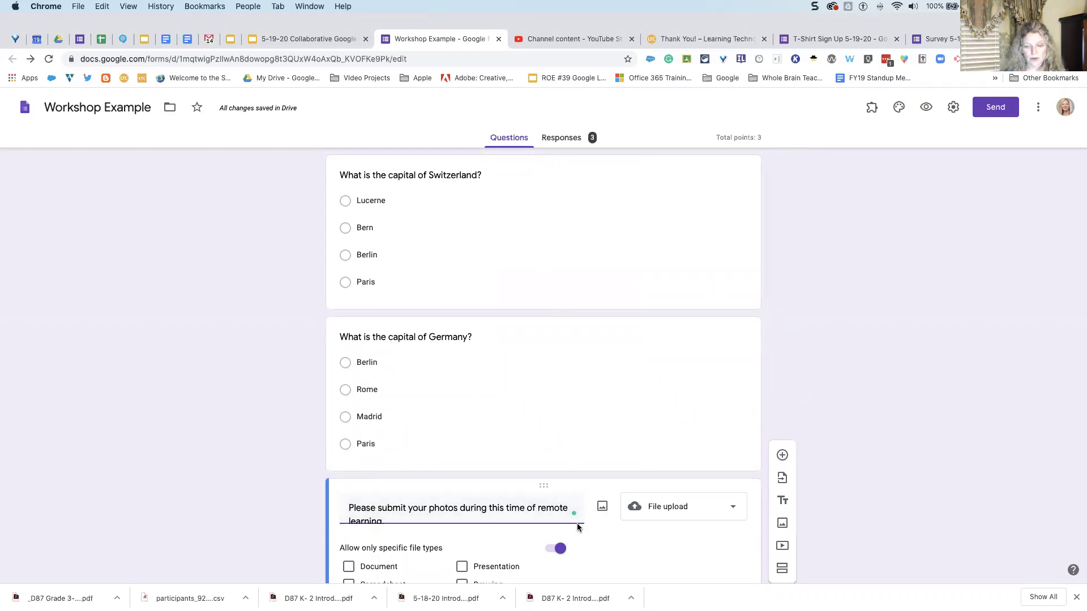
{"action": "left_click", "coordinate": [733, 512]}
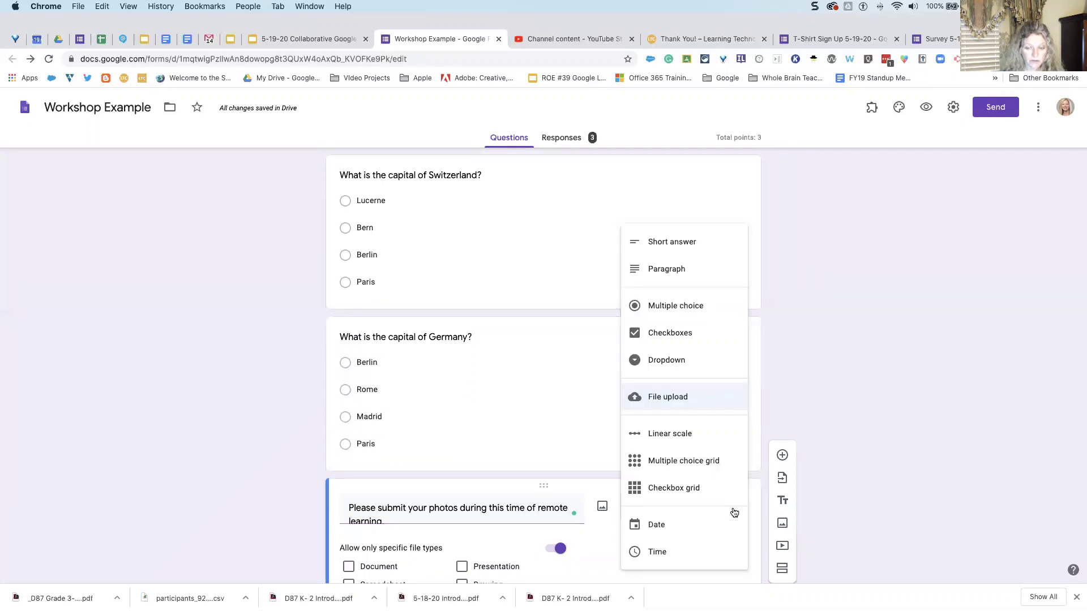
{"action": "left_click", "coordinate": [697, 401]}
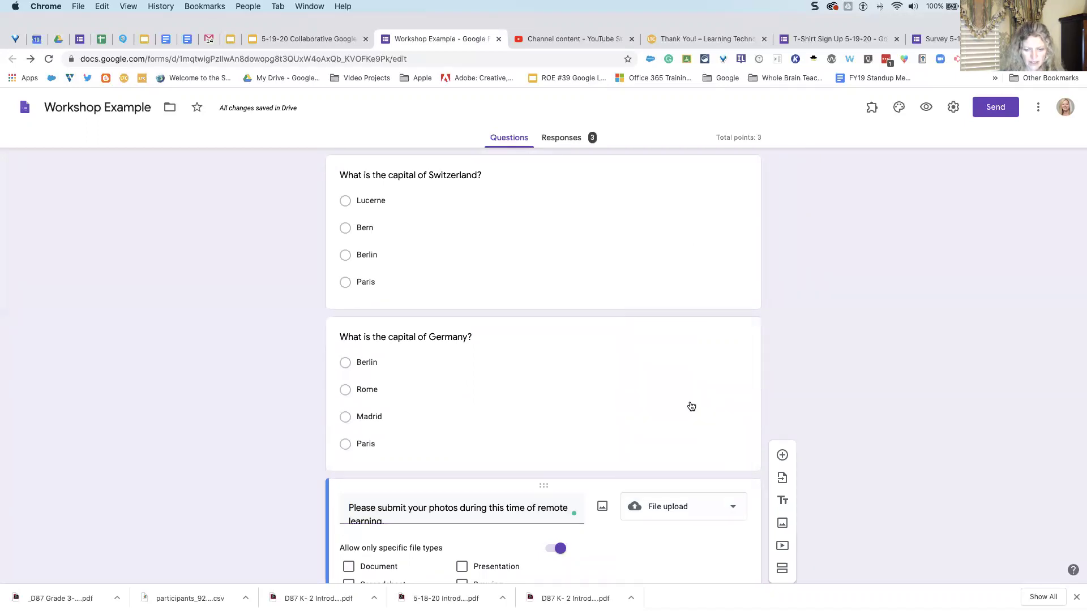
{"action": "scroll", "coordinate": [504, 517], "scroll_direction": "down", "scroll_amount": 2}
{"action": "scroll", "coordinate": [633, 546], "scroll_direction": "down", "scroll_amount": 4}
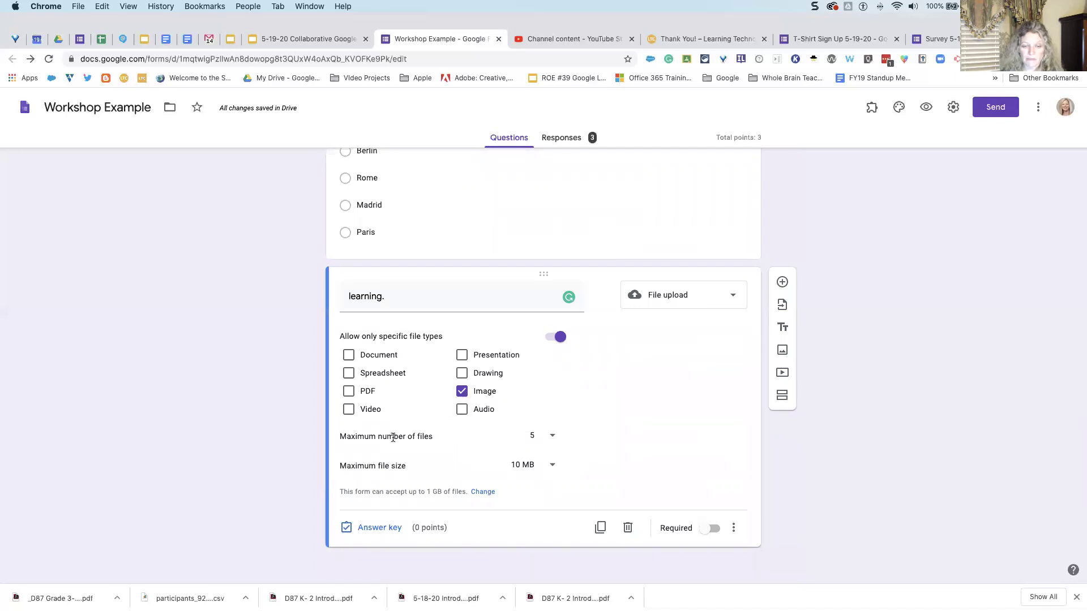
- Examine the choices for maximum number of files and maximum file size on the photo upload question, keeping 10 MB as the size
{"action": "left_click", "coordinate": [555, 440]}
{"action": "left_click", "coordinate": [547, 437]}
{"action": "scroll", "coordinate": [549, 442], "scroll_direction": "up", "scroll_amount": 1}
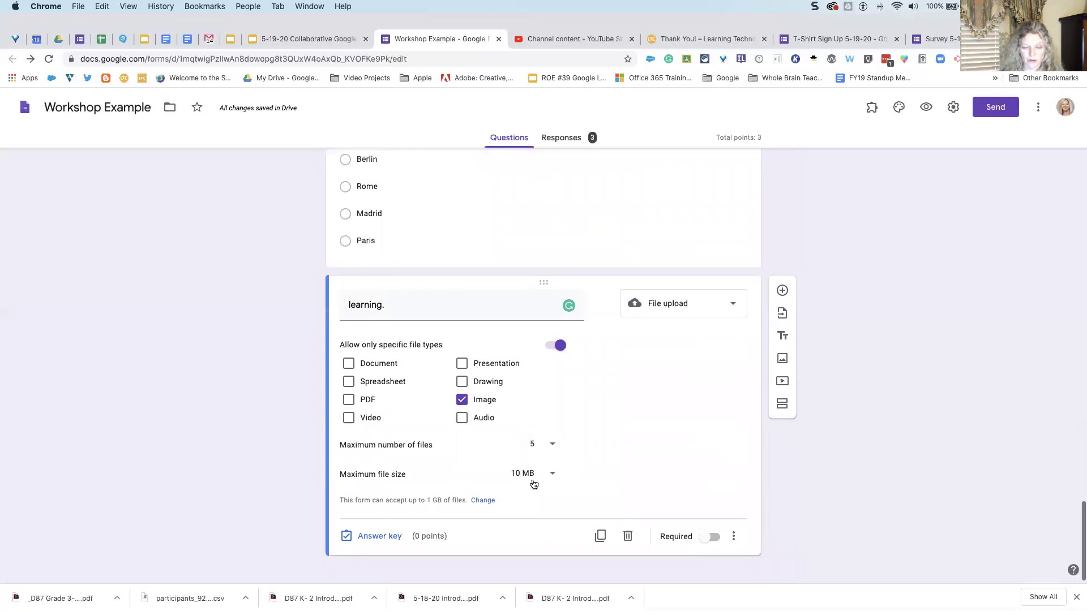
{"action": "left_click", "coordinate": [555, 480]}
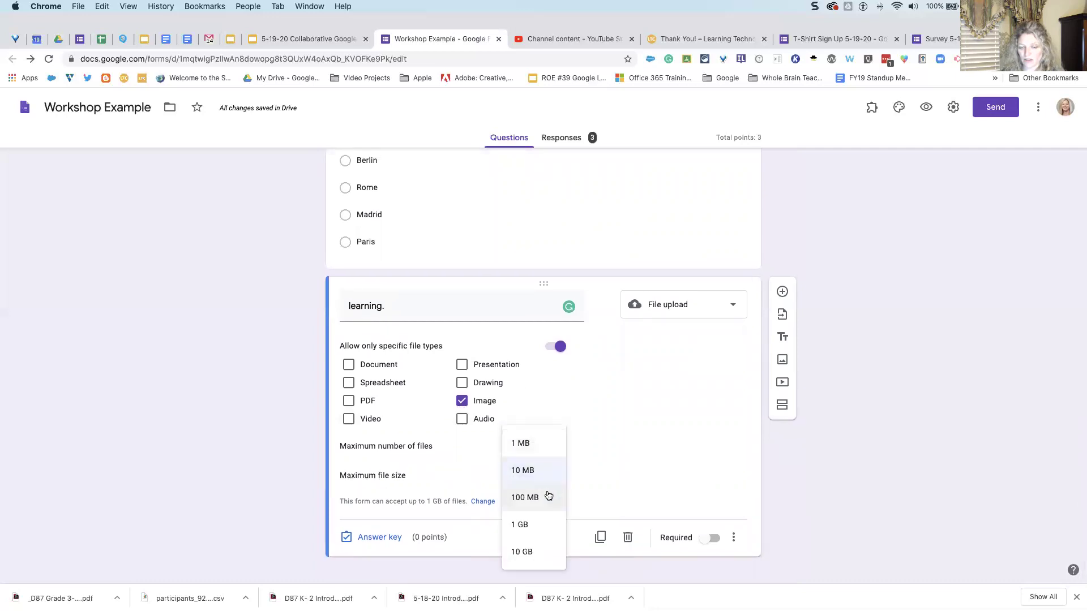
{"action": "scroll", "coordinate": [544, 481], "scroll_direction": "up", "scroll_amount": 1}
{"action": "left_click", "coordinate": [545, 474]}
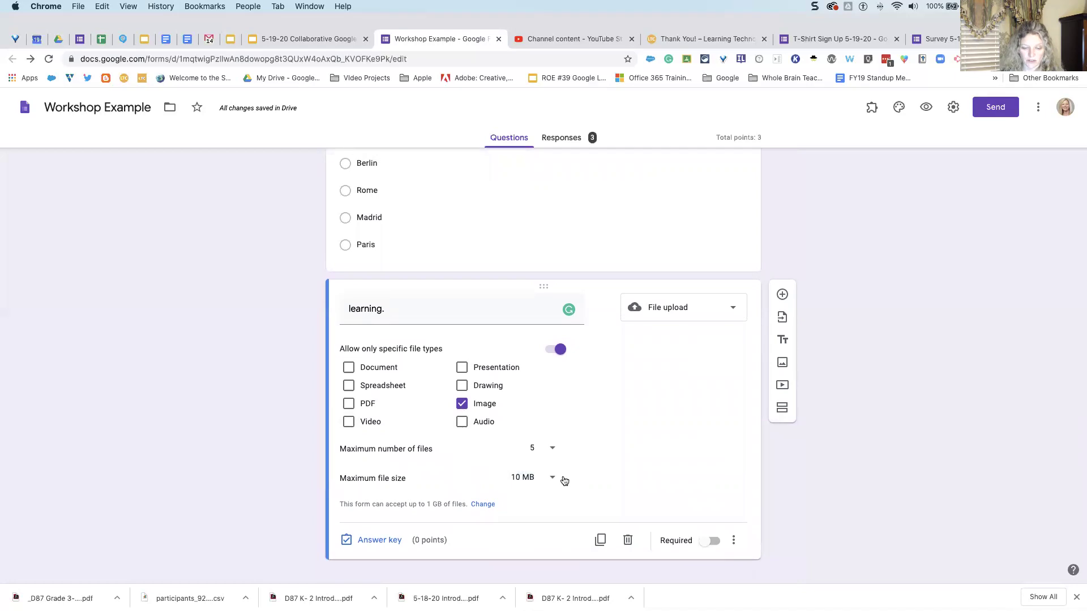
{"action": "scroll", "coordinate": [565, 480], "scroll_direction": "down", "scroll_amount": 1}
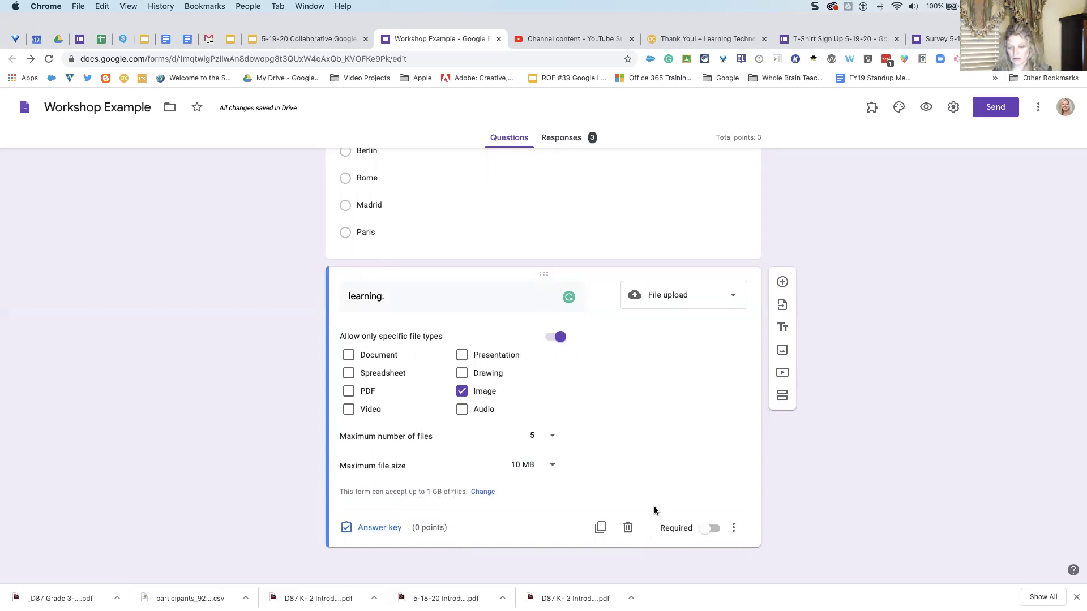
{"action": "scroll", "coordinate": [695, 469], "scroll_direction": "up", "scroll_amount": 15}
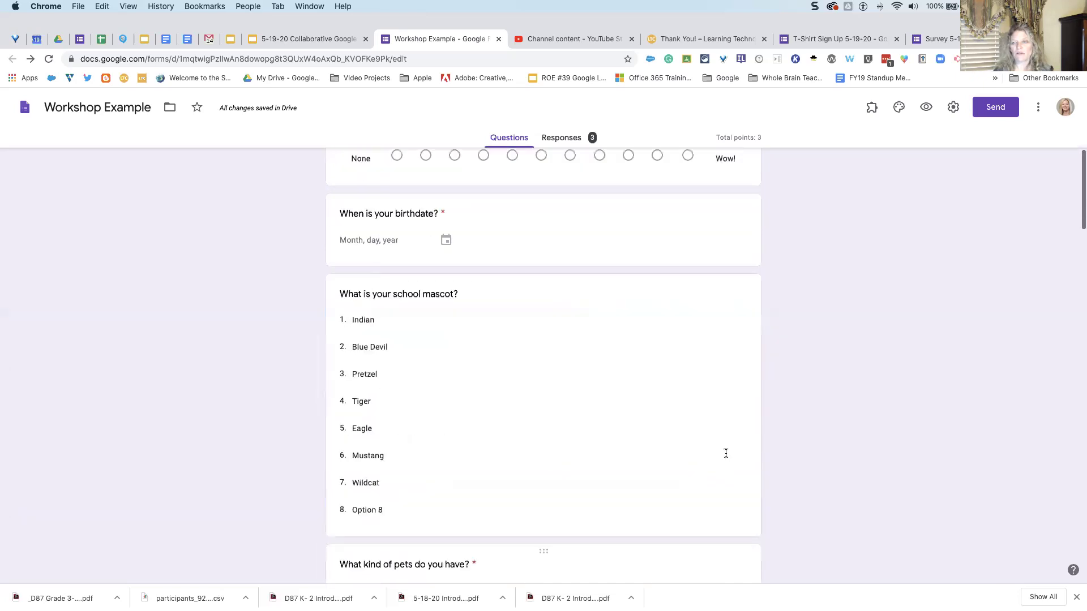
- Preview the Workshop Example form and look through the questions of its first section
{"action": "scroll", "coordinate": [726, 454], "scroll_direction": "up", "scroll_amount": 5}
{"action": "left_click", "coordinate": [925, 108]}
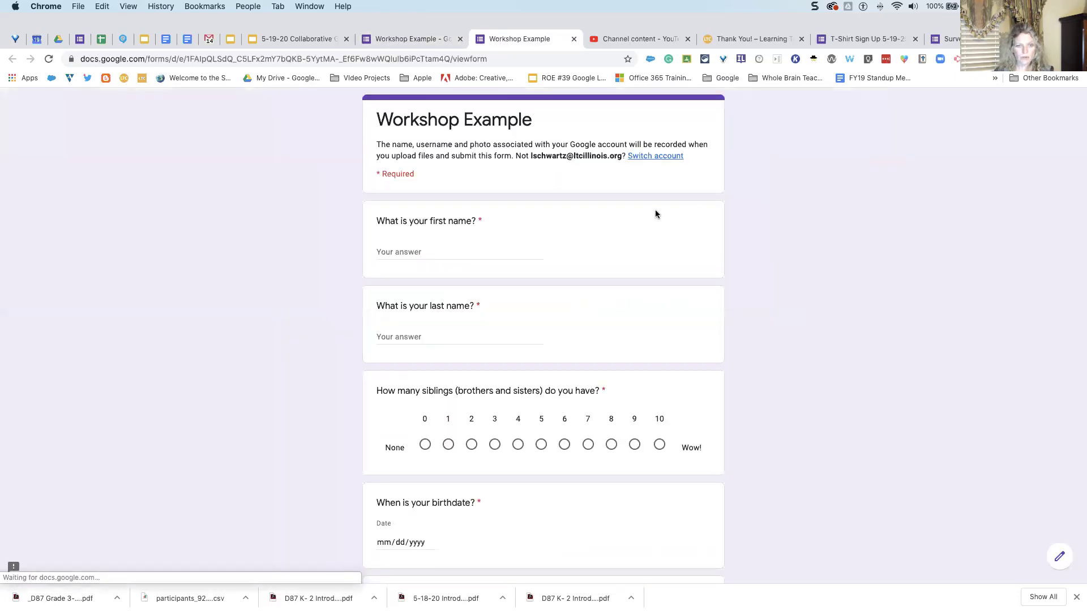
{"action": "scroll", "coordinate": [656, 214], "scroll_direction": "down", "scroll_amount": 1}
{"action": "scroll", "coordinate": [484, 287], "scroll_direction": "down", "scroll_amount": 20}
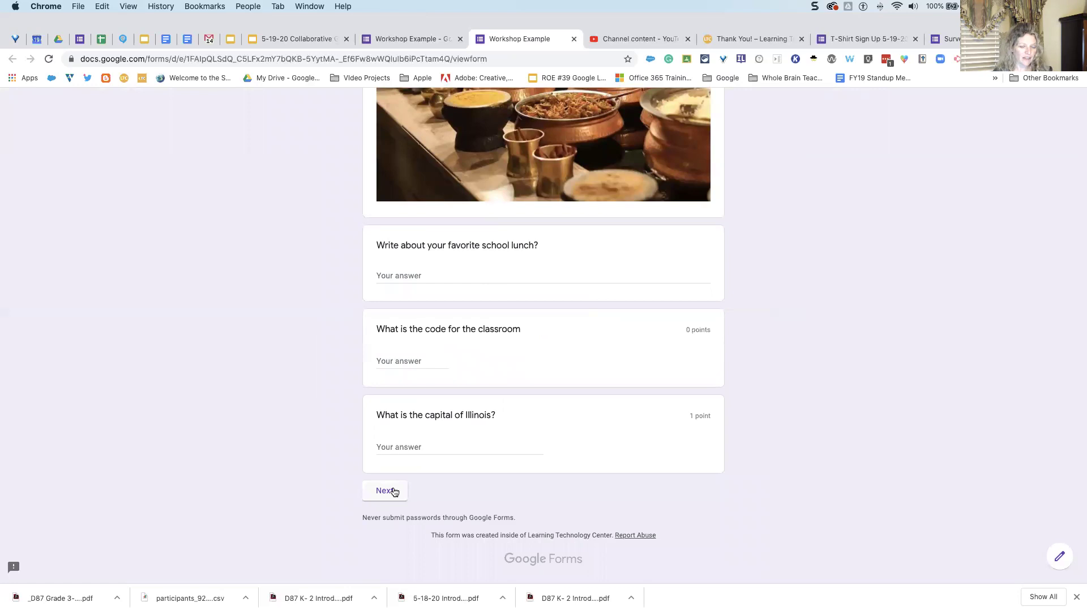
{"action": "scroll", "coordinate": [440, 466], "scroll_direction": "up", "scroll_amount": 12}
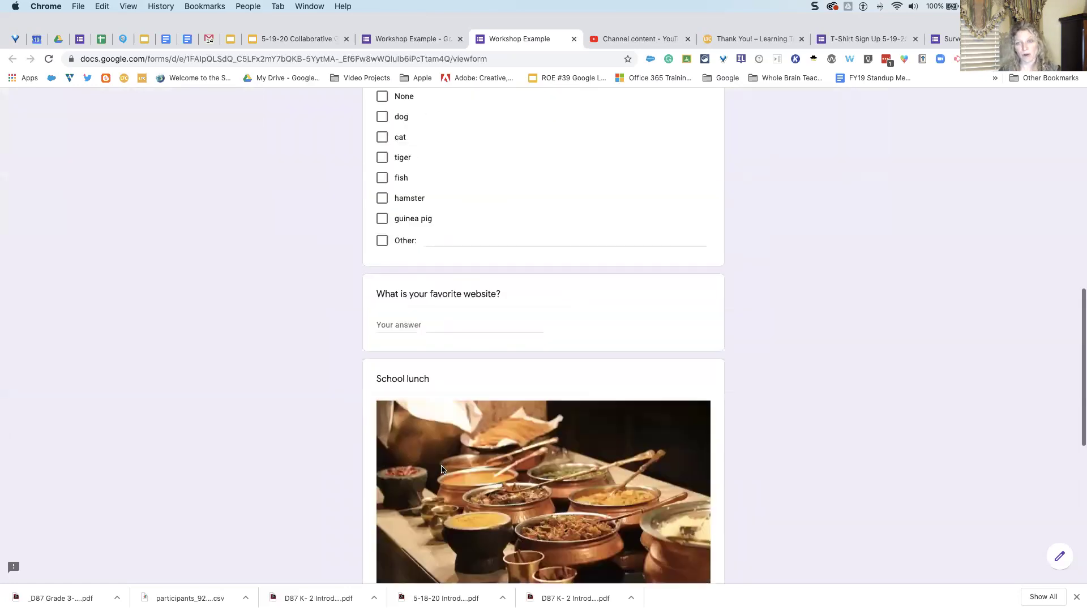
{"action": "scroll", "coordinate": [441, 466], "scroll_direction": "up", "scroll_amount": 3}
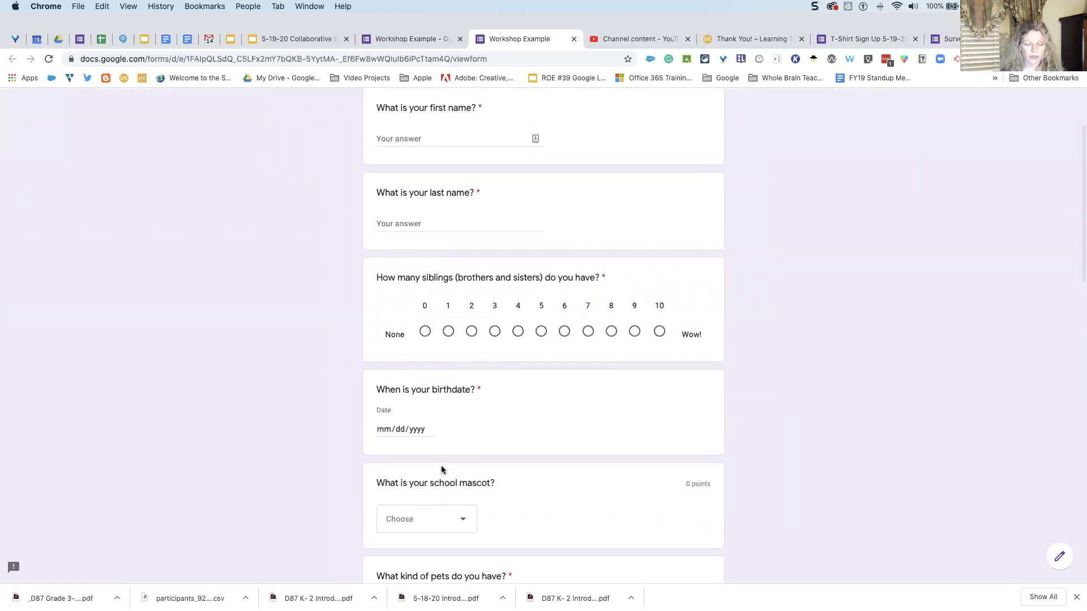
{"action": "scroll", "coordinate": [441, 469], "scroll_direction": "up", "scroll_amount": 2}
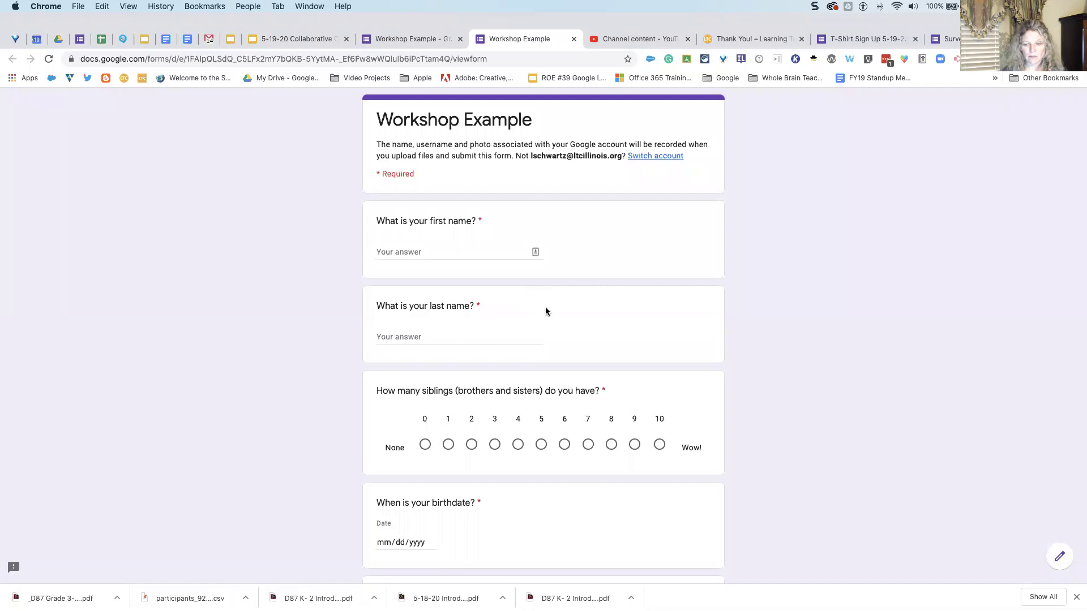
- Fill in the respondent's first name and last name in the form preview
{"action": "scroll", "coordinate": [545, 309], "scroll_direction": "down", "scroll_amount": 1}
{"action": "left_click", "coordinate": [475, 199]}
{"action": "type", "text": "l"}
{"action": "right_click", "coordinate": [439, 282]}
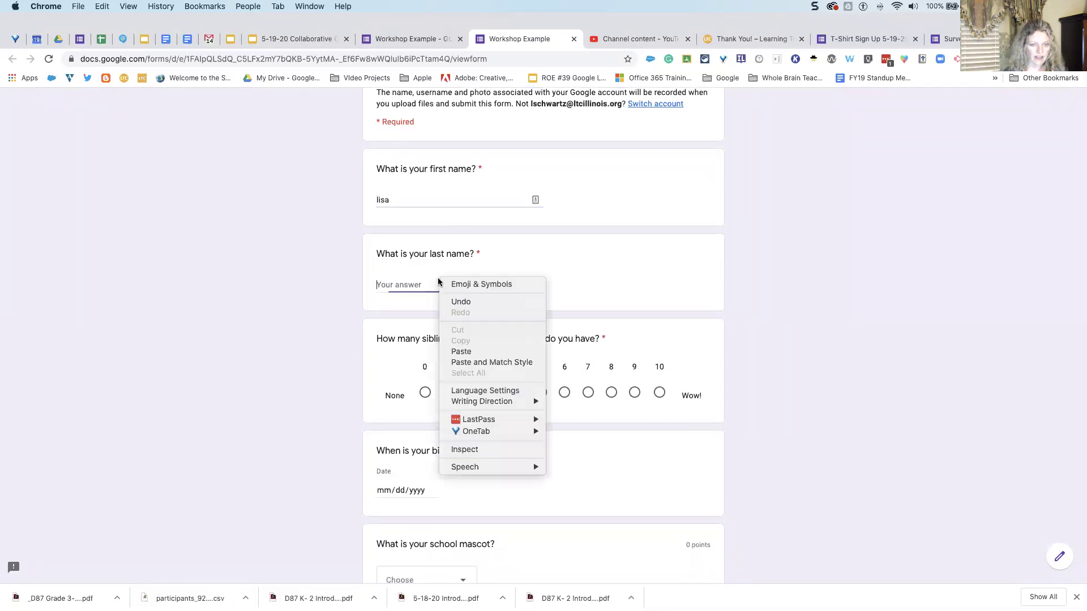
{"action": "left_click", "coordinate": [408, 282]}
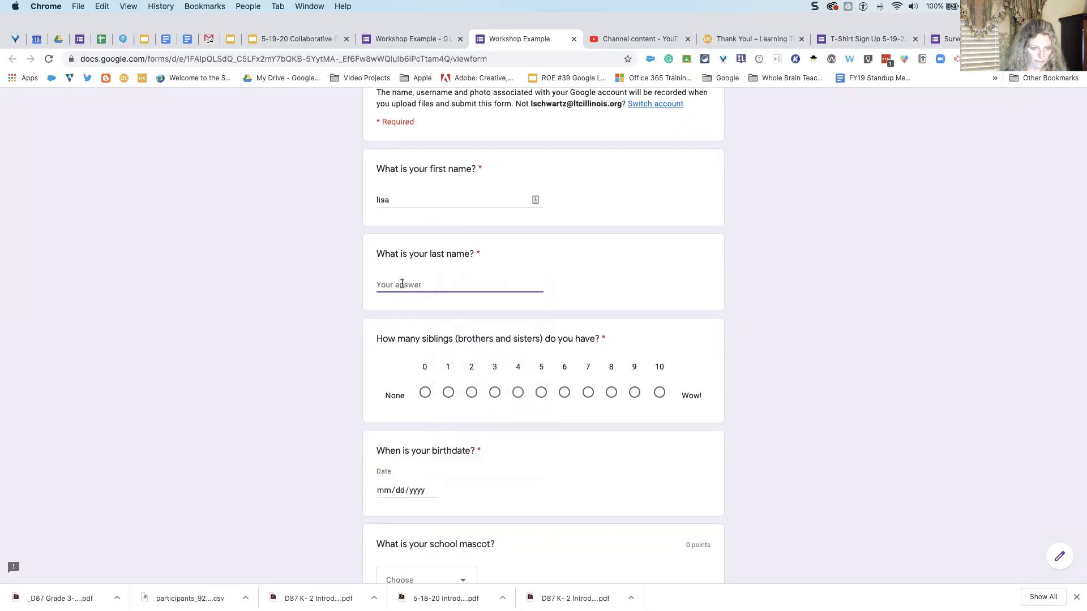
{"action": "type", "text": "schwartz"}
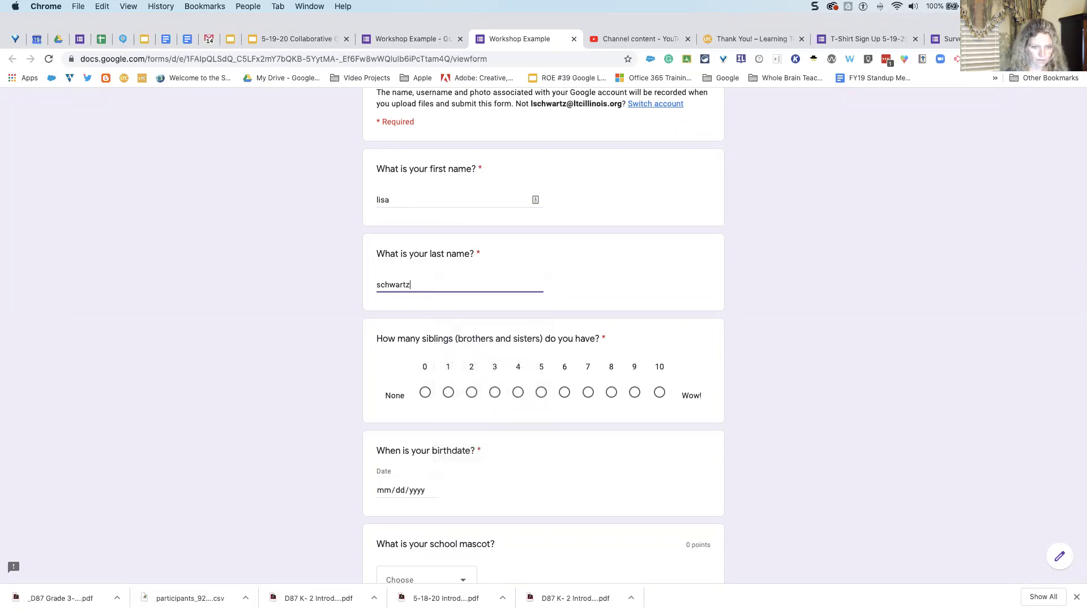
- Answer the siblings question with 3 and choose a date for the birthdate question
{"action": "scroll", "coordinate": [493, 390], "scroll_direction": "down", "scroll_amount": 1}
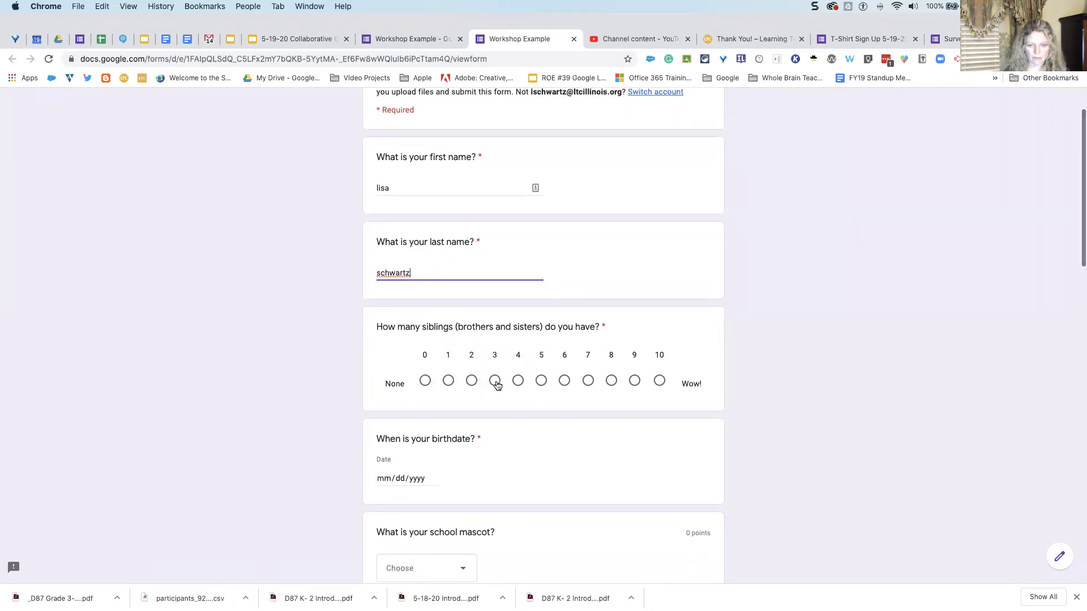
{"action": "left_click", "coordinate": [494, 381]}
{"action": "scroll", "coordinate": [499, 413], "scroll_direction": "down", "scroll_amount": 3}
{"action": "left_click", "coordinate": [417, 397]}
{"action": "left_click", "coordinate": [433, 397]}
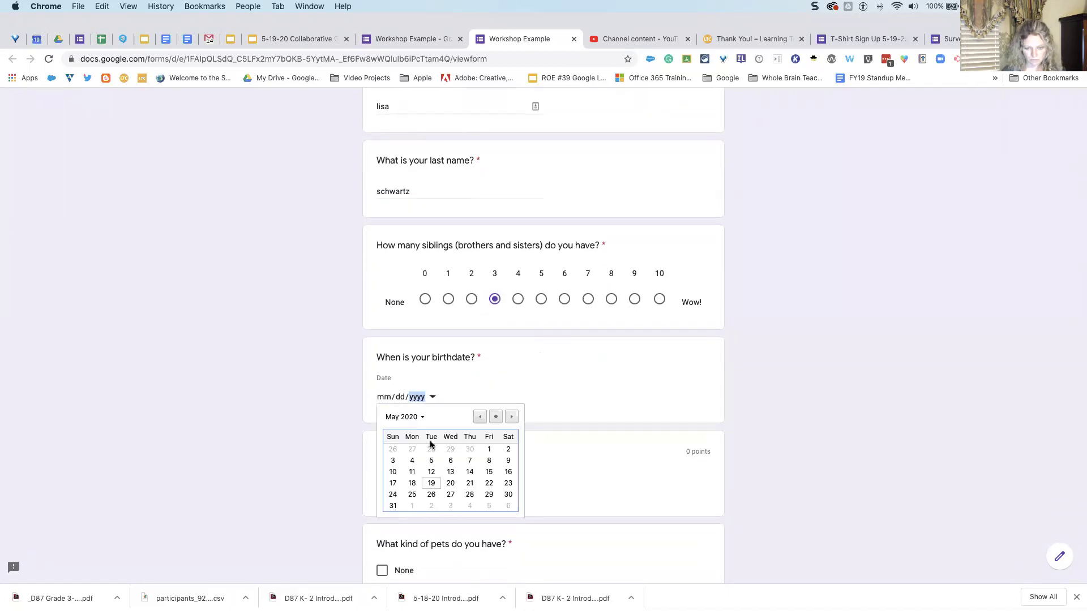
{"action": "left_click", "coordinate": [430, 488]}
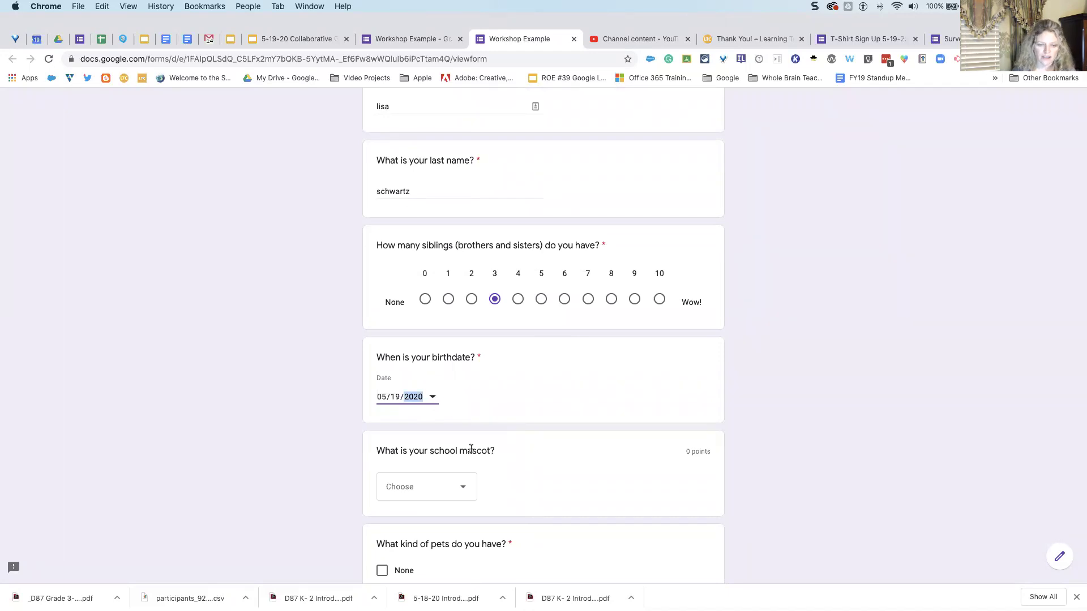
- Choose Tiger as the school mascot and select dog, tiger and fish for the pets question
{"action": "scroll", "coordinate": [470, 447], "scroll_direction": "down", "scroll_amount": 3}
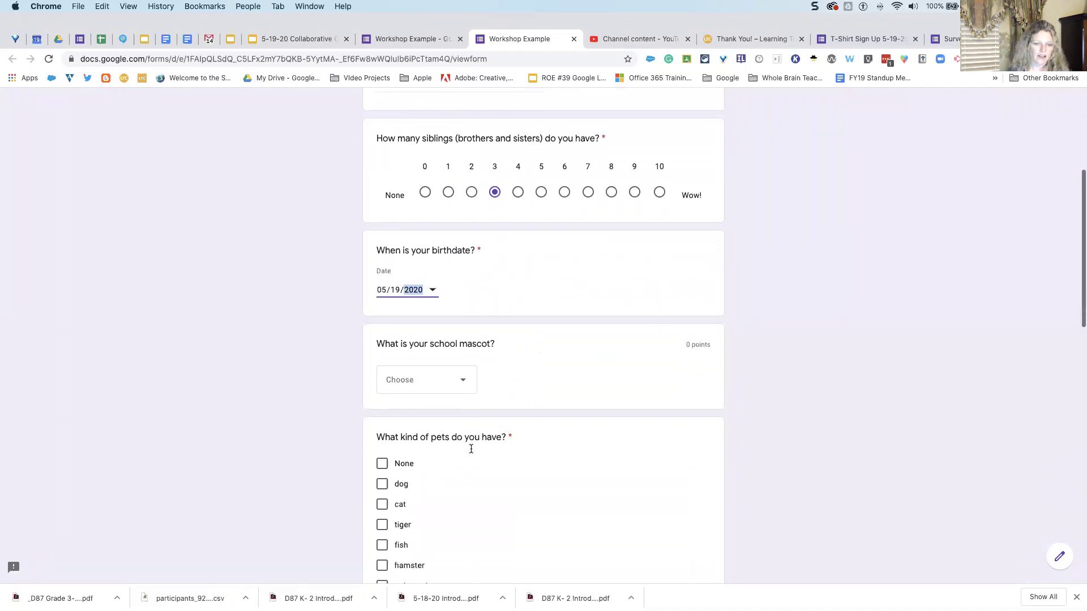
{"action": "left_click", "coordinate": [464, 372]}
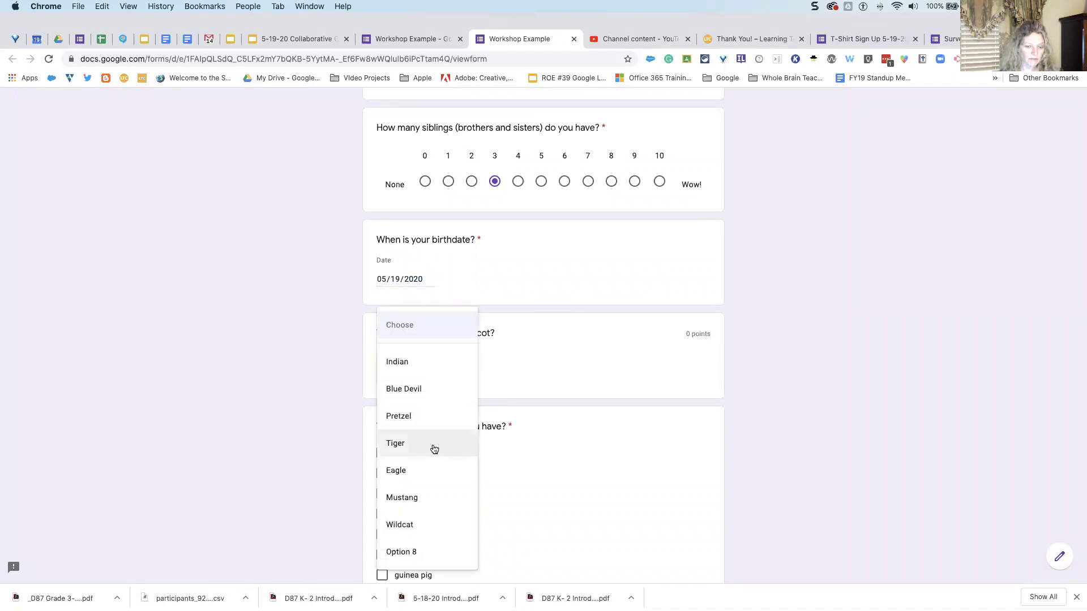
{"action": "scroll", "coordinate": [434, 458], "scroll_direction": "down", "scroll_amount": 2}
{"action": "scroll", "coordinate": [435, 458], "scroll_direction": "down", "scroll_amount": 2}
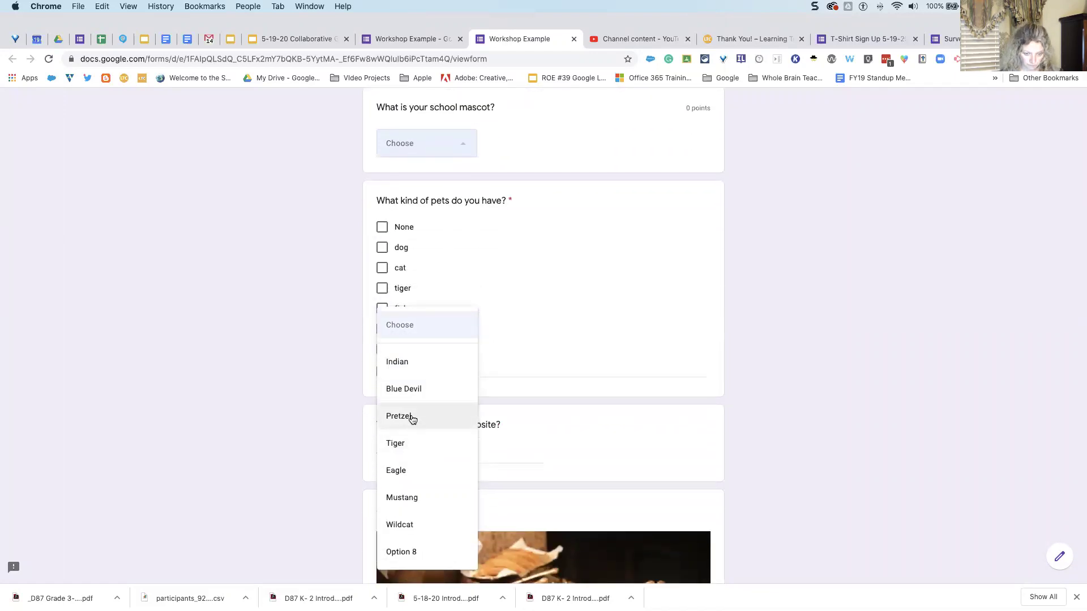
{"action": "left_click", "coordinate": [409, 439]}
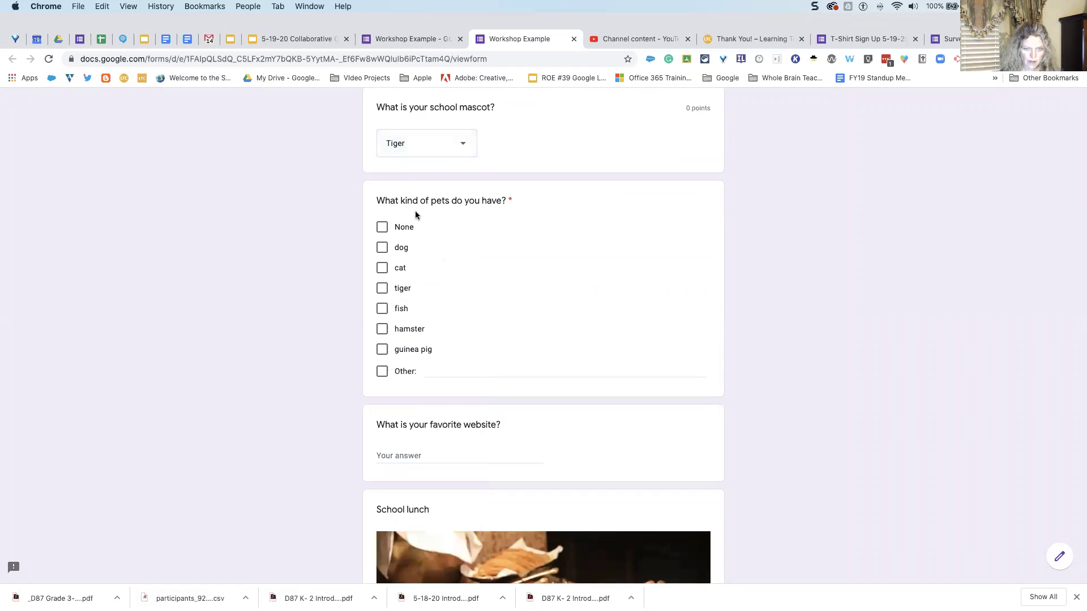
{"action": "left_click", "coordinate": [387, 293]}
{"action": "left_click", "coordinate": [382, 311]}
{"action": "left_click", "coordinate": [383, 252]}
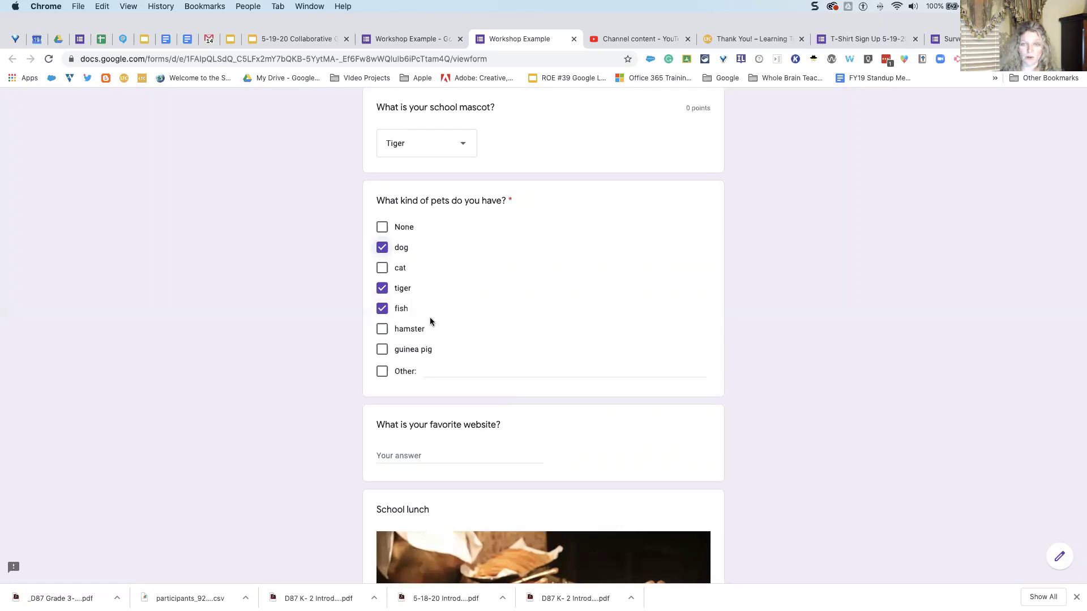
- Answer the favorite website question with "ltcillinois.org"
{"action": "scroll", "coordinate": [492, 378], "scroll_direction": "down", "scroll_amount": 3}
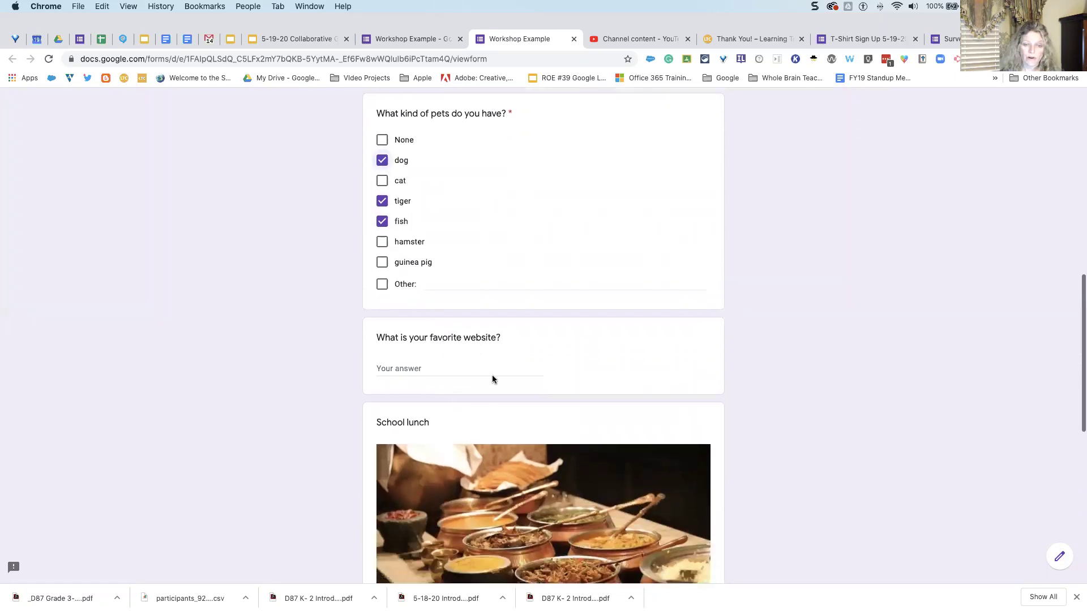
{"action": "left_click", "coordinate": [474, 356]}
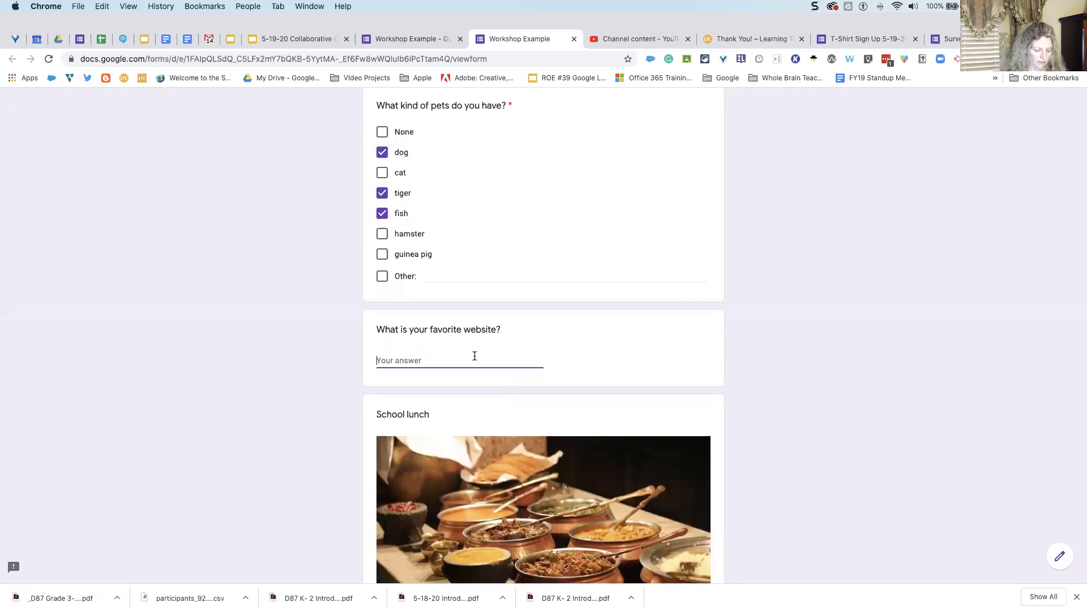
{"action": "type", "text": "ltcillinois.org"}
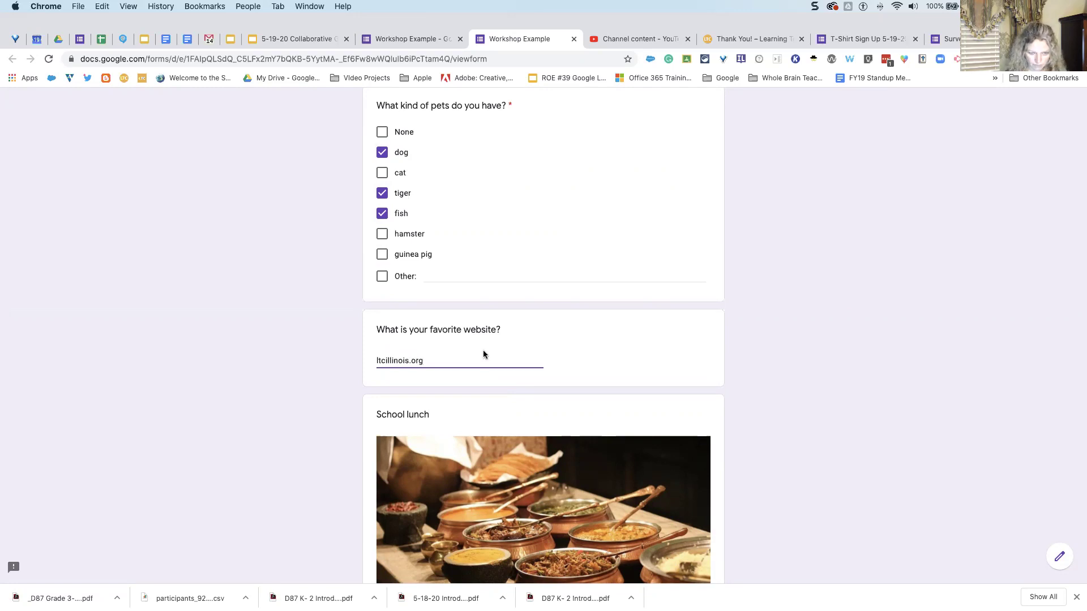
- Answer the favorite school lunch question with "chicken strips" and check how its response validation reacts
{"action": "scroll", "coordinate": [484, 353], "scroll_direction": "down", "scroll_amount": 5}
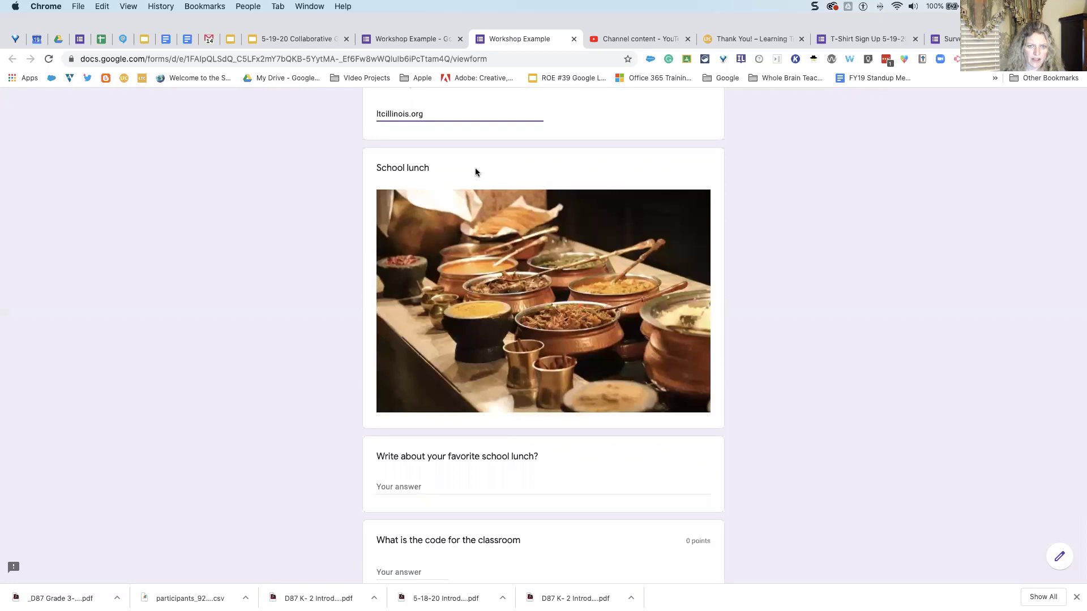
{"action": "scroll", "coordinate": [446, 346], "scroll_direction": "down", "scroll_amount": 3}
{"action": "left_click", "coordinate": [456, 363]}
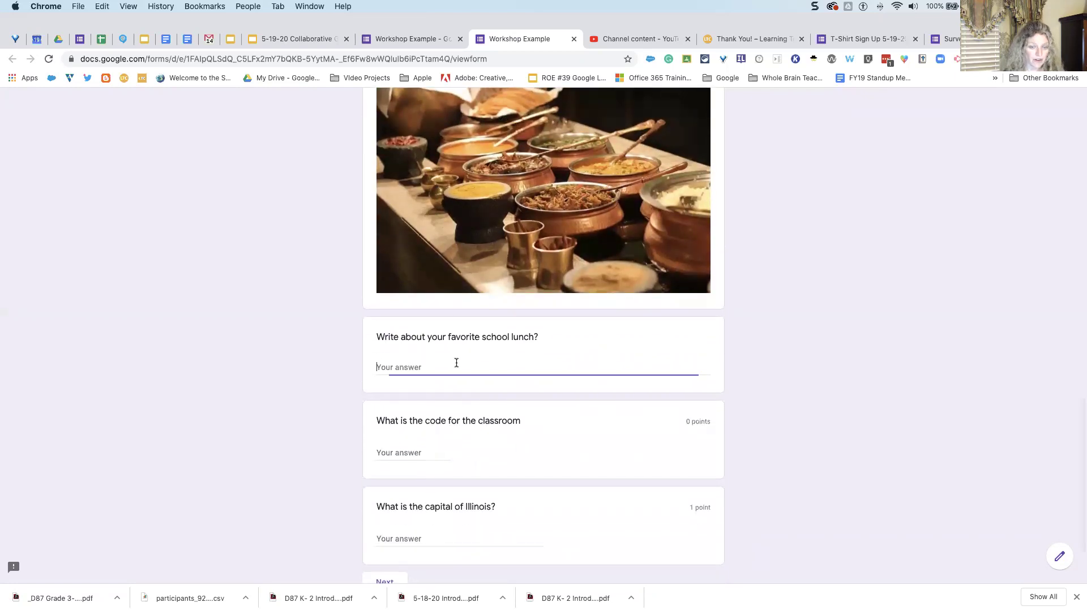
{"action": "type", "text": "chicken strips"}
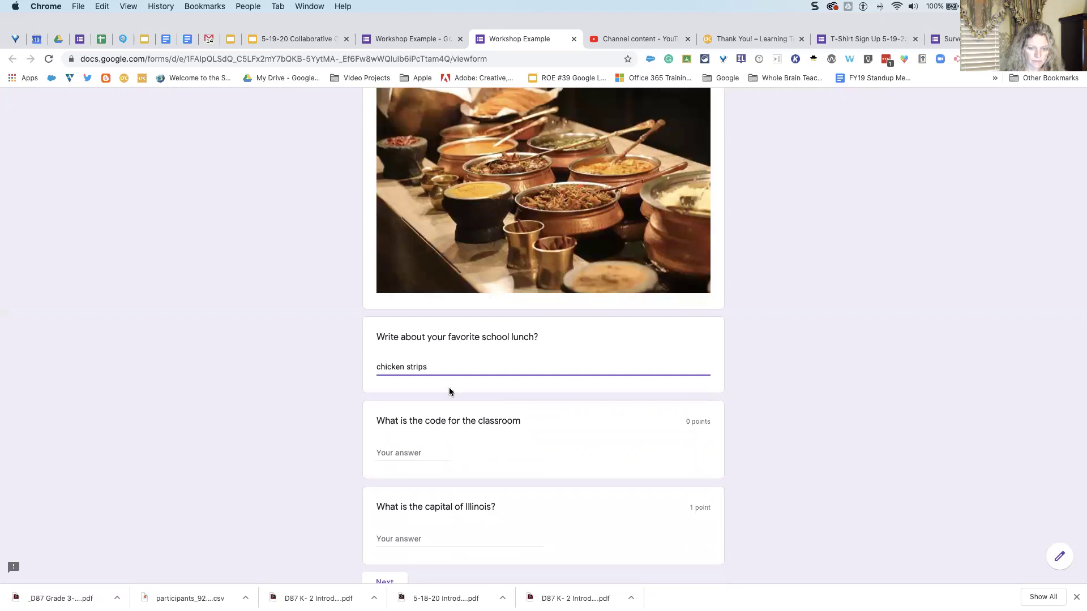
{"action": "left_click", "coordinate": [426, 450]}
{"action": "scroll", "coordinate": [425, 450], "scroll_direction": "down", "scroll_amount": 2}
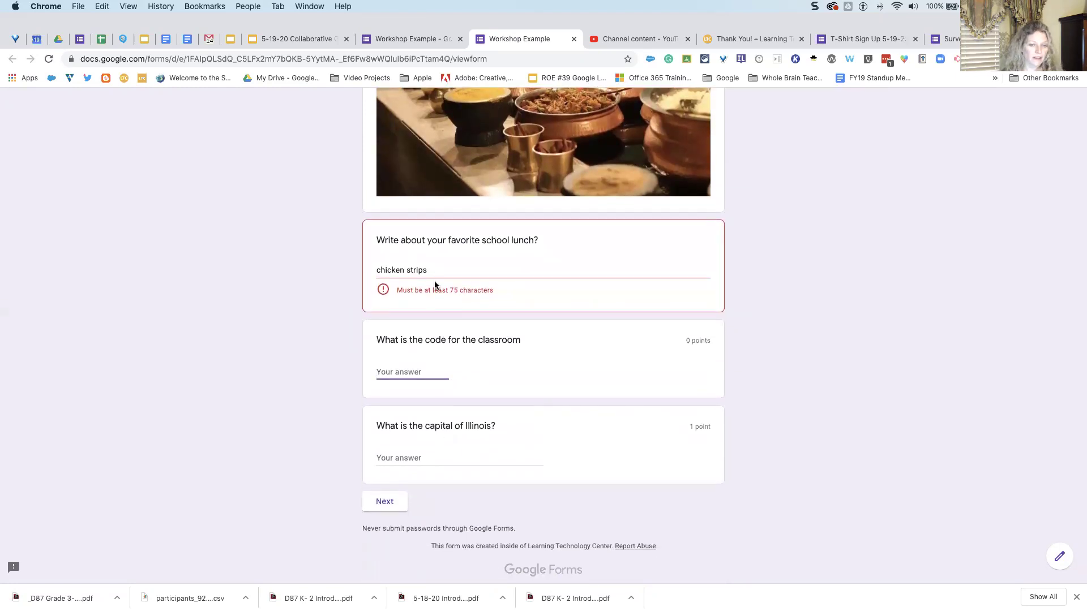
{"action": "left_click", "coordinate": [457, 267]}
{"action": "scroll", "coordinate": [458, 268], "scroll_direction": "up", "scroll_amount": 1}
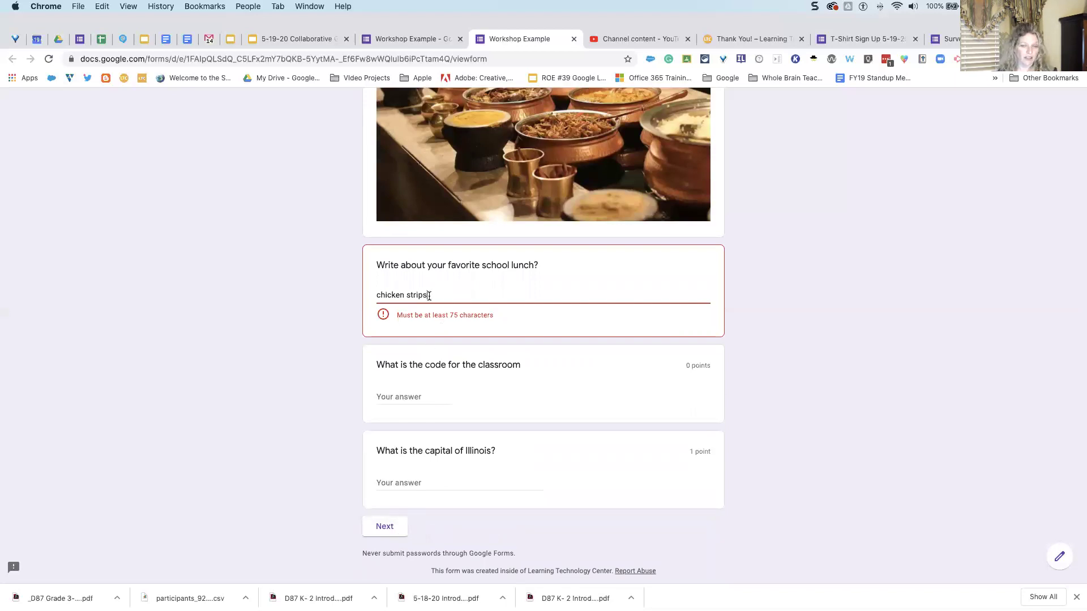
{"action": "scroll", "coordinate": [437, 294], "scroll_direction": "up", "scroll_amount": 7}
{"action": "scroll", "coordinate": [466, 311], "scroll_direction": "down", "scroll_amount": 1}
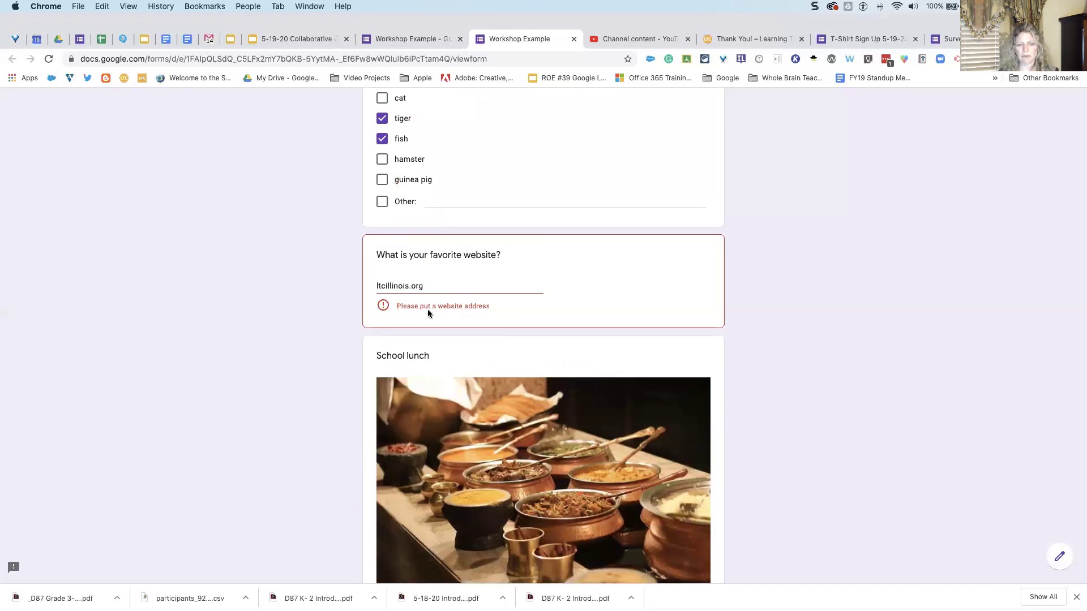
{"action": "left_click", "coordinate": [377, 285]}
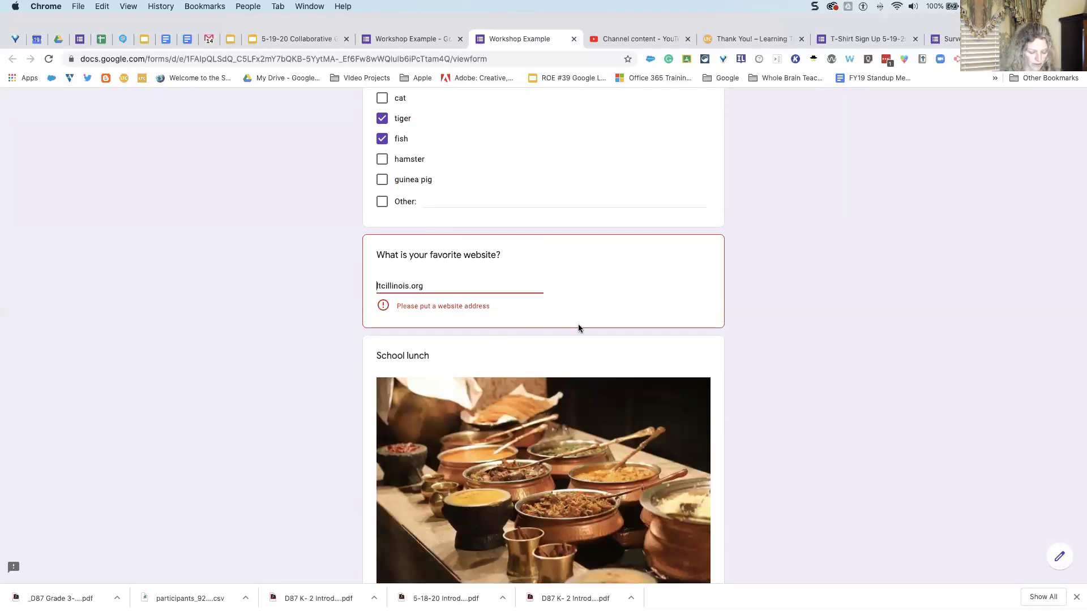
{"action": "type", "text": "http"}
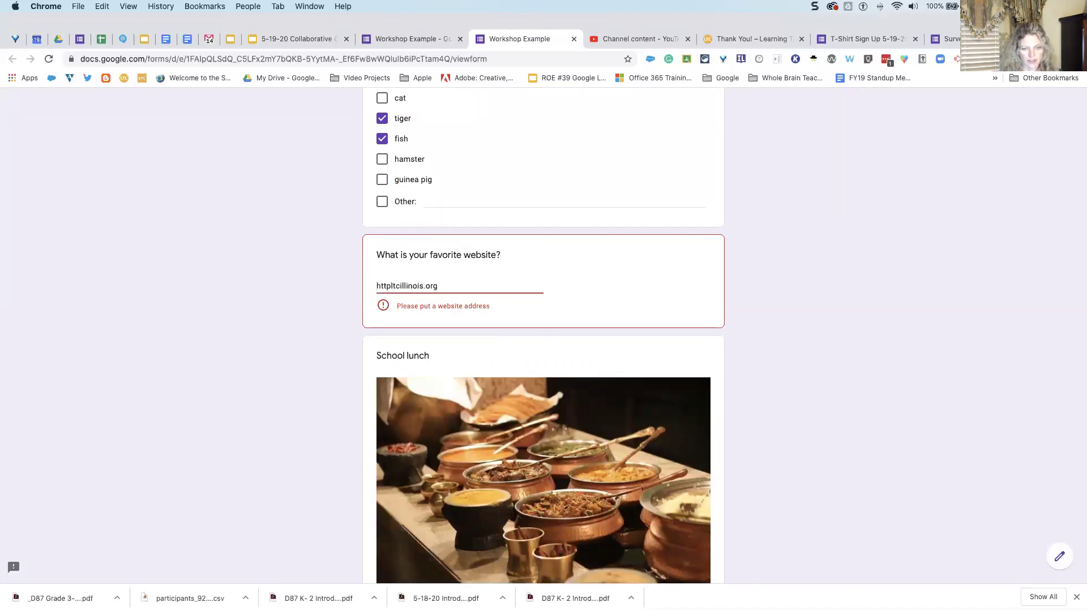
{"action": "type", "text": "://"}
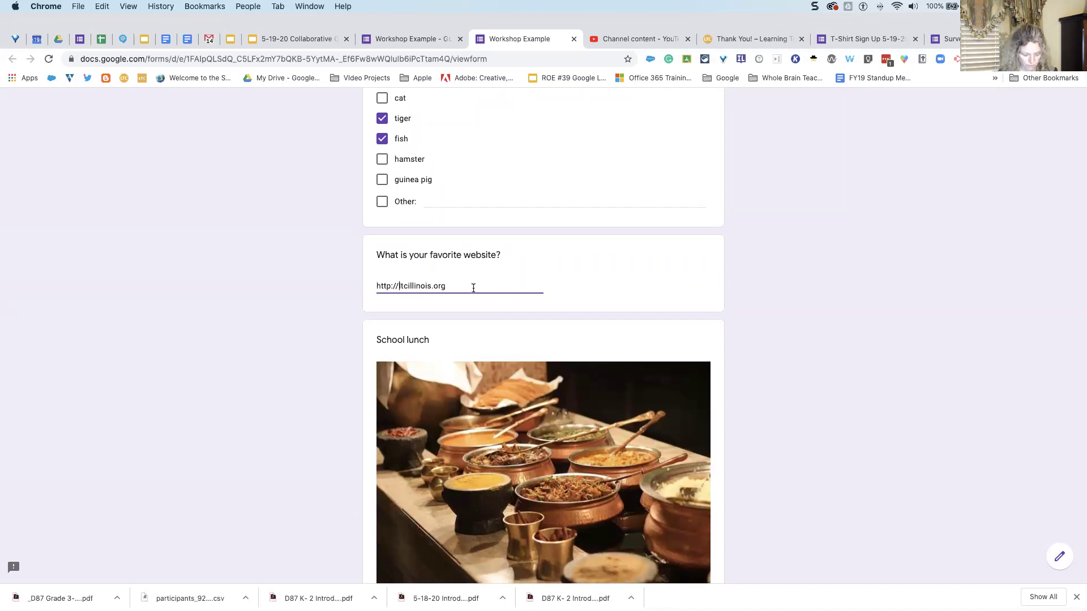
{"action": "type", "text": "www."}
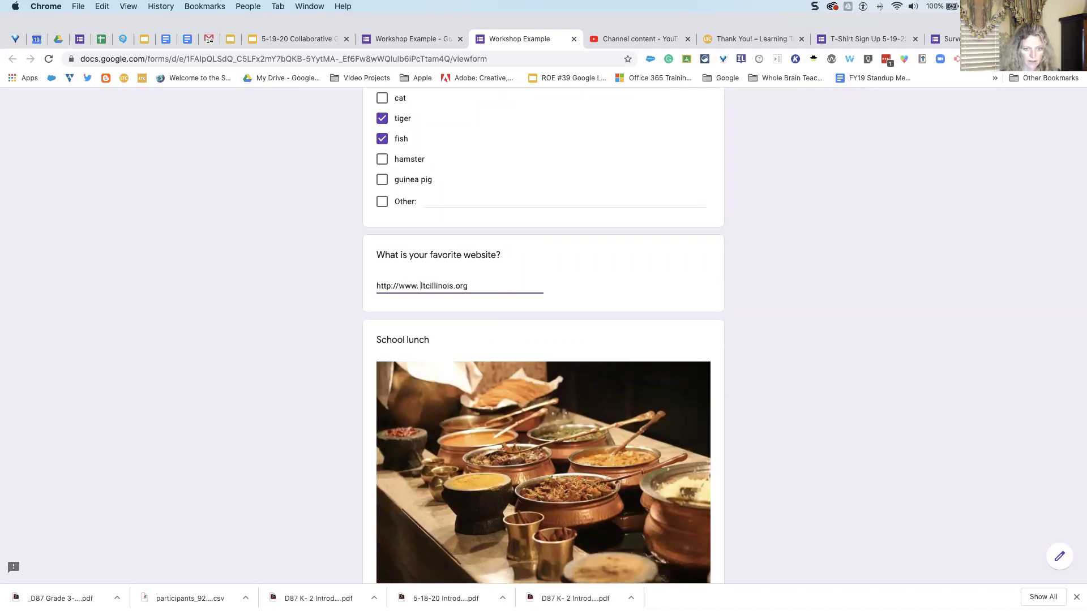
- Enter the classroom code and answer the capital of Illinois question with "springfield"
{"action": "scroll", "coordinate": [472, 287], "scroll_direction": "down", "scroll_amount": 10}
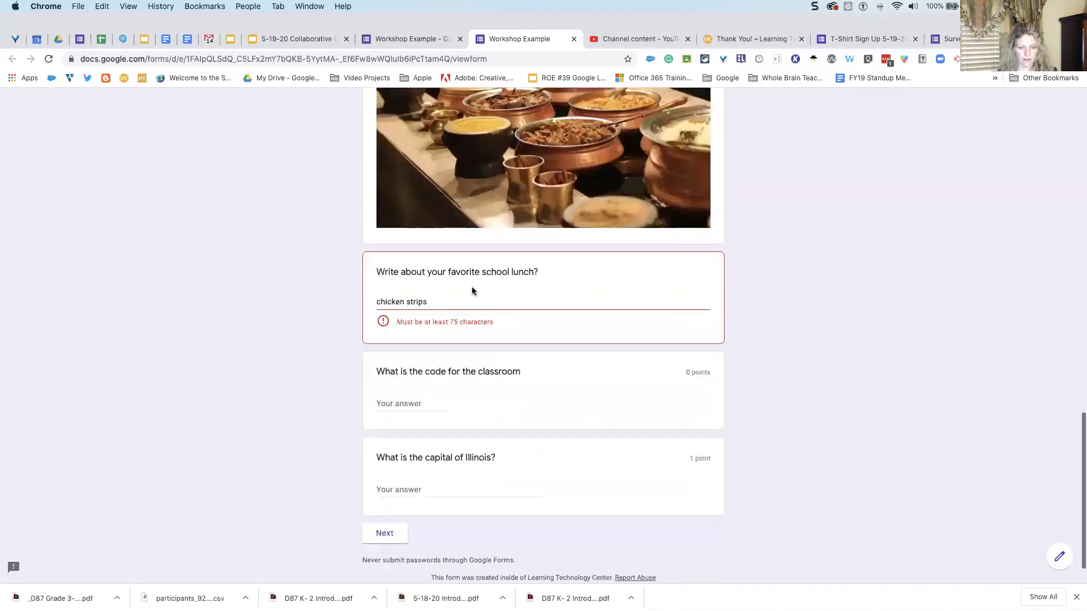
{"action": "left_click", "coordinate": [379, 268]}
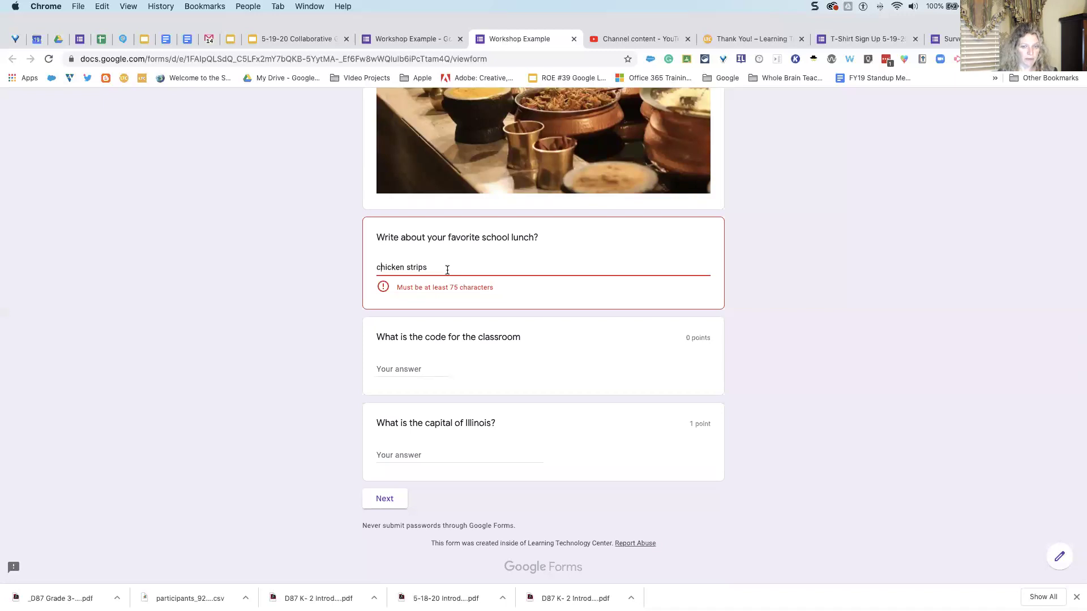
{"action": "left_click", "coordinate": [432, 371]}
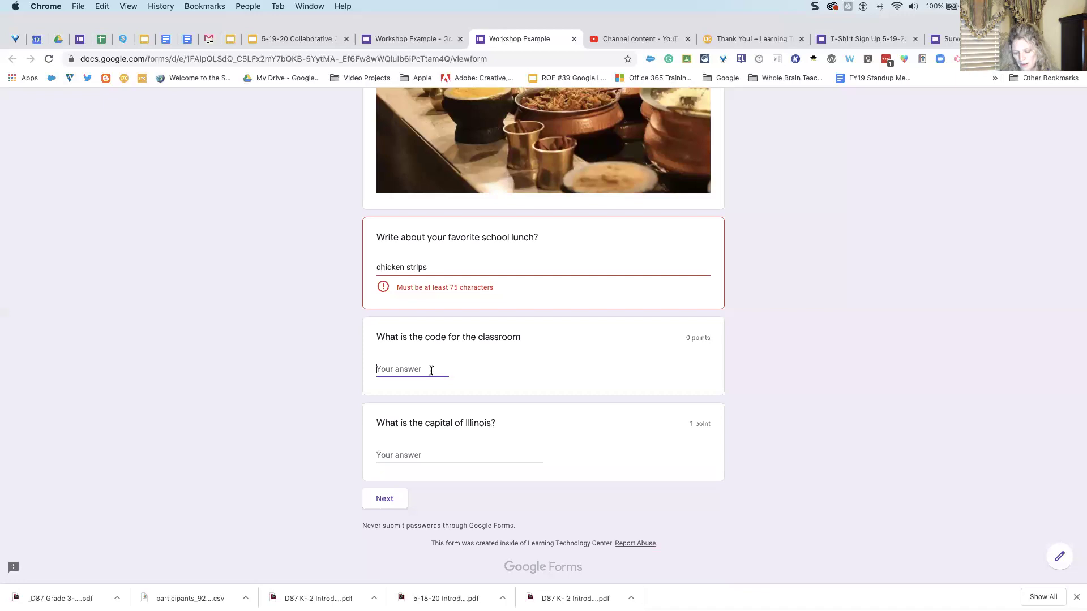
{"action": "type", "text": "8525"}
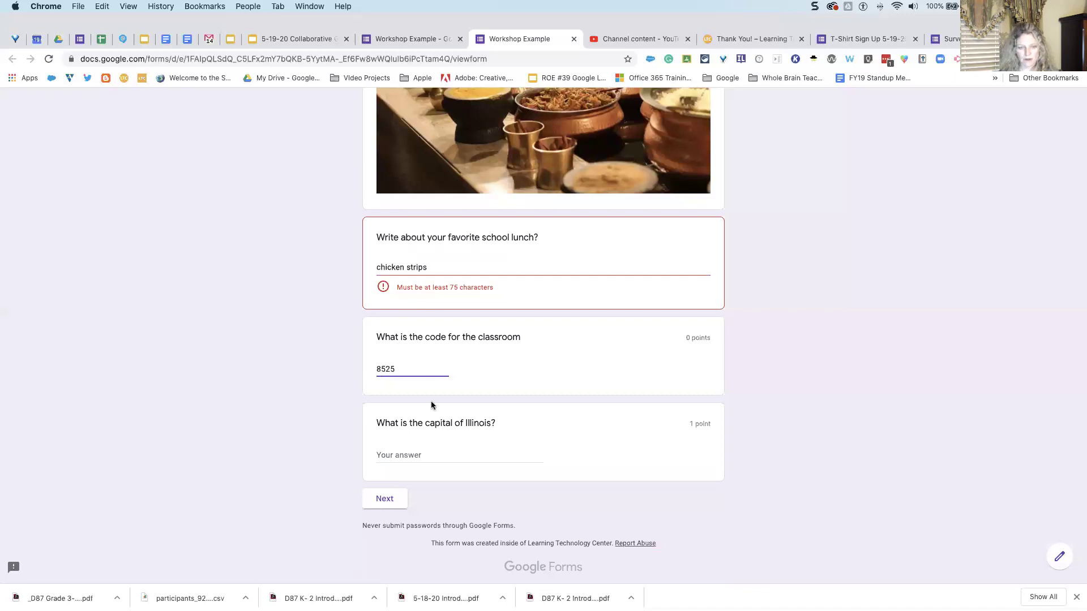
{"action": "left_click", "coordinate": [455, 453]}
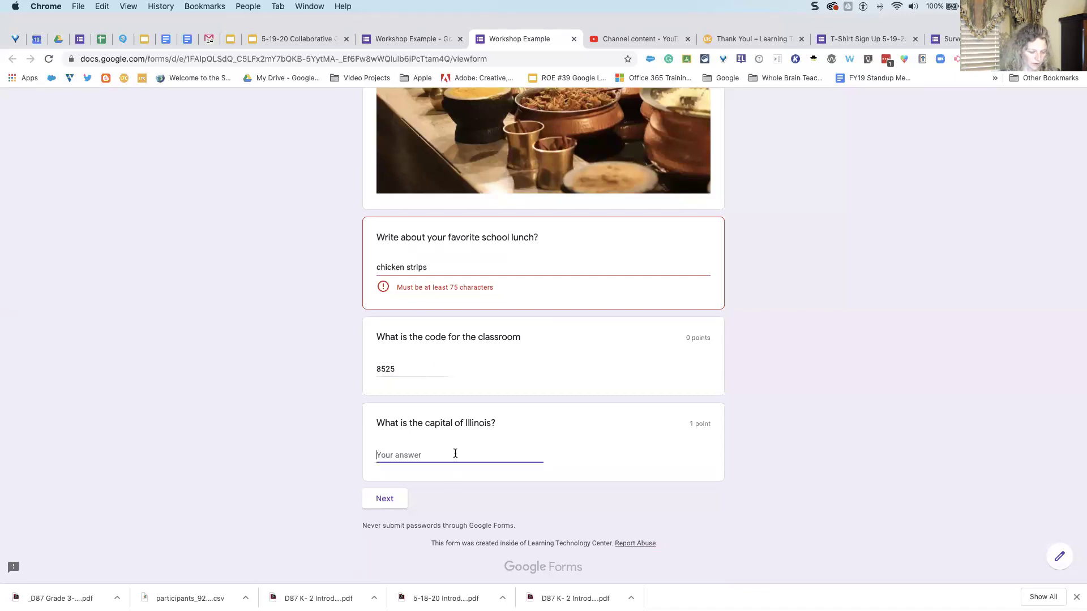
{"action": "type", "text": "springfield"}
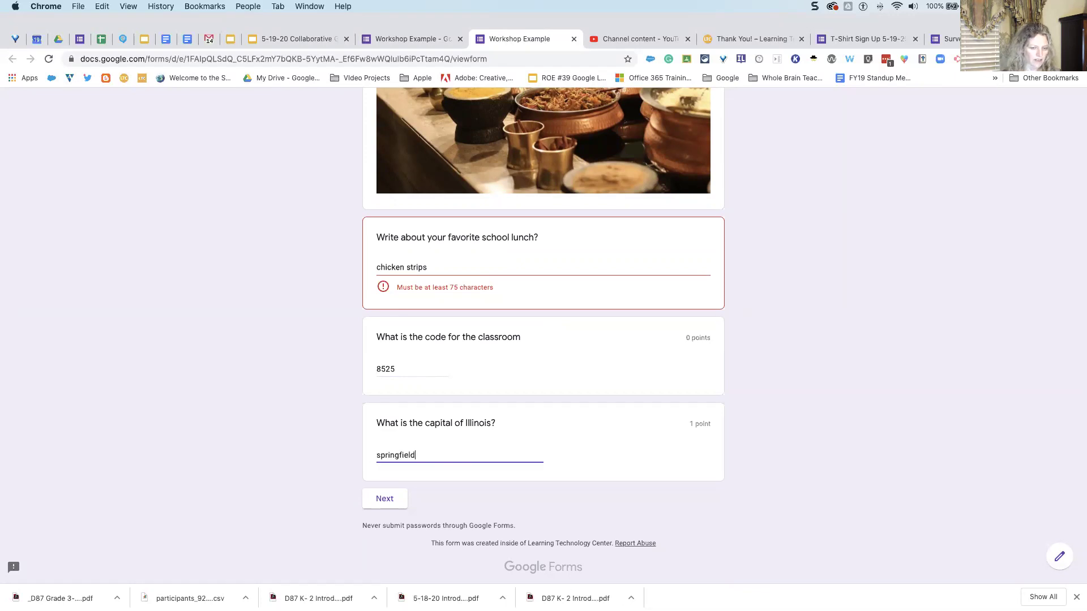
- Copy the question text "What is the code for the classroom" in front of "chicken strips" in the favorite school lunch answer
{"action": "left_click", "coordinate": [379, 267]}
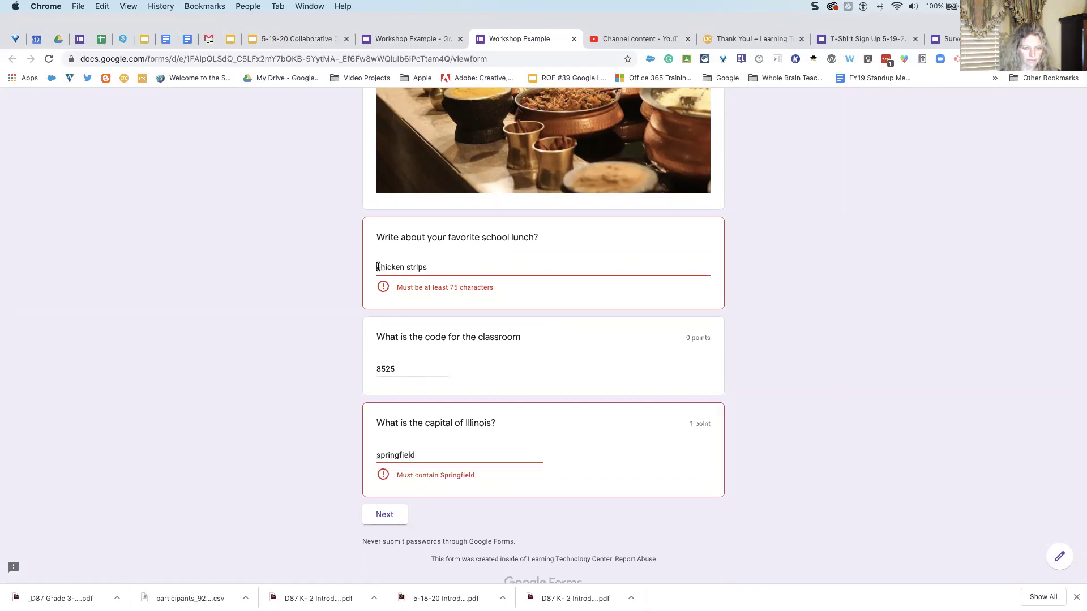
{"action": "left_click_drag", "start_coordinate": [376, 337], "coordinate": [521, 340]}
{"action": "key", "text": "super+c"}
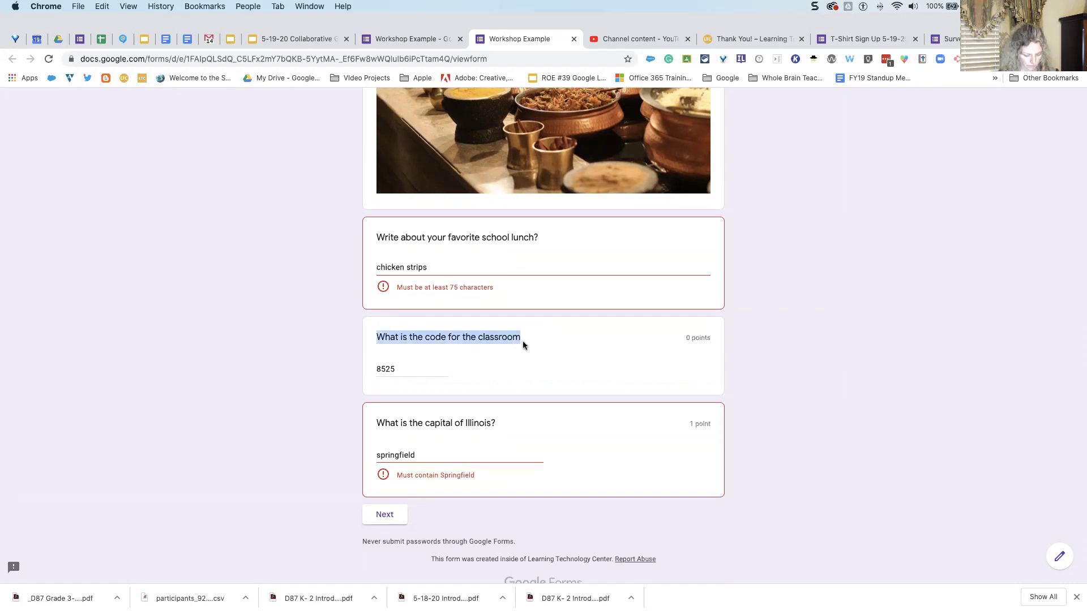
{"action": "left_click", "coordinate": [377, 268]}
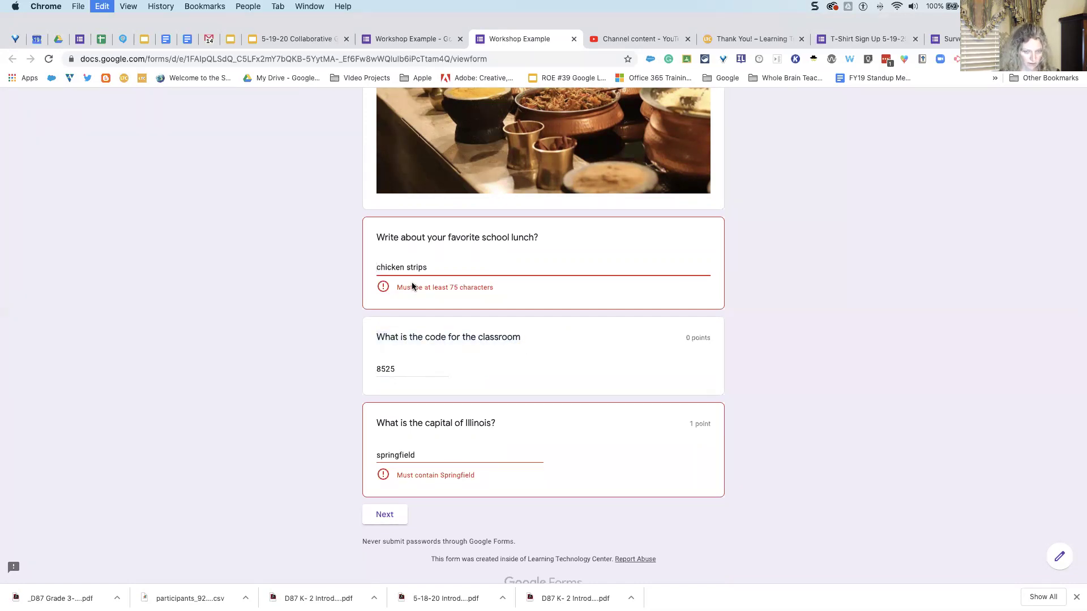
{"action": "key", "text": "super+v"}
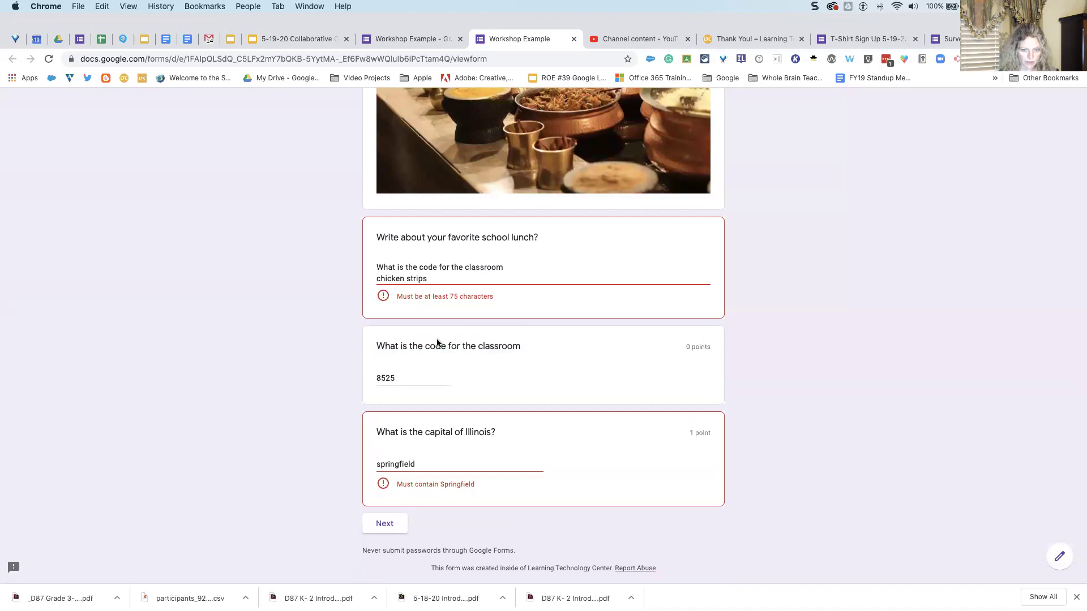
- Lengthen the favorite school lunch answer by appending a copy of its entire text at the end
{"action": "left_click_drag", "start_coordinate": [378, 265], "coordinate": [426, 276]}
{"action": "key", "text": "super+c"}
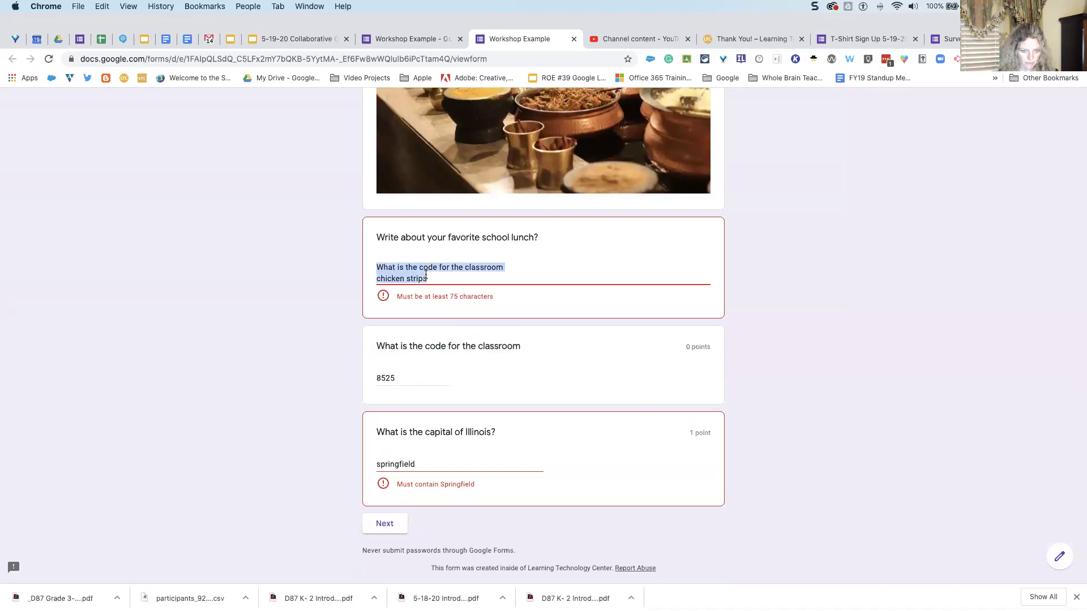
{"action": "left_click", "coordinate": [445, 280]}
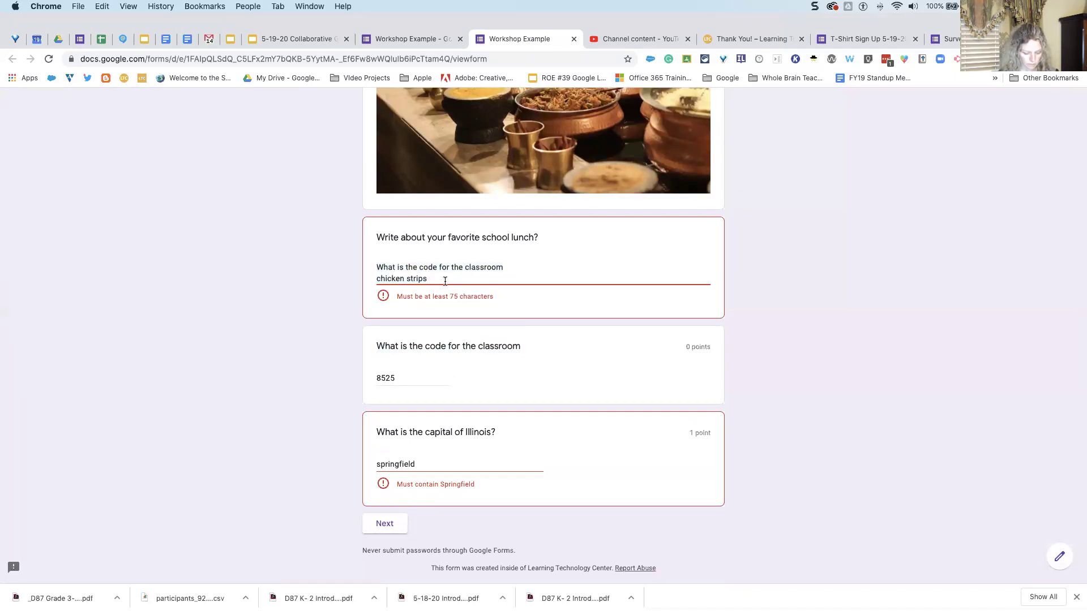
{"action": "key", "text": "super+v"}
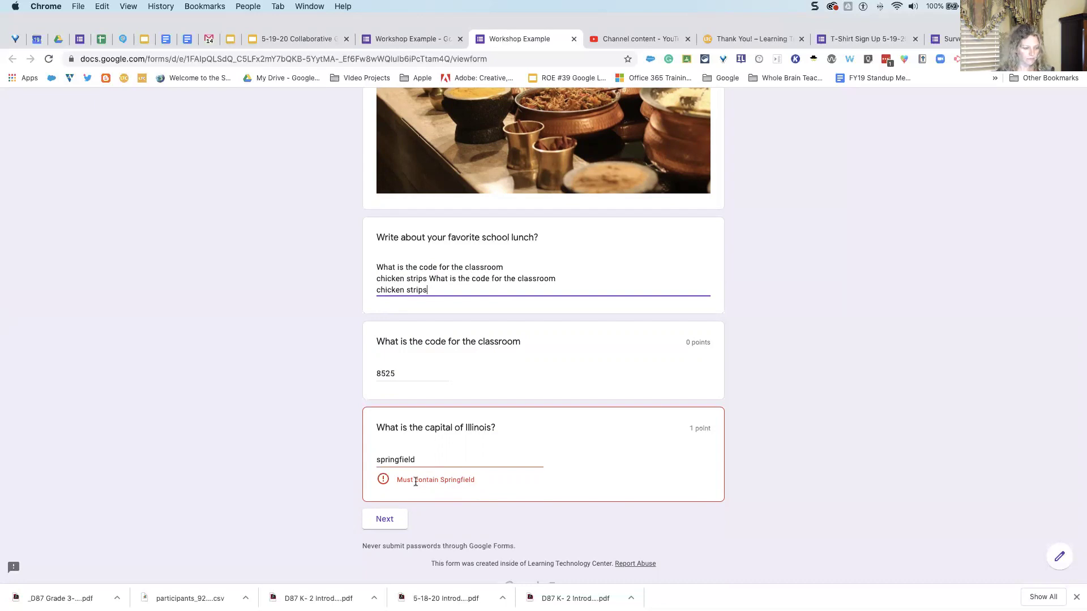
- Capitalize the capital of Illinois answer as "Springfield" and try to continue to the form's next section
{"action": "left_click", "coordinate": [379, 460]}
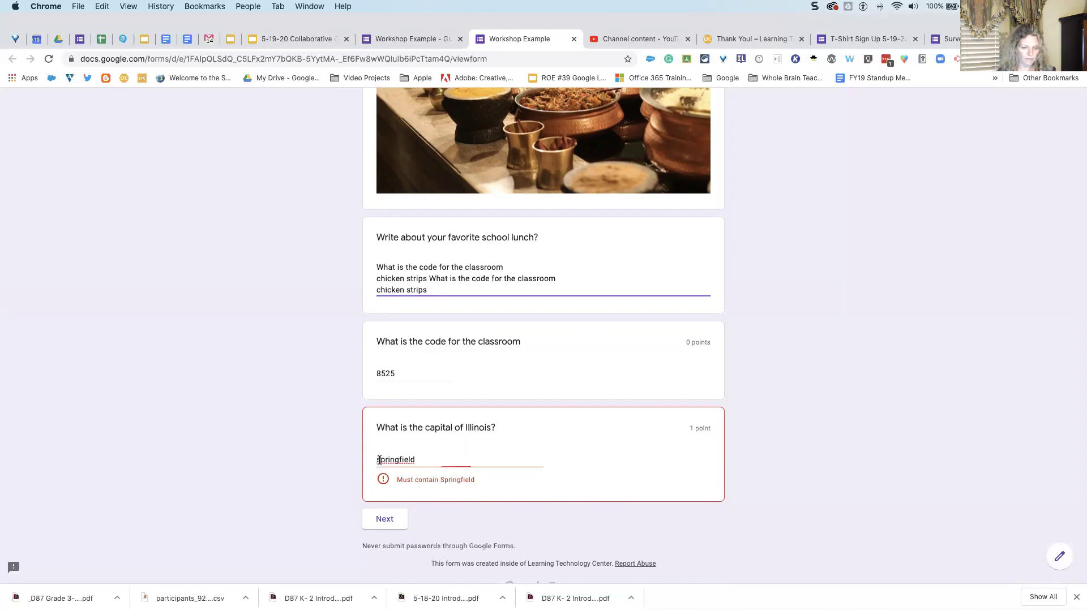
{"action": "key", "text": "BackSpace"}
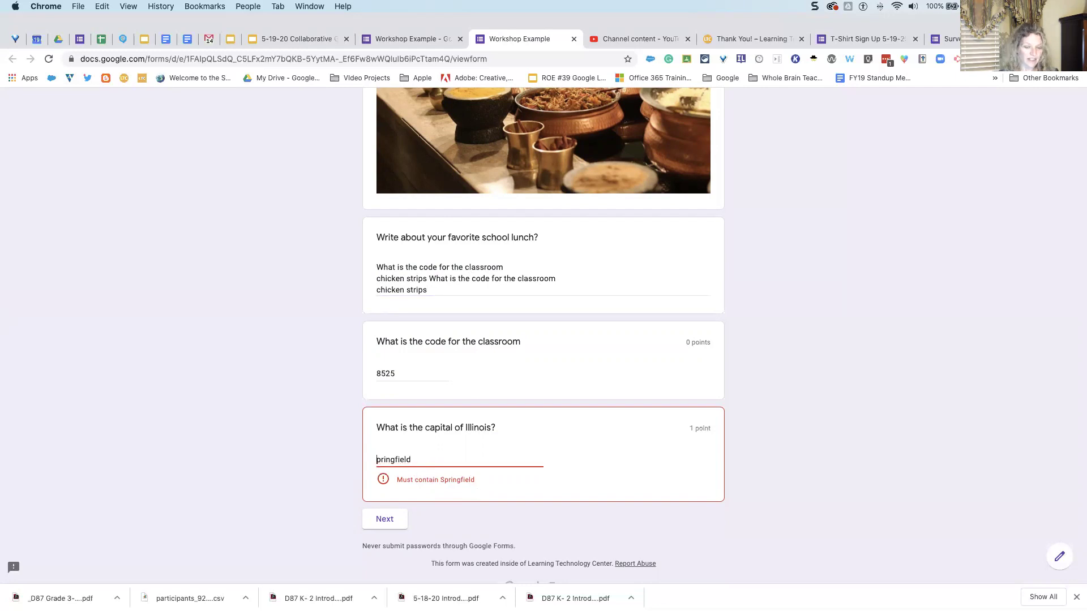
{"action": "type", "text": "S"}
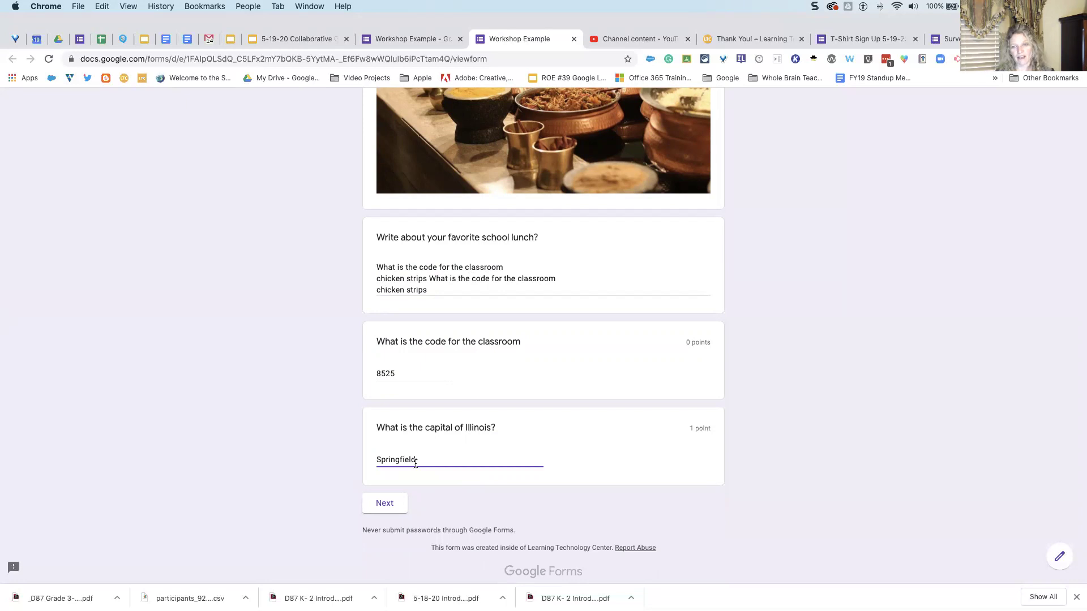
{"action": "left_click", "coordinate": [387, 503]}
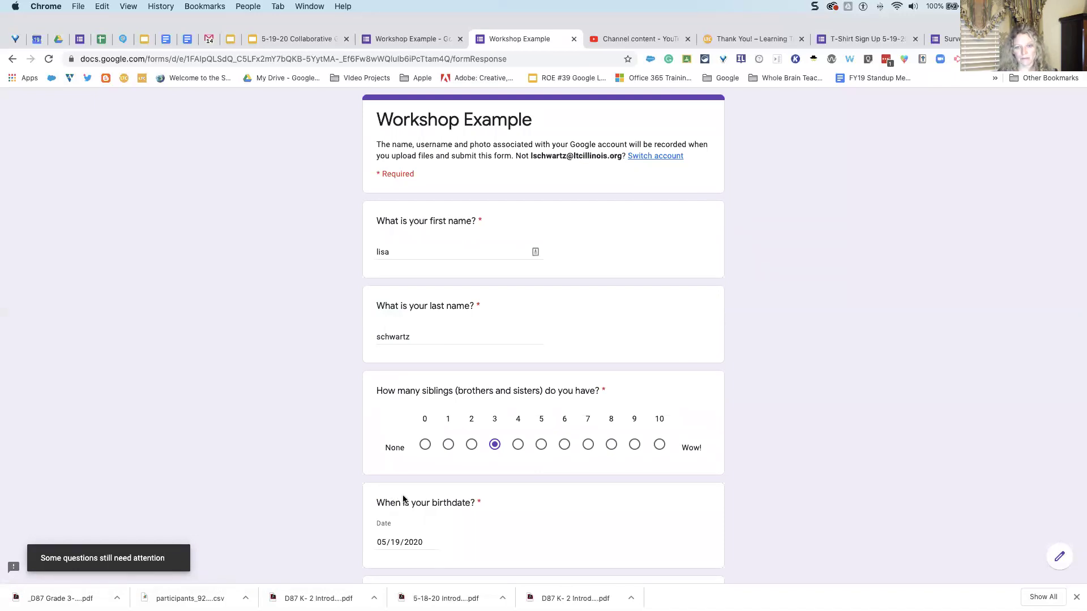
{"action": "scroll", "coordinate": [405, 498], "scroll_direction": "down", "scroll_amount": 4}
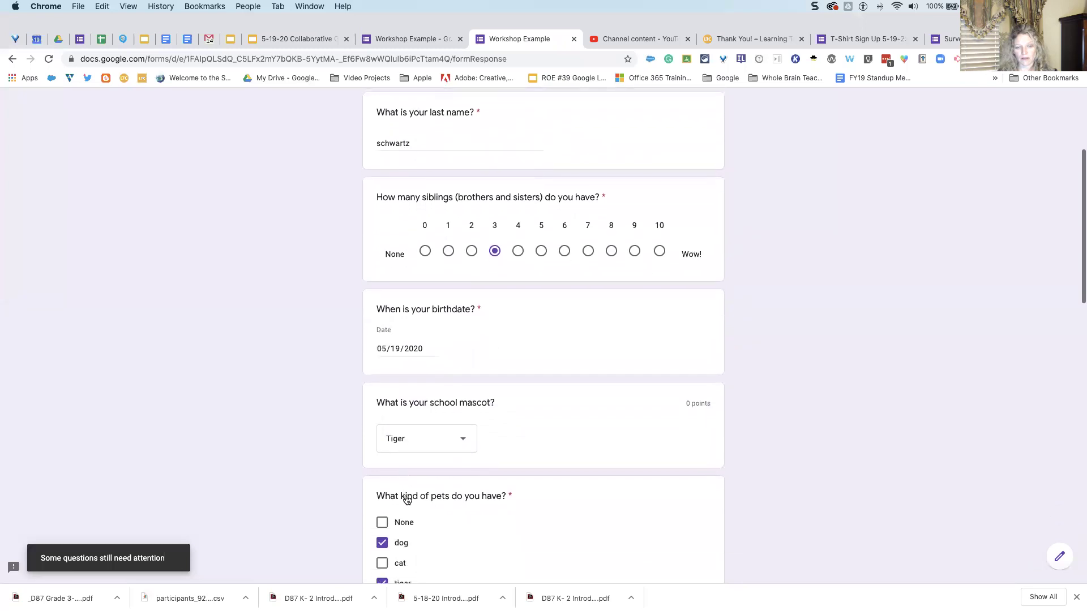
{"action": "scroll", "coordinate": [405, 496], "scroll_direction": "down", "scroll_amount": 7}
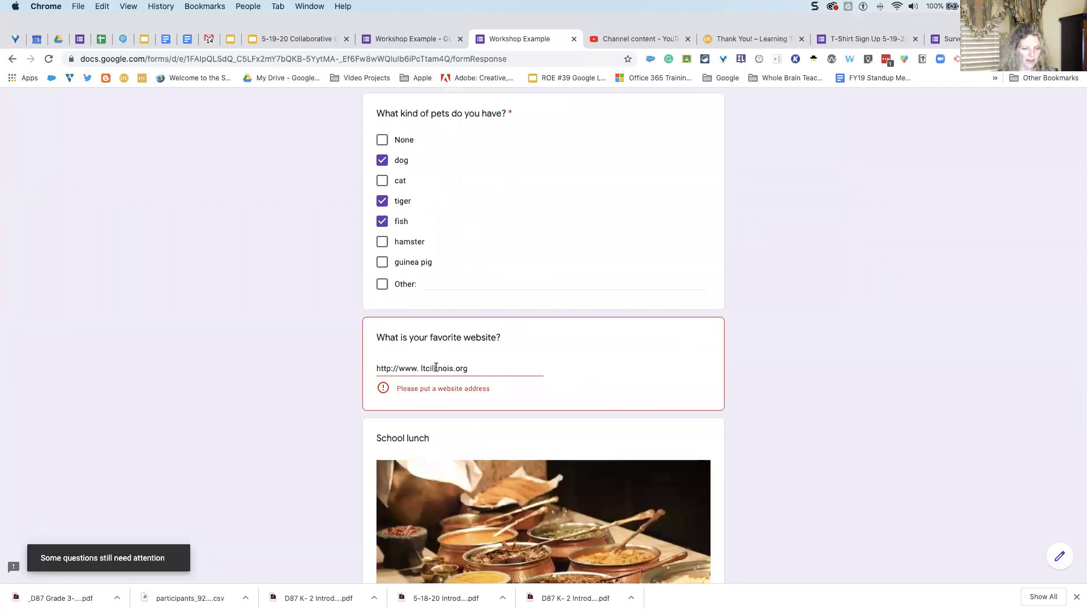
{"action": "left_click", "coordinate": [419, 369]}
{"action": "key", "text": "BackSpace"}
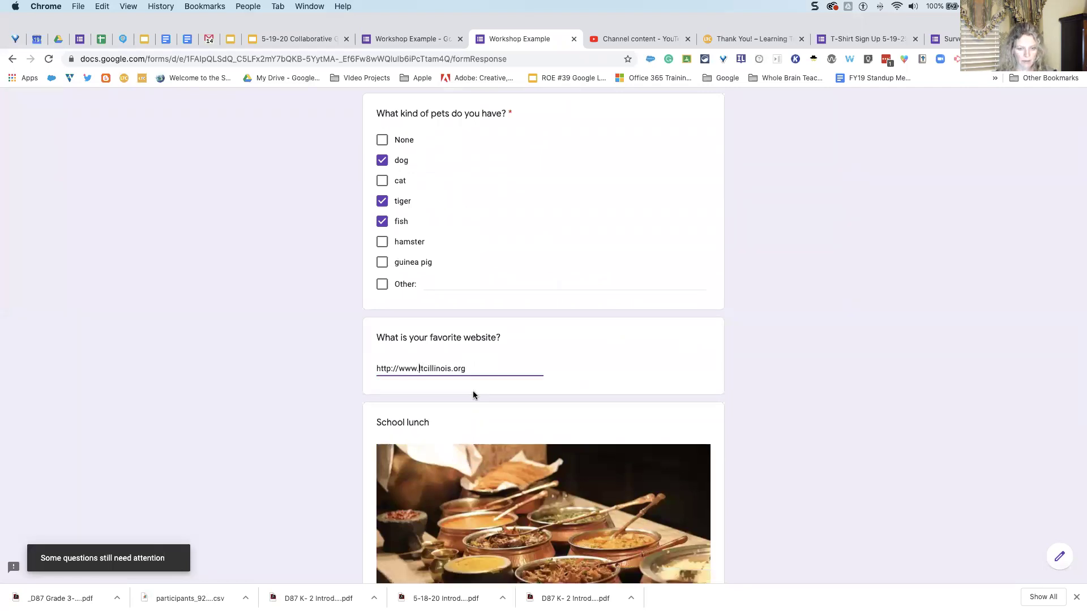
- Advance the form preview past the first section and the Multiple Choice section to the Games section
{"action": "scroll", "coordinate": [461, 403], "scroll_direction": "down", "scroll_amount": 10}
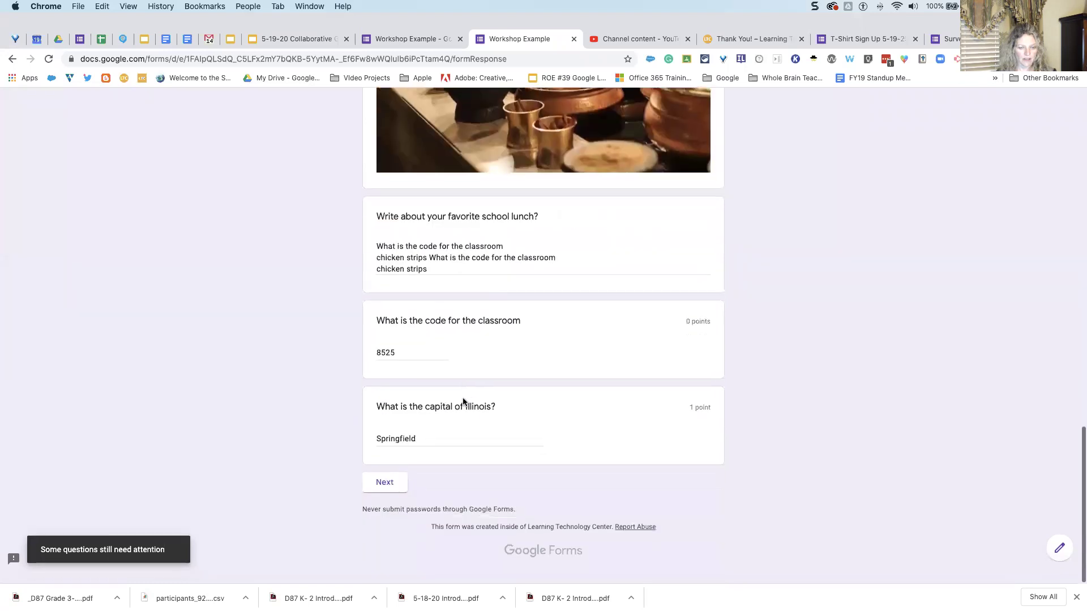
{"action": "left_click", "coordinate": [399, 489]}
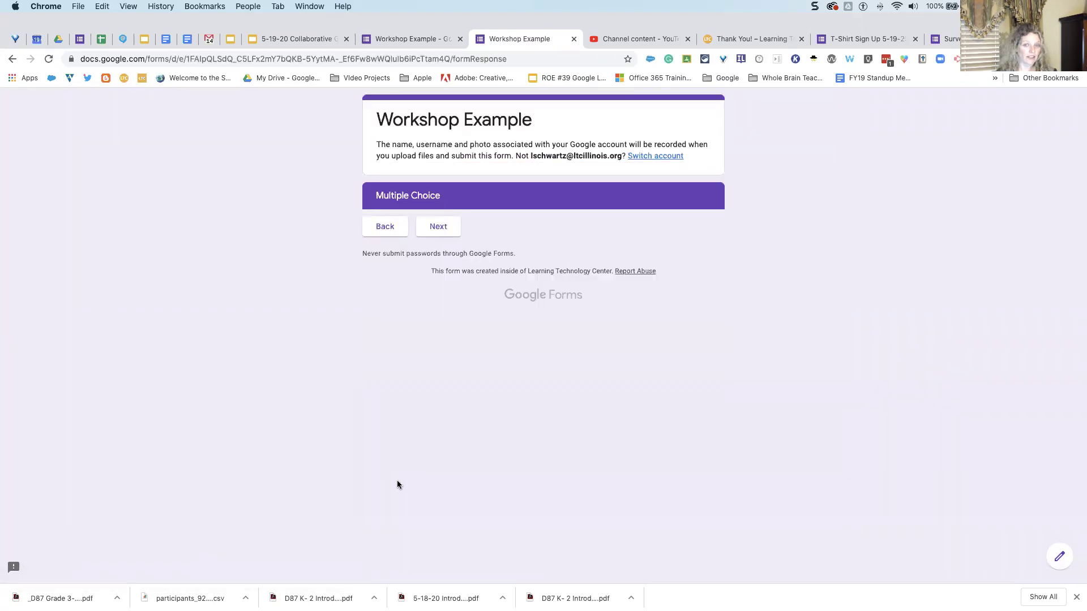
{"action": "left_click", "coordinate": [448, 231]}
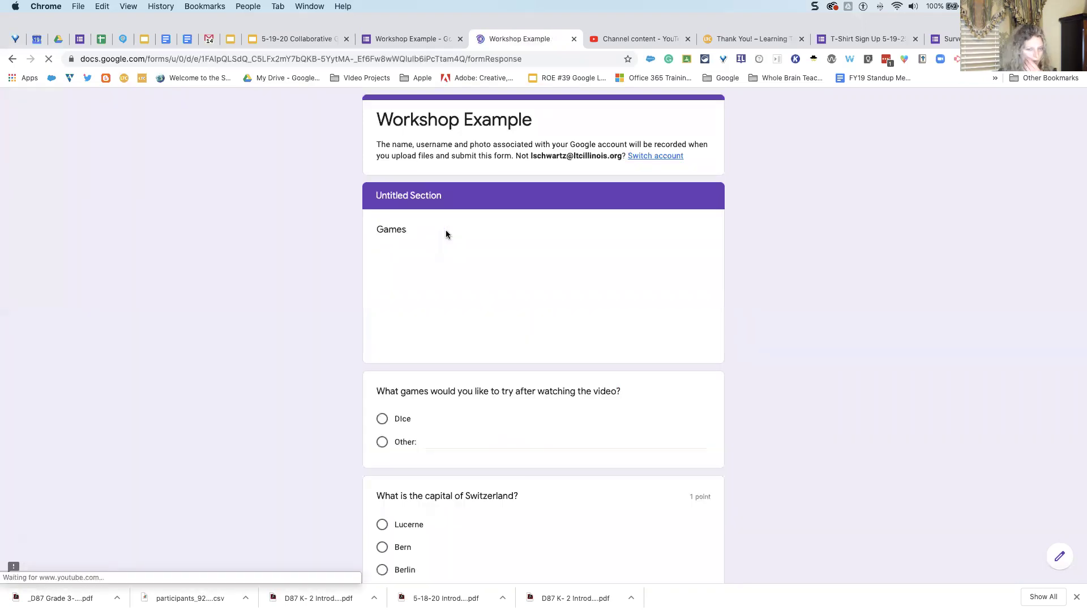
- Look over the Games section's video, capital-city and photo upload questions, leaving them blank, and submit the form response
{"action": "scroll", "coordinate": [460, 411], "scroll_direction": "down", "scroll_amount": 3}
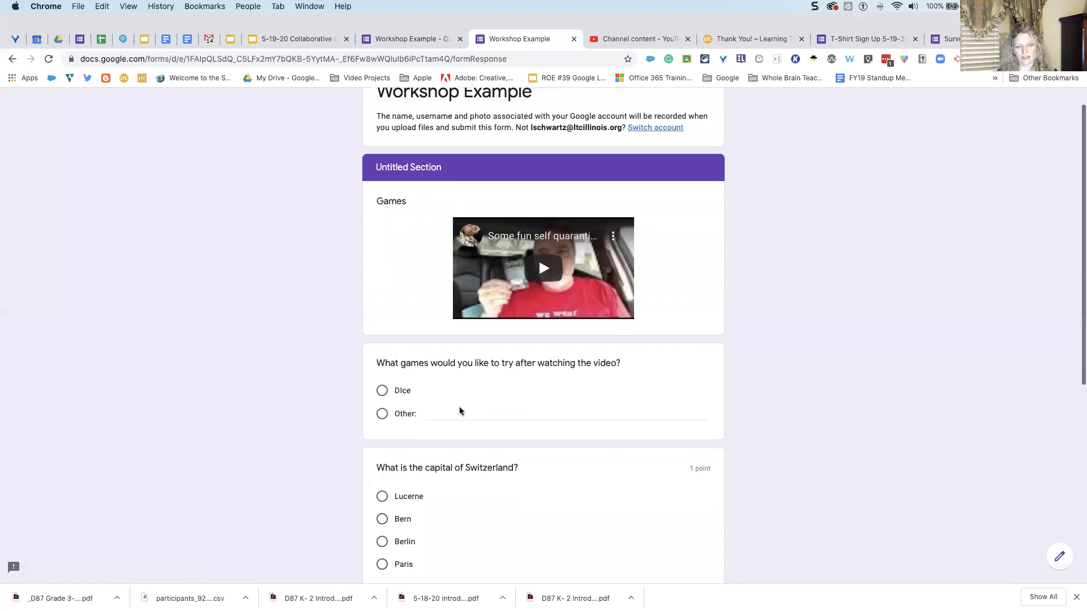
{"action": "scroll", "coordinate": [460, 411], "scroll_direction": "up", "scroll_amount": 3}
{"action": "scroll", "coordinate": [460, 411], "scroll_direction": "down", "scroll_amount": 1}
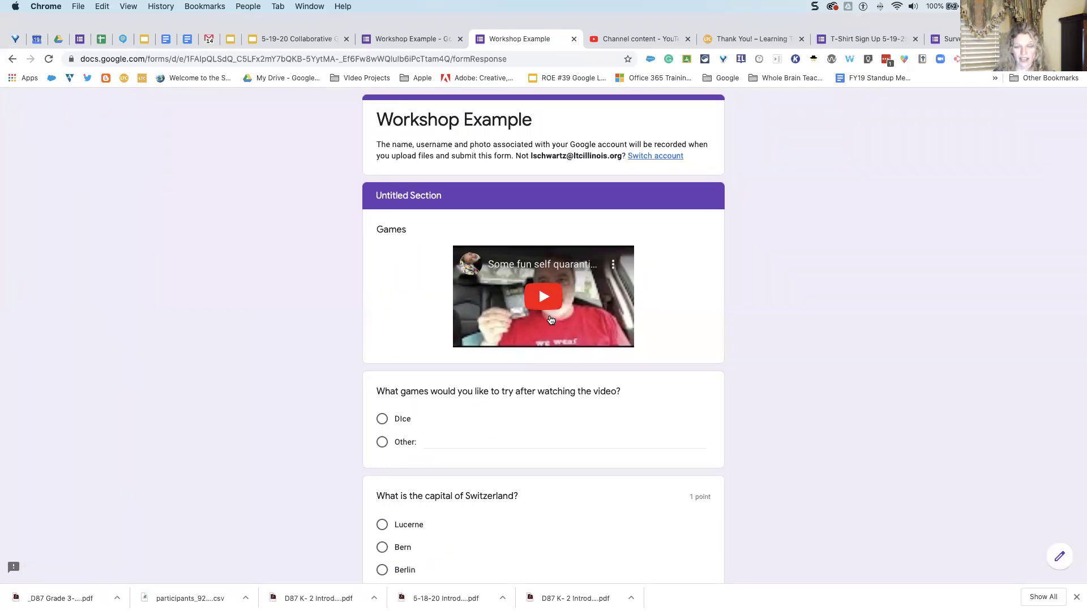
{"action": "scroll", "coordinate": [480, 403], "scroll_direction": "down", "scroll_amount": 7}
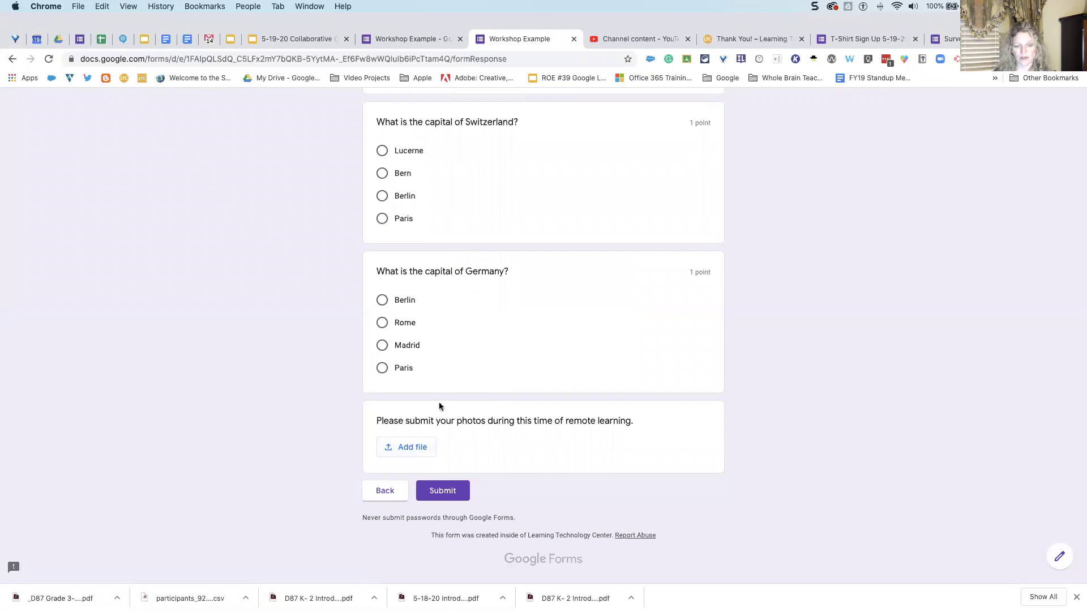
{"action": "left_click", "coordinate": [443, 491]}
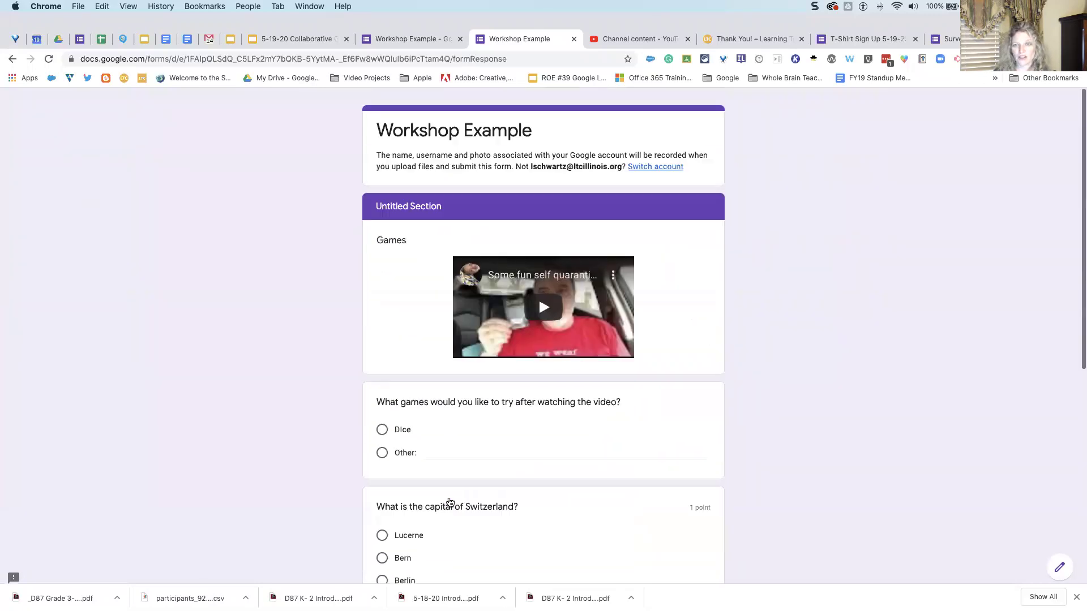
{"action": "scroll", "coordinate": [449, 501], "scroll_direction": "down", "scroll_amount": 15}
{"action": "left_click", "coordinate": [442, 490]}
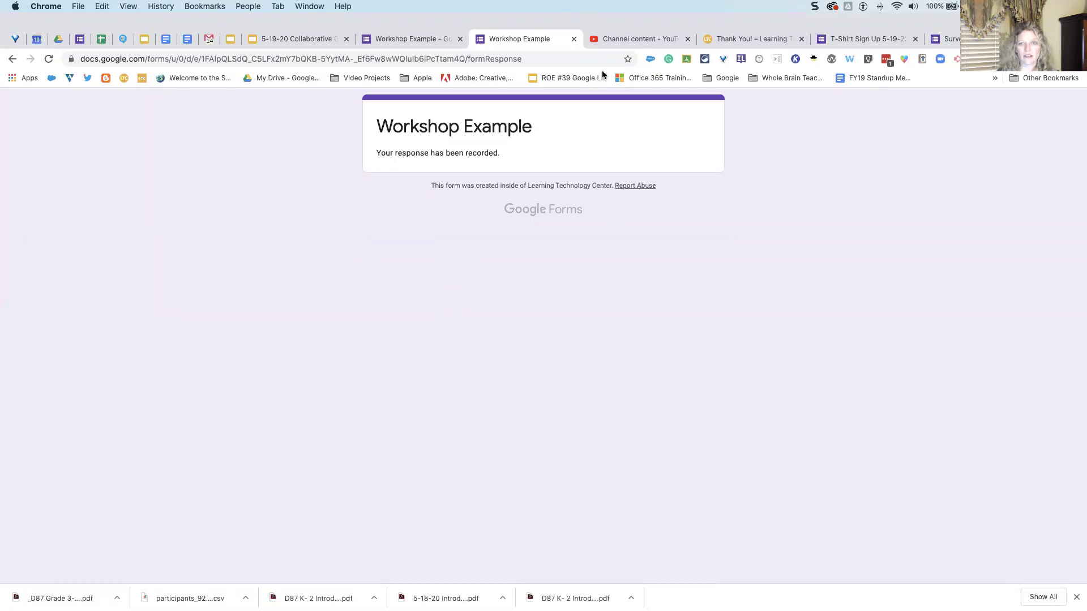
- Return to the Workshop Example form editor and make the "What is your school mascot?" question required
{"action": "left_click", "coordinate": [420, 39]}
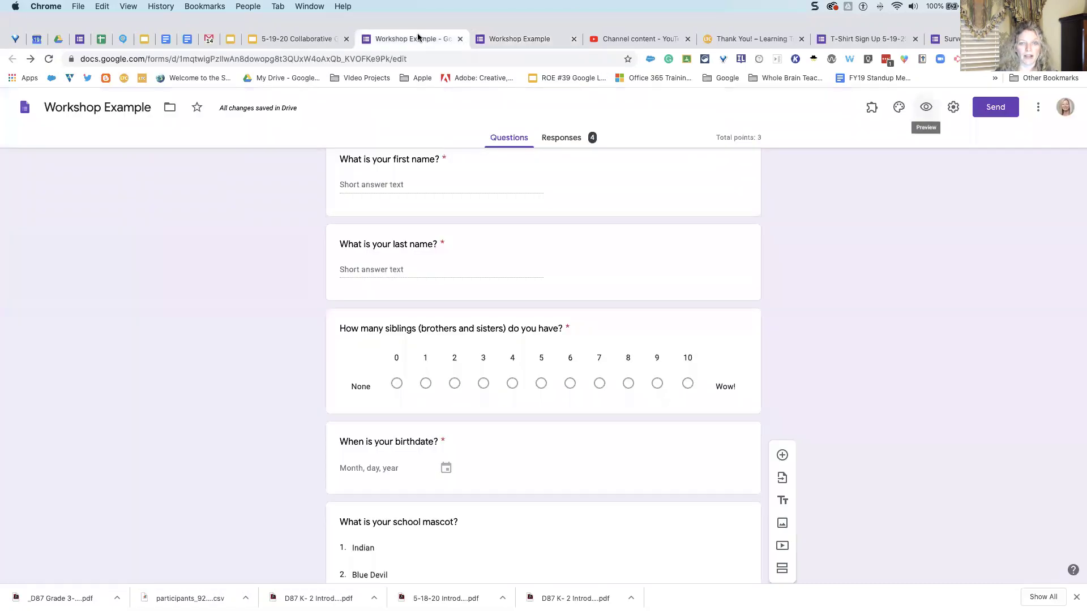
{"action": "scroll", "coordinate": [601, 171], "scroll_direction": "up", "scroll_amount": 3}
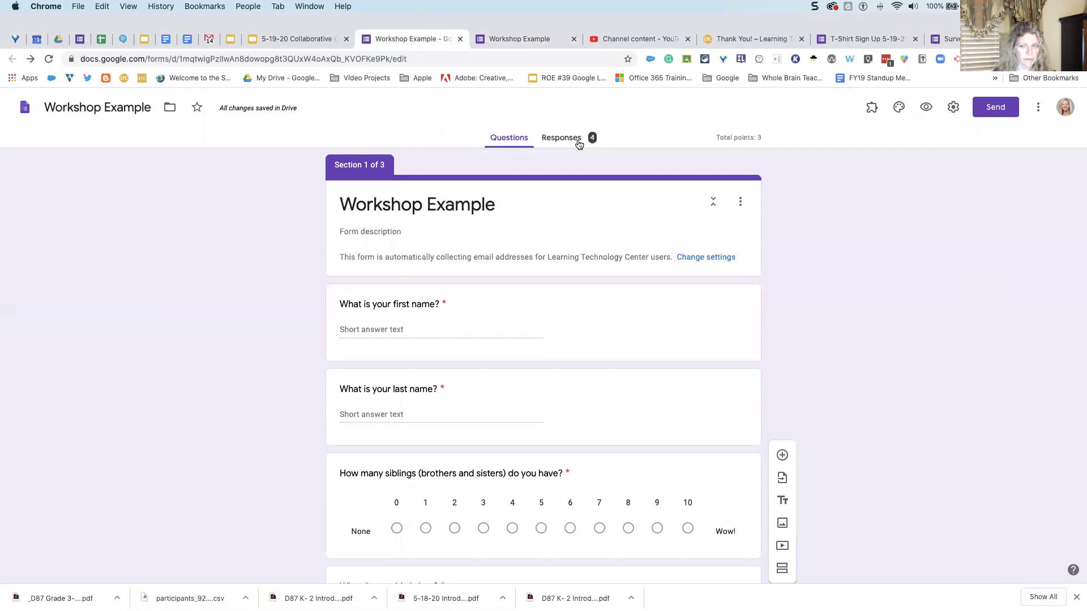
{"action": "scroll", "coordinate": [573, 232], "scroll_direction": "down", "scroll_amount": 15}
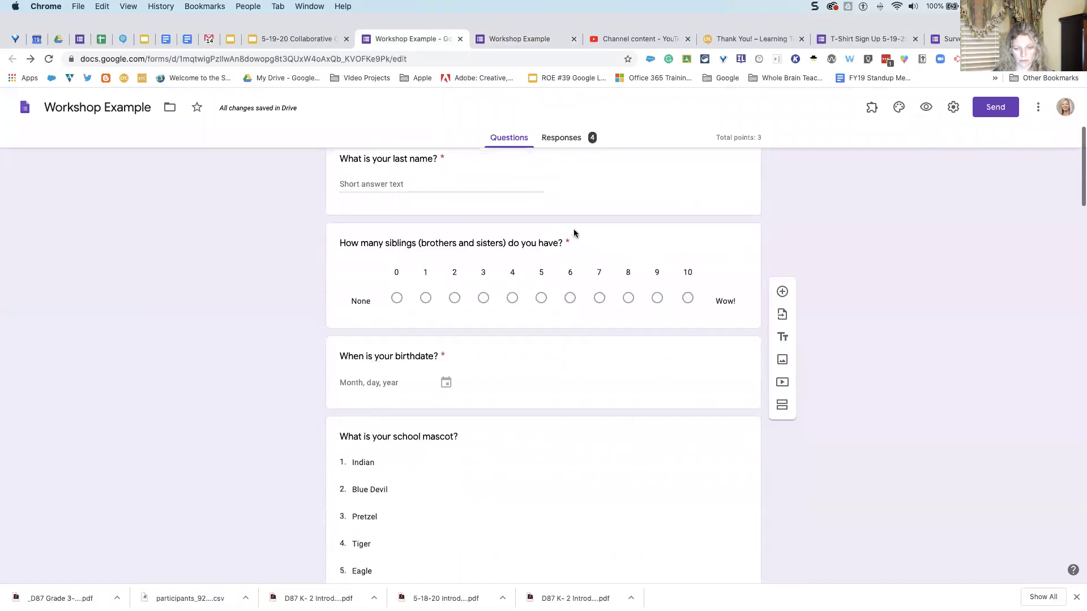
{"action": "scroll", "coordinate": [574, 230], "scroll_direction": "down", "scroll_amount": 7}
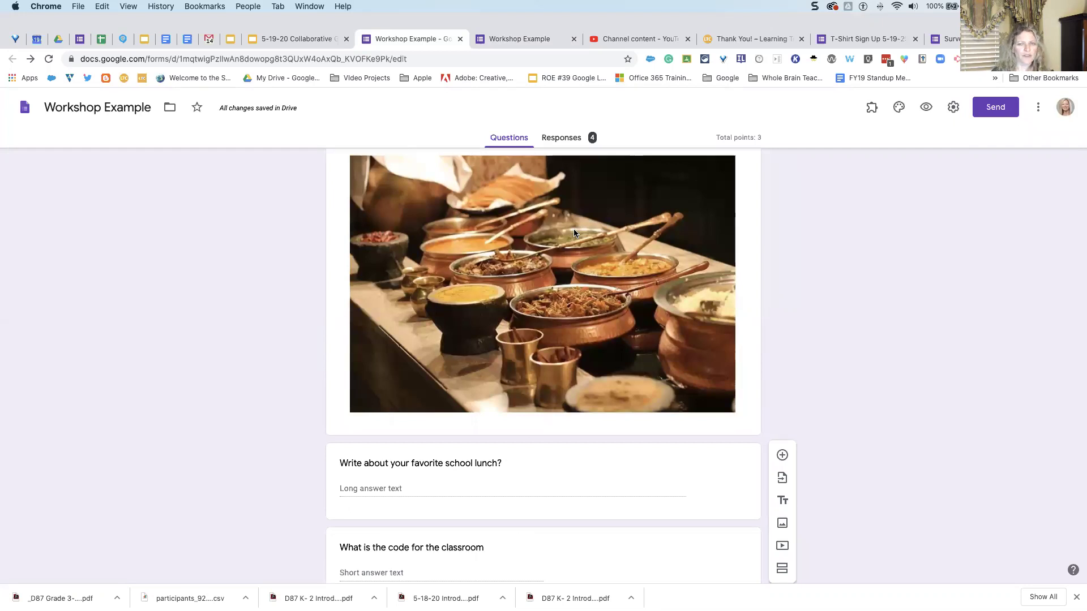
{"action": "scroll", "coordinate": [573, 229], "scroll_direction": "up", "scroll_amount": 10}
{"action": "scroll", "coordinate": [574, 233], "scroll_direction": "up", "scroll_amount": 5}
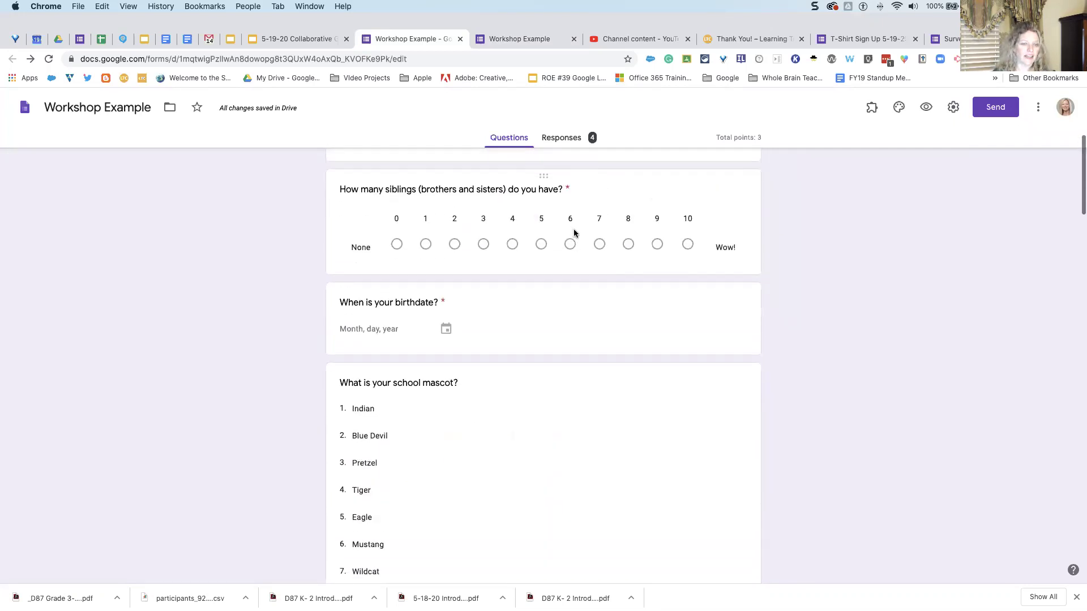
{"action": "left_click", "coordinate": [488, 420]}
{"action": "scroll", "coordinate": [491, 417], "scroll_direction": "down", "scroll_amount": 5}
{"action": "left_click", "coordinate": [712, 421]}
{"action": "scroll", "coordinate": [566, 329], "scroll_direction": "up", "scroll_amount": 6}
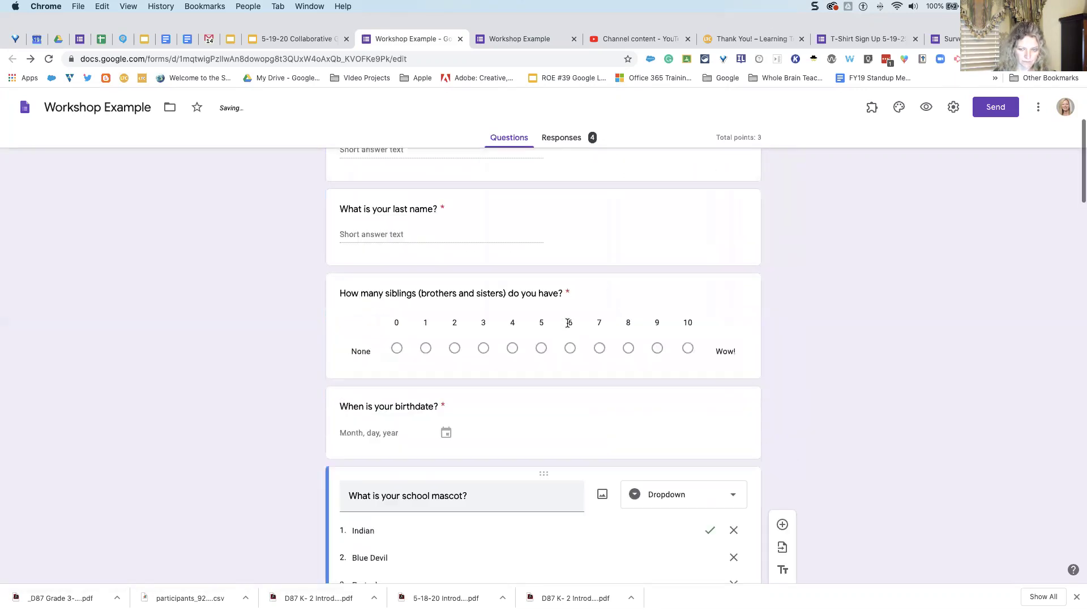
{"action": "scroll", "coordinate": [568, 322], "scroll_direction": "up", "scroll_amount": 4}
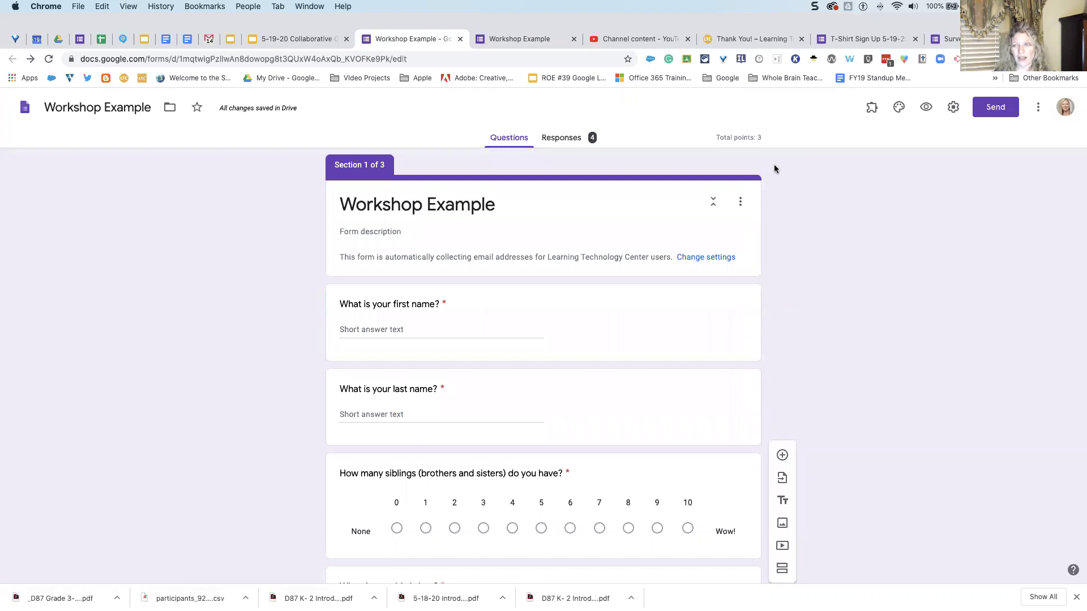
- Open the form settings and review the general options for email collection, sign-in, response limit, respondent permissions and maximum upload size
{"action": "left_click", "coordinate": [955, 108]}
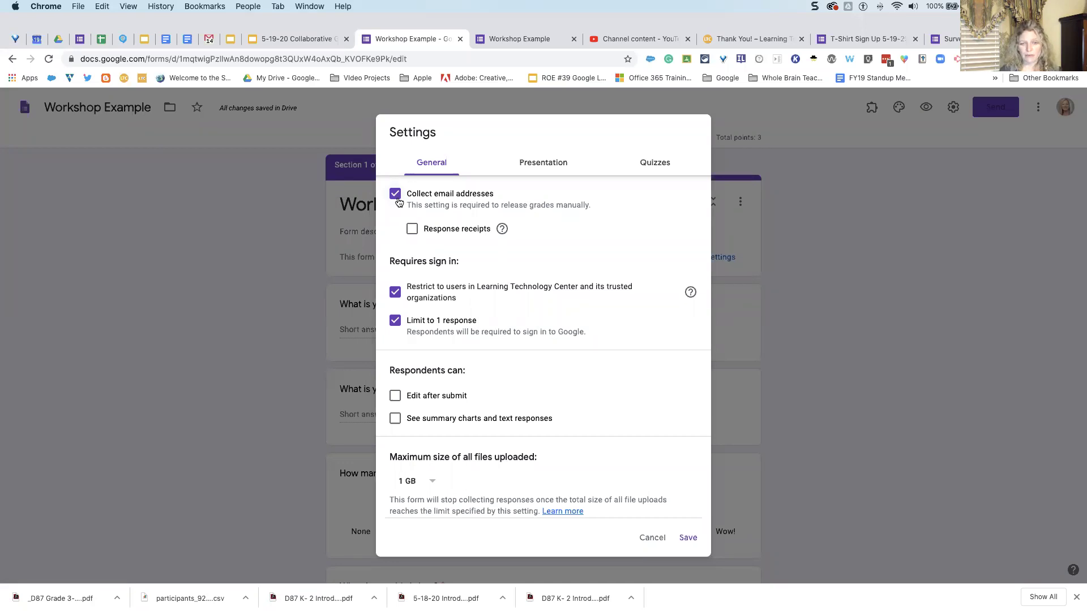
{"action": "scroll", "coordinate": [399, 202], "scroll_direction": "down", "scroll_amount": 1}
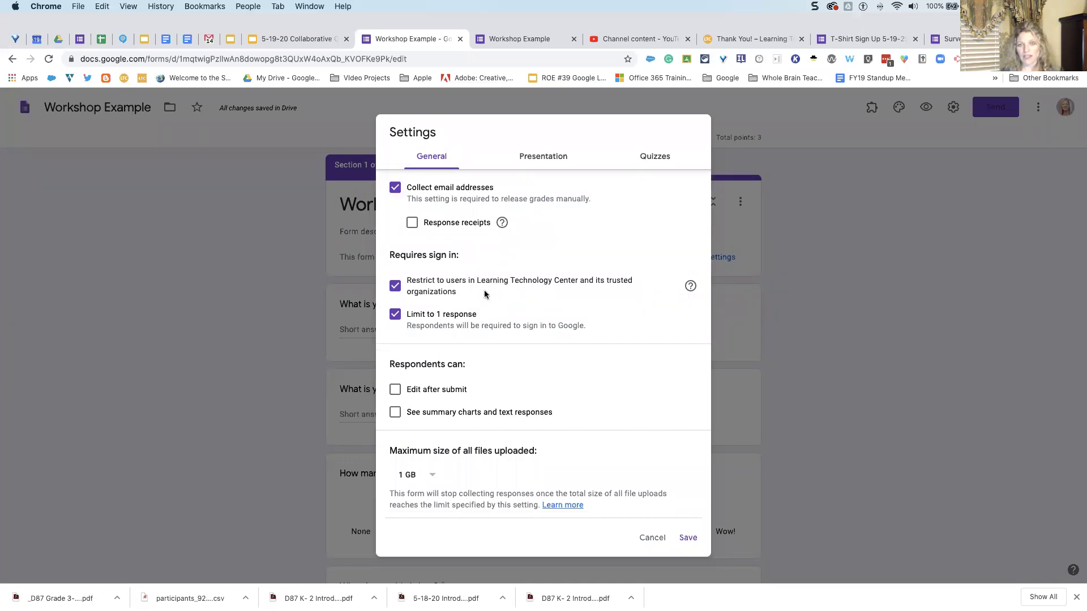
{"action": "right_click", "coordinate": [397, 321]}
{"action": "left_click", "coordinate": [395, 320]}
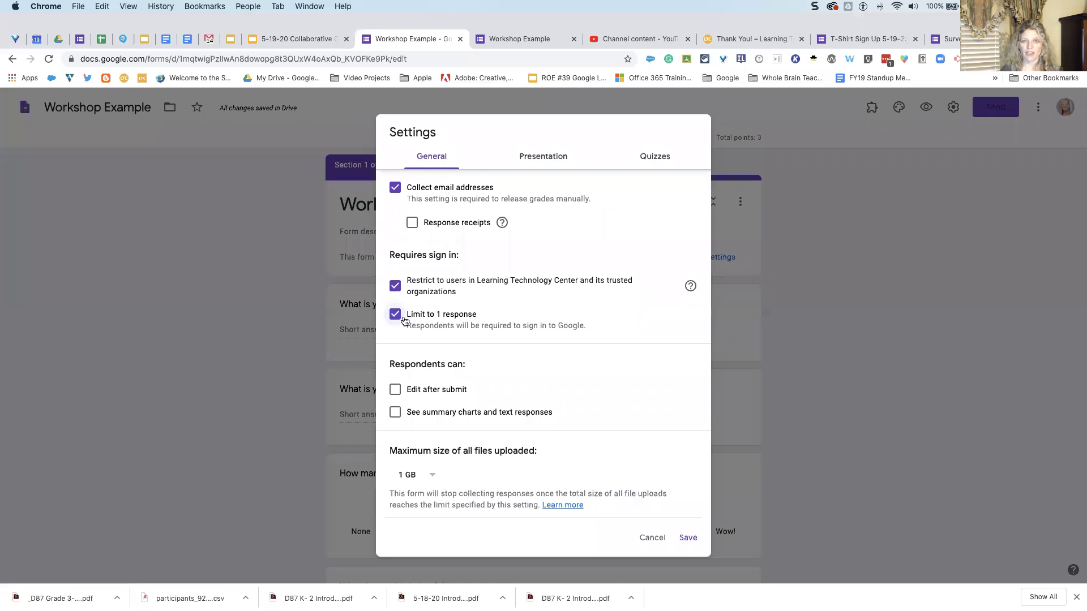
{"action": "scroll", "coordinate": [402, 320], "scroll_direction": "down", "scroll_amount": 2}
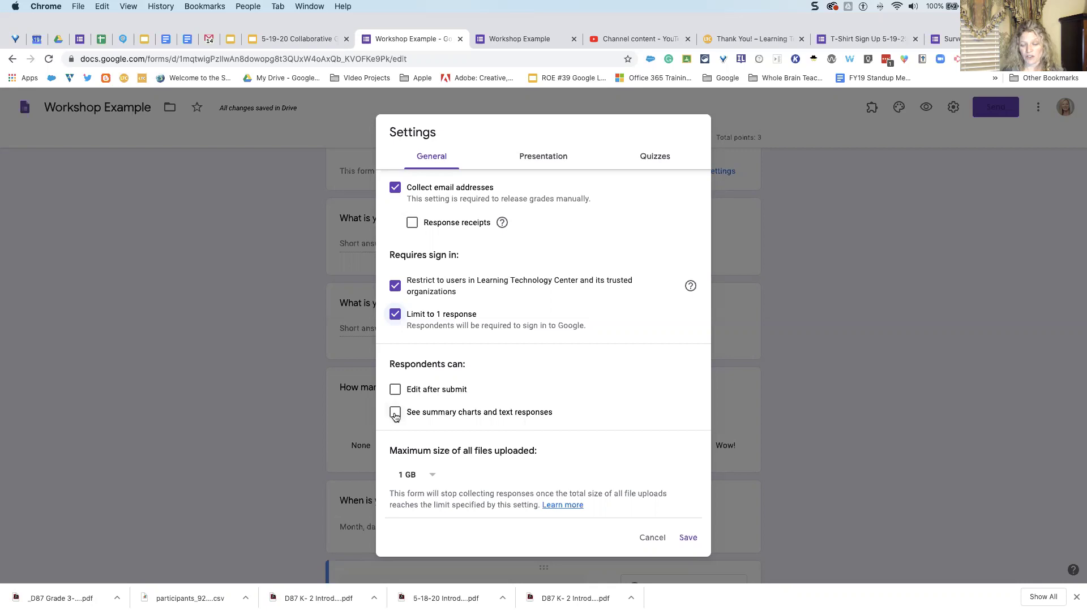
{"action": "scroll", "coordinate": [434, 414], "scroll_direction": "down", "scroll_amount": 2}
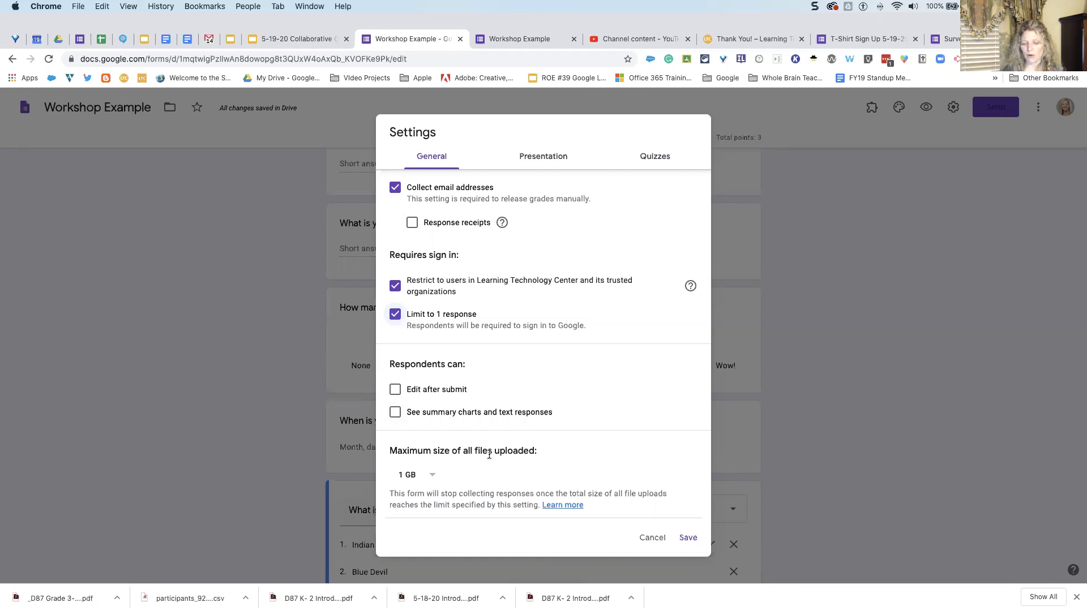
{"action": "left_click", "coordinate": [432, 477]}
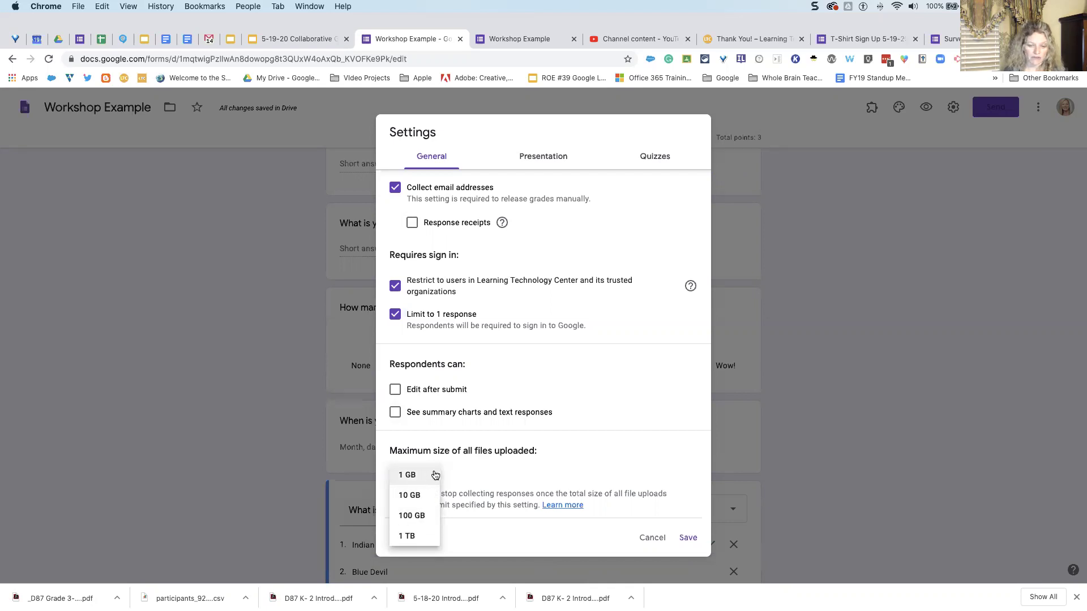
{"action": "left_click", "coordinate": [457, 469]}
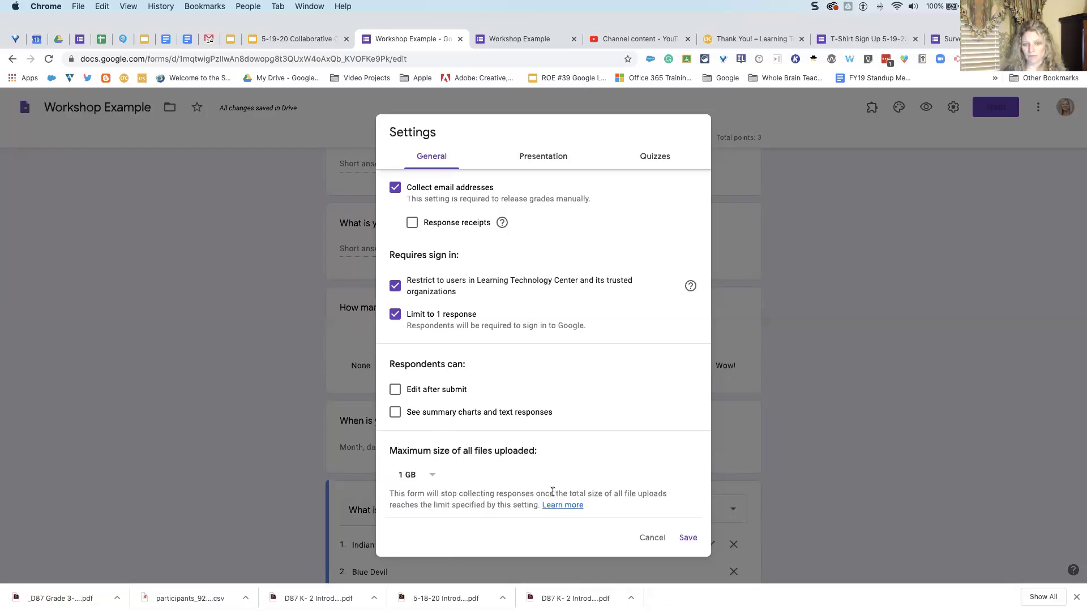
- Review the presentation settings for the progress bar, question order shuffling and confirmation message
{"action": "left_click", "coordinate": [530, 164]}
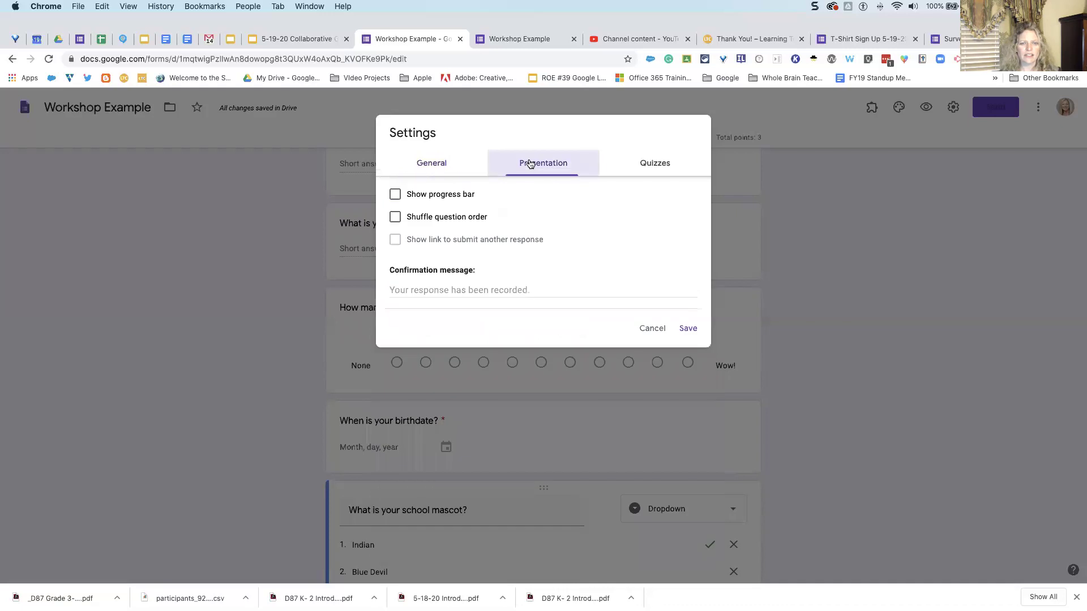
{"action": "scroll", "coordinate": [399, 203], "scroll_direction": "up", "scroll_amount": 1}
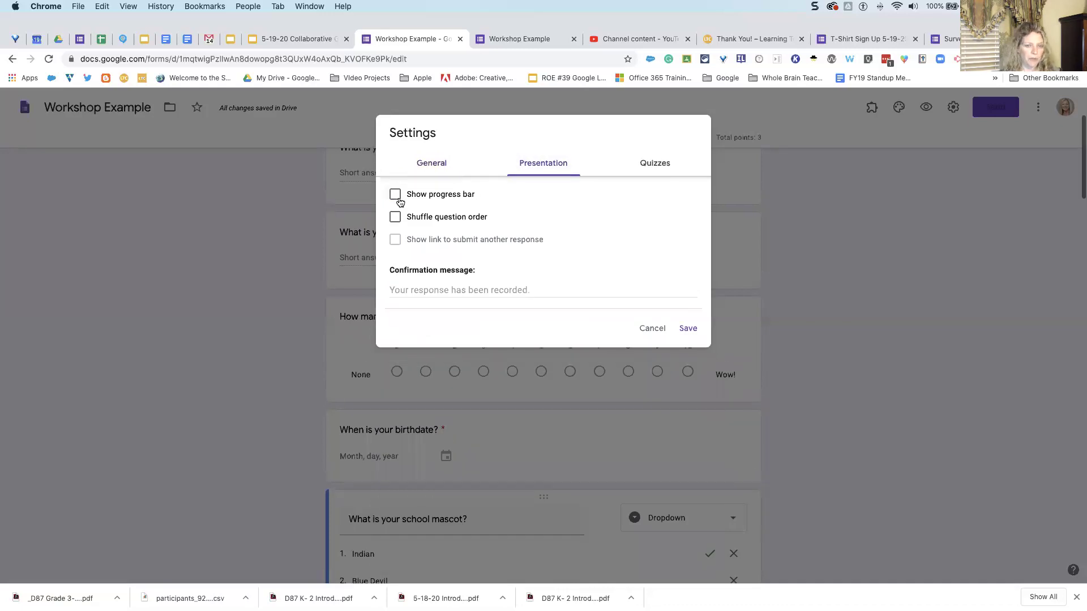
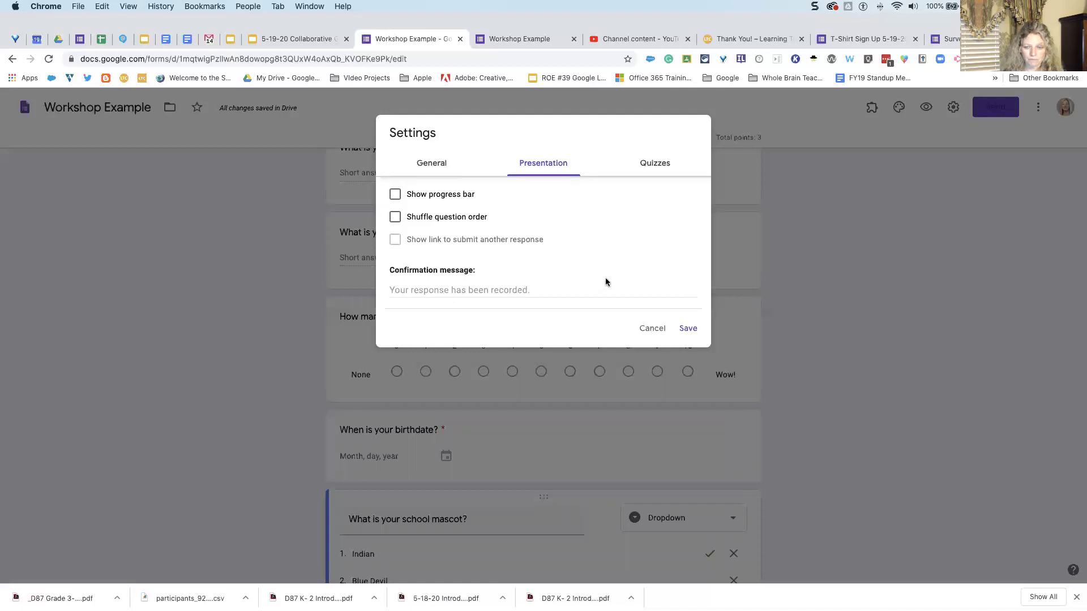
{"action": "scroll", "coordinate": [610, 238], "scroll_direction": "up", "scroll_amount": 5}
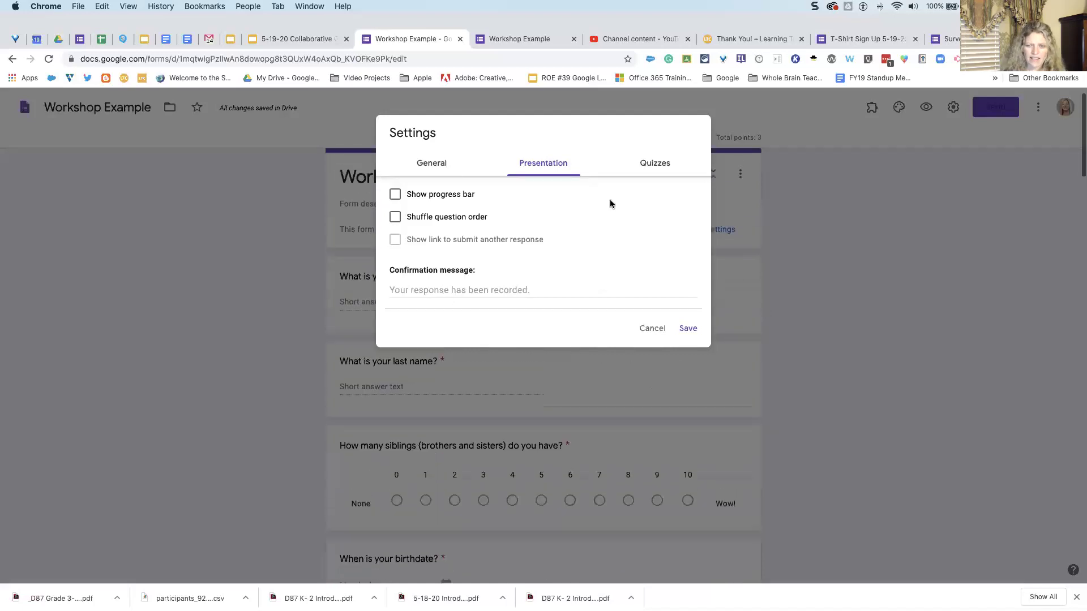
- Examine the quiz settings, switching "Make this a quiz" off and back on, and review locked mode, grade release and what respondents can see
{"action": "left_click", "coordinate": [660, 168]}
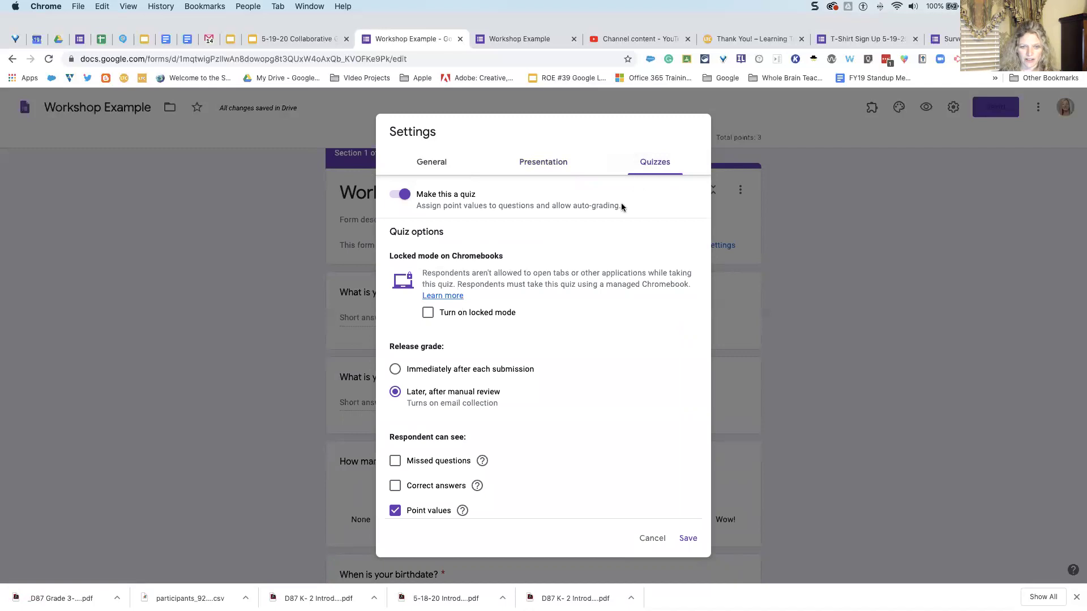
{"action": "left_click", "coordinate": [407, 201]}
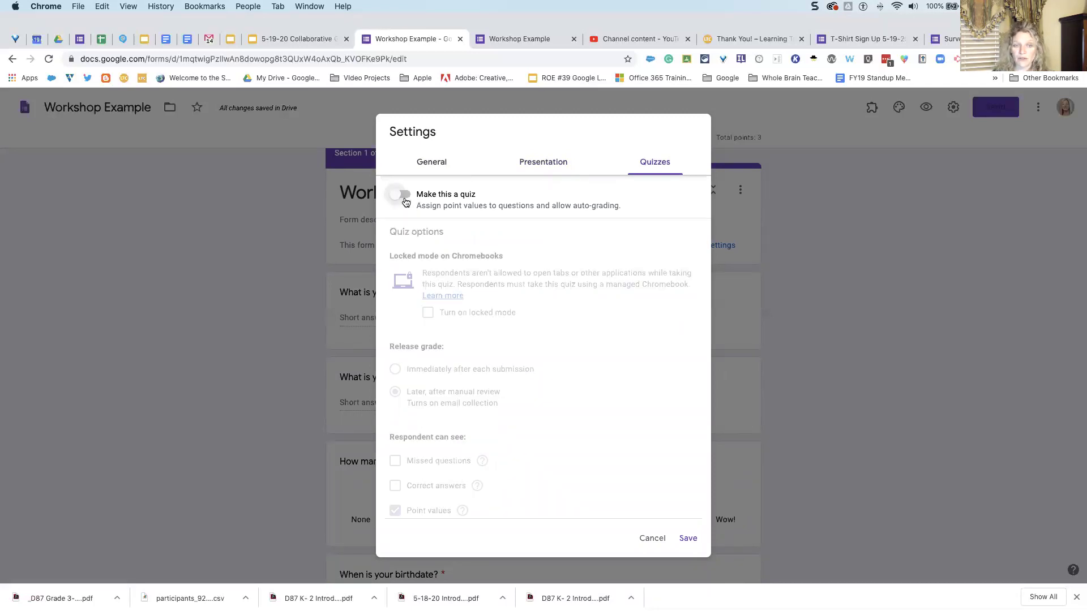
{"action": "left_click", "coordinate": [405, 199]}
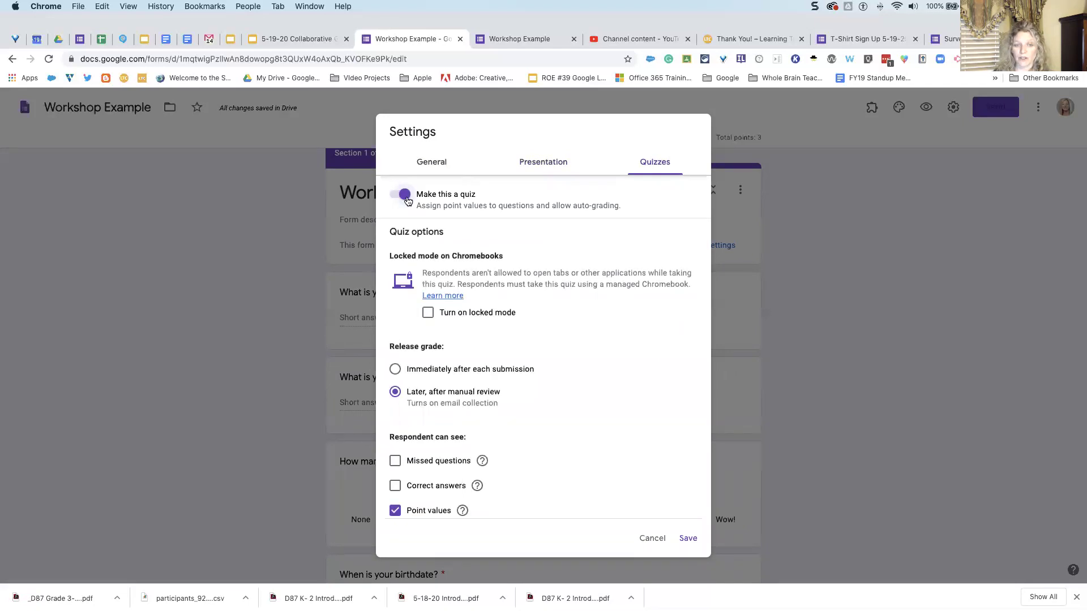
{"action": "left_click", "coordinate": [407, 199]}
{"action": "left_click", "coordinate": [407, 200]}
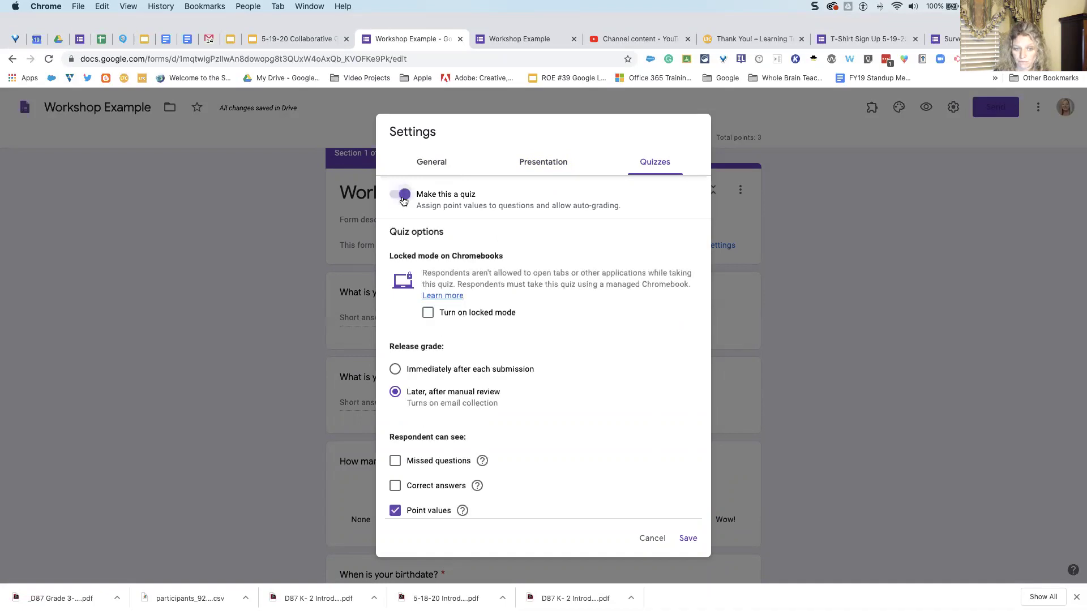
{"action": "scroll", "coordinate": [479, 251], "scroll_direction": "down", "scroll_amount": 1}
{"action": "scroll", "coordinate": [479, 250], "scroll_direction": "down", "scroll_amount": 1}
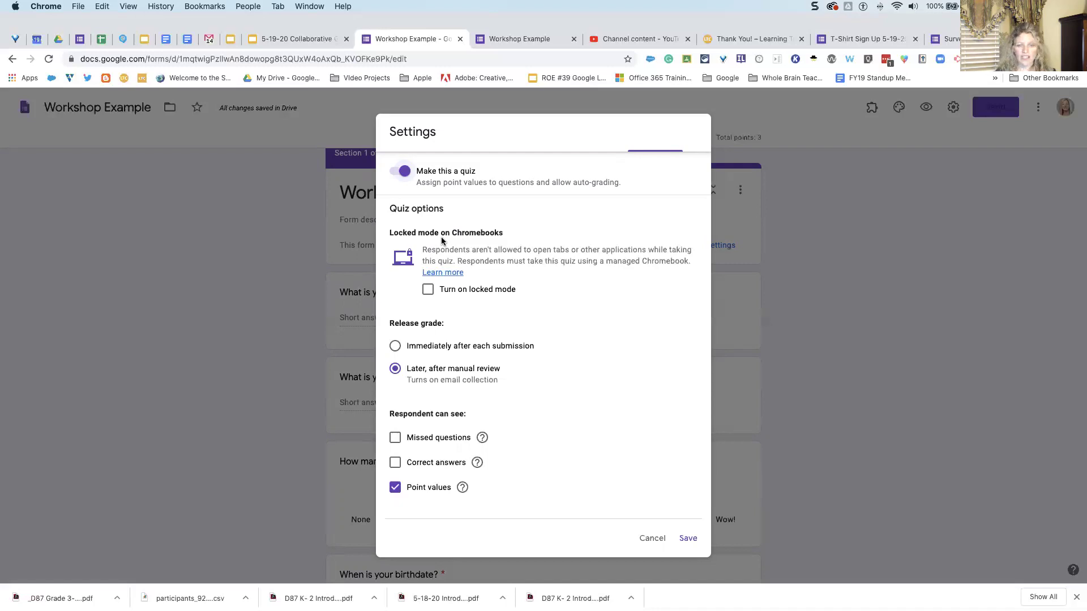
{"action": "scroll", "coordinate": [442, 241], "scroll_direction": "up", "scroll_amount": 1}
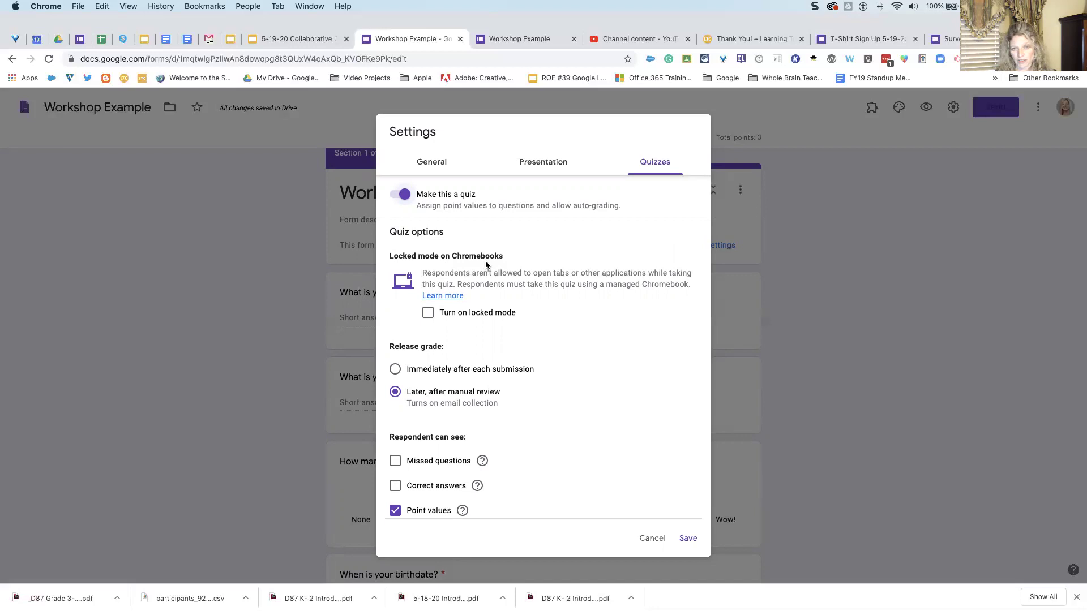
{"action": "scroll", "coordinate": [486, 264], "scroll_direction": "down", "scroll_amount": 1}
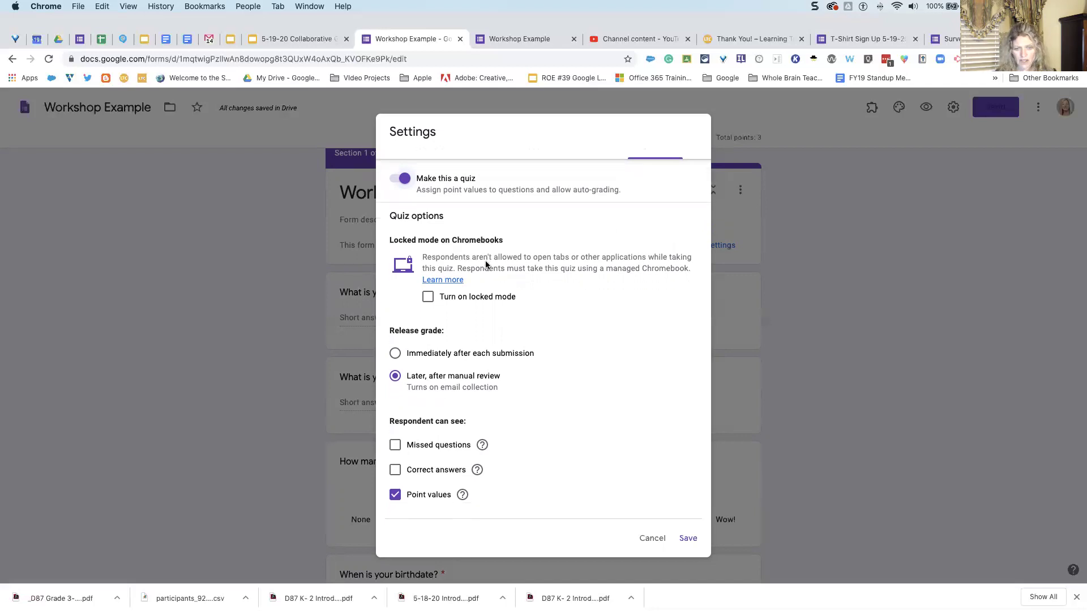
{"action": "scroll", "coordinate": [486, 265], "scroll_direction": "up", "scroll_amount": 1}
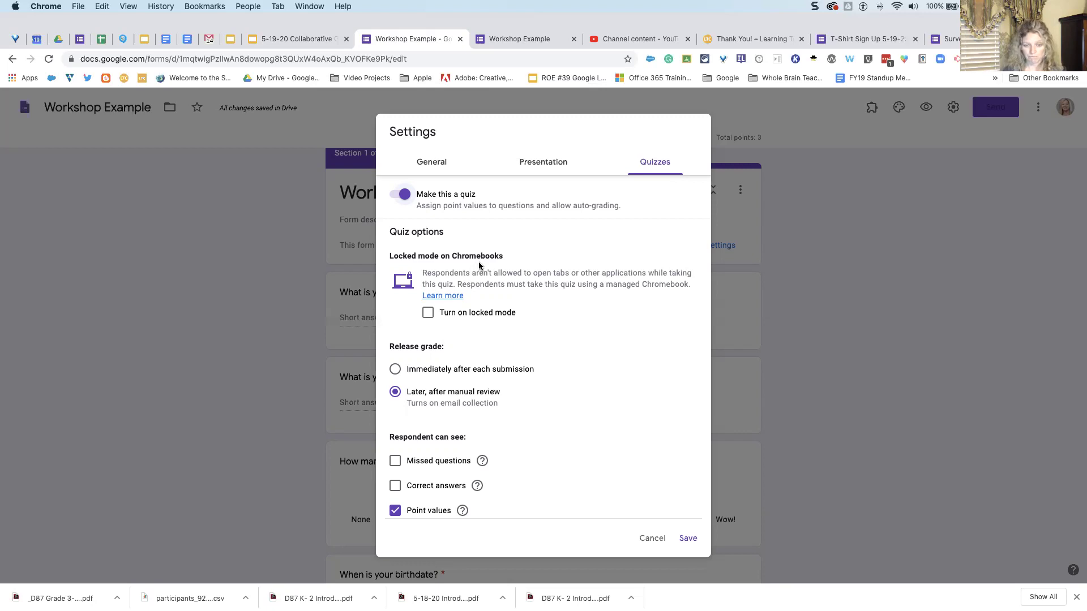
{"action": "scroll", "coordinate": [478, 265], "scroll_direction": "down", "scroll_amount": 1}
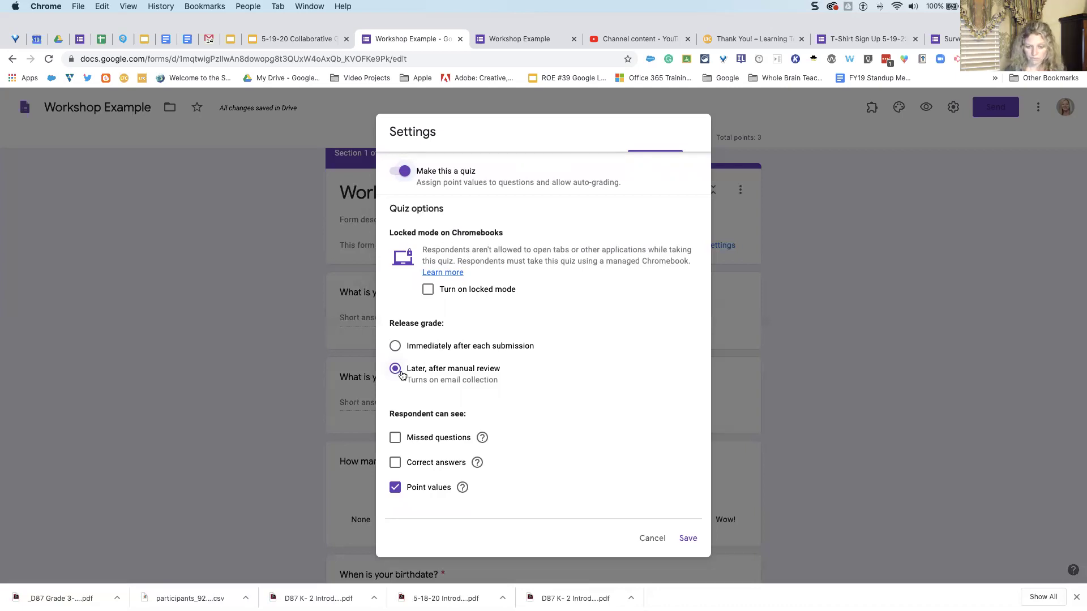
- Save the quiz settings with grades released later, after manual review, and only point values visible to respondents
{"action": "scroll", "coordinate": [402, 375], "scroll_direction": "down", "scroll_amount": 2}
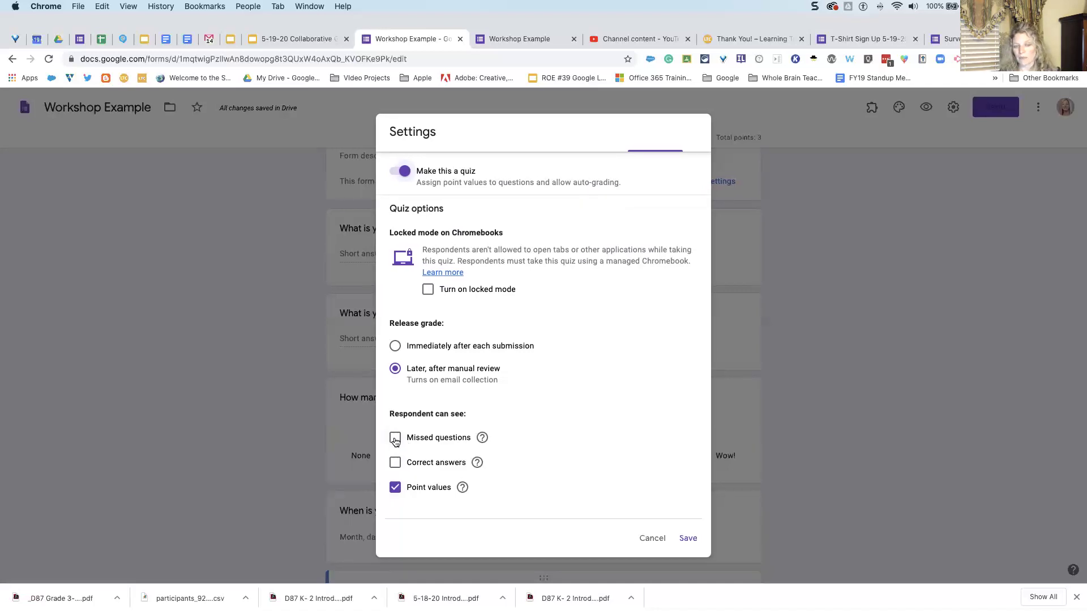
{"action": "scroll", "coordinate": [462, 436], "scroll_direction": "up", "scroll_amount": 1}
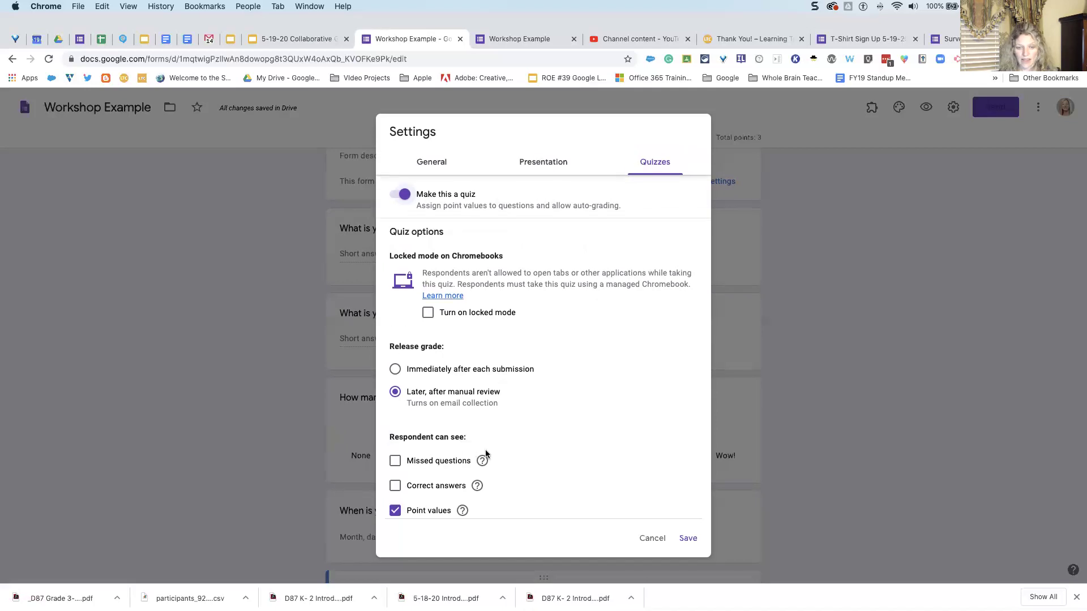
{"action": "left_click", "coordinate": [688, 539]}
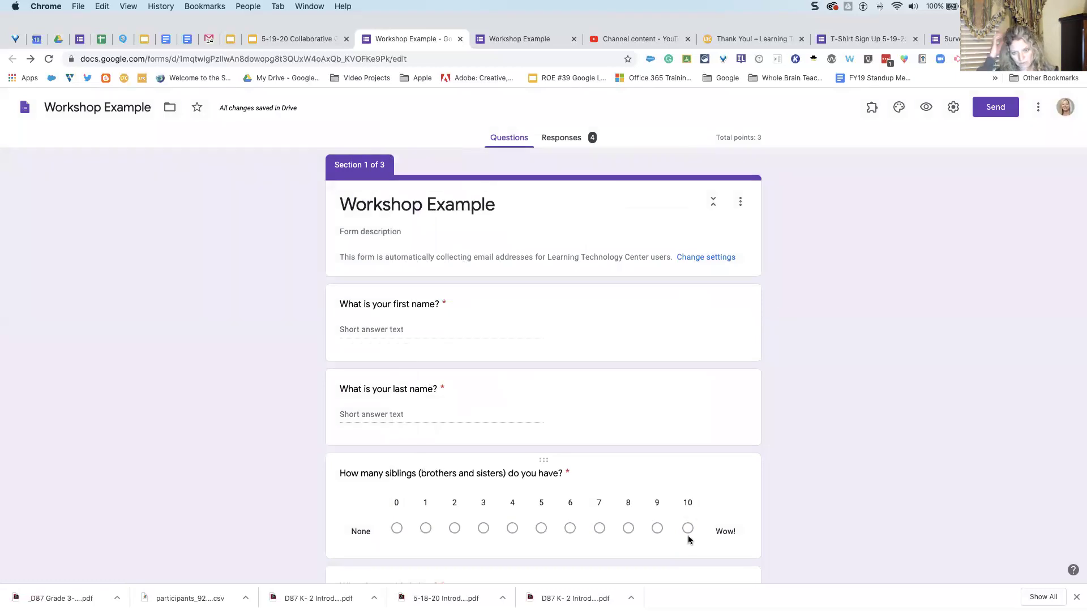
- Look through the form's questions to the "What is your school mascot?" dropdown and check its options and Required setting
{"action": "scroll", "coordinate": [636, 433], "scroll_direction": "down", "scroll_amount": 3}
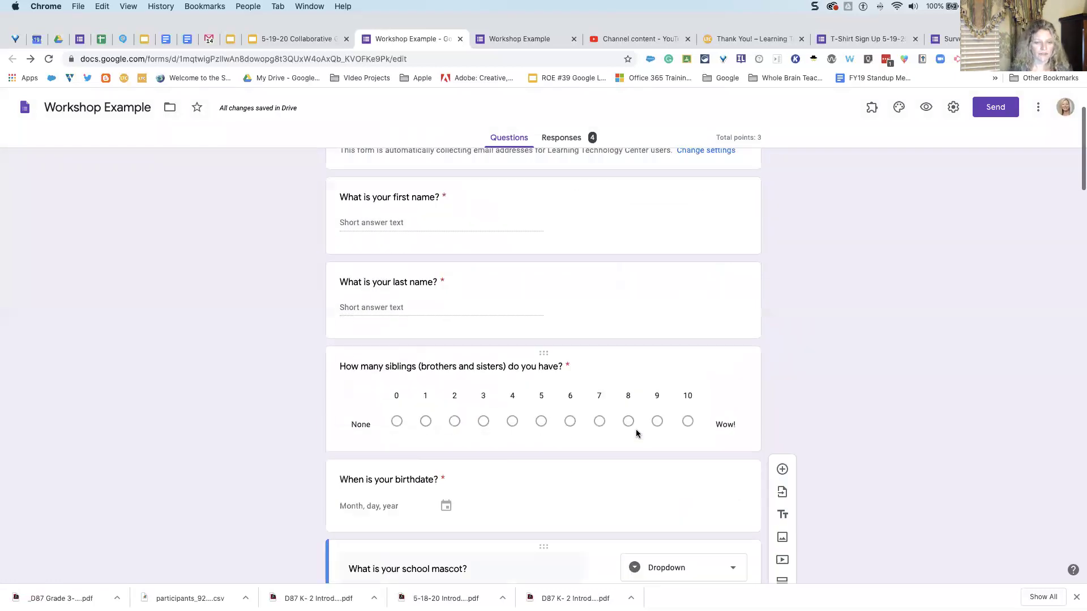
{"action": "scroll", "coordinate": [636, 433], "scroll_direction": "down", "scroll_amount": 2}
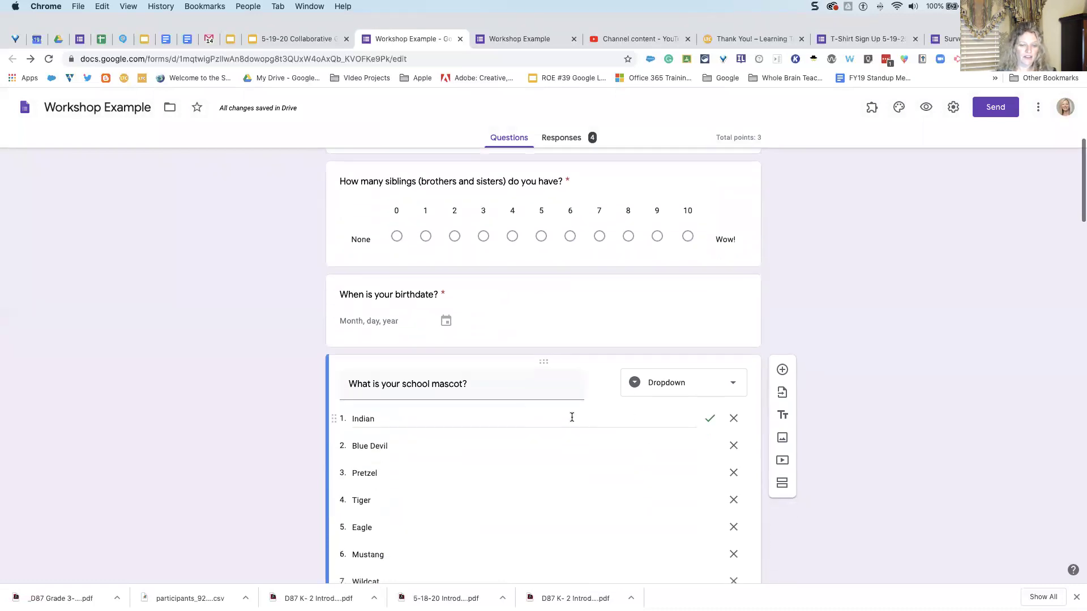
{"action": "scroll", "coordinate": [553, 410], "scroll_direction": "down", "scroll_amount": 1}
{"action": "left_click", "coordinate": [599, 425]}
{"action": "scroll", "coordinate": [599, 426], "scroll_direction": "down", "scroll_amount": 3}
{"action": "scroll", "coordinate": [599, 425], "scroll_direction": "down", "scroll_amount": 1}
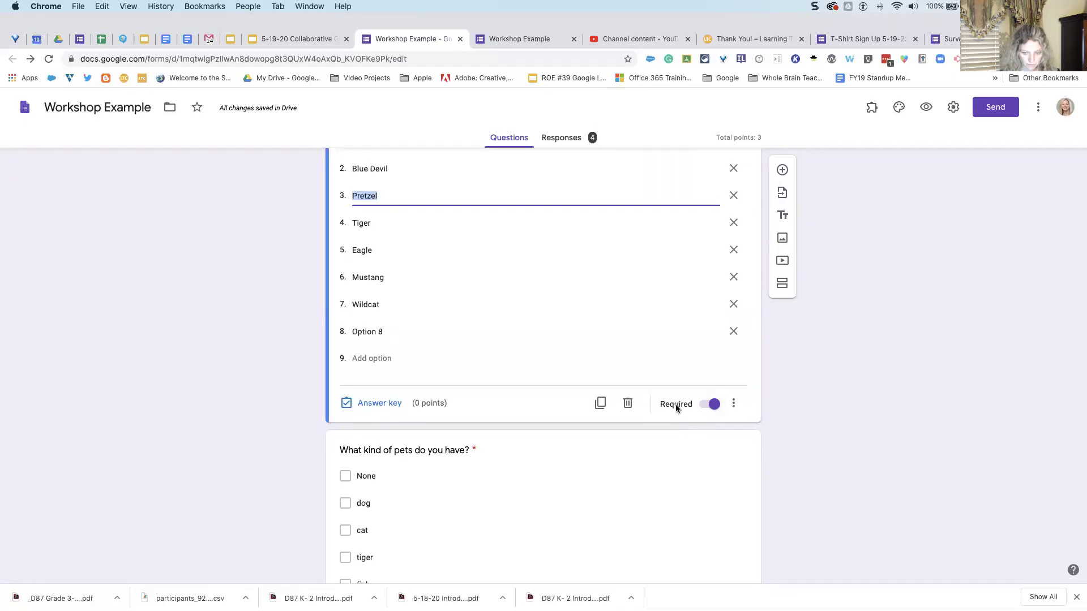
- Examine the delete and duplicate options and the title of the school mascot question, and look at the pets question
{"action": "scroll", "coordinate": [583, 405], "scroll_direction": "up", "scroll_amount": 2}
{"action": "scroll", "coordinate": [581, 404], "scroll_direction": "up", "scroll_amount": 1}
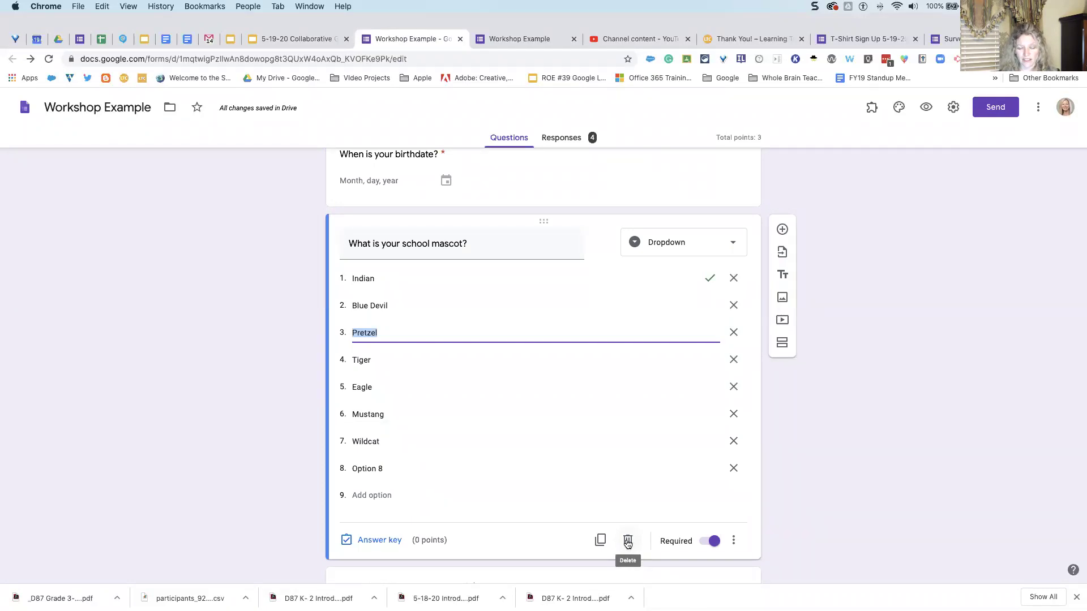
{"action": "scroll", "coordinate": [526, 517], "scroll_direction": "down", "scroll_amount": 2}
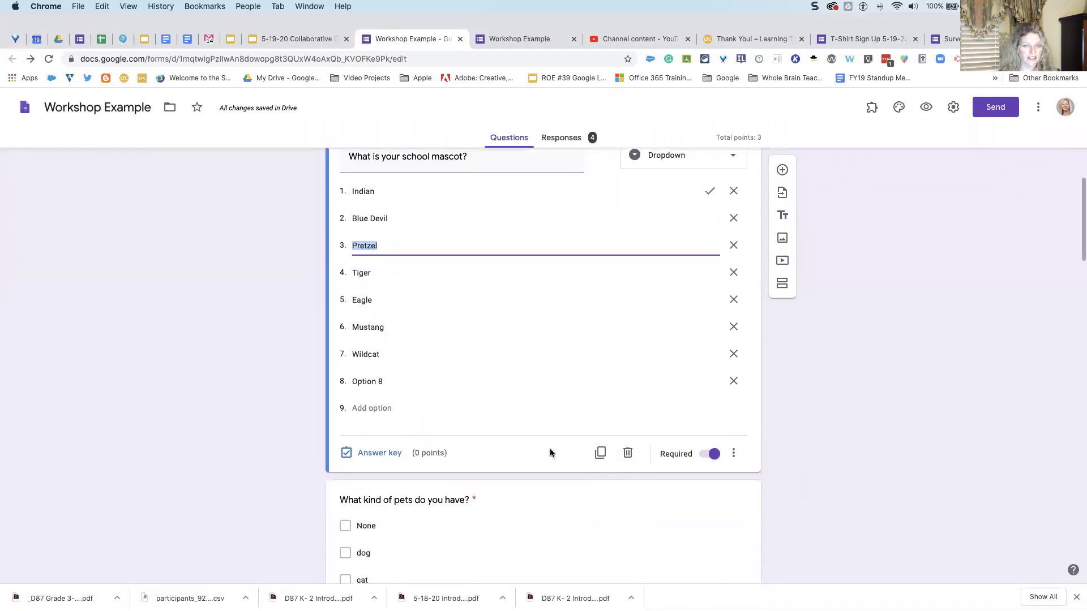
{"action": "scroll", "coordinate": [550, 453], "scroll_direction": "up", "scroll_amount": 1}
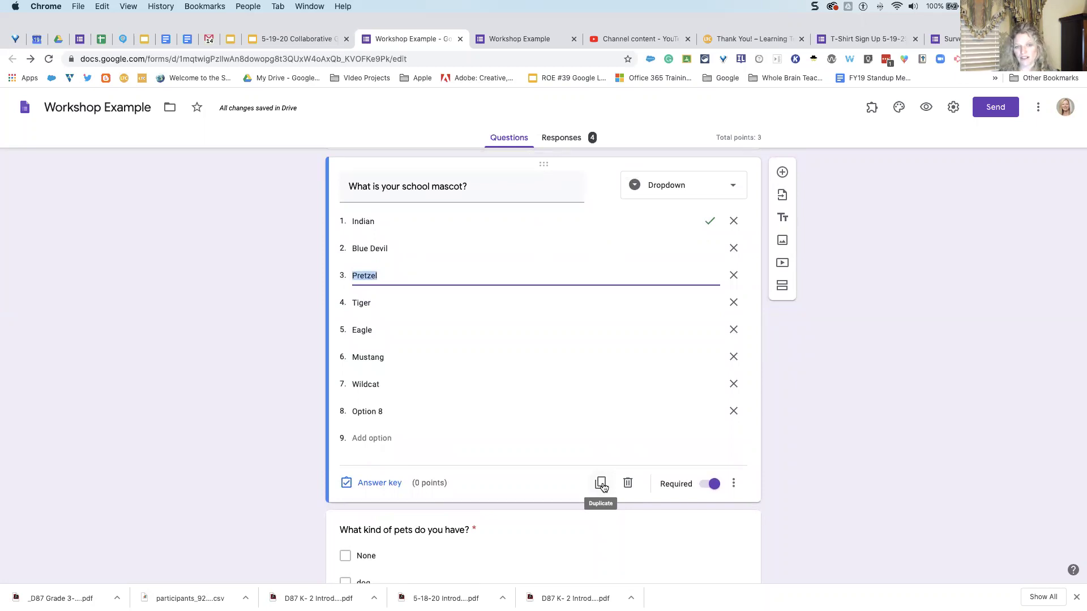
{"action": "left_click", "coordinate": [484, 189]}
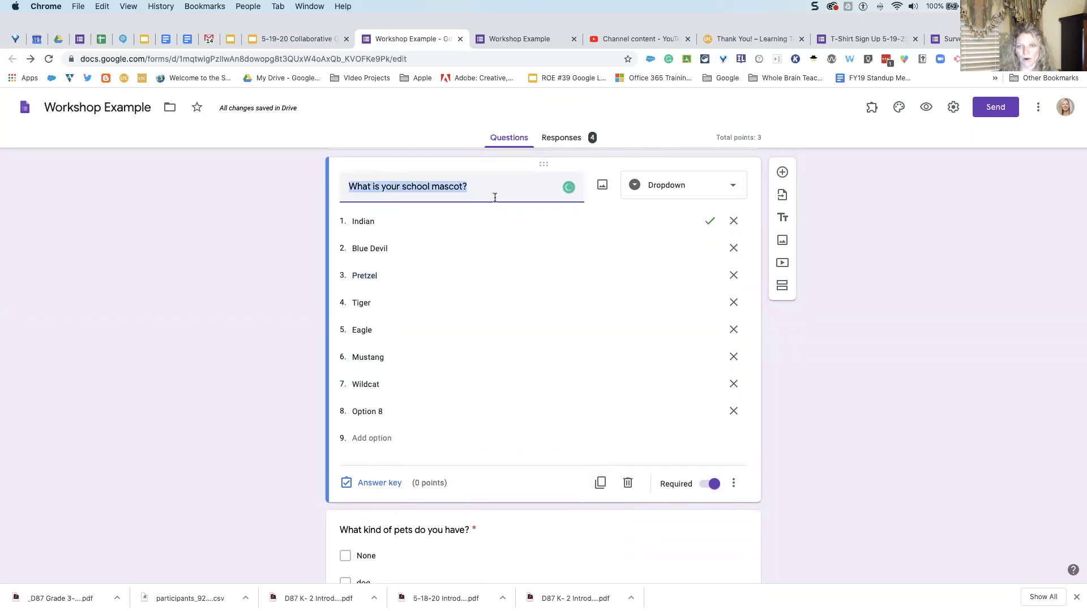
{"action": "scroll", "coordinate": [509, 349], "scroll_direction": "down", "scroll_amount": 1}
{"action": "scroll", "coordinate": [508, 354], "scroll_direction": "down", "scroll_amount": 5}
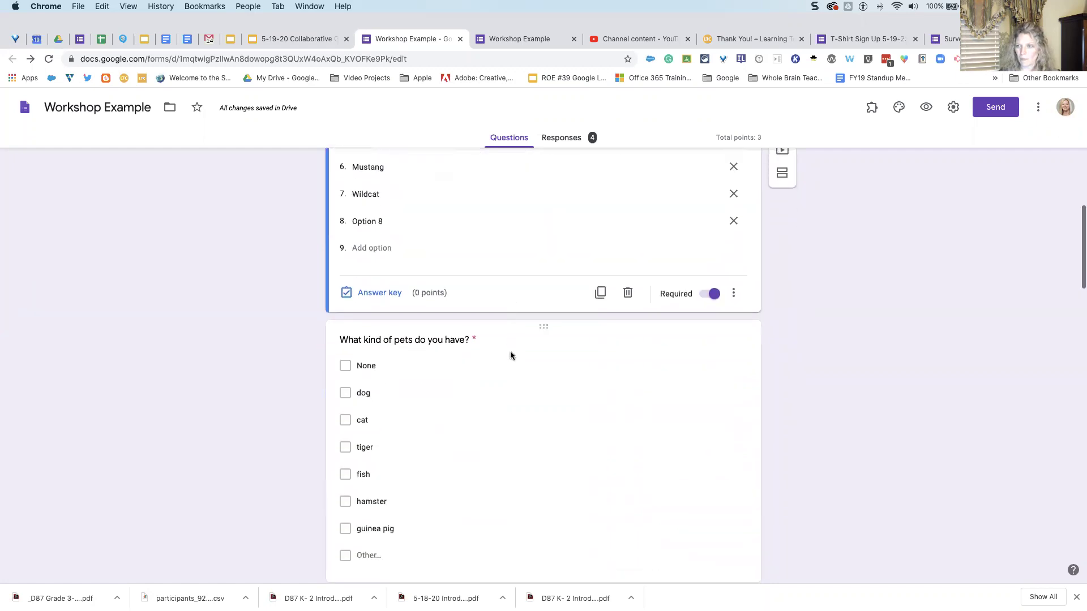
- Review the form's theme options for header, colours and font style, and check the available add-ons
{"action": "left_click", "coordinate": [902, 113]}
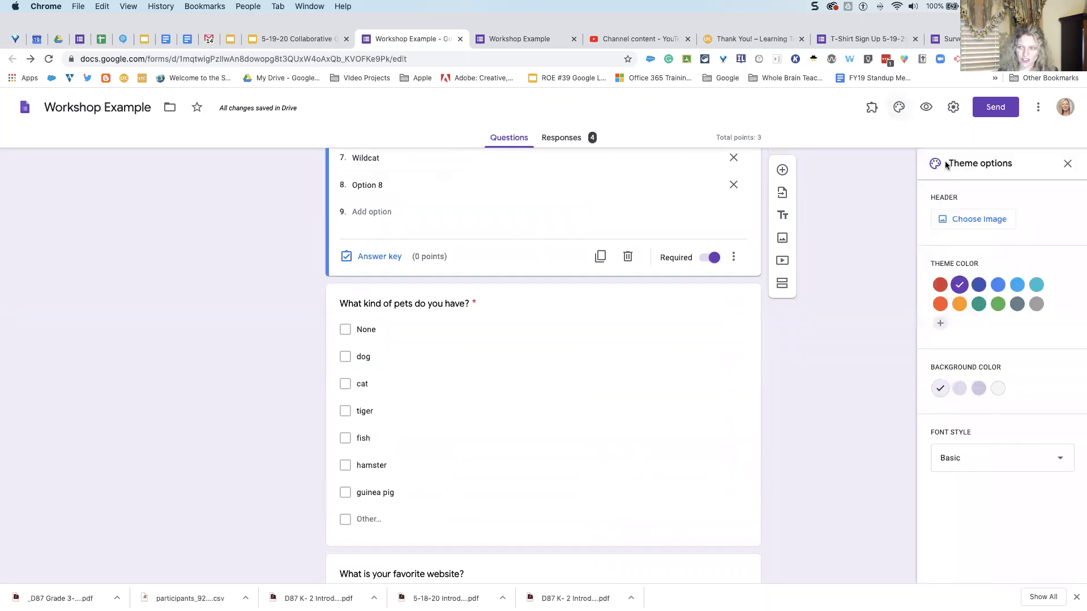
{"action": "left_click", "coordinate": [872, 112]}
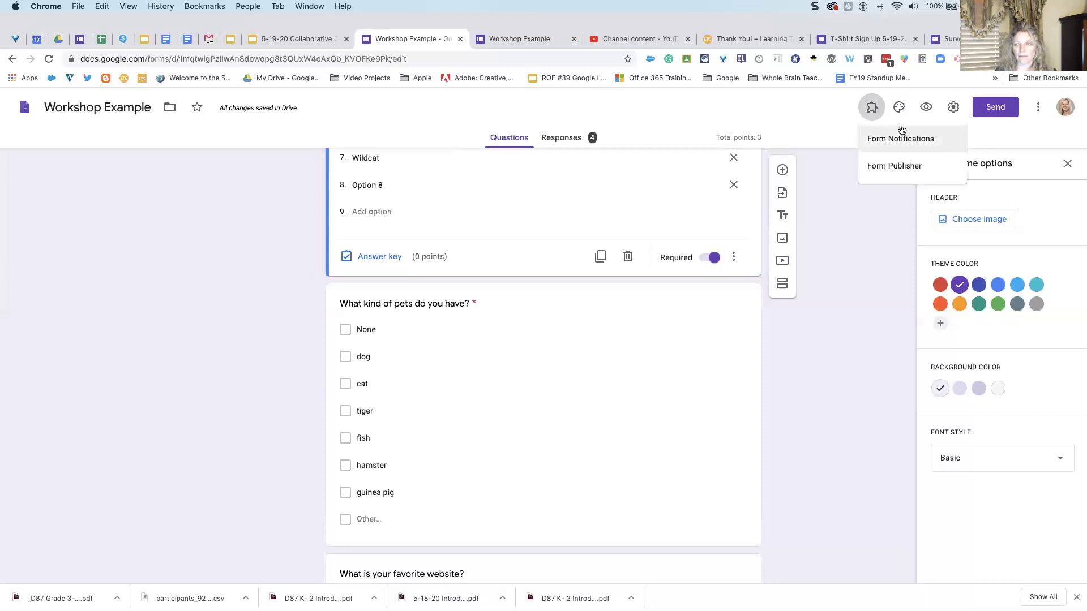
{"action": "left_click", "coordinate": [820, 115]}
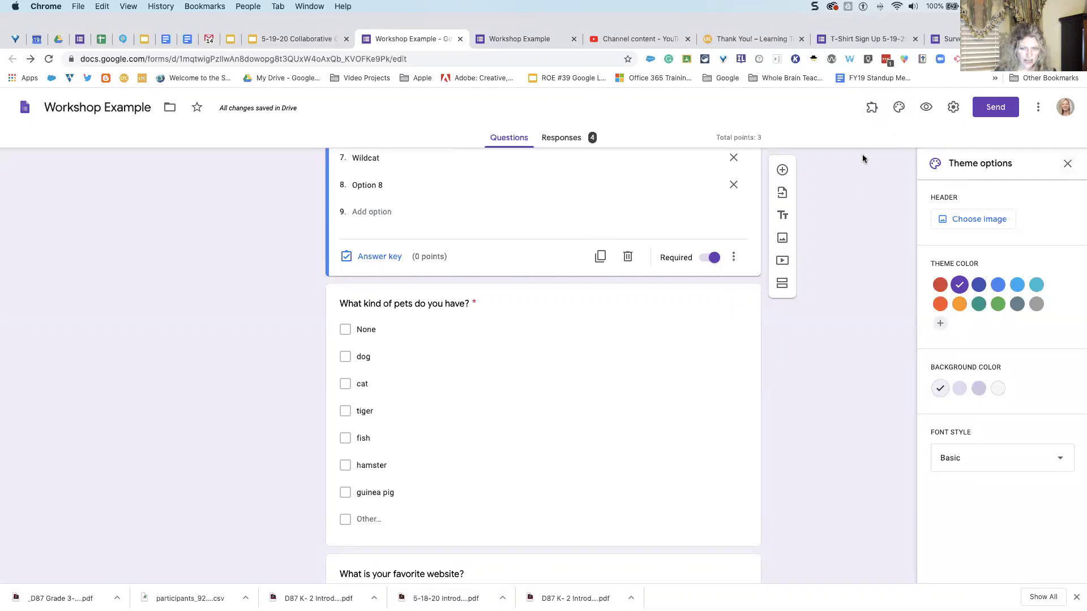
{"action": "scroll", "coordinate": [860, 171], "scroll_direction": "up", "scroll_amount": 2}
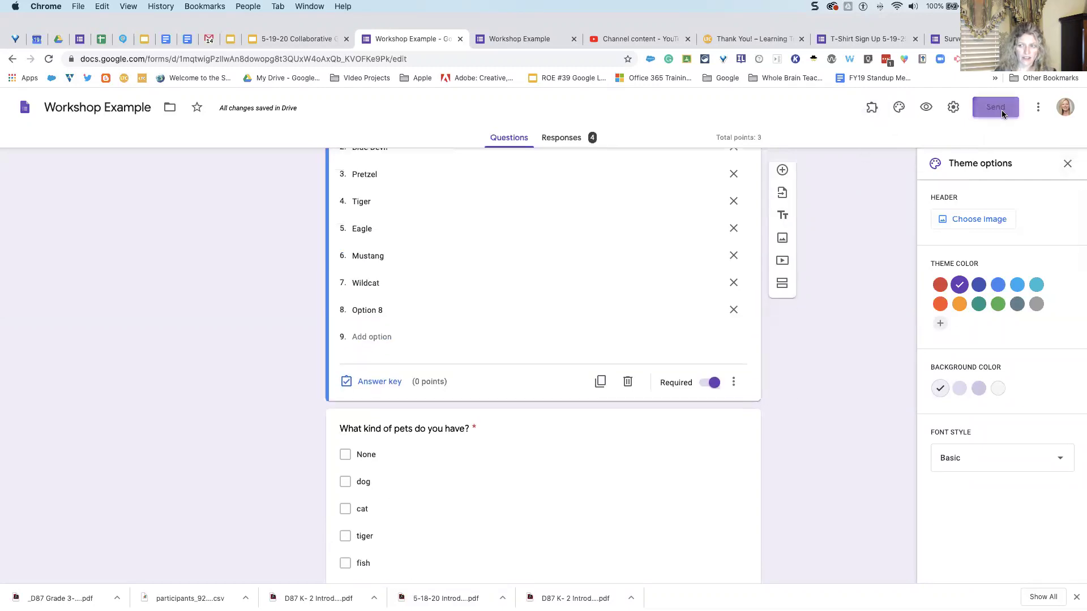
- Review the options for sending the form by email and the form's additional actions, such as adding collaborators
{"action": "left_click", "coordinate": [1000, 110]}
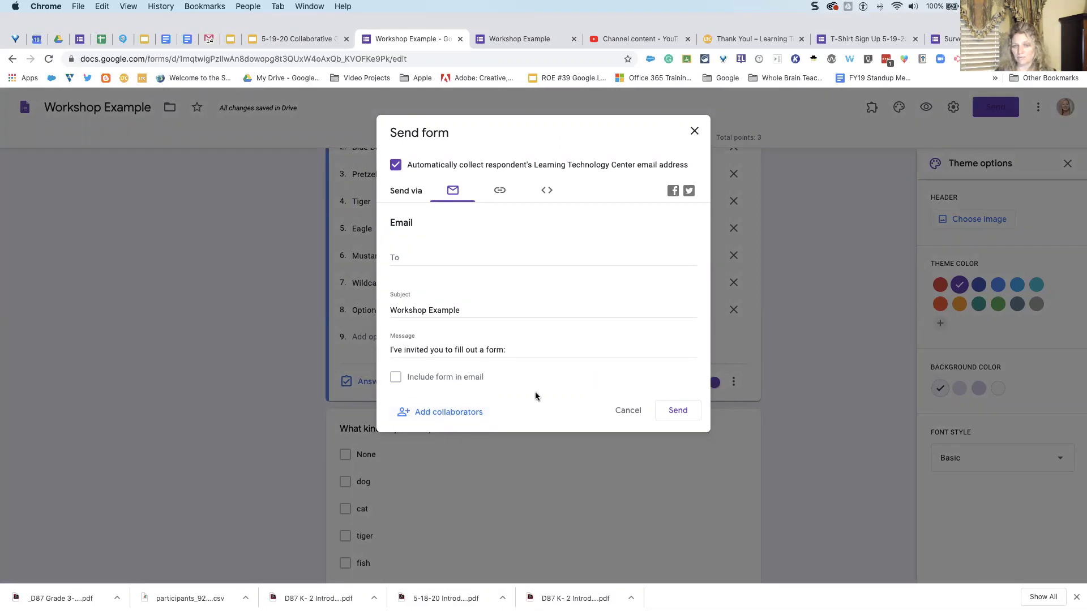
{"action": "left_click", "coordinate": [695, 132]}
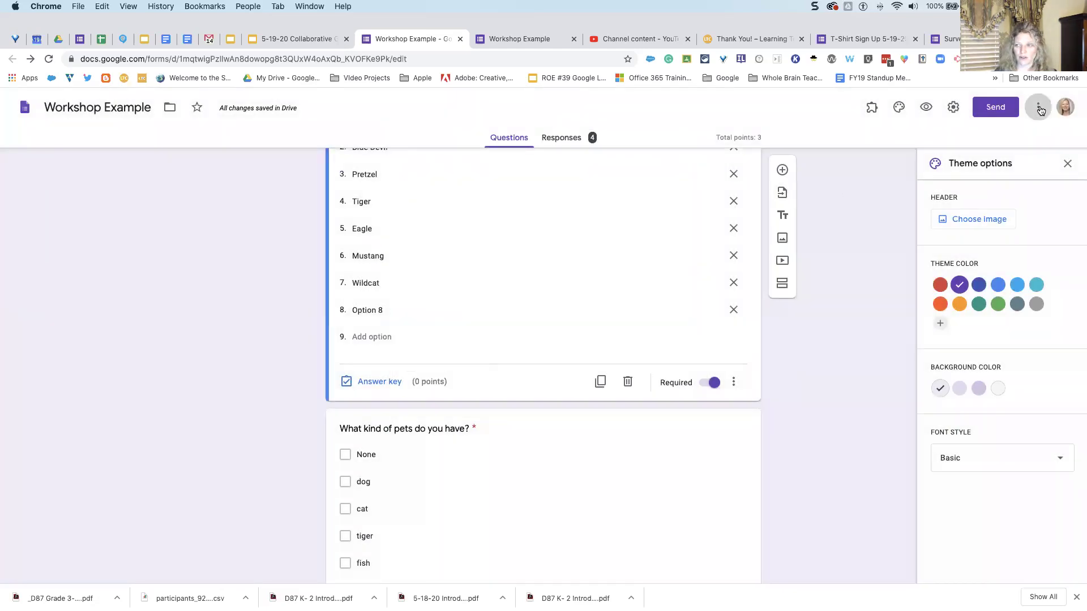
{"action": "left_click", "coordinate": [1039, 109]}
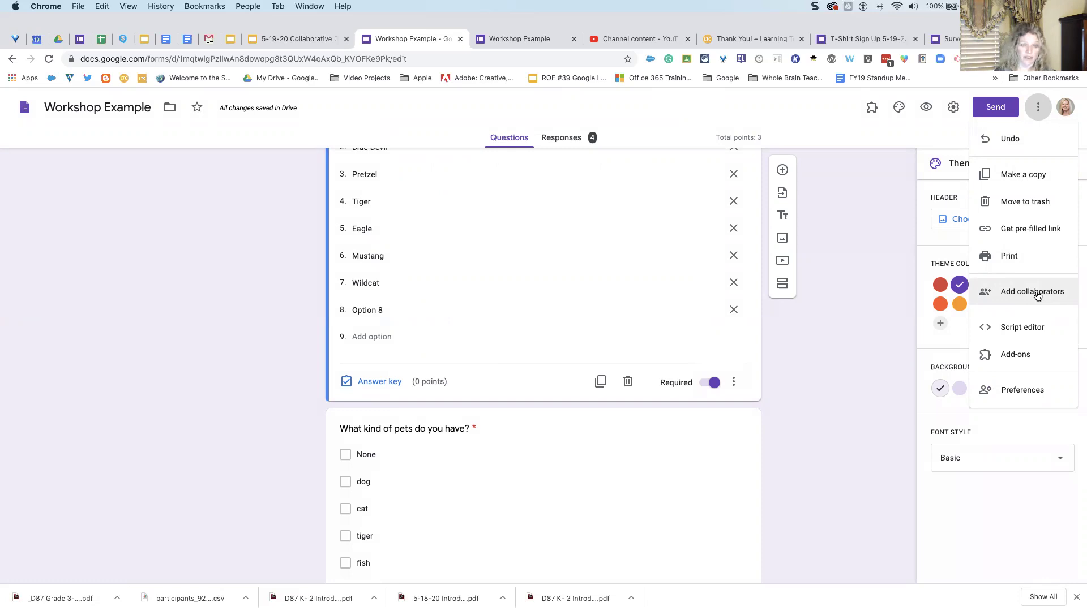
{"action": "scroll", "coordinate": [873, 210], "scroll_direction": "up", "scroll_amount": 3}
{"action": "left_click", "coordinate": [878, 196]}
{"action": "scroll", "coordinate": [879, 194], "scroll_direction": "up", "scroll_amount": 10}
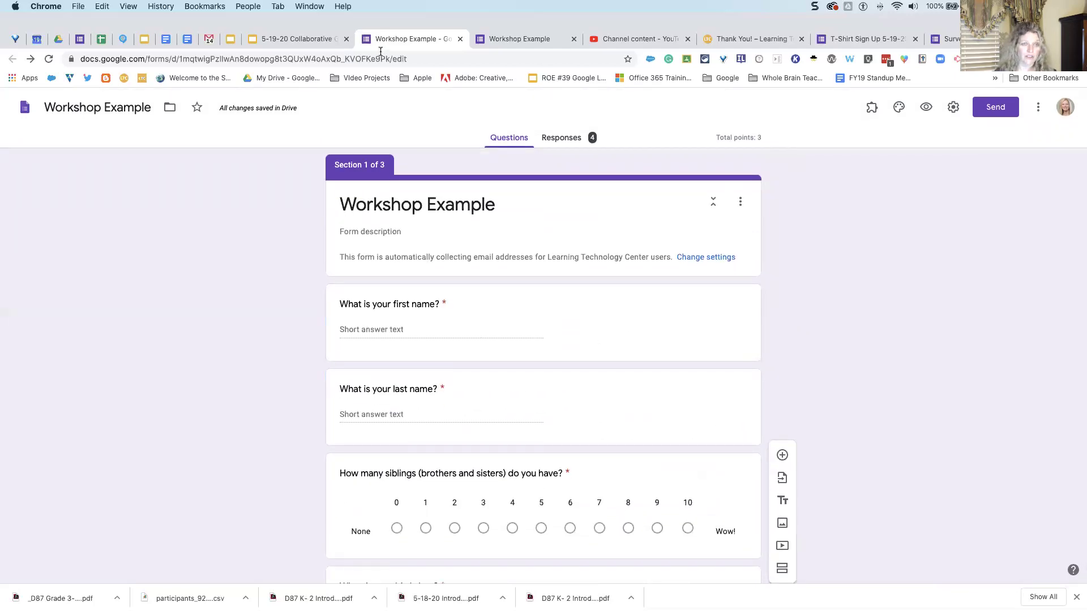
- Switch to the "5-19-20 Intro to G Suite Apps for Education" presentation and show the "Google Forms" slide
{"action": "left_click", "coordinate": [230, 39]}
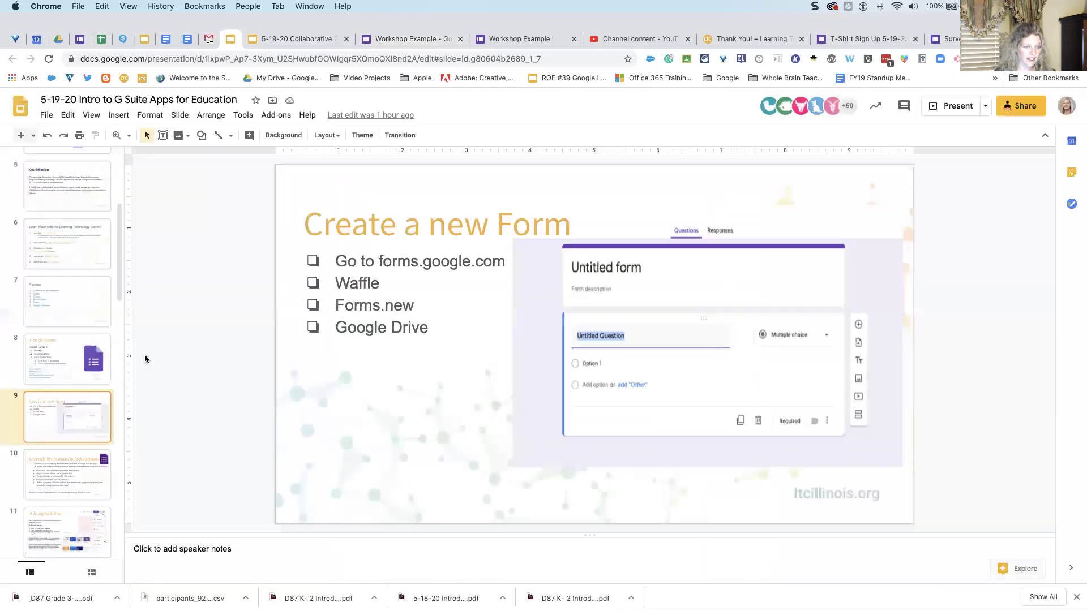
{"action": "left_click", "coordinate": [69, 366]}
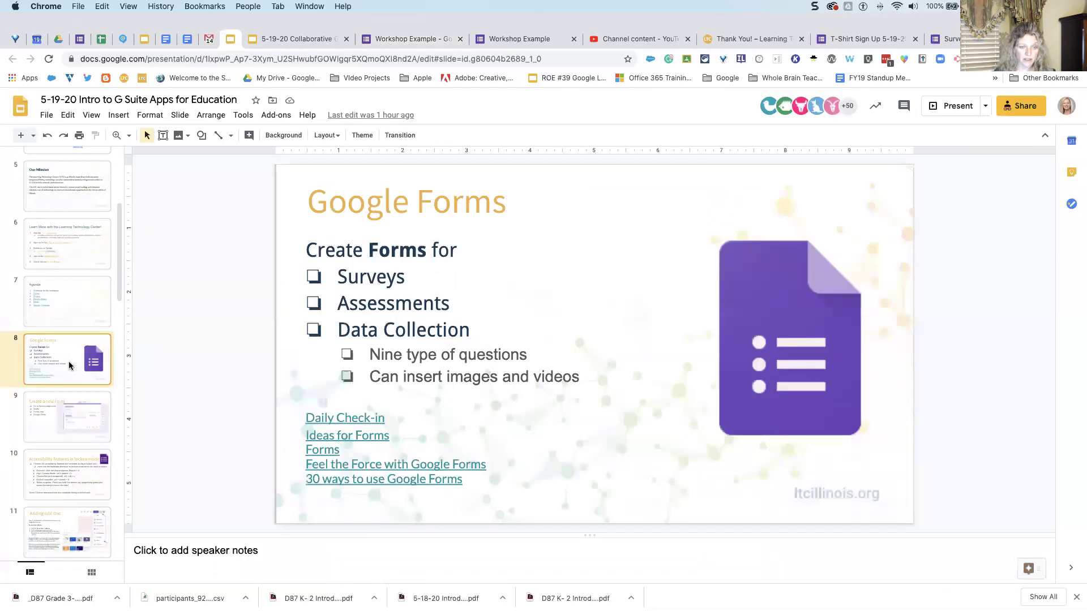
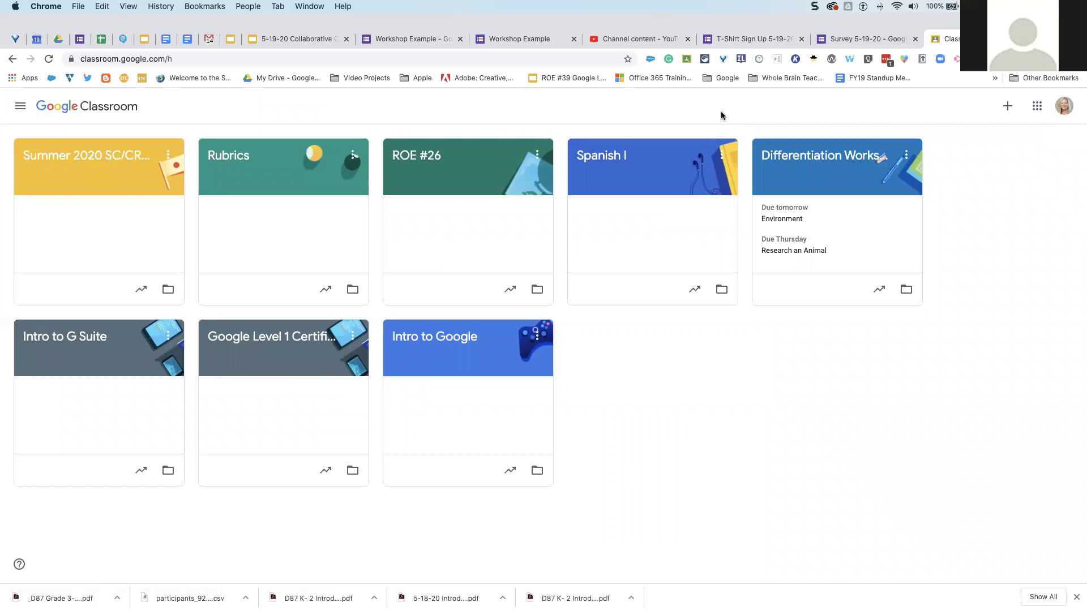
- Open the classwork of the Differentiation Workshop class in Google Classroom and expand the posted Science Model Quiz to view its attached form
{"action": "left_click", "coordinate": [802, 162]}
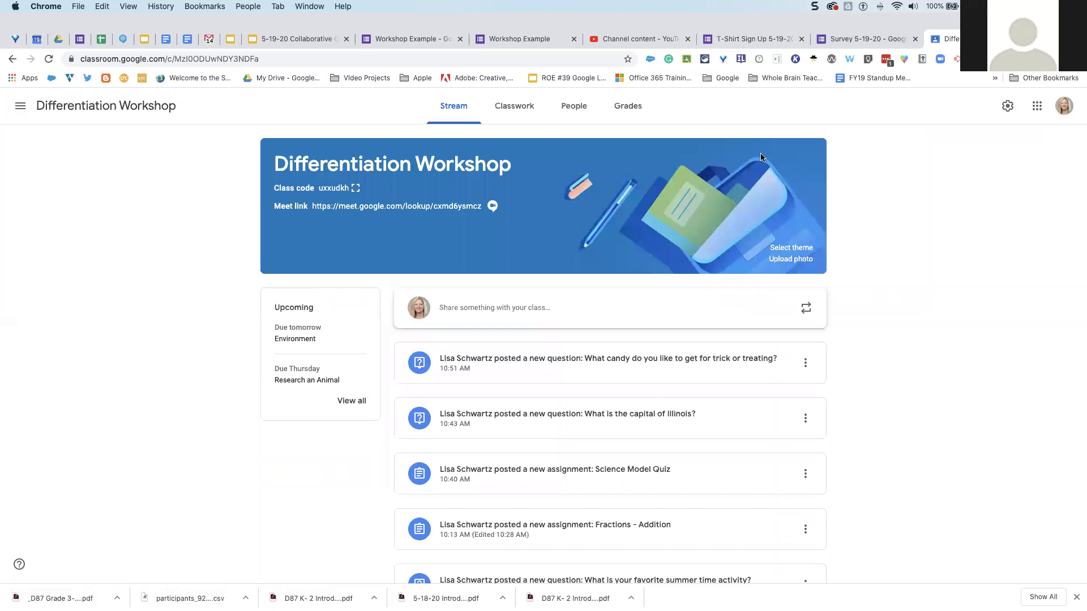
{"action": "left_click", "coordinate": [527, 108]}
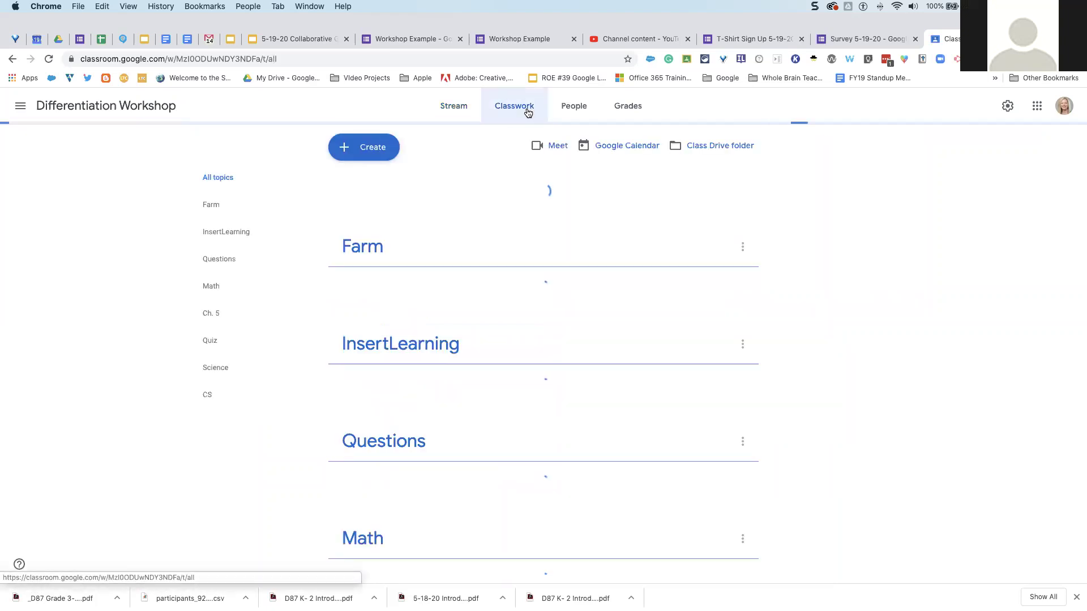
{"action": "scroll", "coordinate": [637, 383], "scroll_direction": "down", "scroll_amount": 6}
{"action": "scroll", "coordinate": [637, 383], "scroll_direction": "down", "scroll_amount": 10}
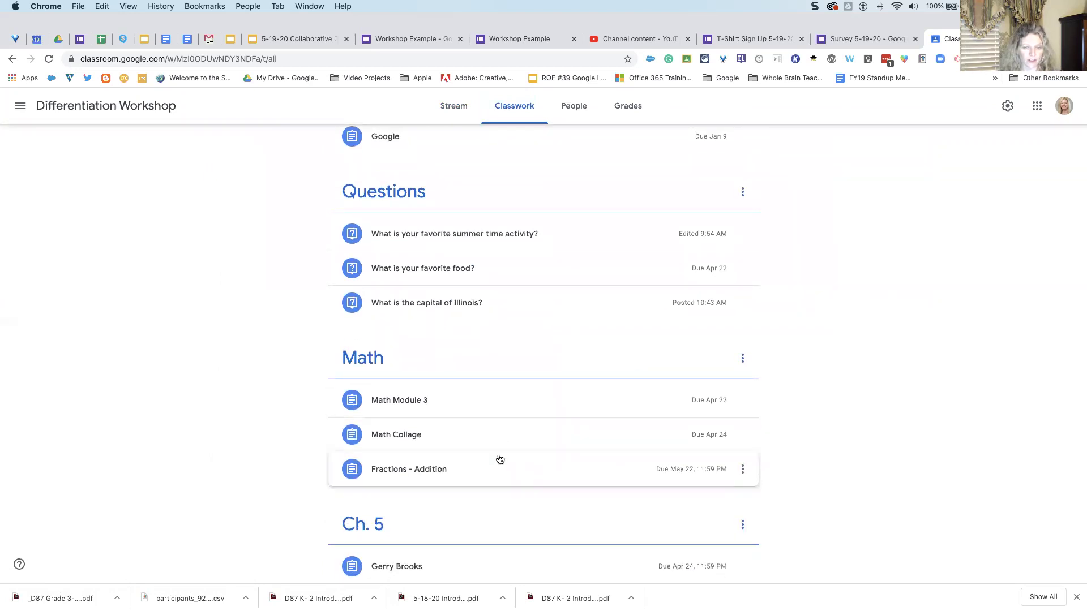
{"action": "scroll", "coordinate": [485, 468], "scroll_direction": "down", "scroll_amount": 1}
{"action": "scroll", "coordinate": [486, 468], "scroll_direction": "down", "scroll_amount": 6}
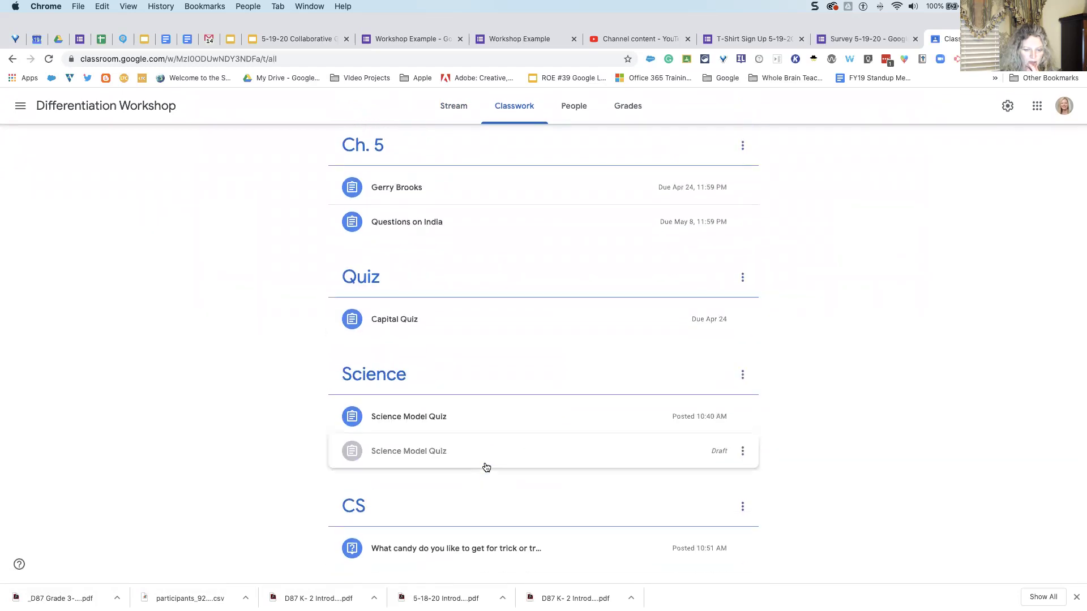
{"action": "scroll", "coordinate": [486, 467], "scroll_direction": "up", "scroll_amount": 1}
{"action": "left_click", "coordinate": [444, 447]}
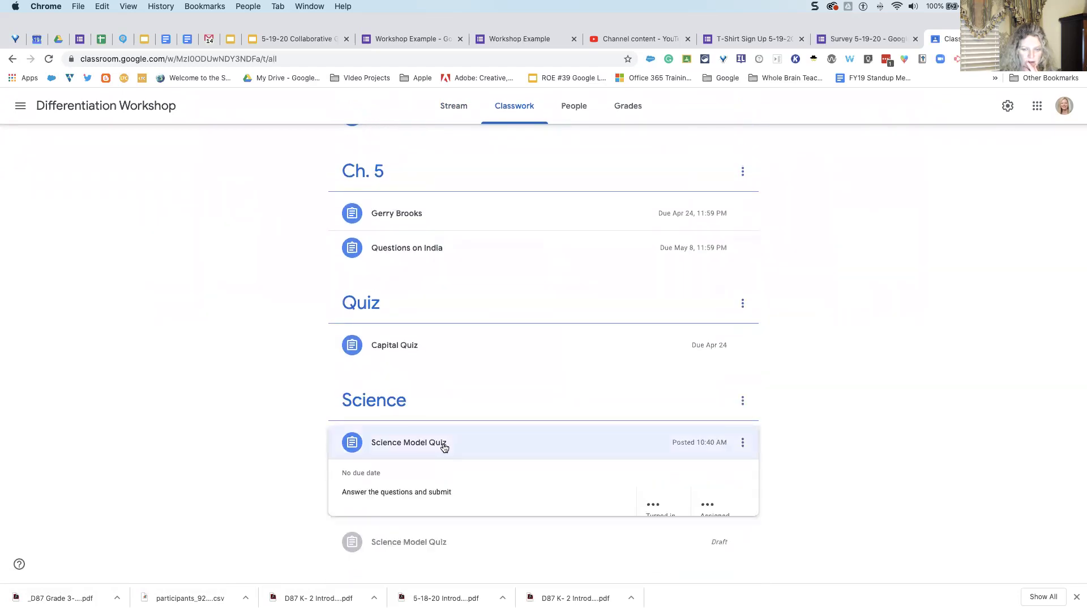
{"action": "scroll", "coordinate": [445, 448], "scroll_direction": "down", "scroll_amount": 2}
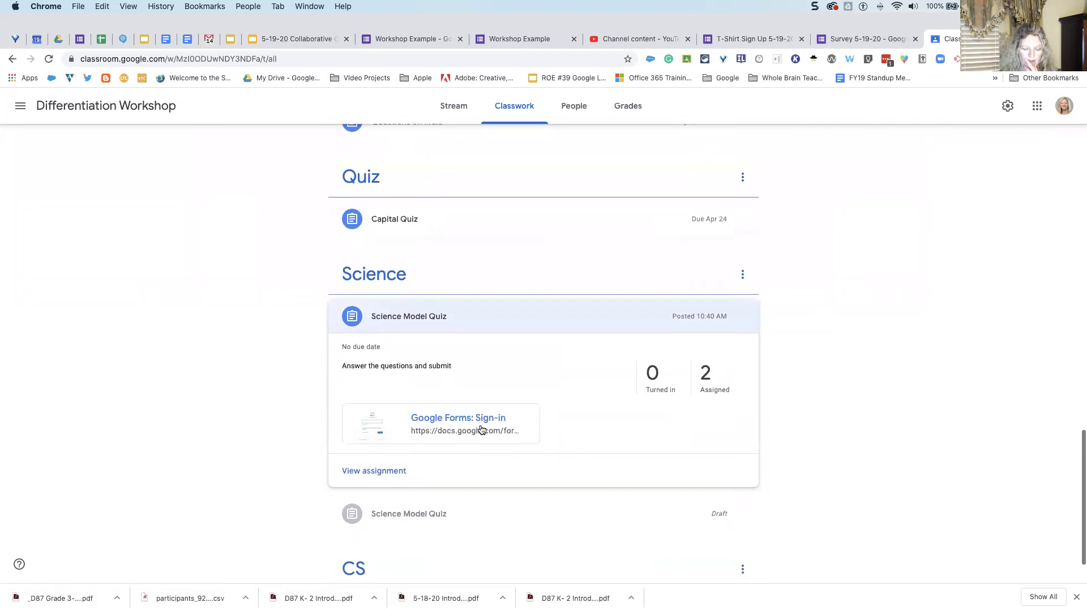
- Review the kinds of classwork that can be created for the class, including the assignment and quiz assignment types
{"action": "scroll", "coordinate": [498, 433], "scroll_direction": "up", "scroll_amount": 6}
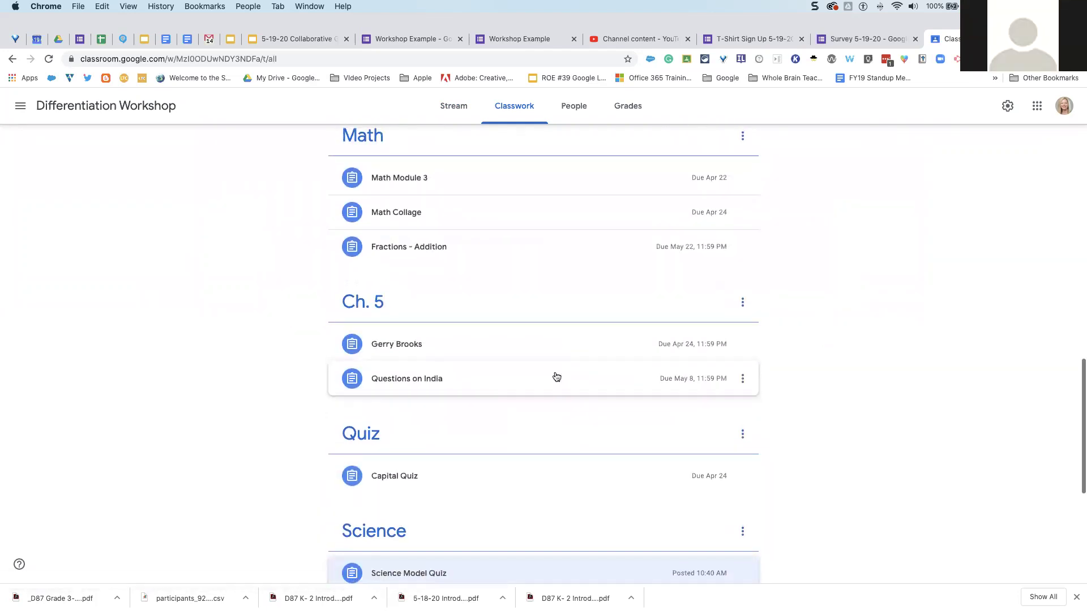
{"action": "scroll", "coordinate": [557, 376], "scroll_direction": "up", "scroll_amount": 2}
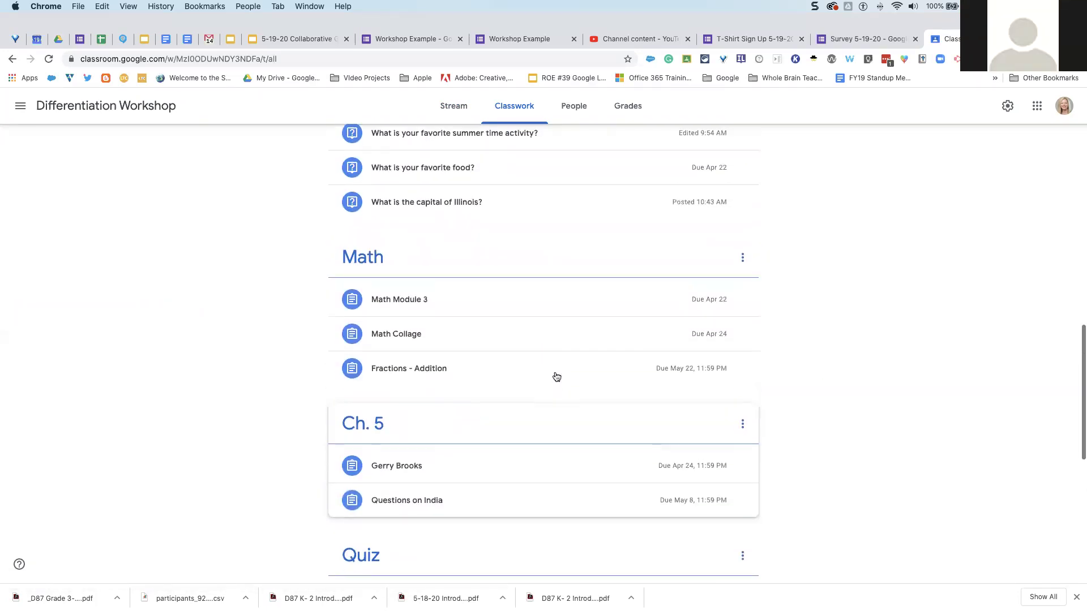
{"action": "scroll", "coordinate": [555, 377], "scroll_direction": "up", "scroll_amount": 15}
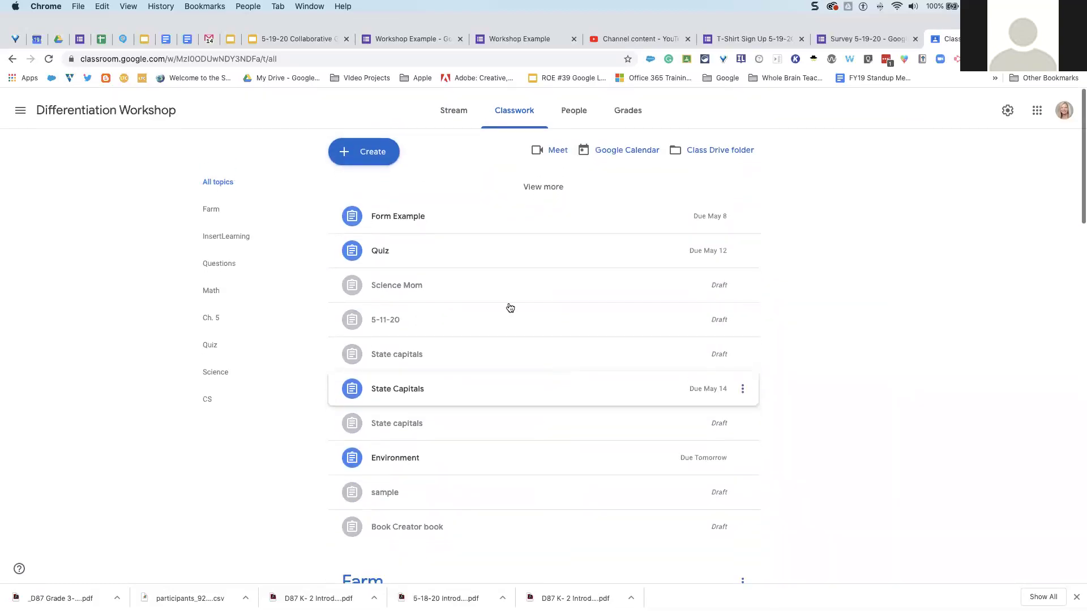
{"action": "left_click", "coordinate": [384, 154]}
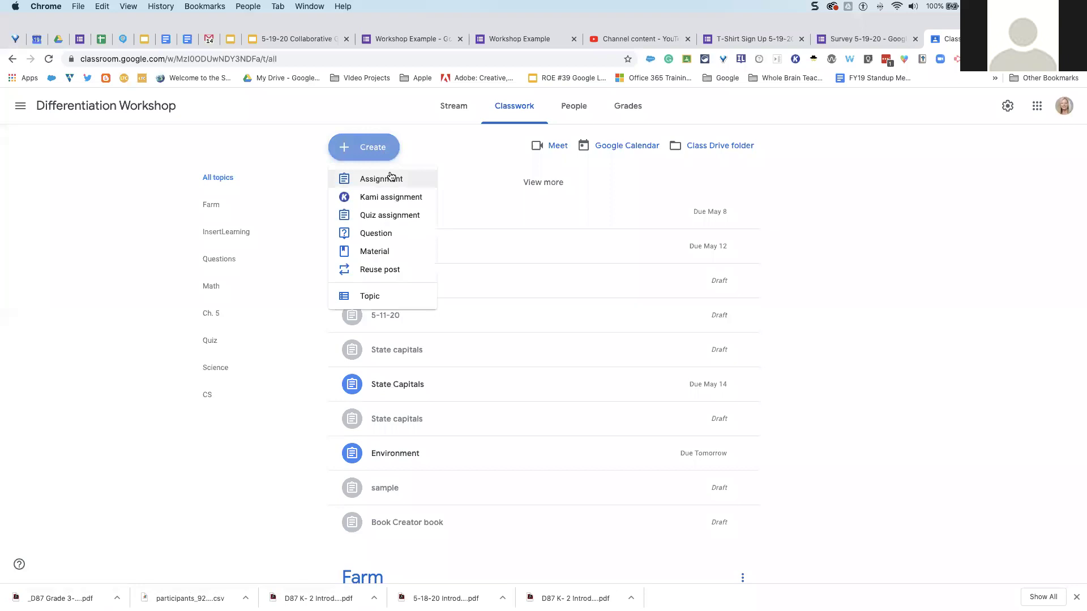
{"action": "left_click", "coordinate": [426, 148]}
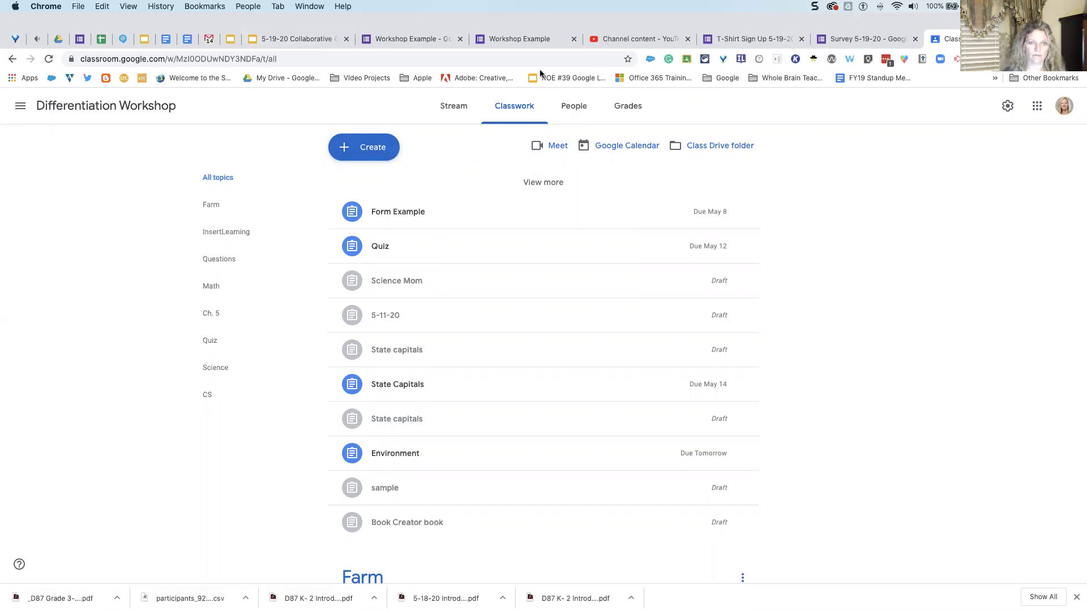
- Return to the Workshop Example form editor, then to the "5-19-20 Intro to G Suite Apps for Education" presentation
{"action": "left_click", "coordinate": [419, 38]}
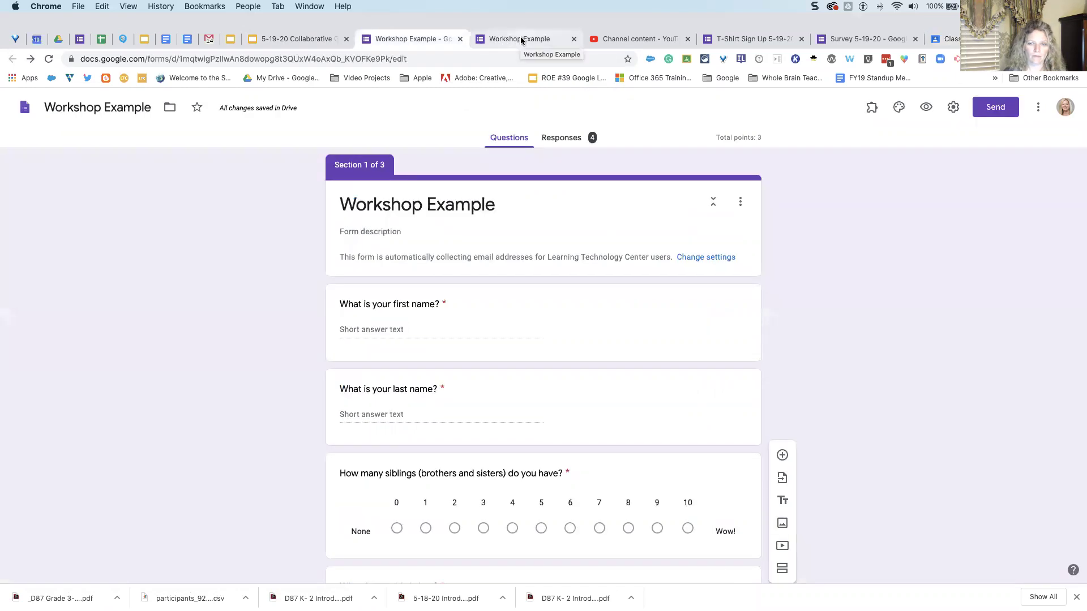
{"action": "left_click", "coordinate": [231, 39]}
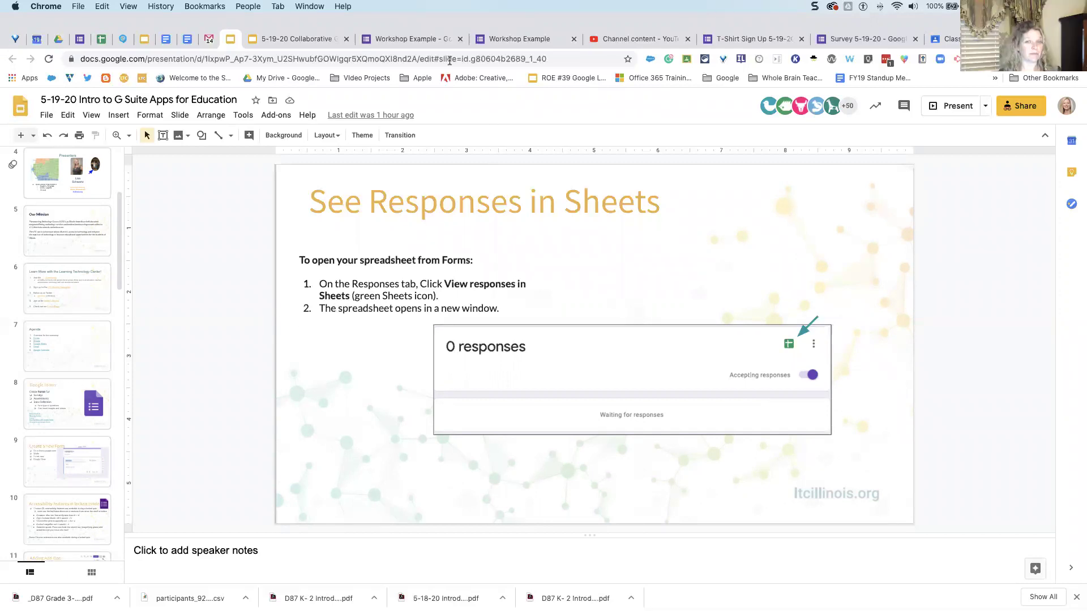
- Return to the Workshop Example form editor and look through its questions, from the first name question to the school lunch question
{"action": "left_click", "coordinate": [410, 40]}
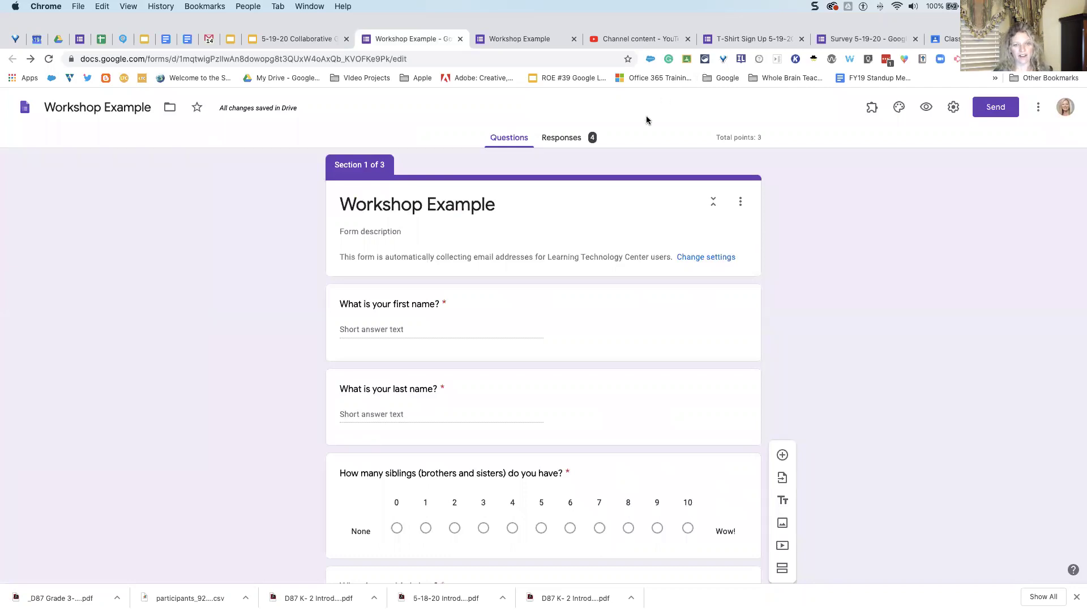
{"action": "scroll", "coordinate": [562, 260], "scroll_direction": "down", "scroll_amount": 1}
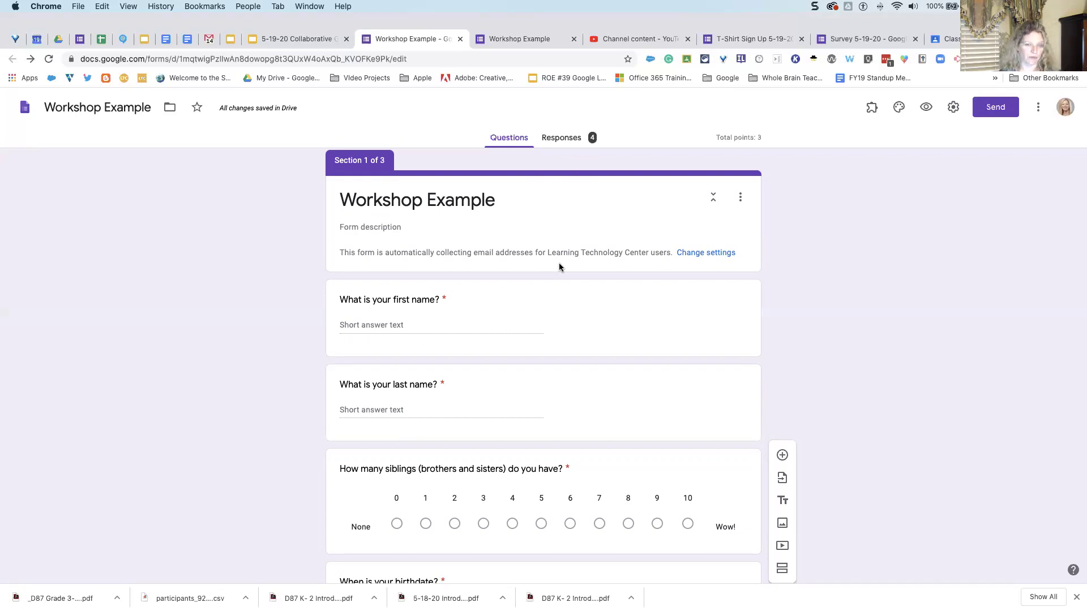
{"action": "left_click", "coordinate": [463, 300]}
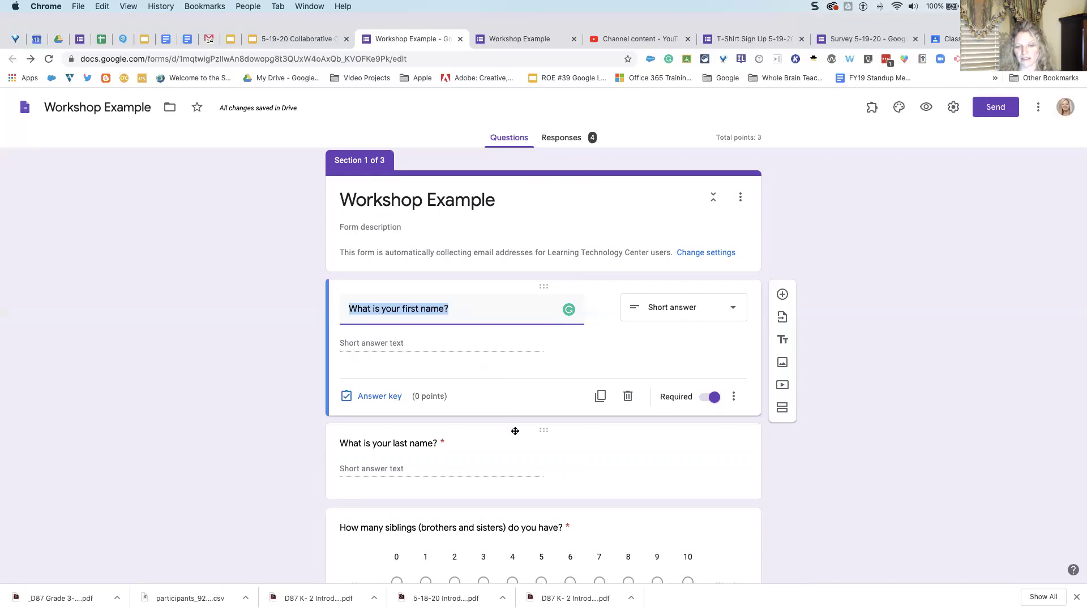
{"action": "scroll", "coordinate": [498, 320], "scroll_direction": "down", "scroll_amount": 10}
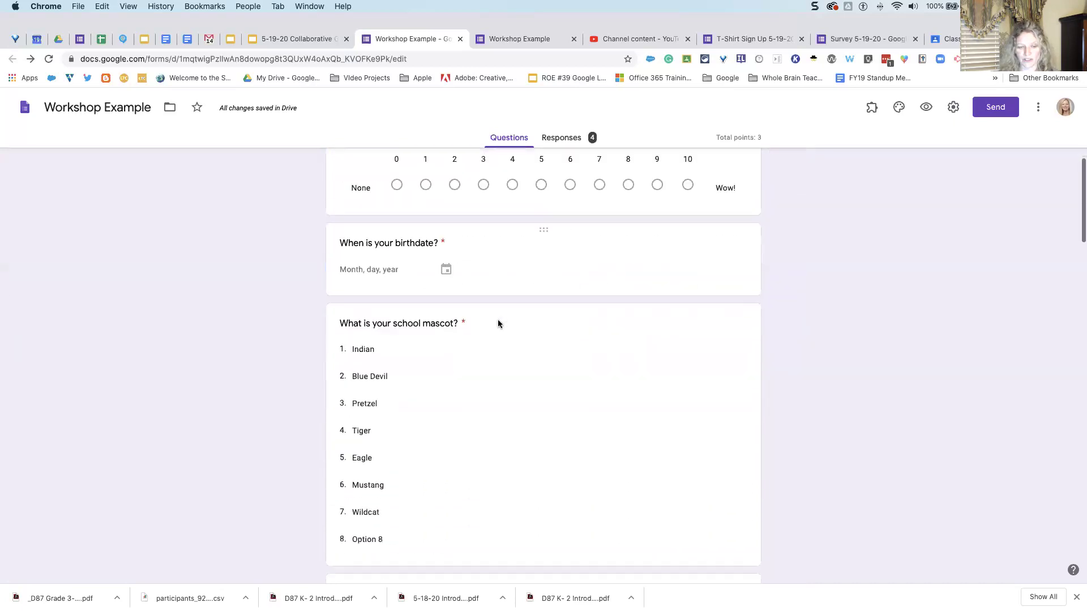
{"action": "scroll", "coordinate": [498, 319], "scroll_direction": "down", "scroll_amount": 10}
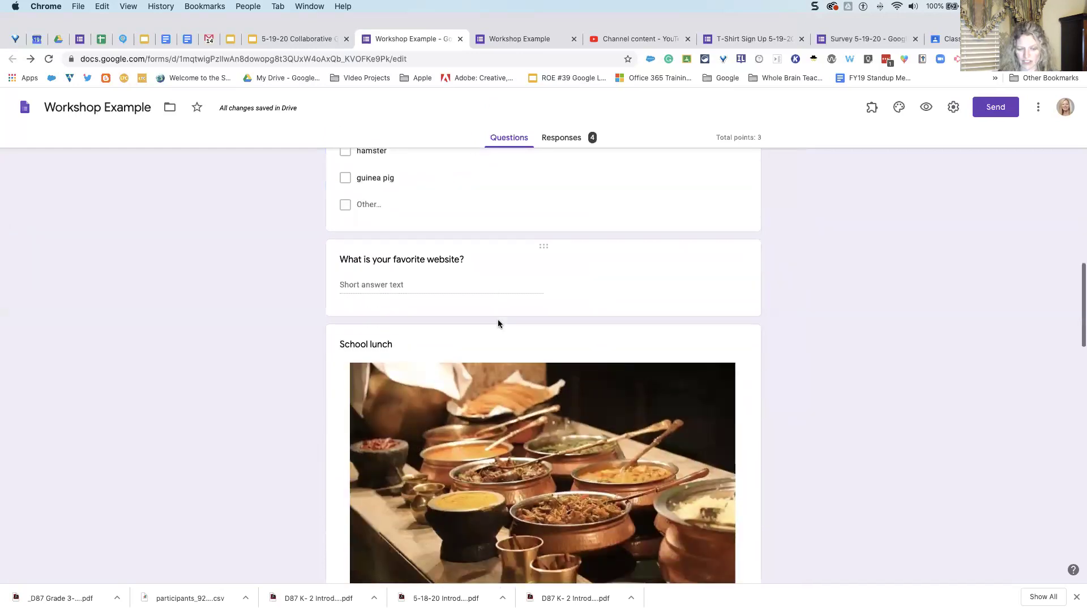
{"action": "scroll", "coordinate": [498, 320], "scroll_direction": "up", "scroll_amount": 20}
{"action": "left_click", "coordinate": [498, 315]}
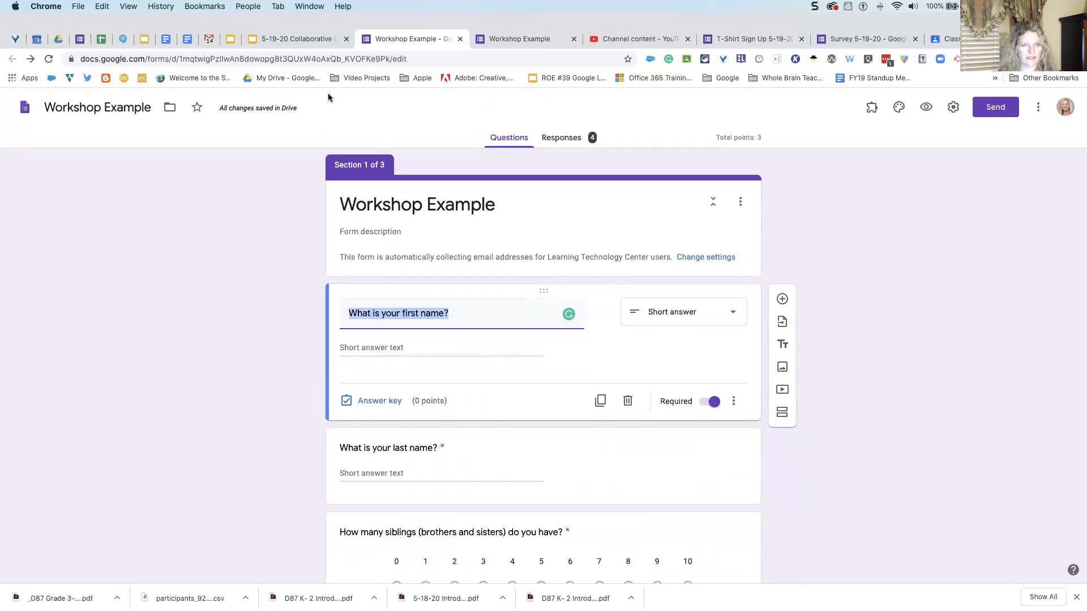
{"action": "left_click", "coordinate": [230, 38]}
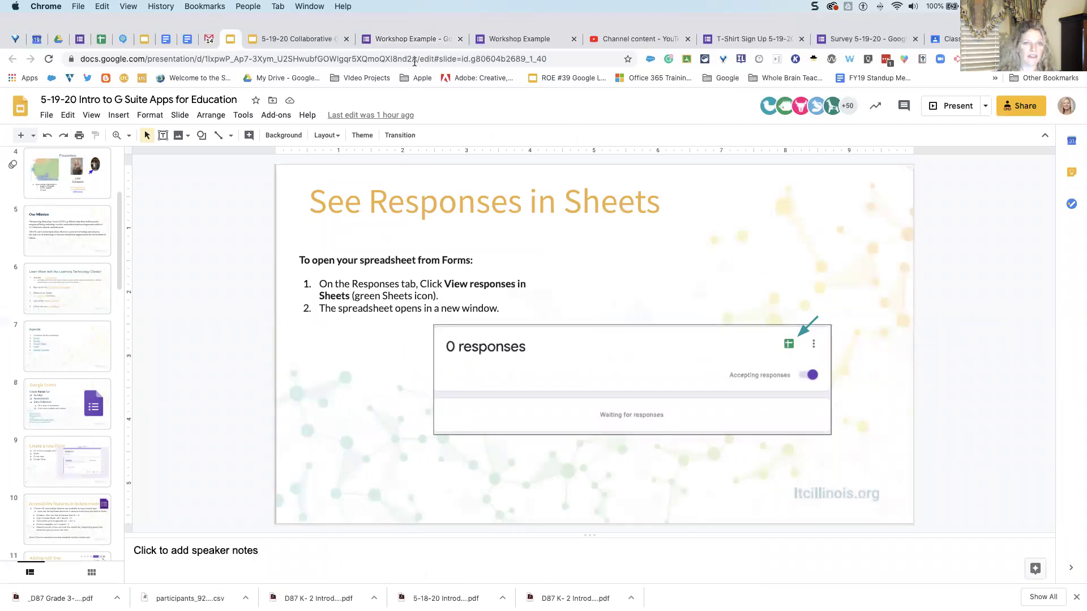
{"action": "left_click", "coordinate": [422, 41]}
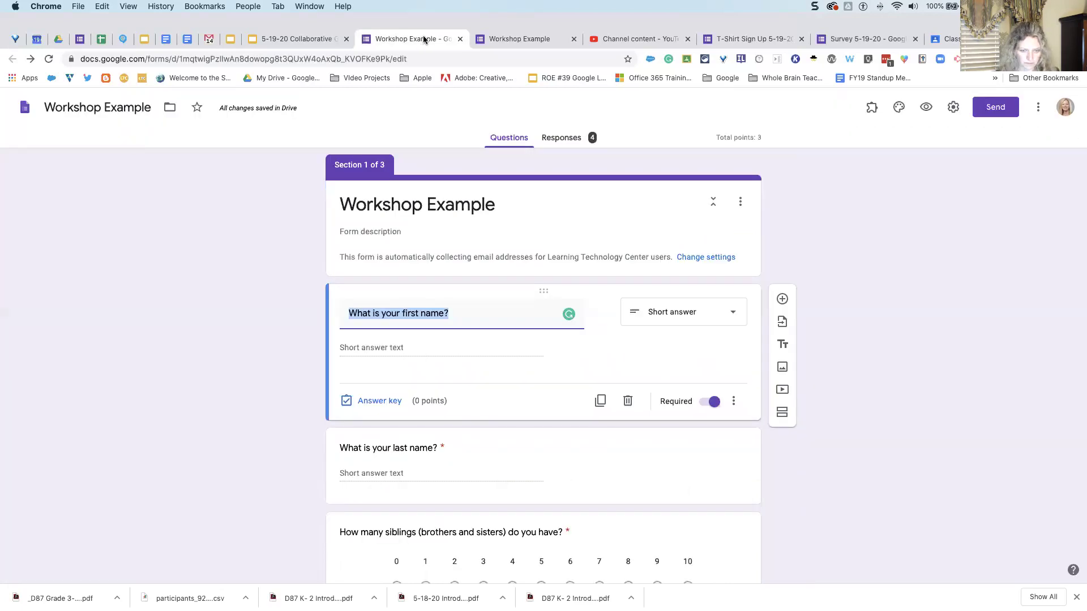
- Review the summary of the form's responses, including the insights, frequently missed questions, scores and answer charts
{"action": "left_click", "coordinate": [562, 141]}
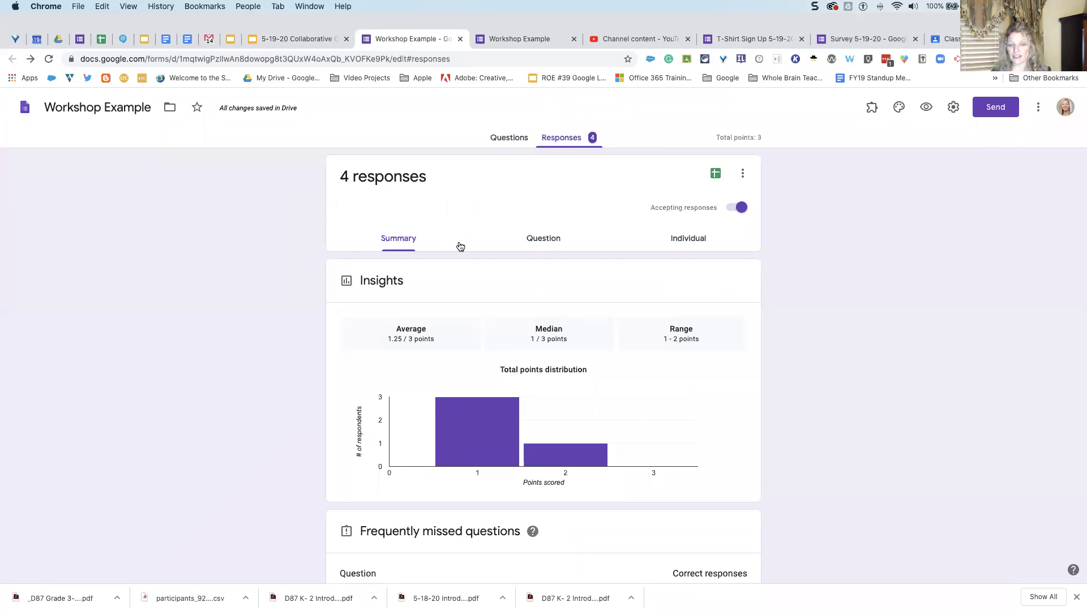
{"action": "scroll", "coordinate": [461, 246], "scroll_direction": "down", "scroll_amount": 5}
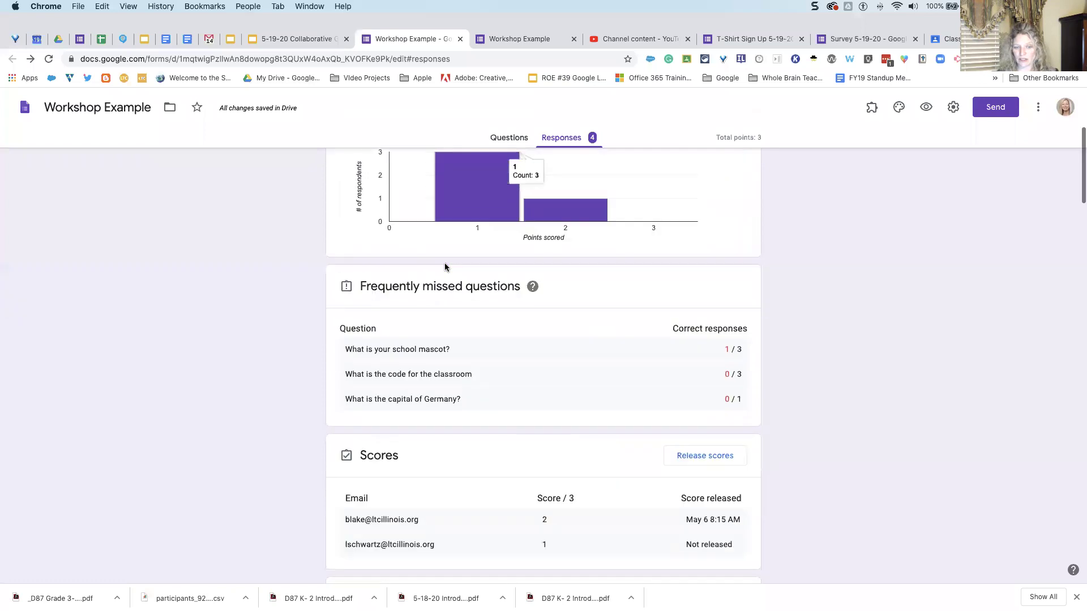
{"action": "scroll", "coordinate": [445, 265], "scroll_direction": "down", "scroll_amount": 4}
{"action": "scroll", "coordinate": [444, 269], "scroll_direction": "up", "scroll_amount": 2}
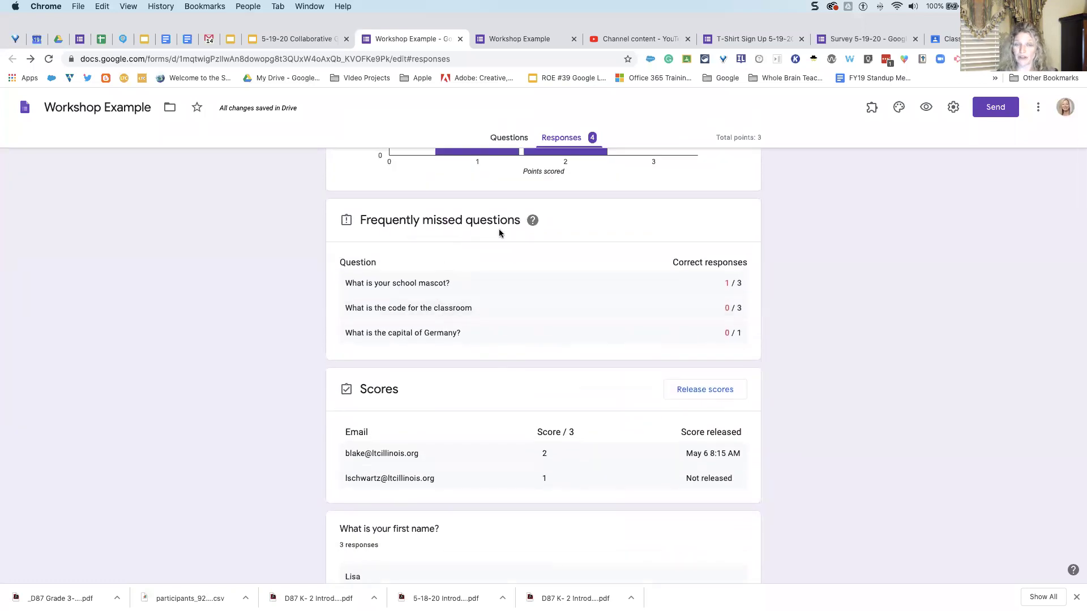
{"action": "scroll", "coordinate": [498, 228], "scroll_direction": "down", "scroll_amount": 3}
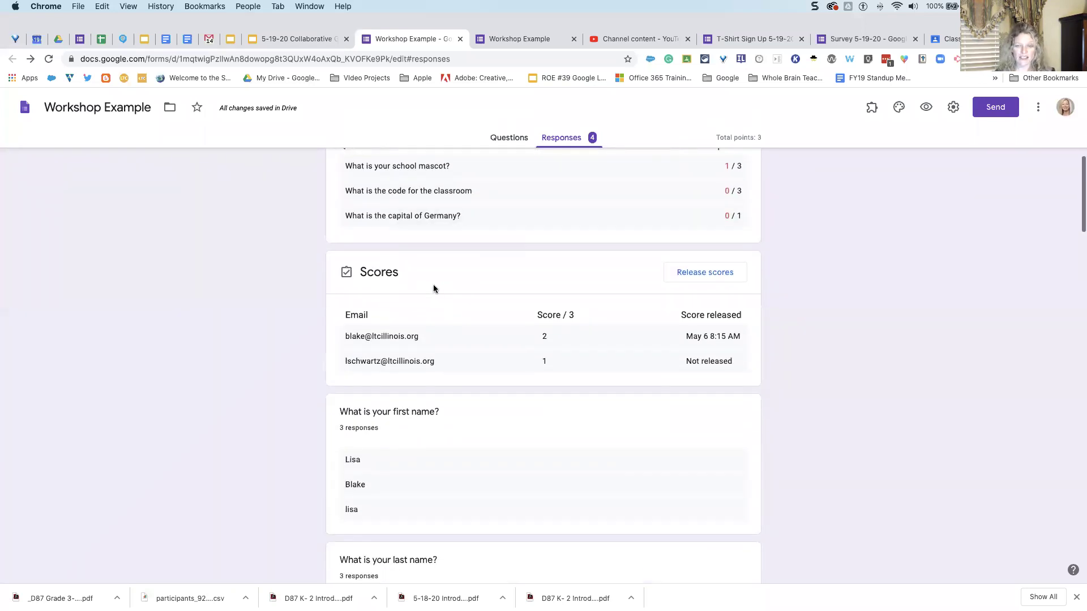
{"action": "scroll", "coordinate": [435, 287], "scroll_direction": "down", "scroll_amount": 4}
{"action": "scroll", "coordinate": [554, 277], "scroll_direction": "up", "scroll_amount": 2}
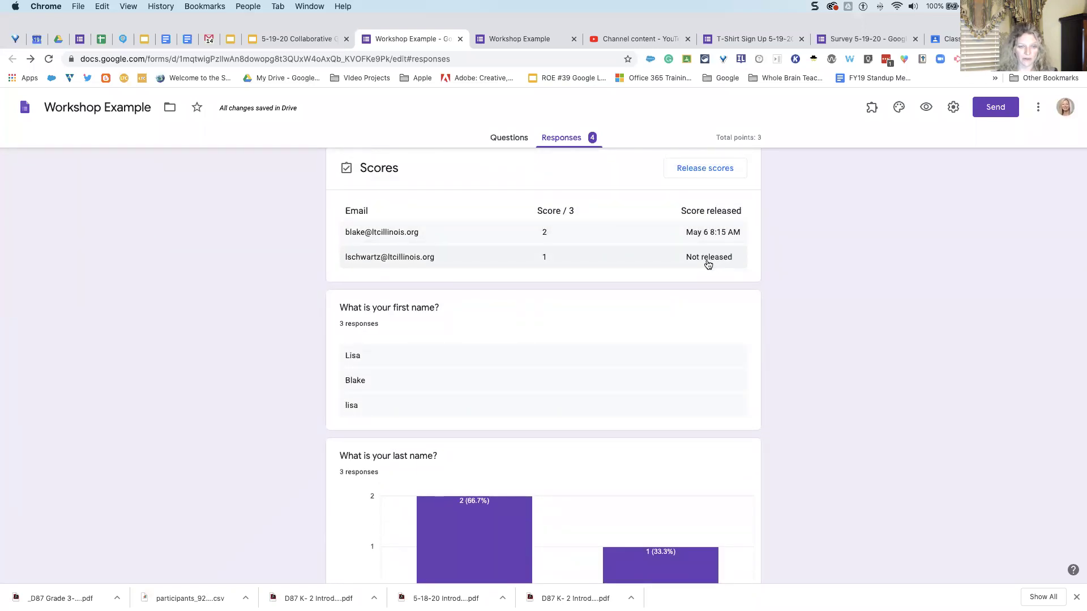
{"action": "scroll", "coordinate": [465, 342], "scroll_direction": "down", "scroll_amount": 5}
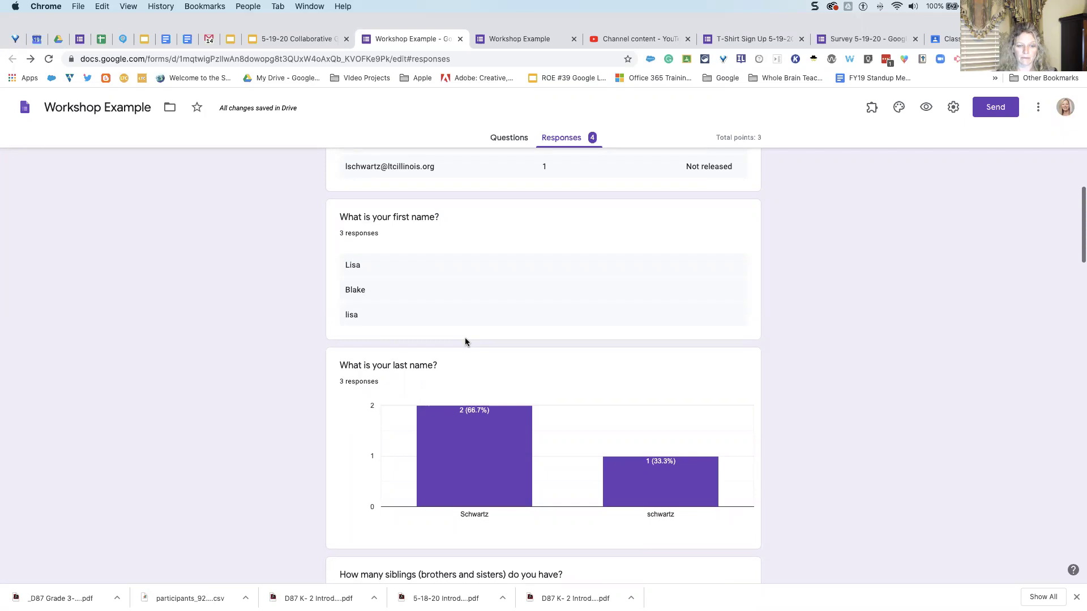
{"action": "scroll", "coordinate": [465, 342], "scroll_direction": "down", "scroll_amount": 10}
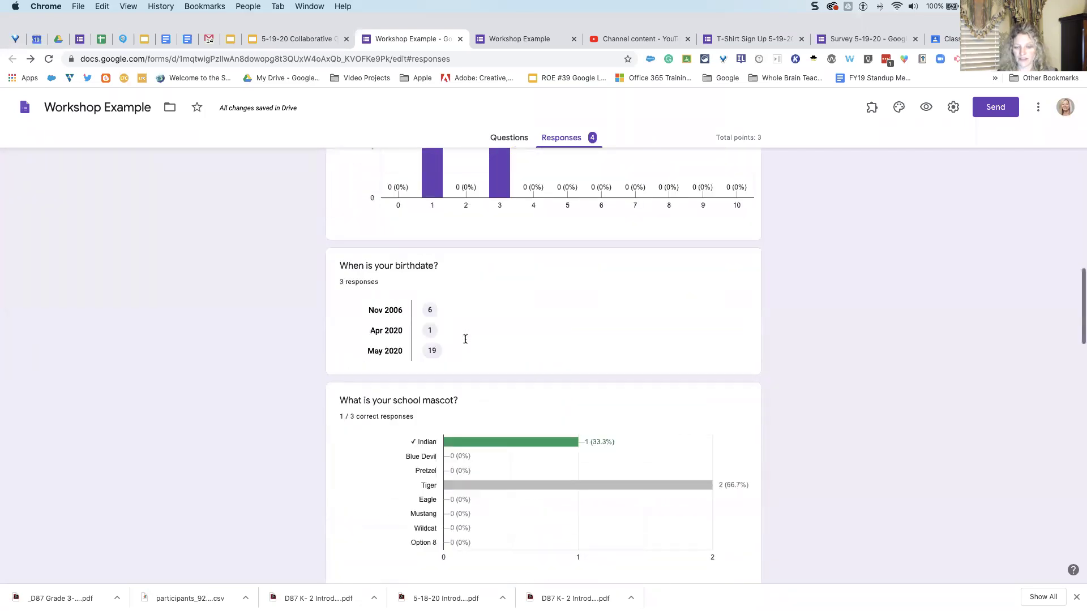
{"action": "scroll", "coordinate": [466, 338], "scroll_direction": "up", "scroll_amount": 15}
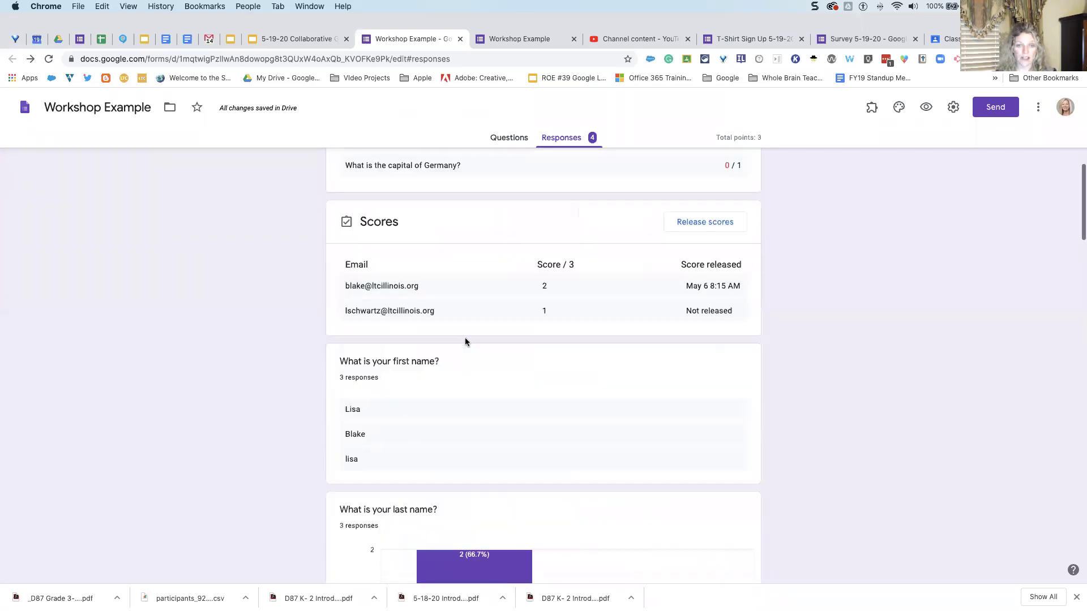
{"action": "scroll", "coordinate": [464, 340], "scroll_direction": "up", "scroll_amount": 7}
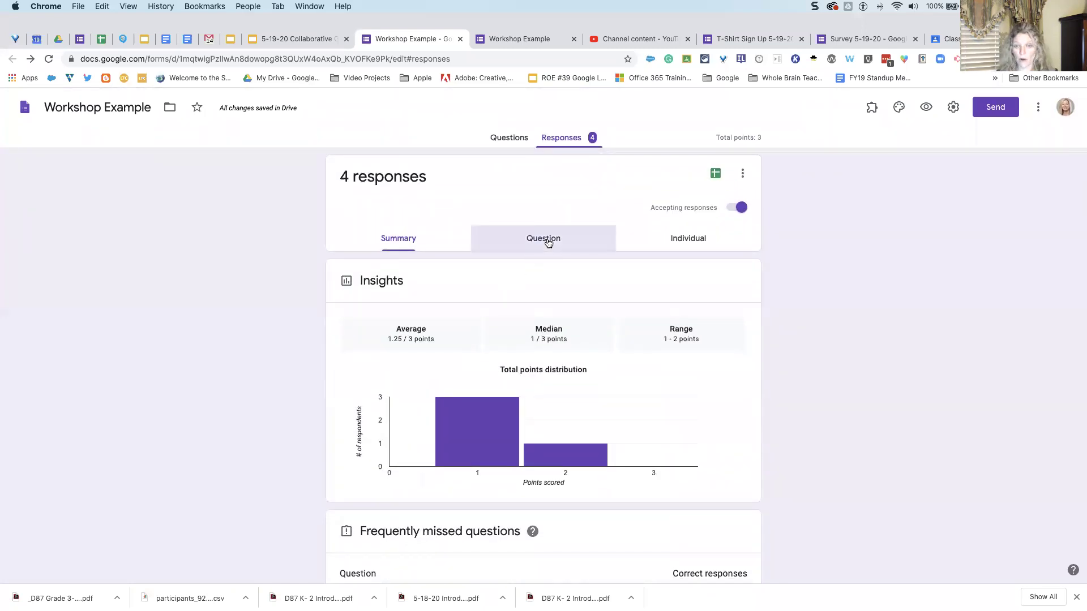
- Review the responses question by question, covering the first name, last name and number of siblings questions
{"action": "left_click", "coordinate": [548, 243]}
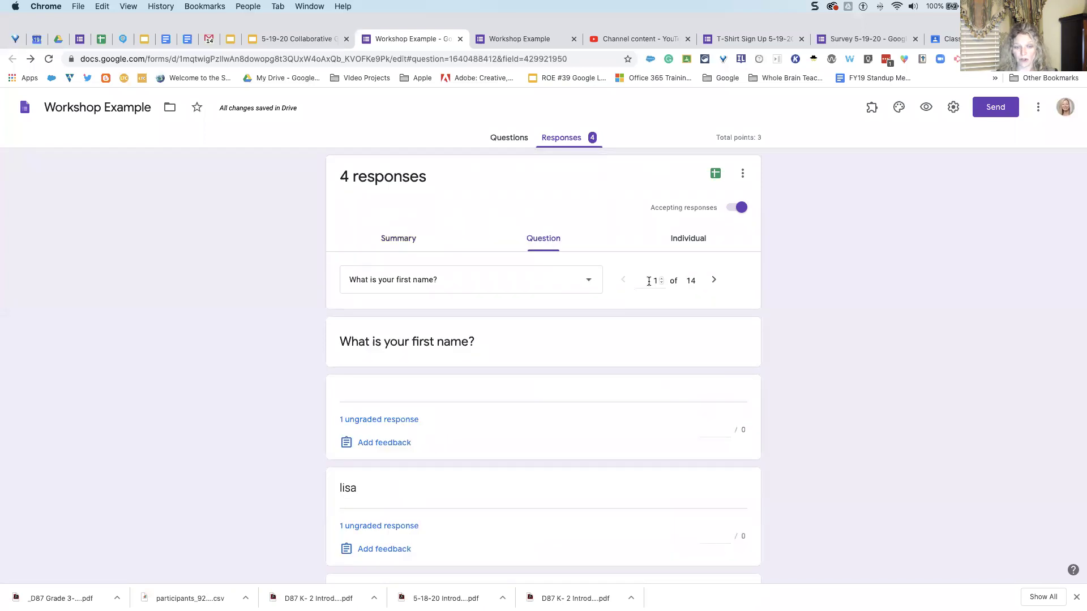
{"action": "scroll", "coordinate": [594, 325], "scroll_direction": "down", "scroll_amount": 2}
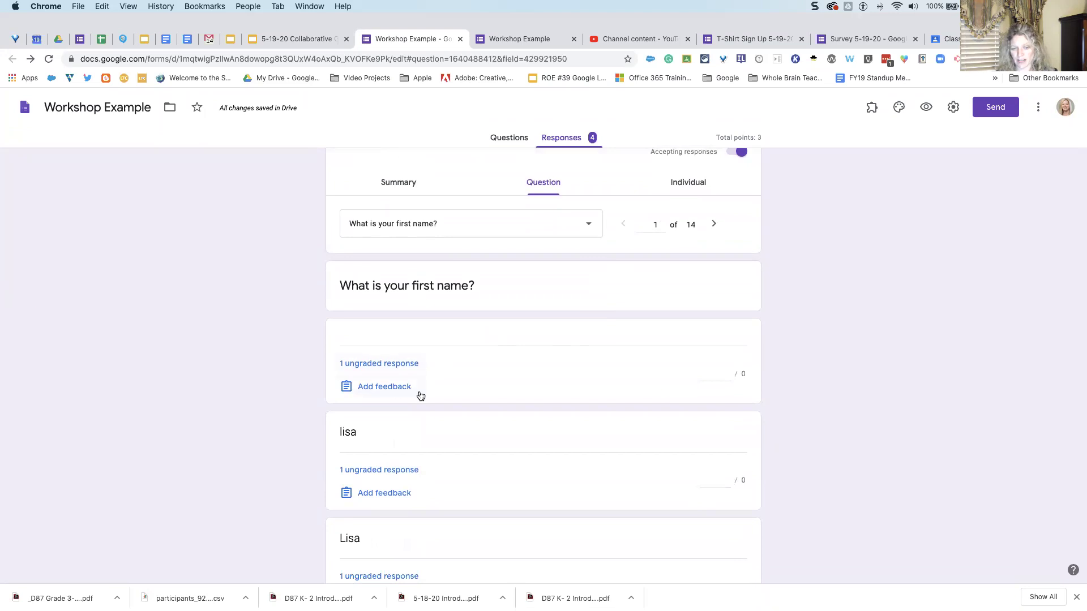
{"action": "scroll", "coordinate": [411, 393], "scroll_direction": "down", "scroll_amount": 3}
{"action": "scroll", "coordinate": [740, 230], "scroll_direction": "up", "scroll_amount": 4}
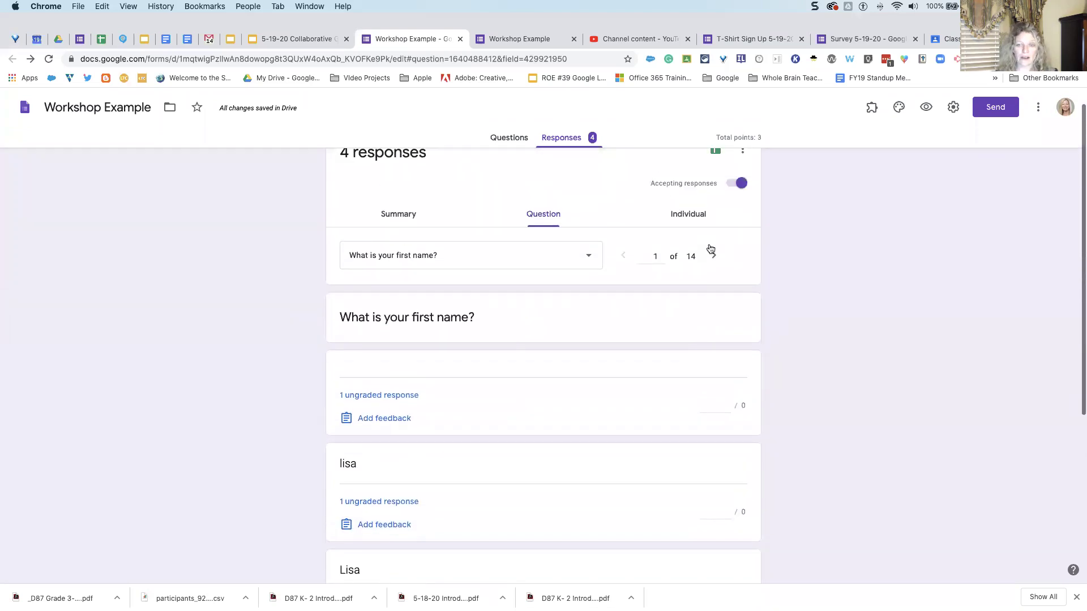
{"action": "left_click", "coordinate": [714, 256]}
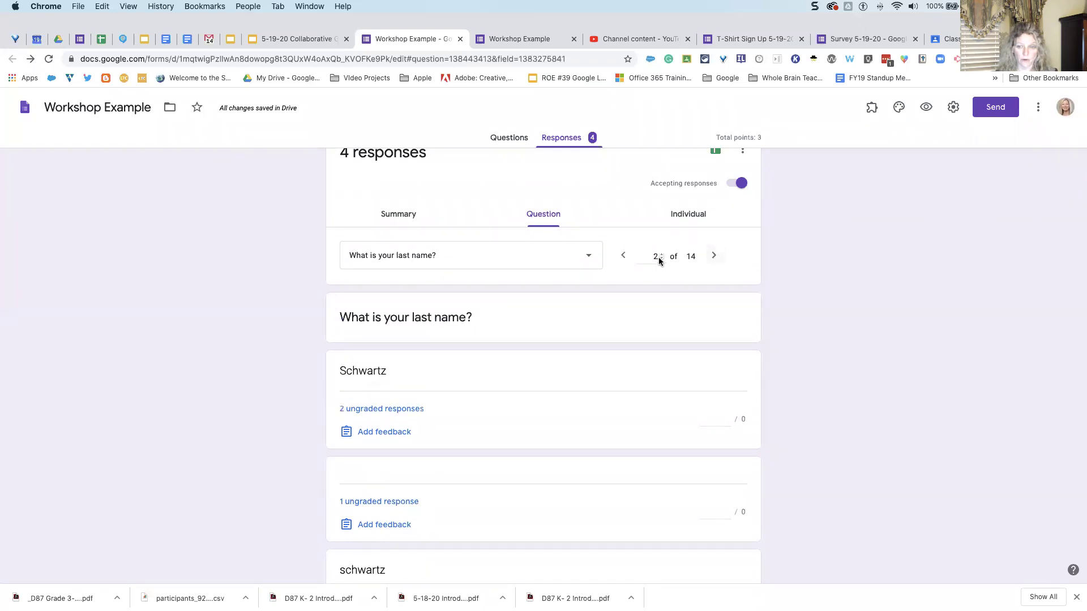
{"action": "left_click", "coordinate": [713, 259]}
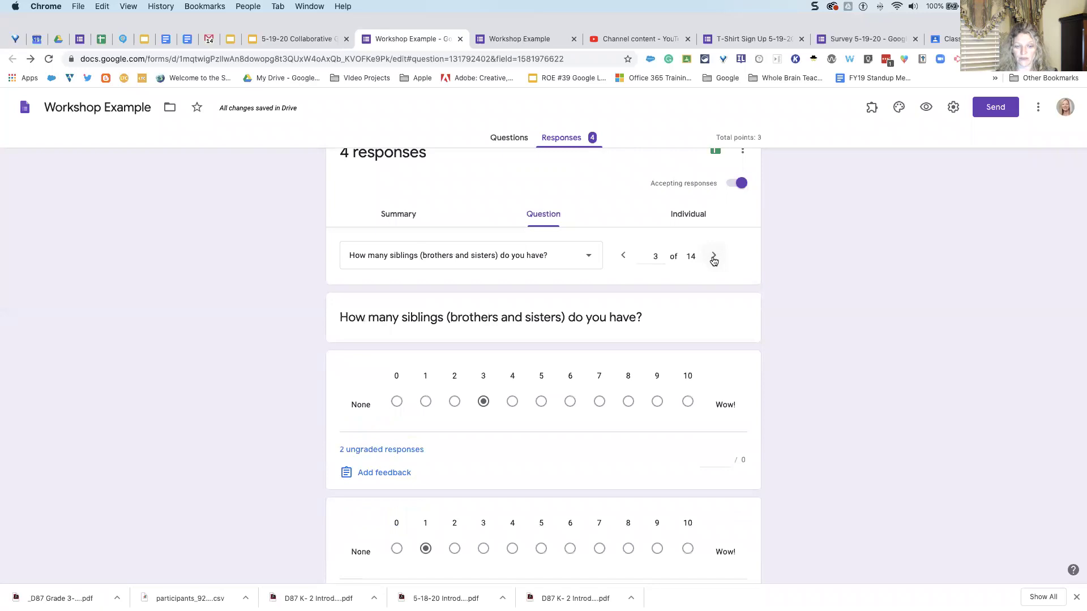
{"action": "scroll", "coordinate": [713, 260], "scroll_direction": "down", "scroll_amount": 5}
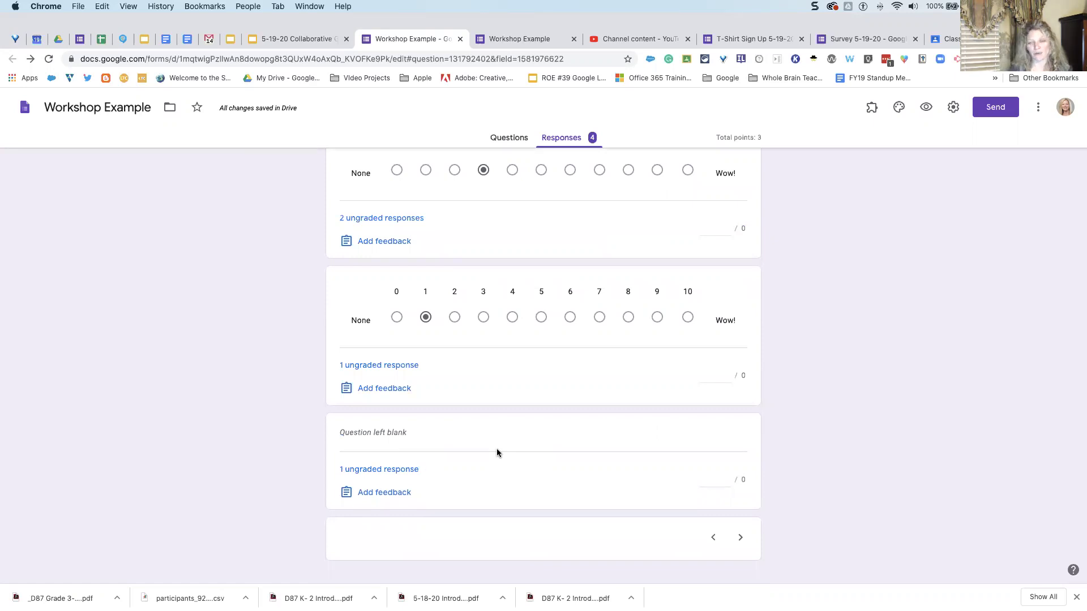
{"action": "scroll", "coordinate": [497, 449], "scroll_direction": "up", "scroll_amount": 5}
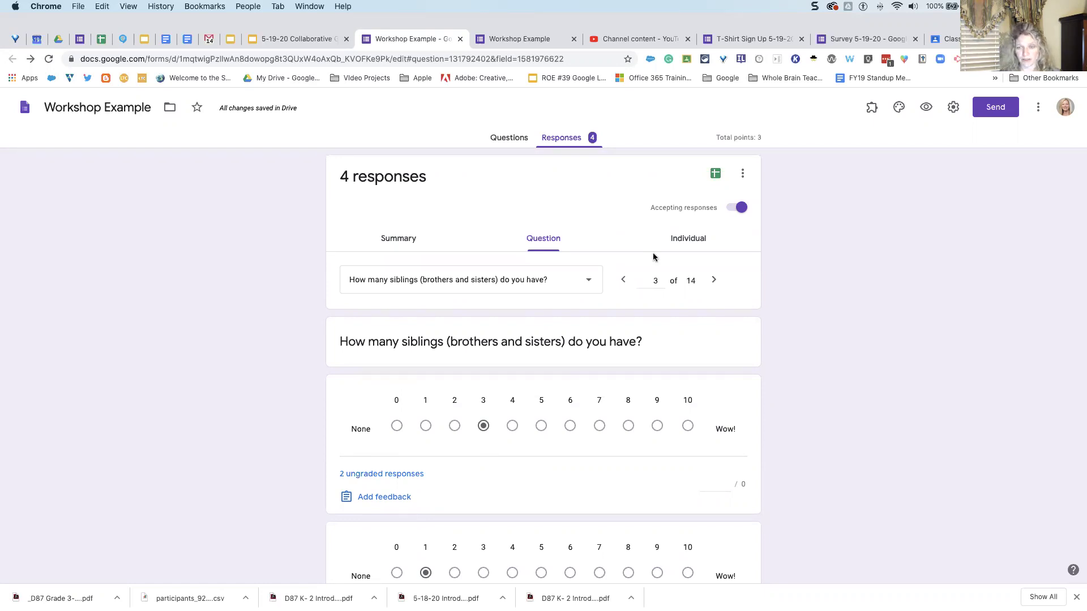
- View the individual responses, examine the answers in Response 1, and check the list of selectable respondents
{"action": "left_click", "coordinate": [686, 244]}
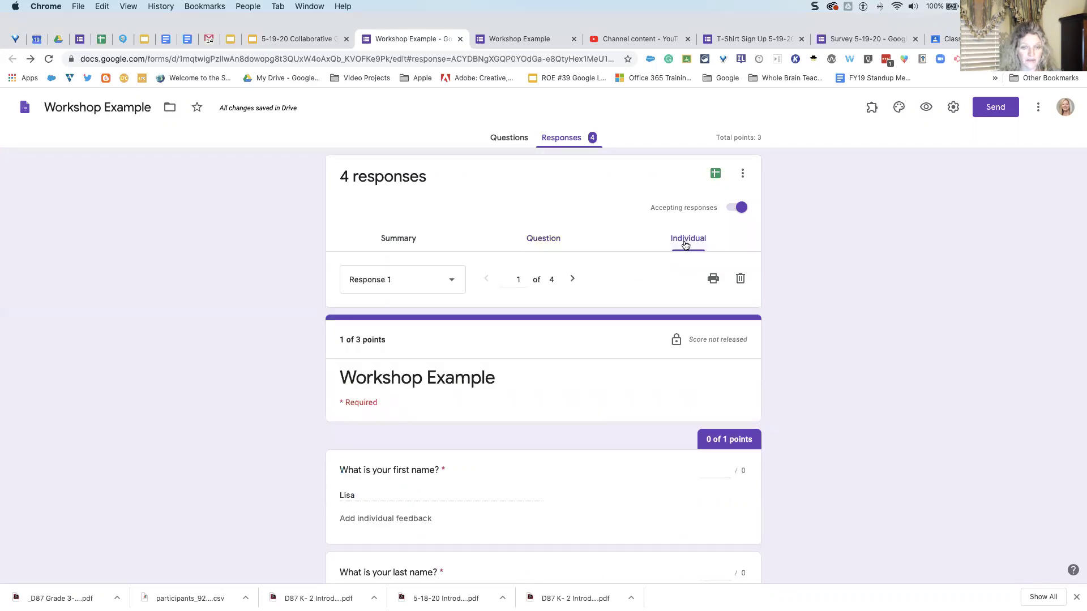
{"action": "scroll", "coordinate": [562, 340], "scroll_direction": "down", "scroll_amount": 2}
{"action": "scroll", "coordinate": [562, 343], "scroll_direction": "down", "scroll_amount": 1}
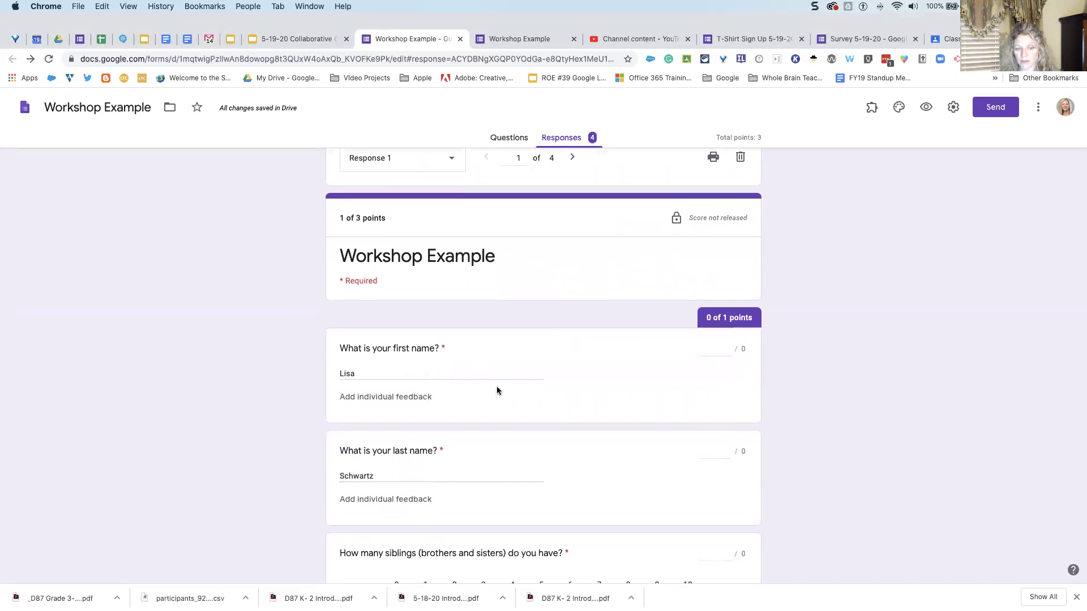
{"action": "scroll", "coordinate": [497, 388], "scroll_direction": "down", "scroll_amount": 4}
{"action": "scroll", "coordinate": [497, 390], "scroll_direction": "down", "scroll_amount": 13}
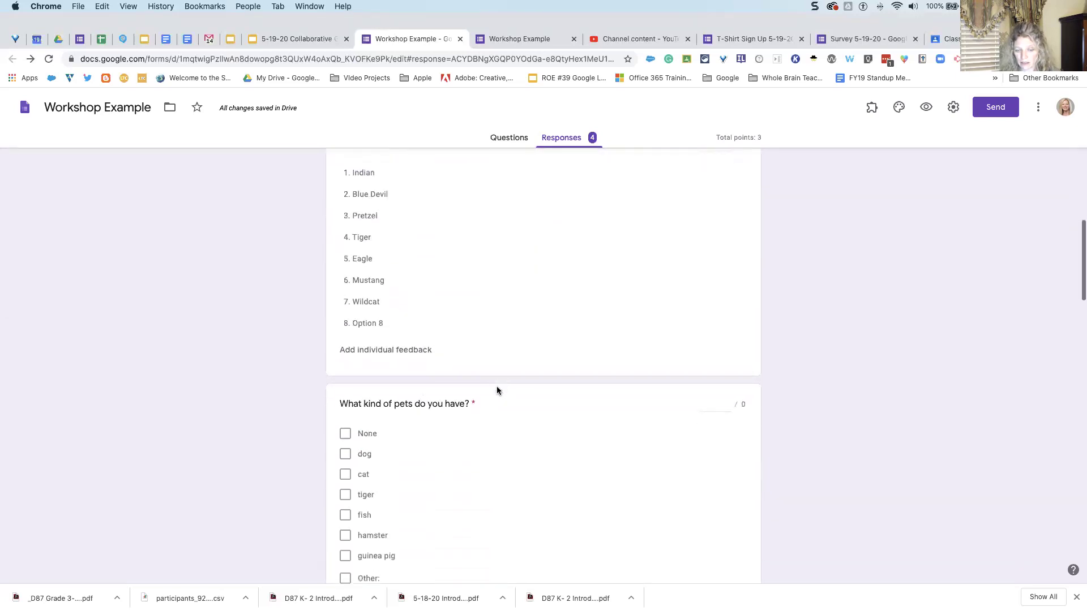
{"action": "scroll", "coordinate": [497, 391], "scroll_direction": "up", "scroll_amount": 15}
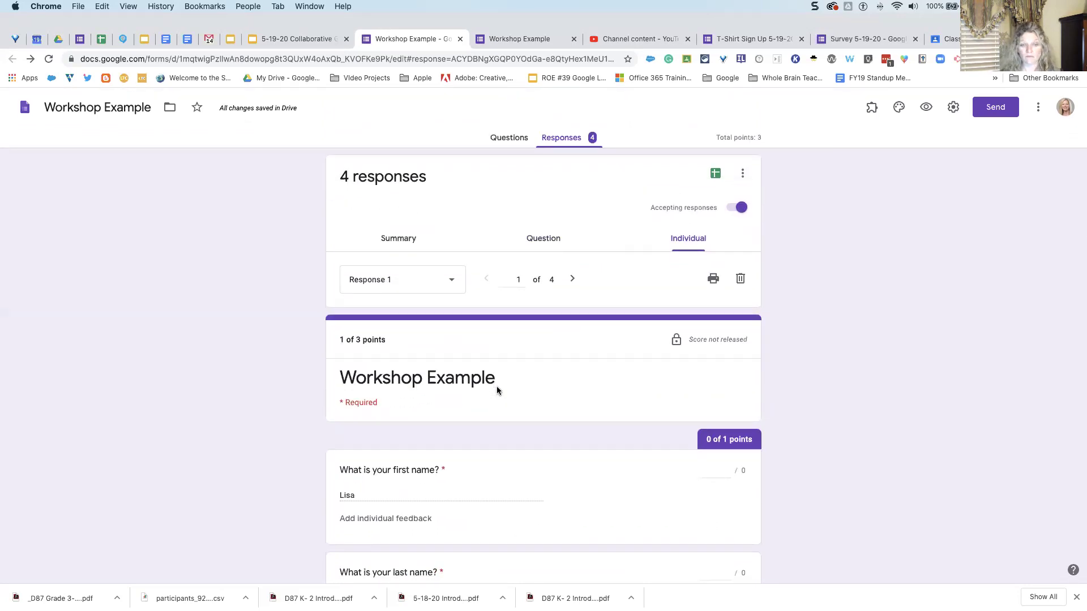
{"action": "left_click", "coordinate": [450, 282]}
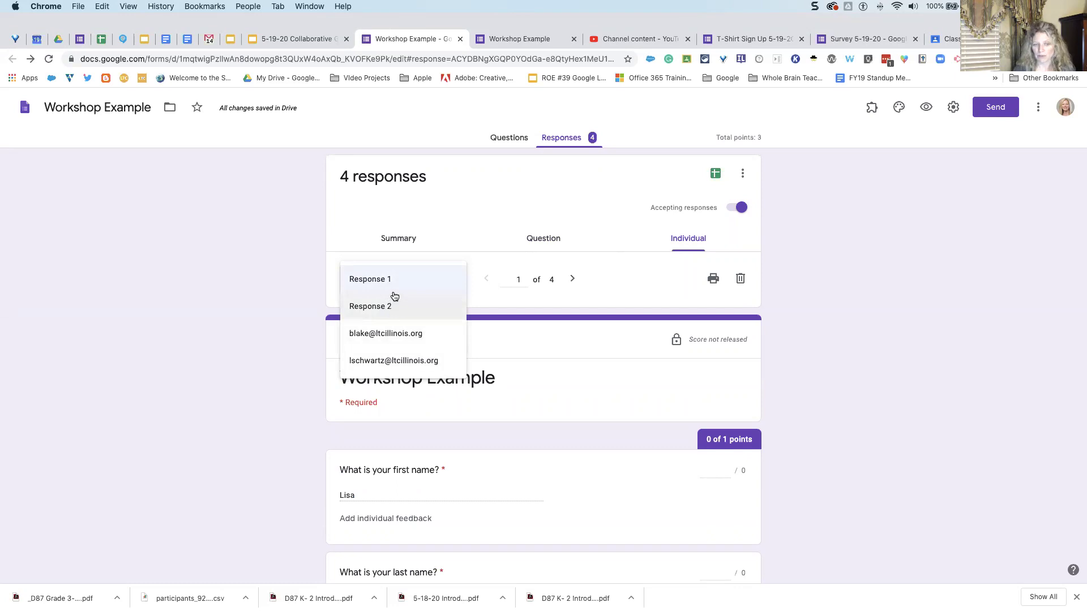
{"action": "left_click", "coordinate": [602, 260]}
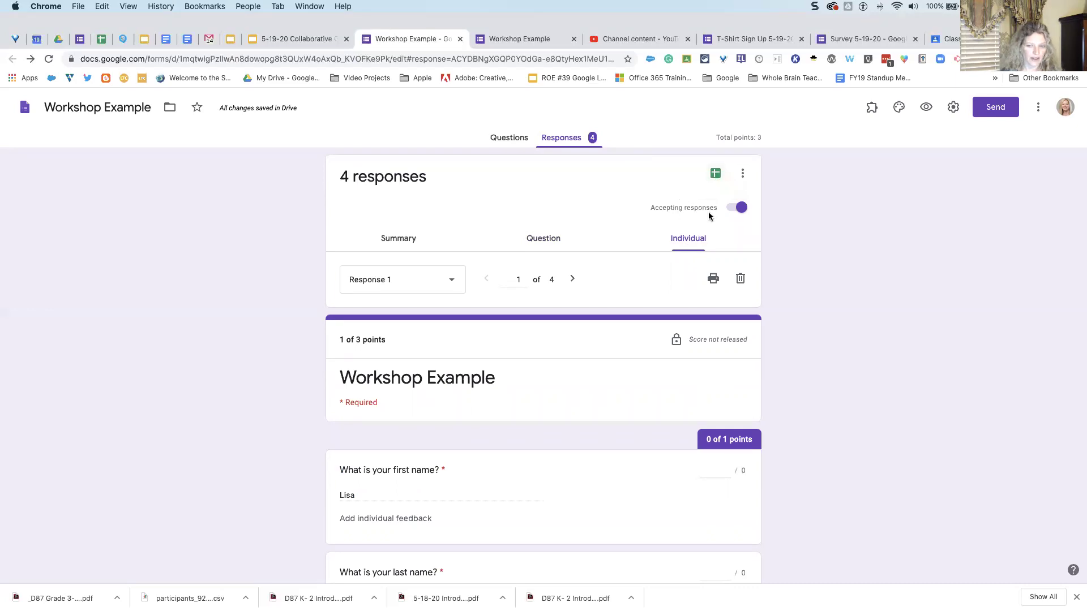
- Stop the form from accepting responses, and turn accepting responses back on
{"action": "left_click", "coordinate": [743, 208]}
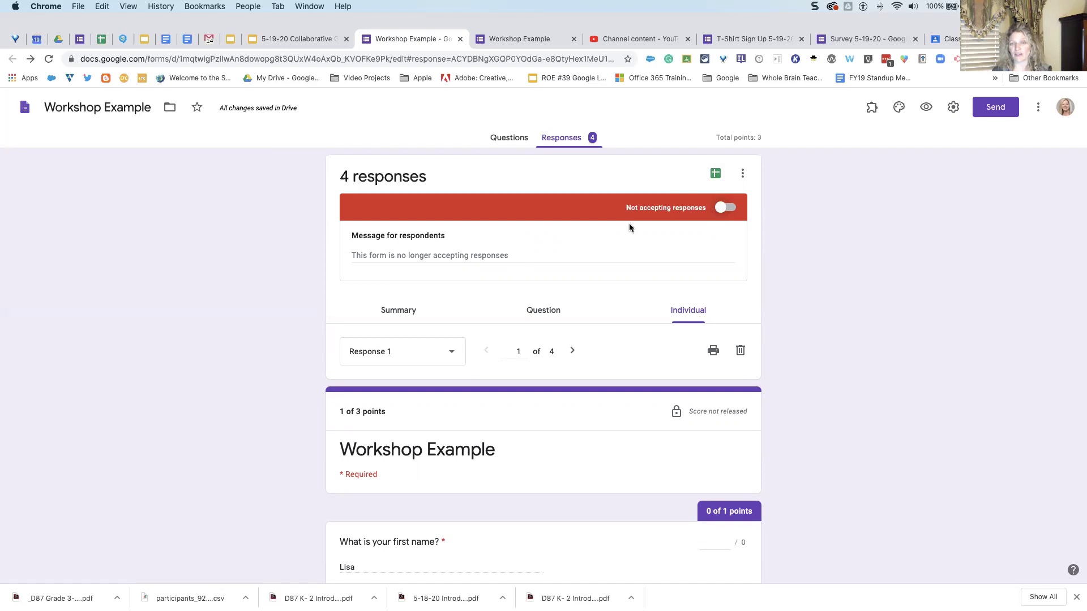
{"action": "left_click", "coordinate": [735, 210]}
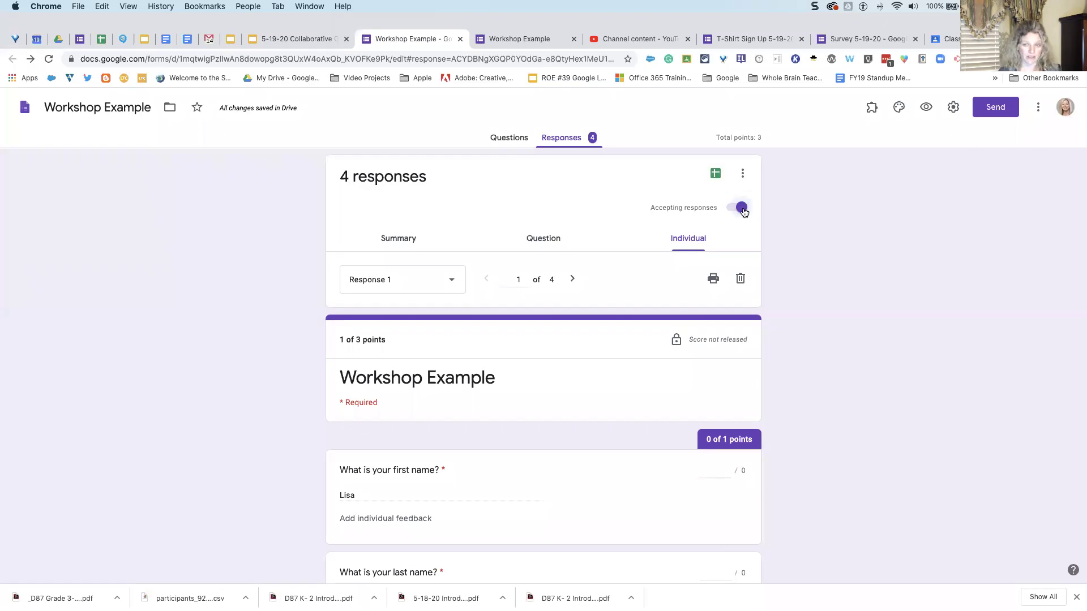
- Review the additional response options, such as email notifications, response destination, CSV download, and printing or deleting all responses
{"action": "left_click", "coordinate": [743, 176]}
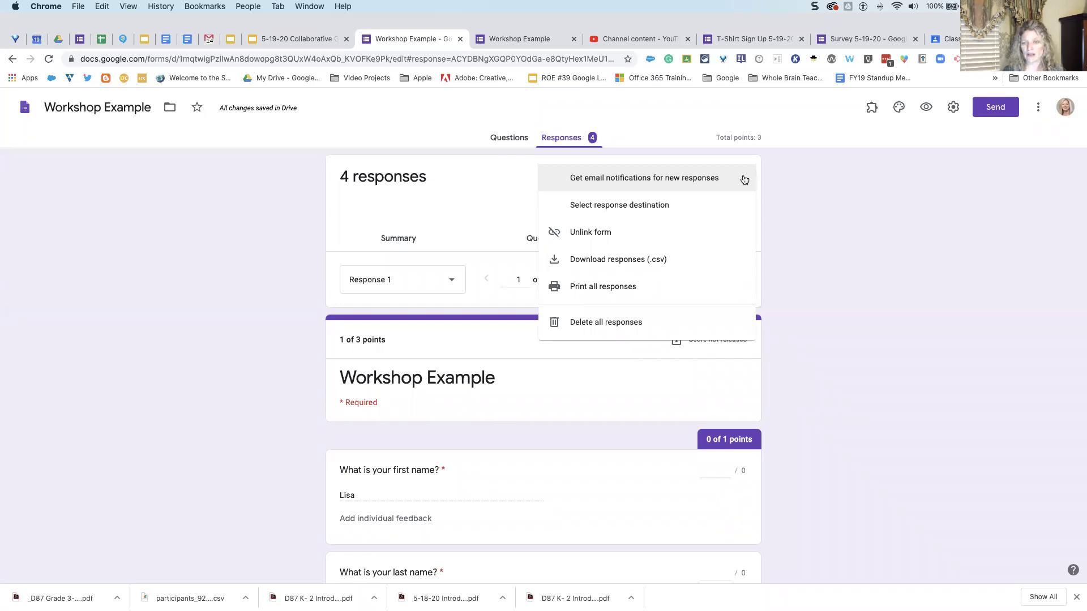
{"action": "scroll", "coordinate": [654, 317], "scroll_direction": "down", "scroll_amount": 1}
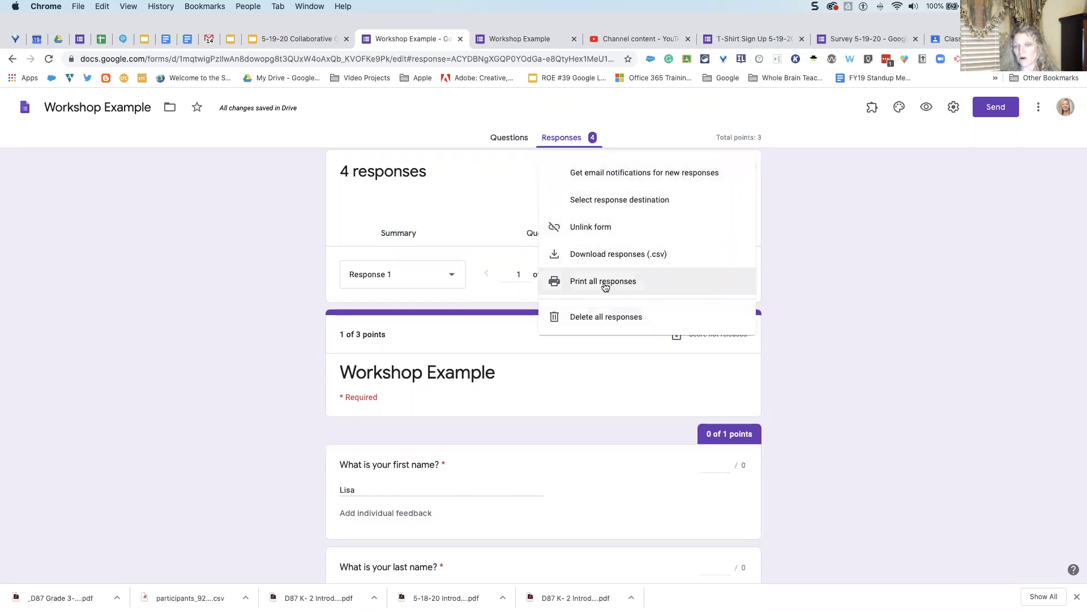
{"action": "left_click", "coordinate": [524, 182]}
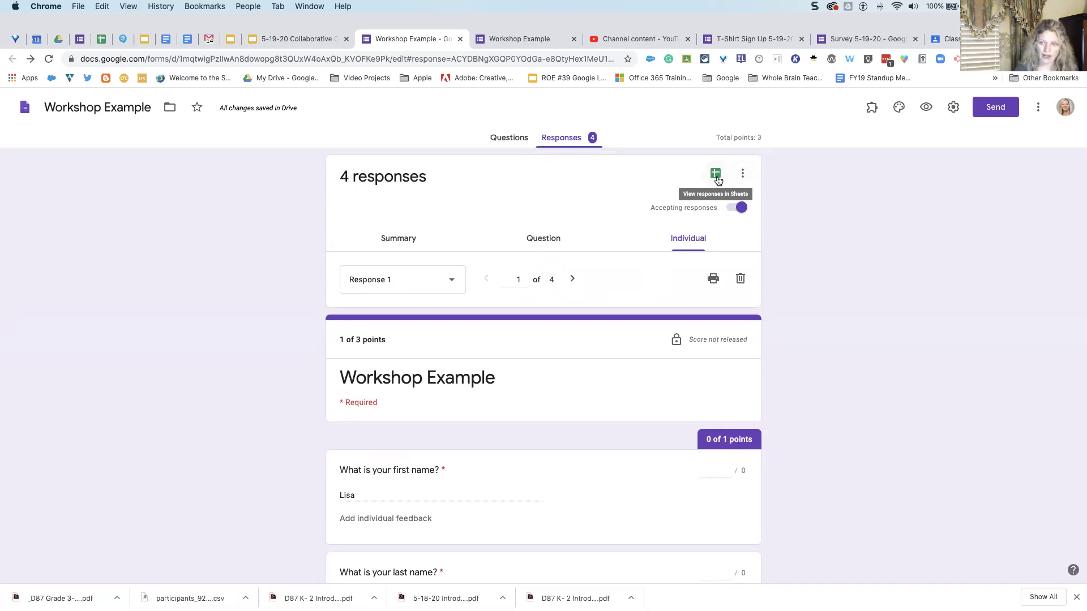
- Open the form's responses in Google Sheets and review the answer columns from the timestamps through the email addresses
{"action": "left_click", "coordinate": [716, 176]}
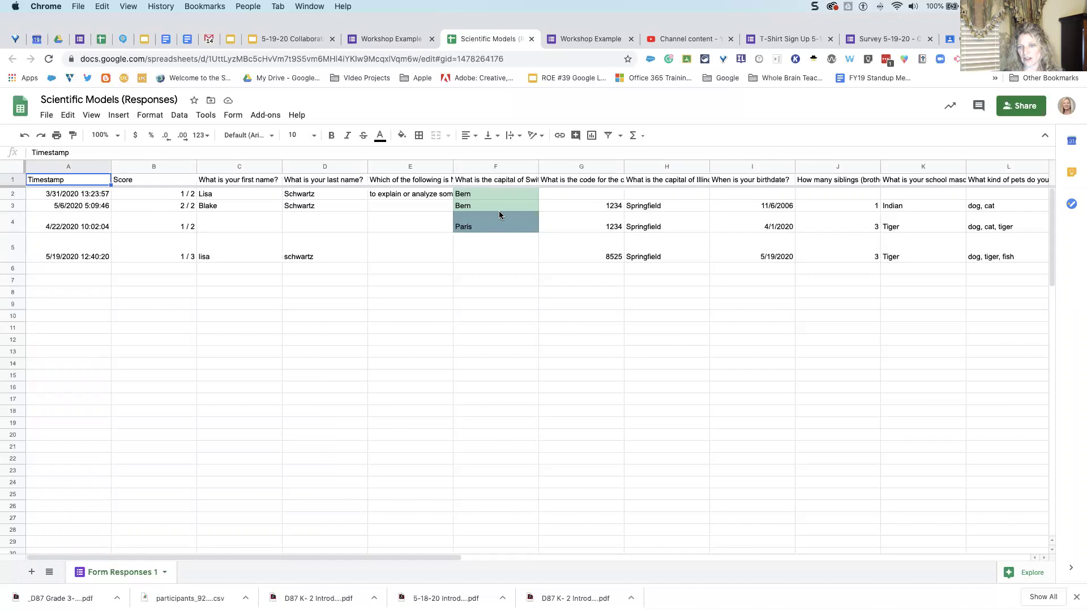
{"action": "left_click_drag", "start_coordinate": [457, 558], "coordinate": [698, 558]}
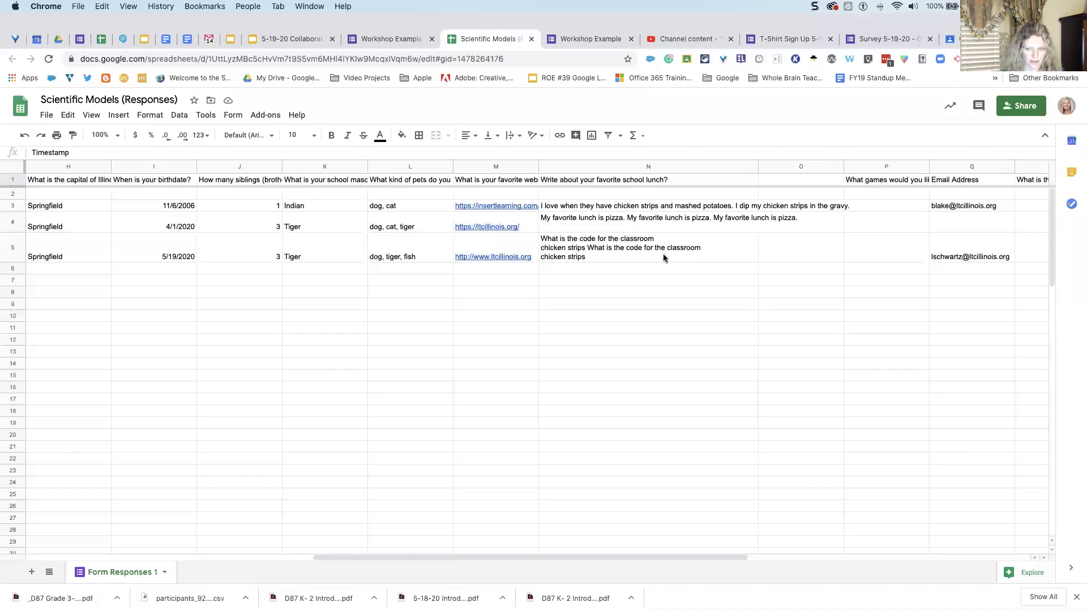
{"action": "left_click_drag", "start_coordinate": [599, 561], "coordinate": [281, 528]}
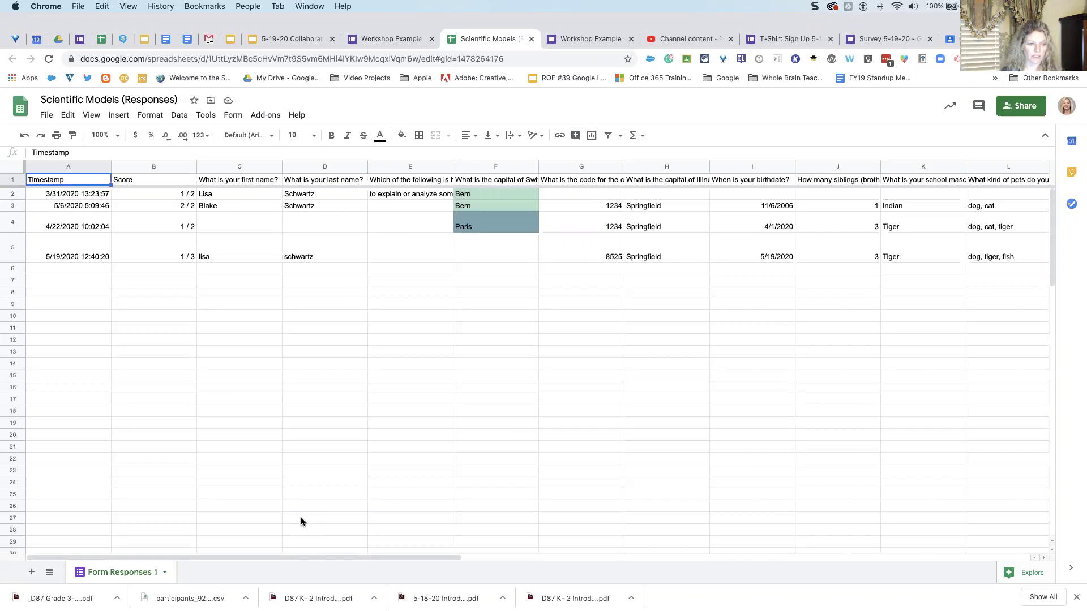
{"action": "mouse_move", "coordinate": [324, 554]}
{"action": "left_mouse_down"}
{"action": "mouse_move", "coordinate": [416, 558]}
{"action": "mouse_move", "coordinate": [308, 556]}
{"action": "left_mouse_up"}
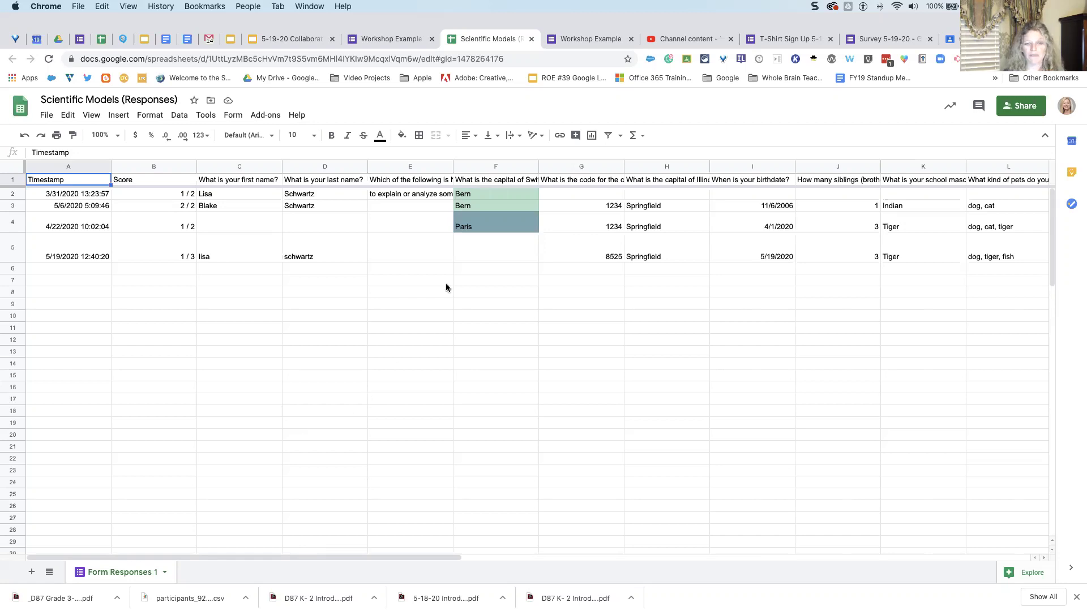
- Examine the color-coded capital of Switzerland answers in column F, and look through the remaining question columns
{"action": "left_click", "coordinate": [483, 206]}
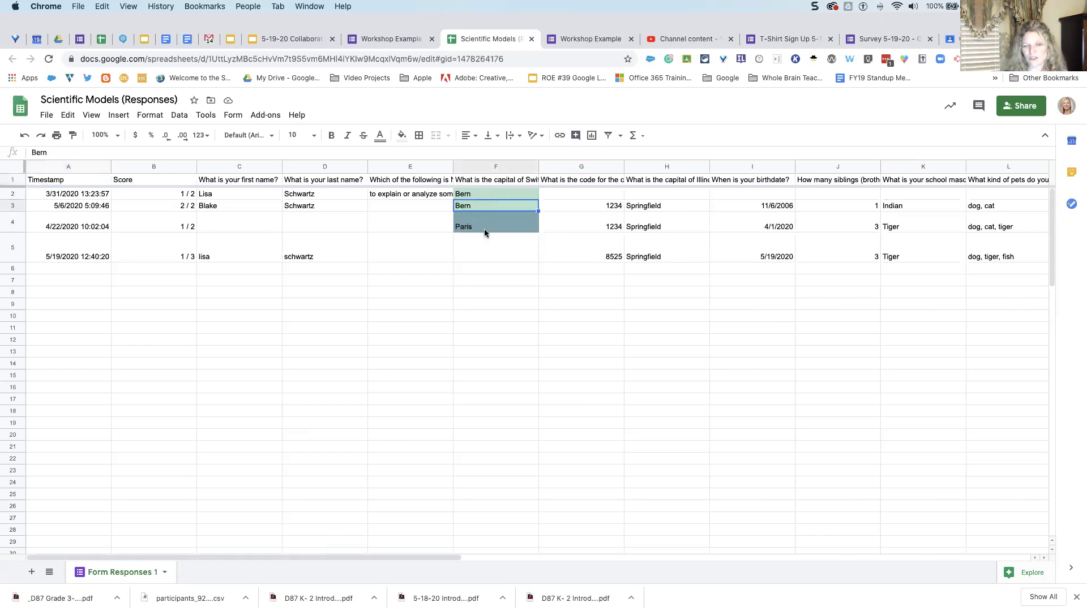
{"action": "left_click", "coordinate": [476, 246]}
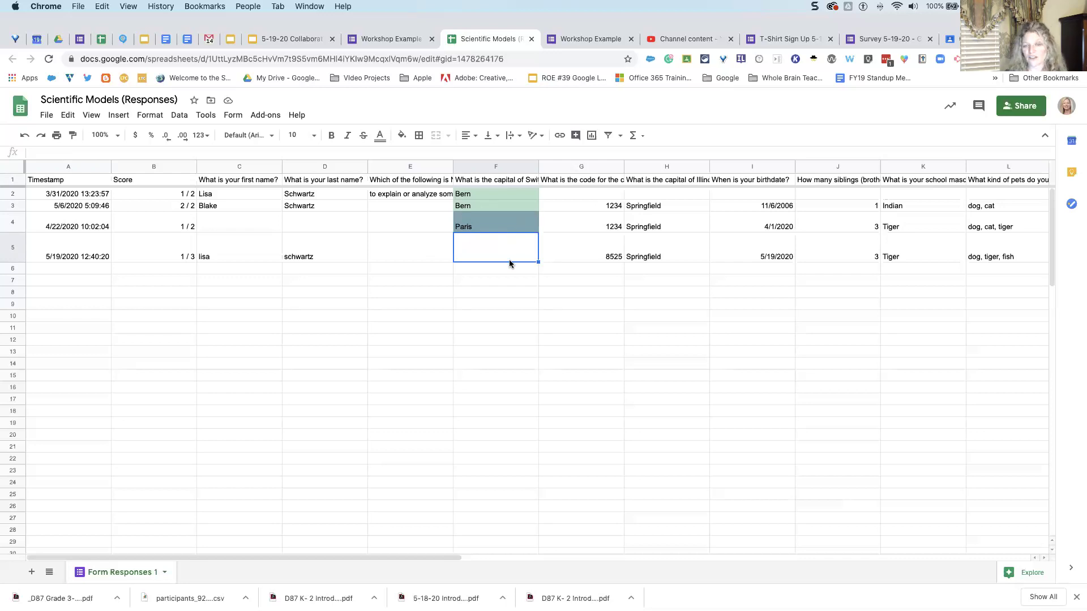
{"action": "scroll", "coordinate": [505, 294], "scroll_direction": "down", "scroll_amount": 5}
{"action": "scroll", "coordinate": [505, 295], "scroll_direction": "up", "scroll_amount": 5}
{"action": "scroll", "coordinate": [505, 294], "scroll_direction": "right", "scroll_amount": 10}
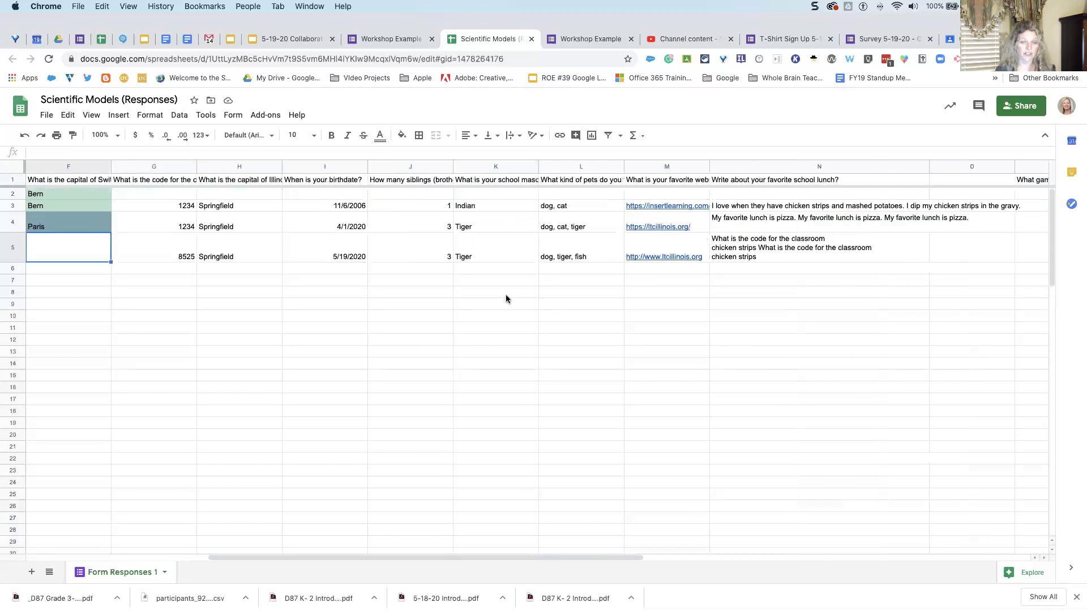
{"action": "left_click_drag", "start_coordinate": [451, 557], "coordinate": [209, 556]}
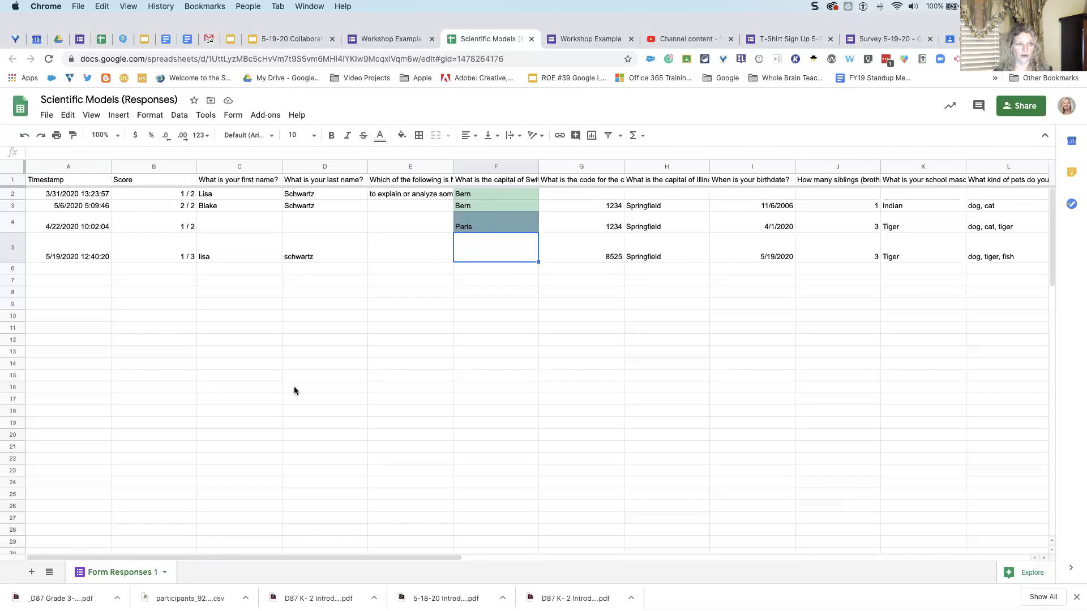
- Switch to the Workshop Warm Up (Responses) spreadsheet, examine the color-coded Google tools ratings, and open its conditional formatting rules
{"action": "left_click", "coordinate": [101, 41]}
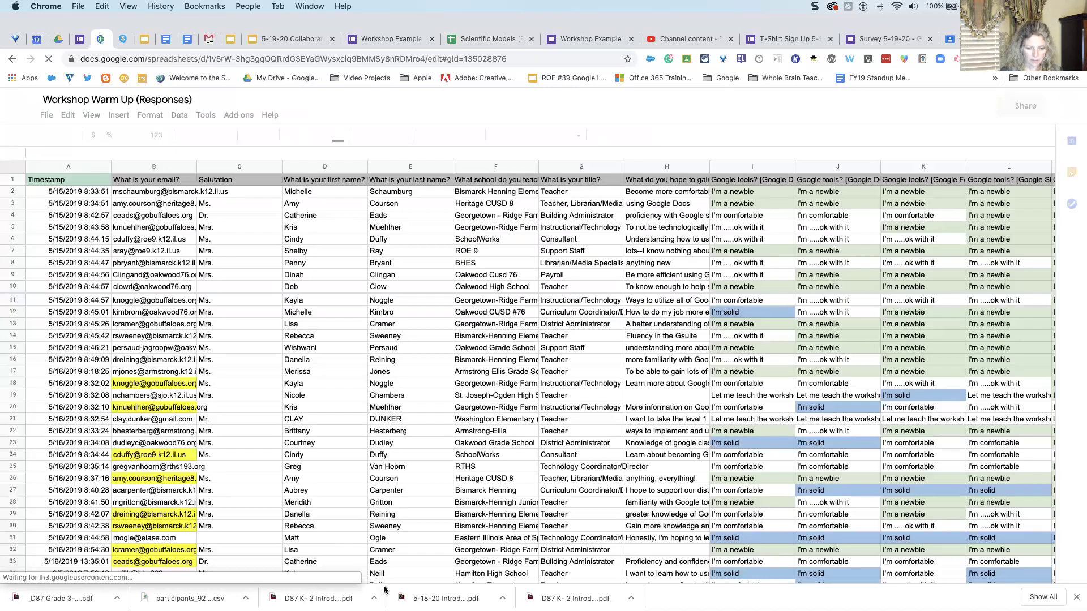
{"action": "scroll", "coordinate": [446, 488], "scroll_direction": "down", "scroll_amount": 10}
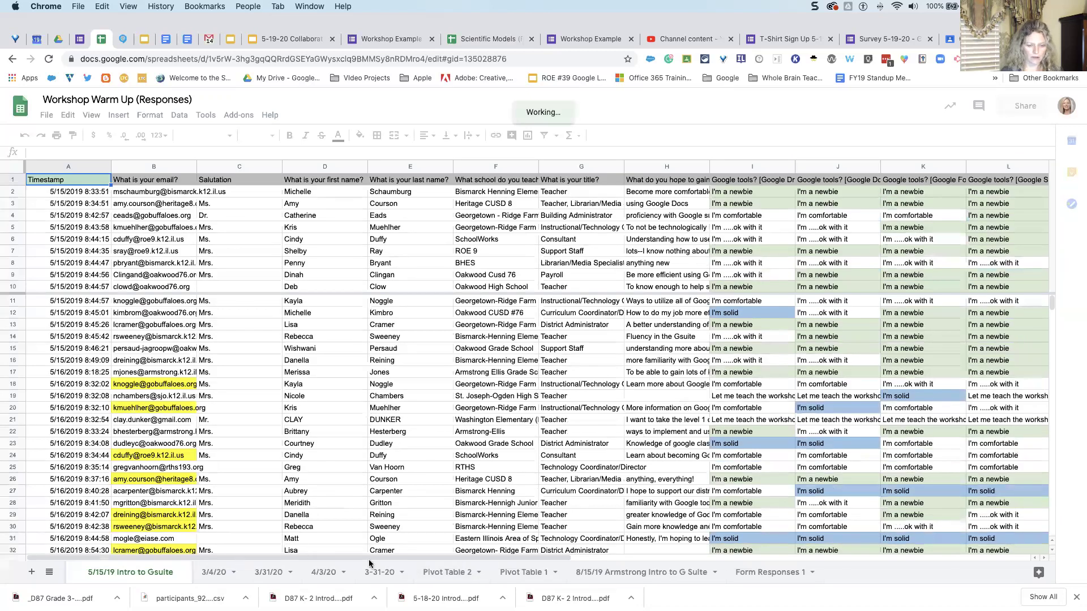
{"action": "left_click_drag", "start_coordinate": [492, 558], "coordinate": [695, 560]}
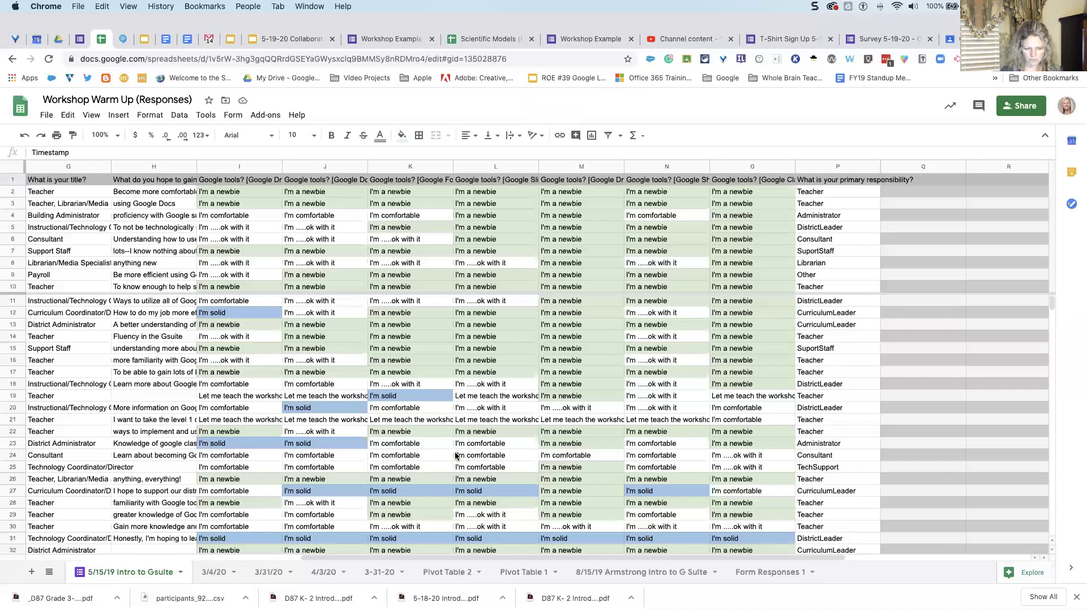
{"action": "scroll", "coordinate": [463, 464], "scroll_direction": "down", "scroll_amount": 1}
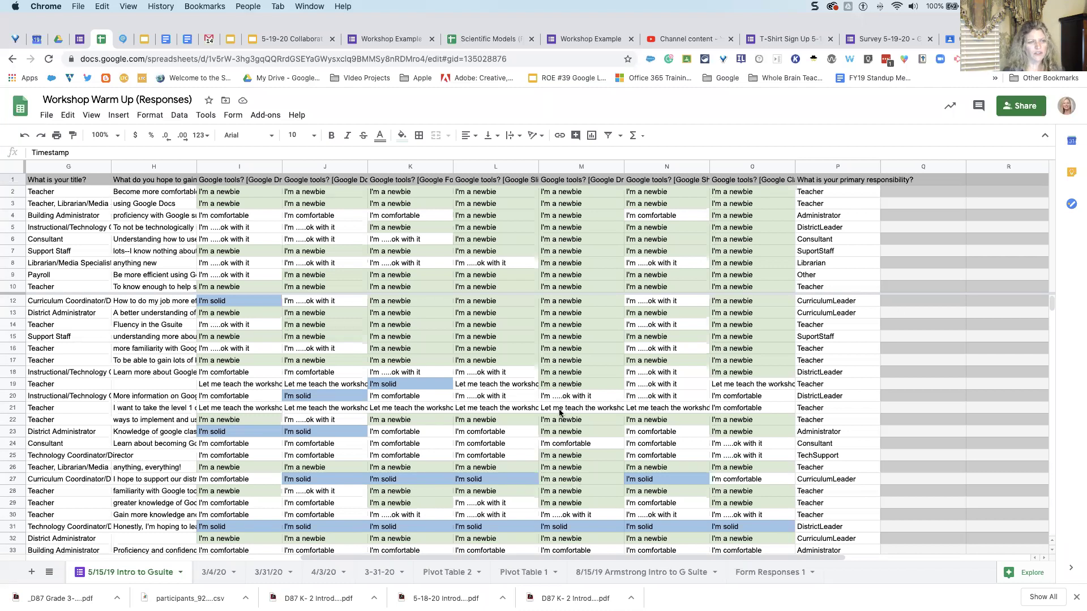
{"action": "left_click", "coordinate": [155, 117]}
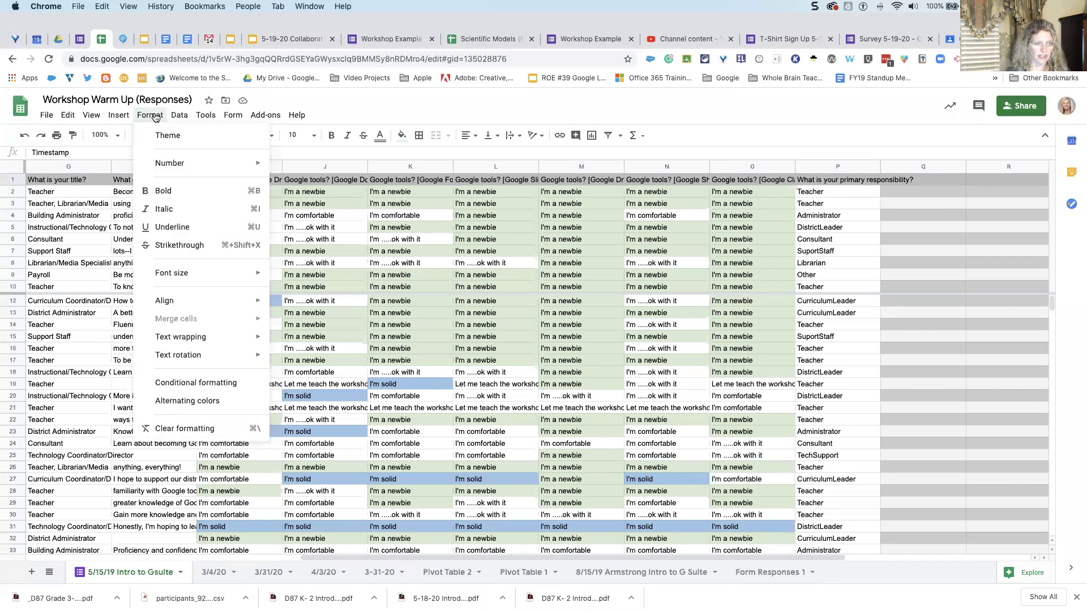
{"action": "left_click", "coordinate": [225, 383]}
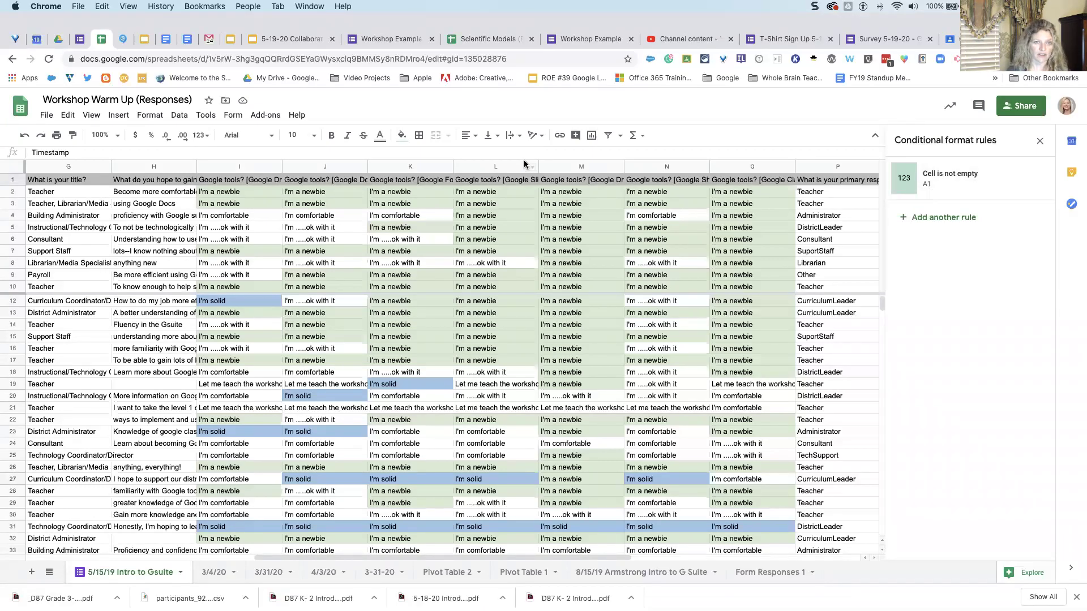
- Return to the Scientific Models (Responses) spreadsheet and open the conditional formatting rules for cell F2
{"action": "left_click", "coordinate": [474, 39]}
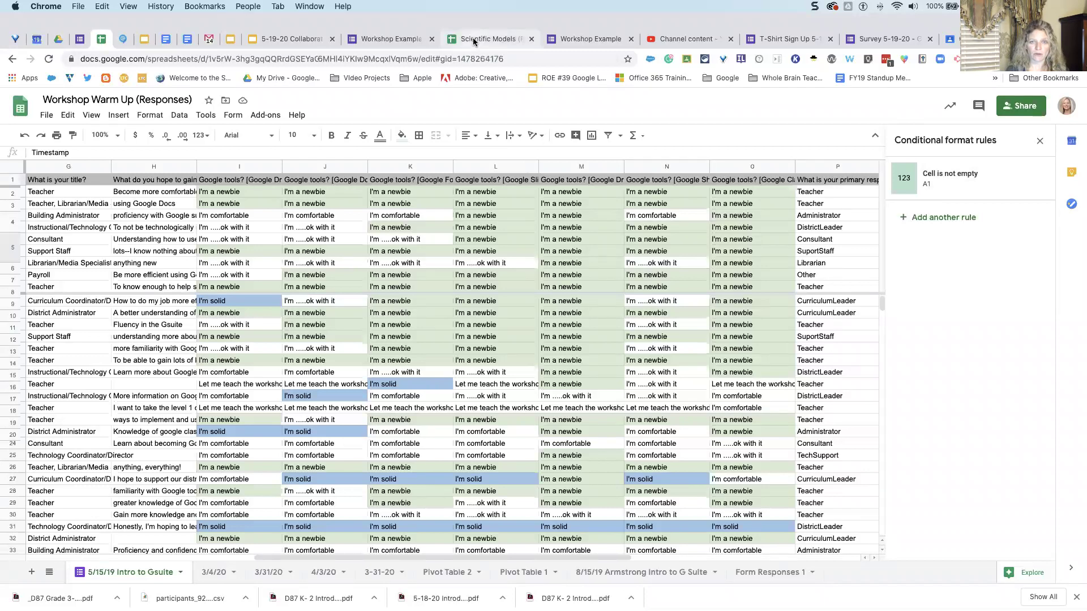
{"action": "left_click", "coordinate": [572, 271]}
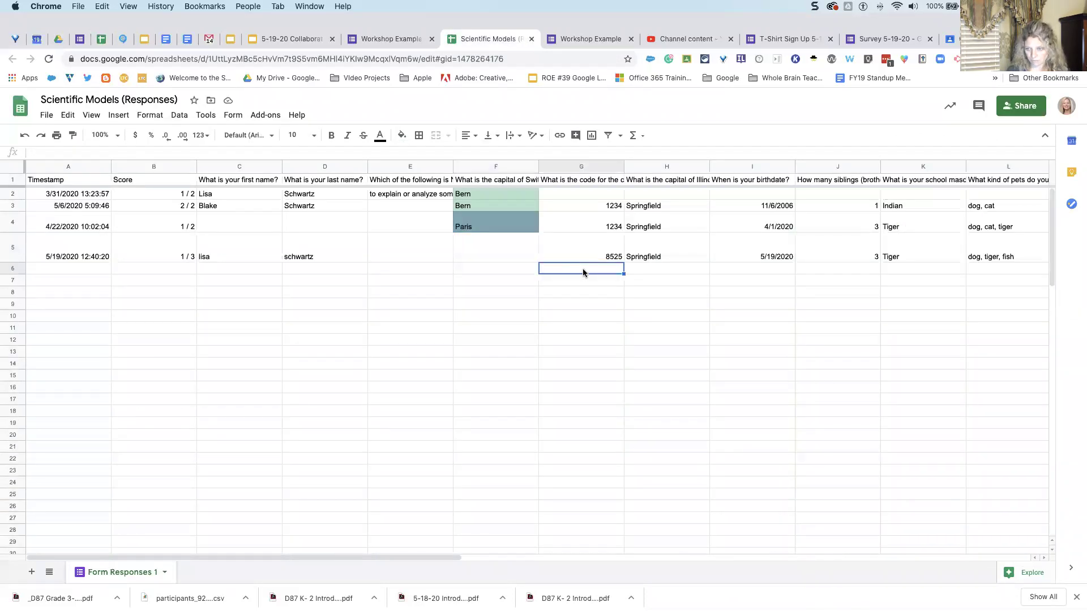
{"action": "left_click", "coordinate": [497, 195]}
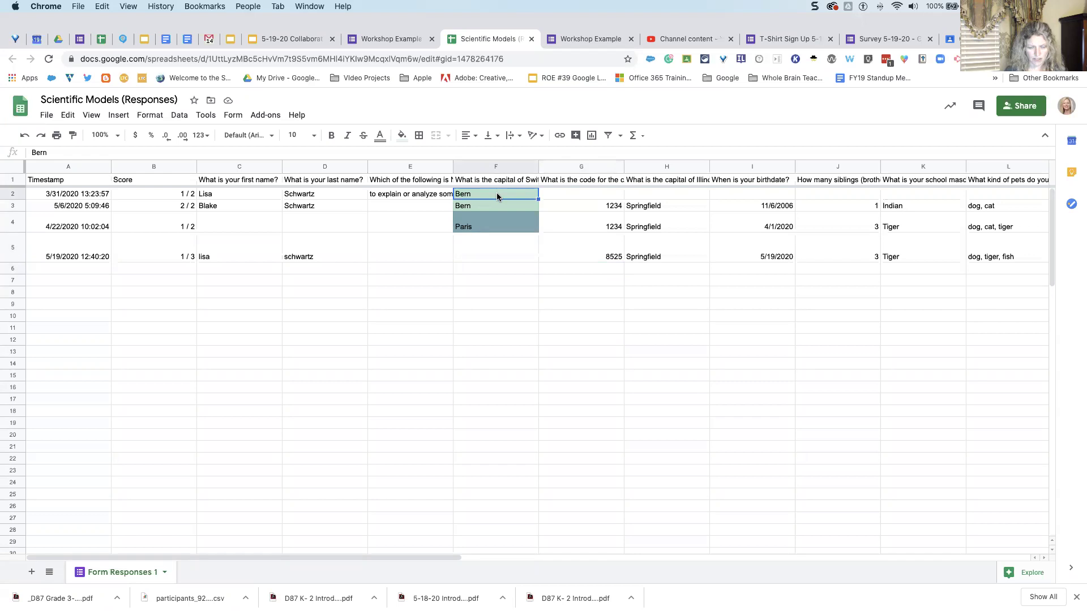
{"action": "left_click", "coordinate": [150, 115]}
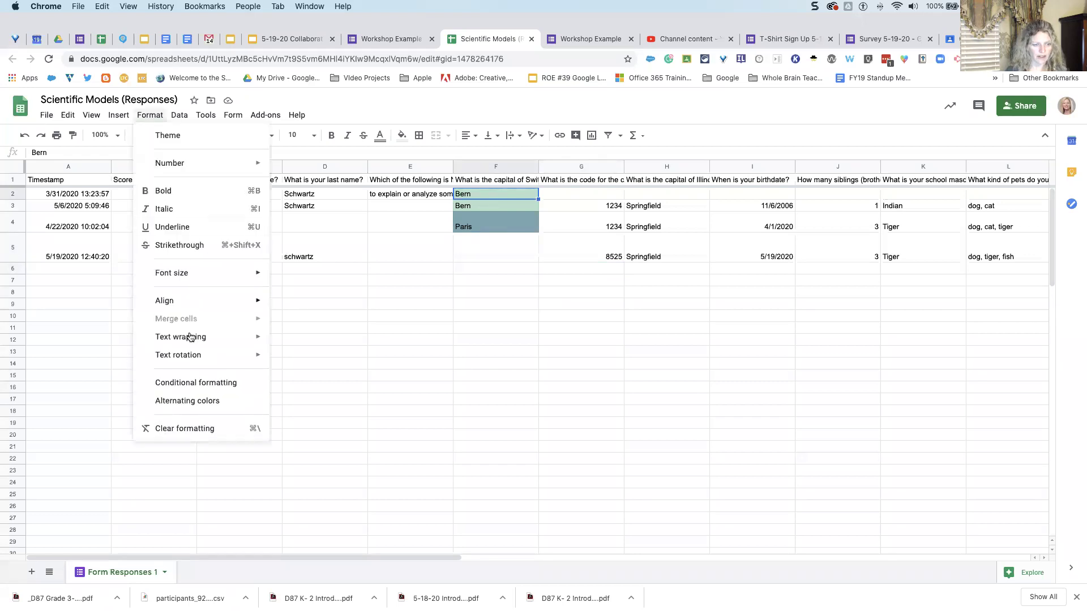
{"action": "left_click", "coordinate": [206, 384]}
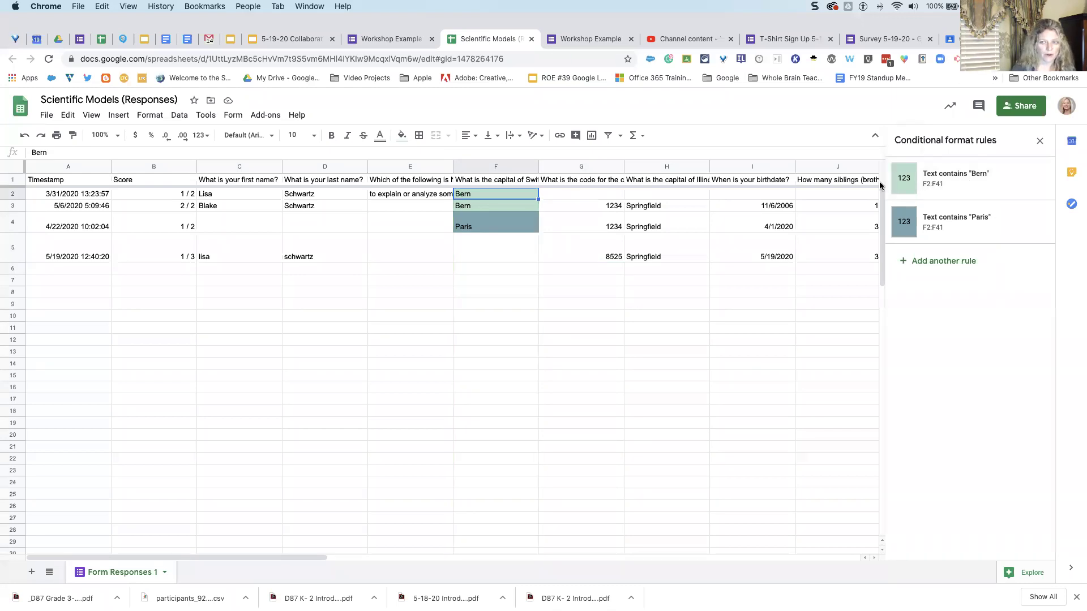
- Change the fill color of the "Text contains Bern" rule to the theme's blue and save the rule
{"action": "left_click", "coordinate": [943, 179]}
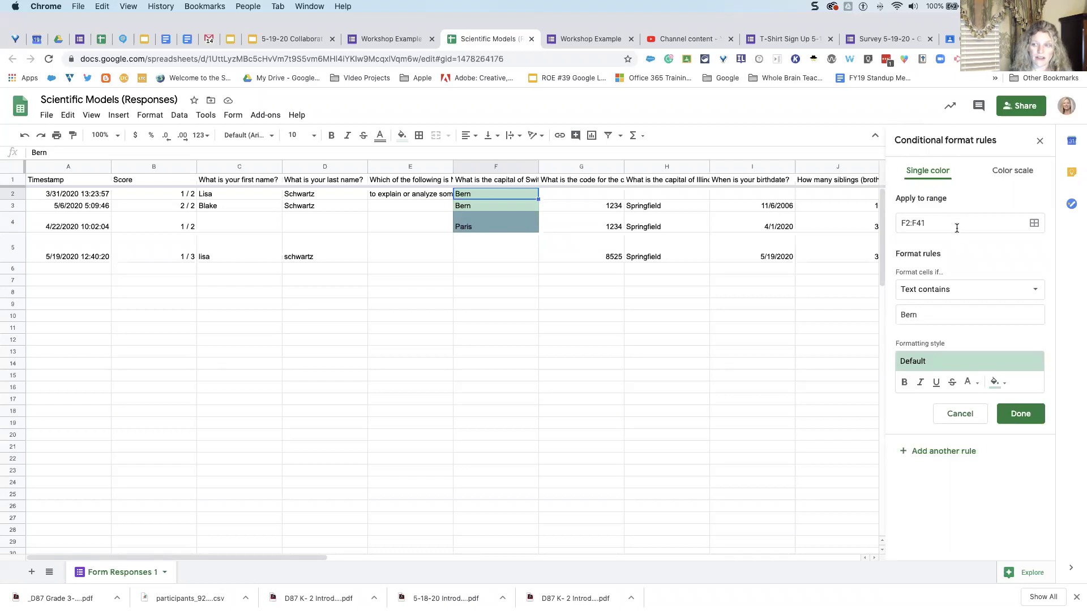
{"action": "left_click", "coordinate": [1035, 291]}
{"action": "left_click", "coordinate": [996, 291]}
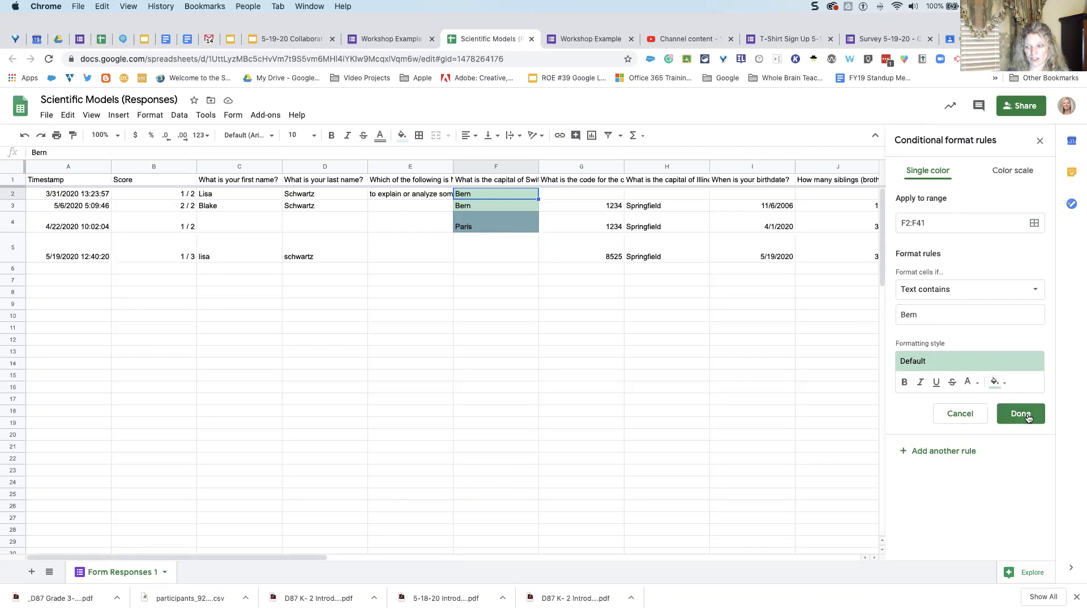
{"action": "left_click", "coordinate": [1004, 382]}
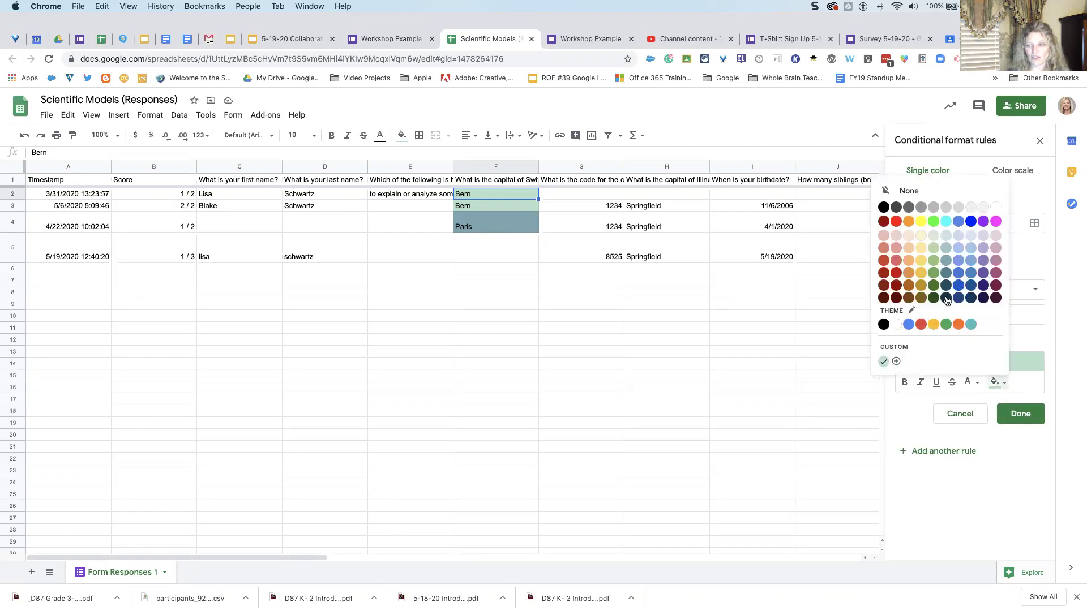
{"action": "left_click", "coordinate": [908, 325]}
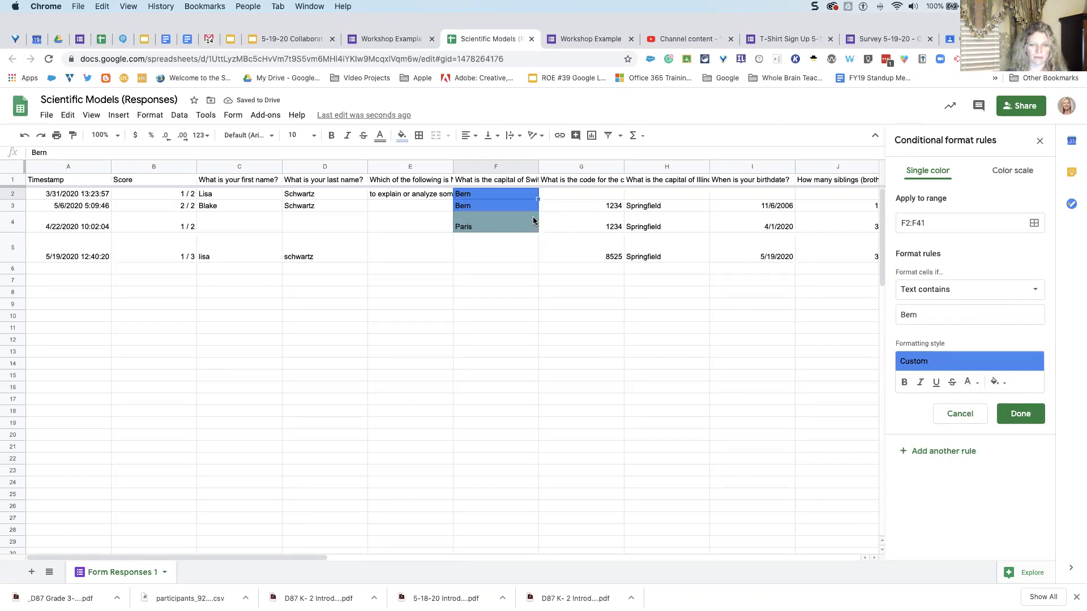
{"action": "left_click", "coordinate": [1016, 416]}
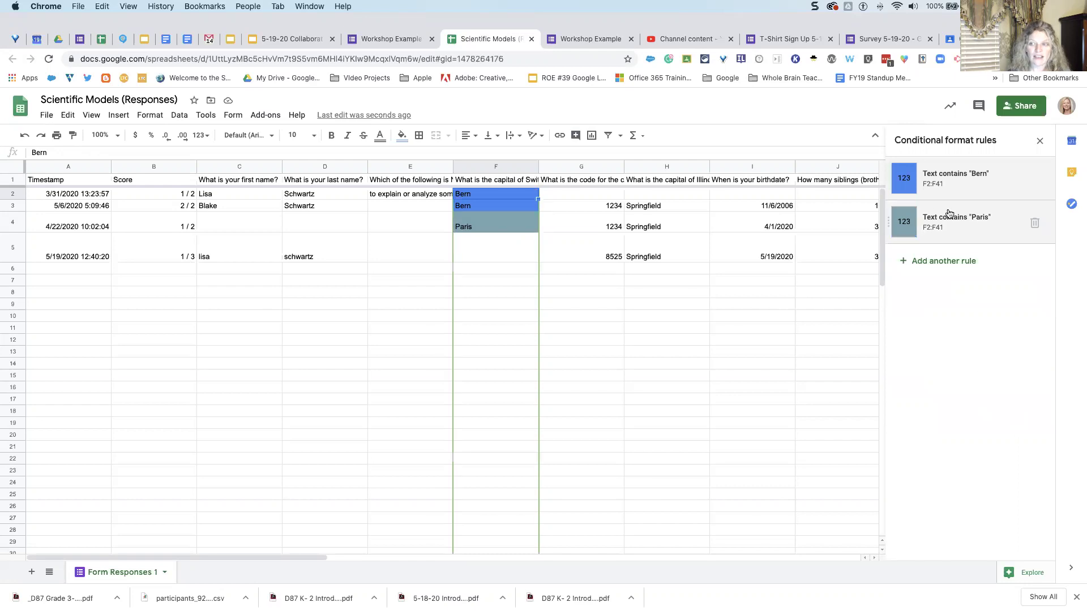
- Change the fill color of the "Text contains Paris" rule to red and save the rule
{"action": "left_click", "coordinate": [962, 222]}
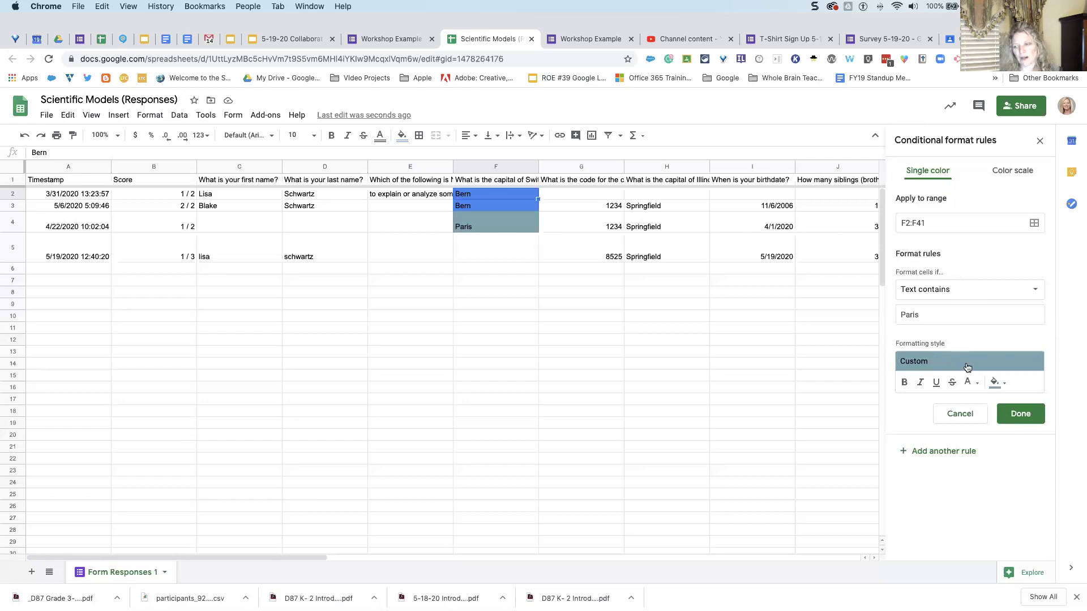
{"action": "left_click", "coordinate": [999, 388]}
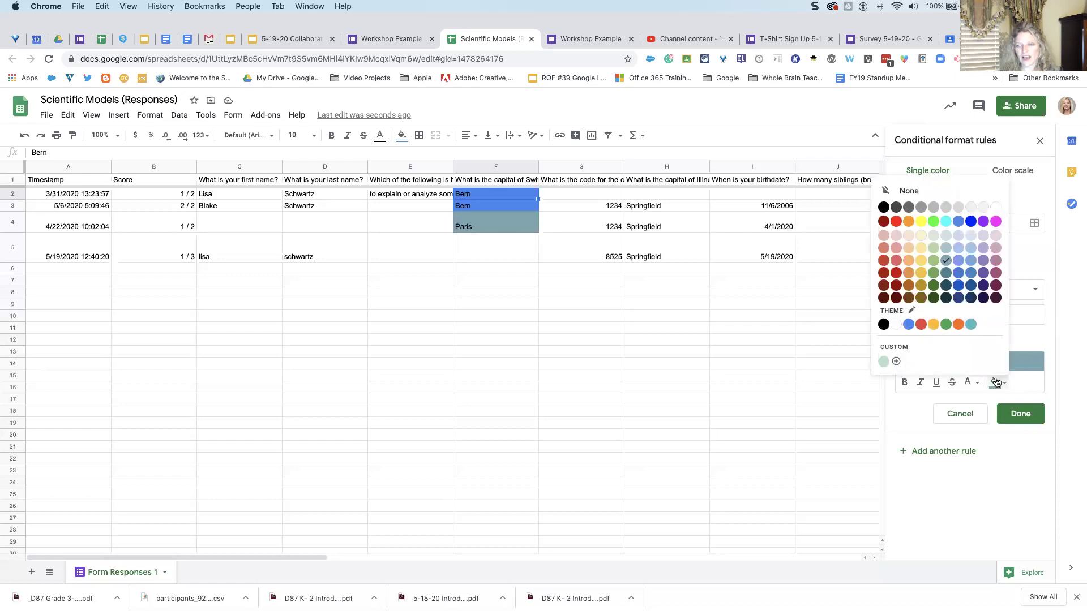
{"action": "left_click", "coordinate": [892, 222]}
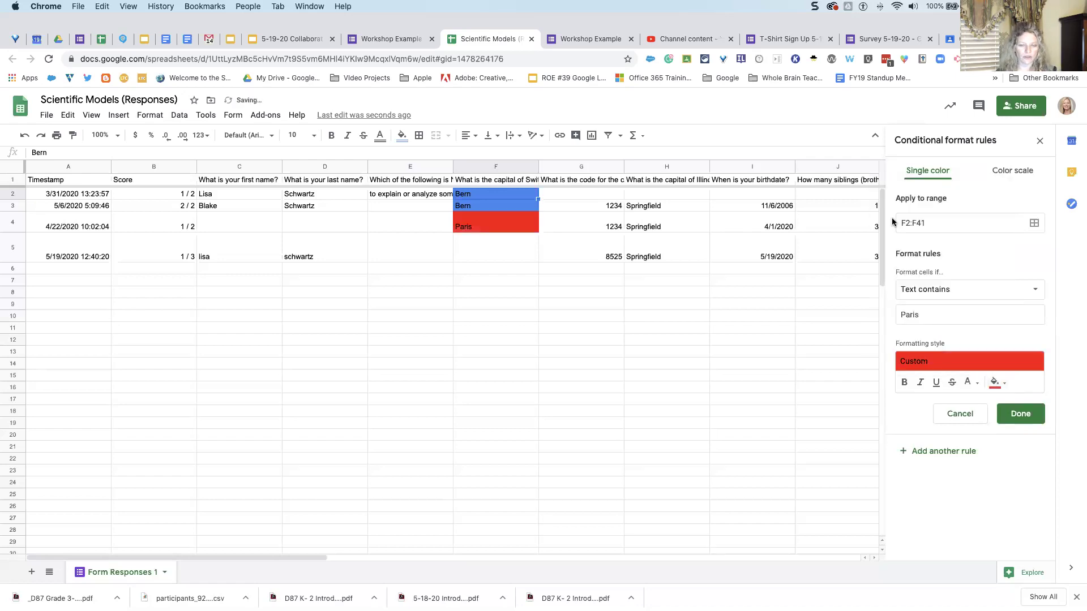
{"action": "left_click", "coordinate": [1025, 415]}
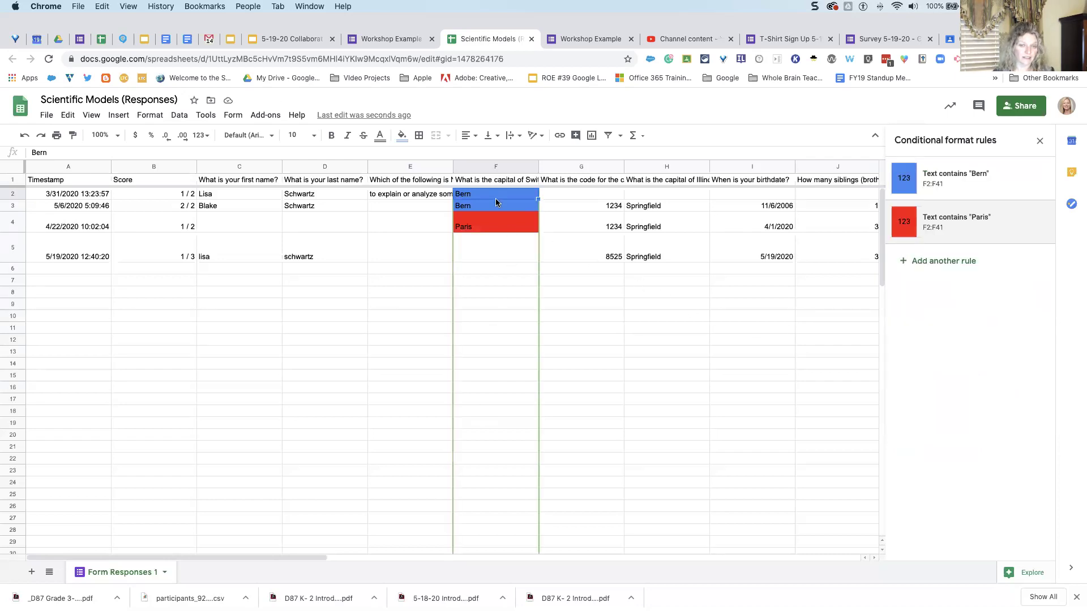
- Check which conditional formatting rules apply to the empty cells in column F and to birthdate cell I5
{"action": "left_click", "coordinate": [498, 257]}
{"action": "key", "text": "Down"}
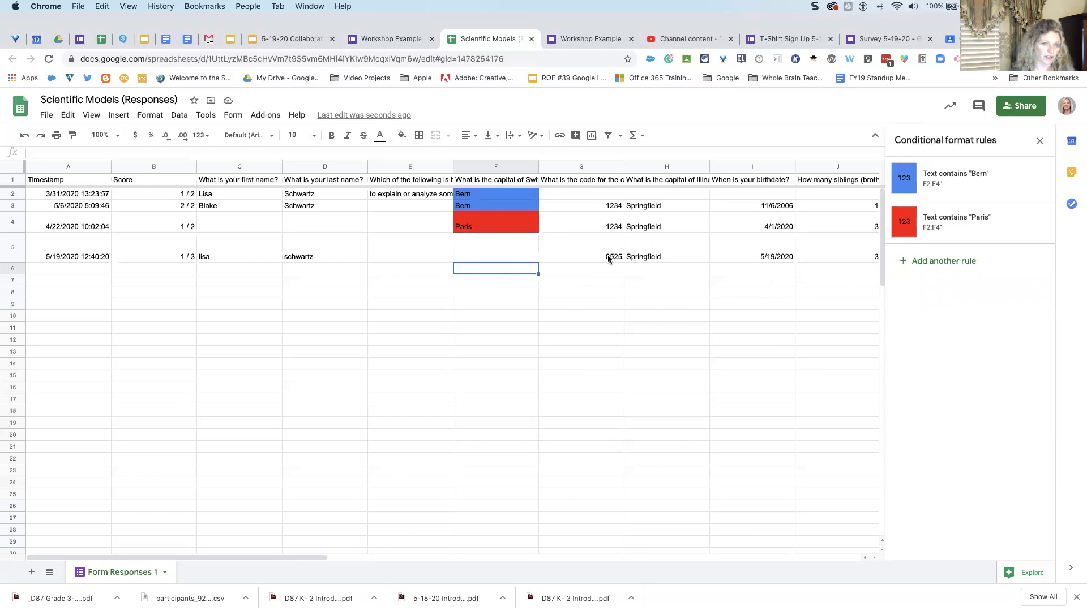
{"action": "left_click", "coordinate": [747, 262]}
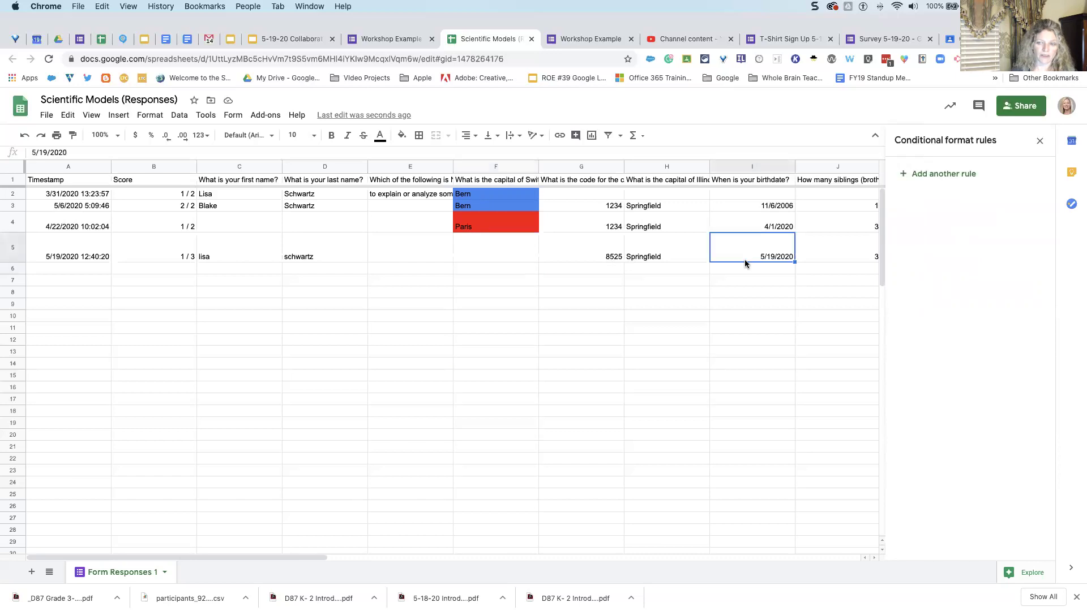
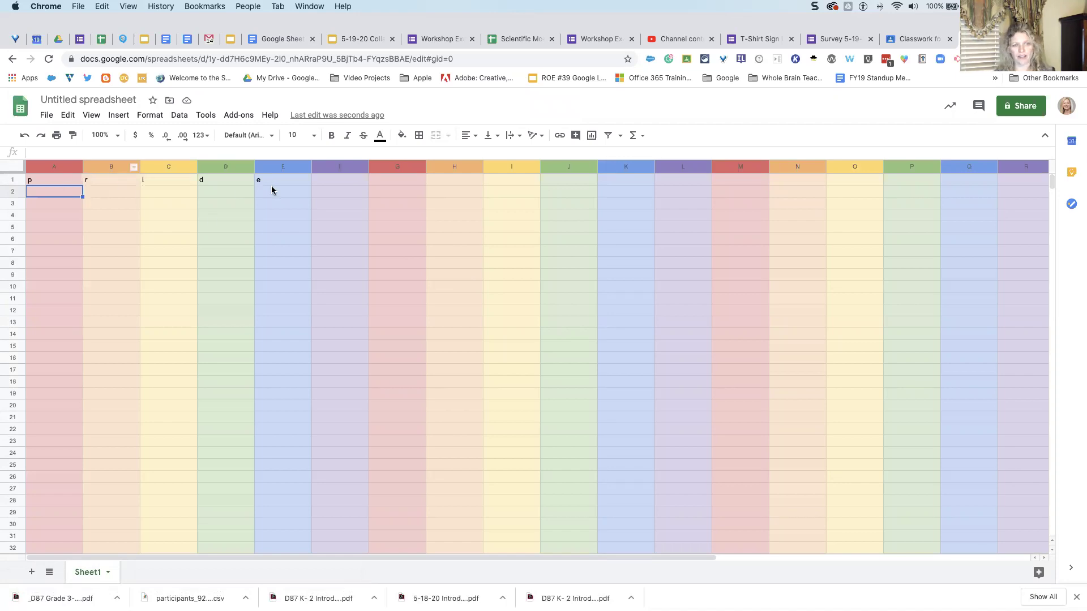
- Hide row 1, which holds the letters p, r, i, d, e, in the rainbow-colored untitled spreadsheet
{"action": "left_click", "coordinate": [9, 179]}
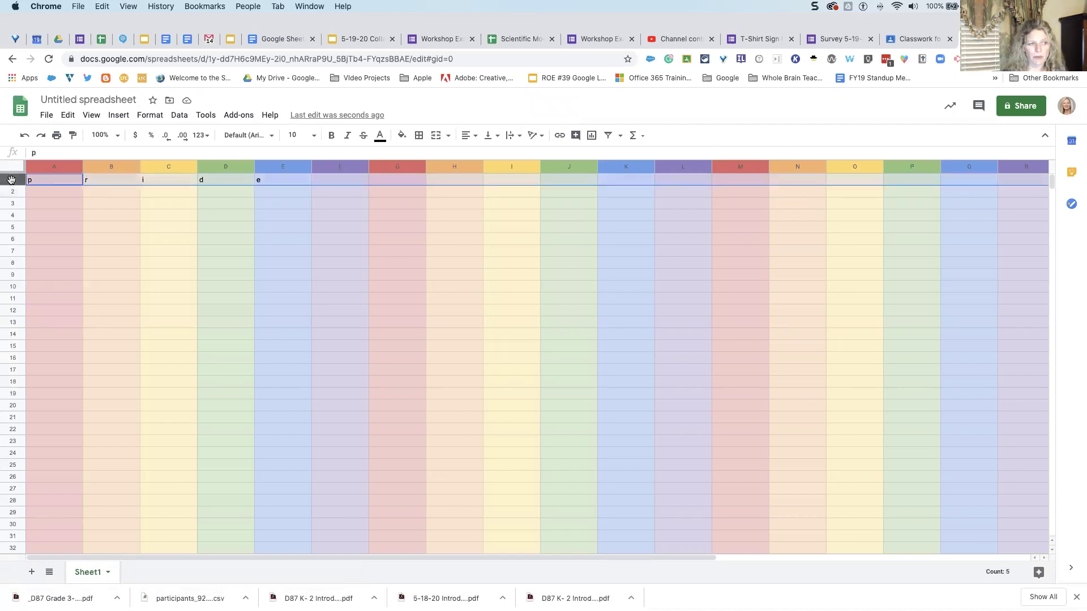
{"action": "right_click", "coordinate": [9, 180]}
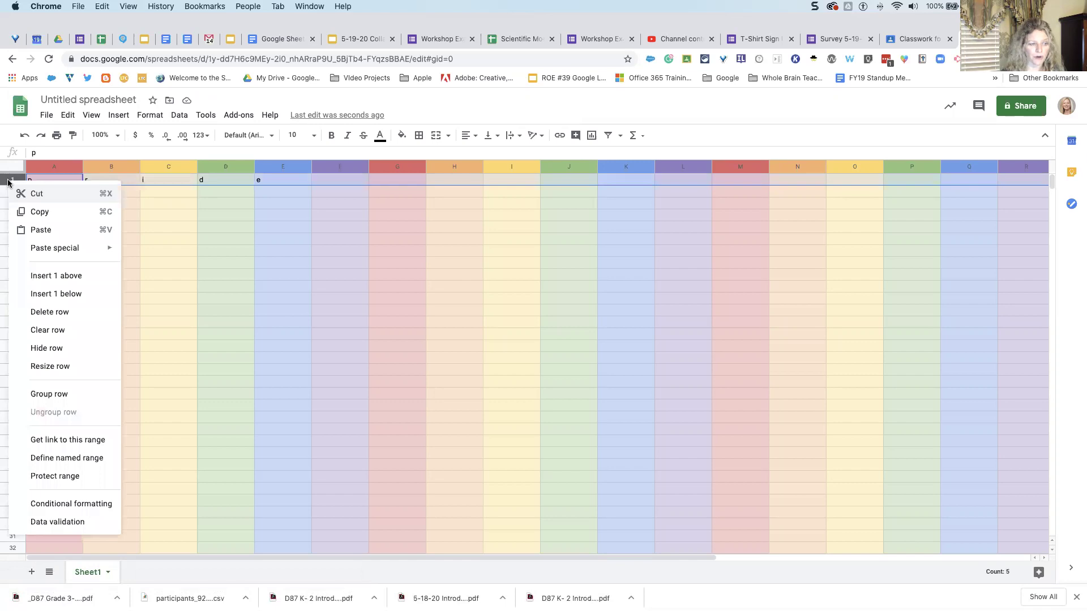
{"action": "left_click", "coordinate": [48, 349]}
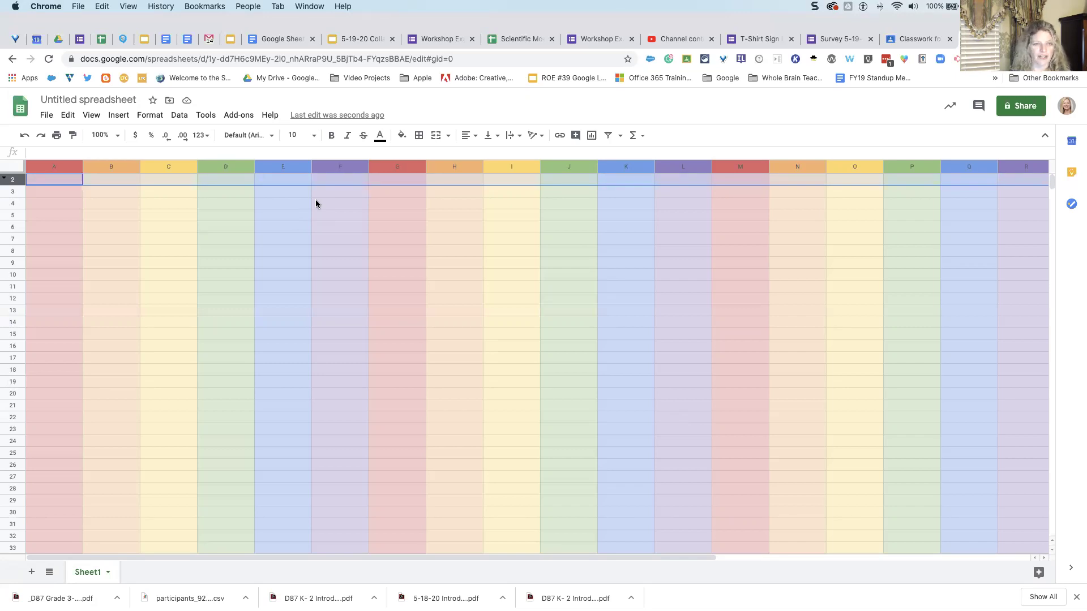
- Switch to the "5-19-20 Intro to G Suite Apps for Education" presentation in Google Slides
{"action": "left_click", "coordinate": [230, 41]}
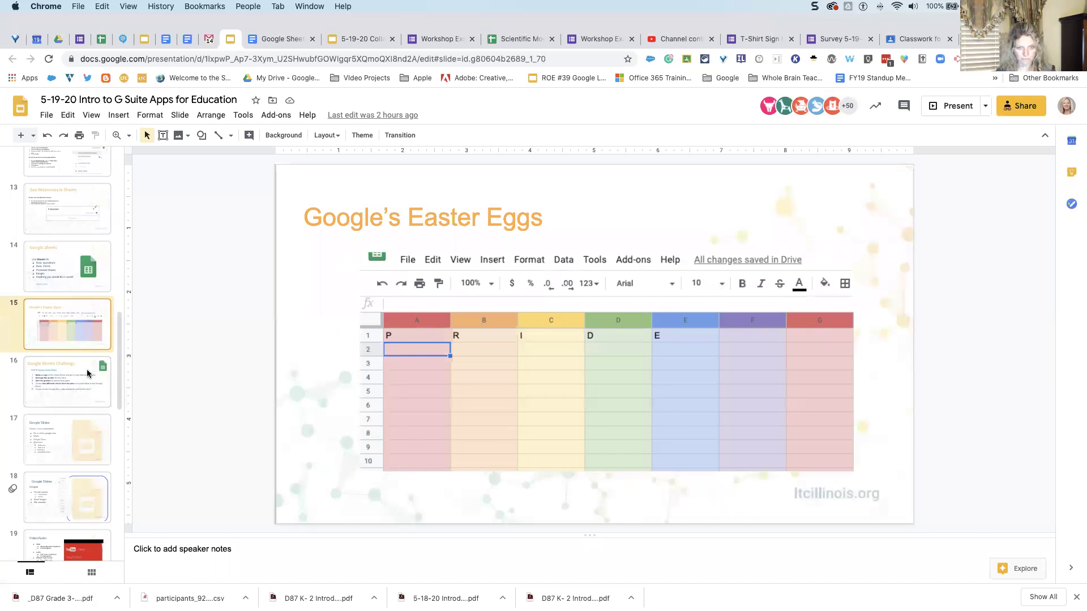
- Make a copy of the Sample Grades spreadsheet from the Sample Grade Book link on the Google Sheets Challenge slide
{"action": "left_click", "coordinate": [88, 374]}
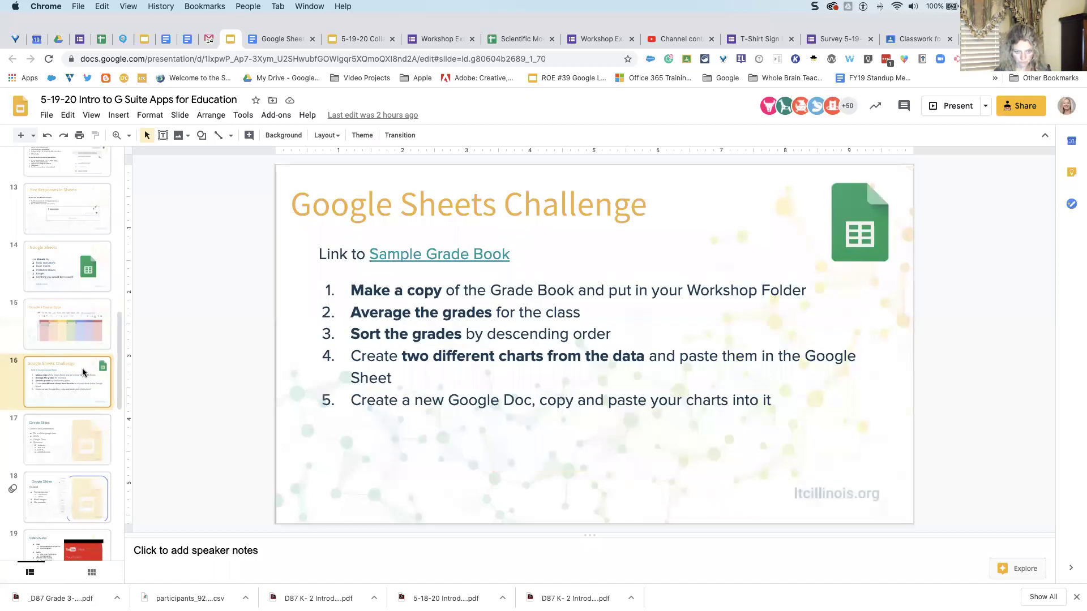
{"action": "left_click", "coordinate": [431, 256]}
{"action": "left_click", "coordinate": [429, 292]}
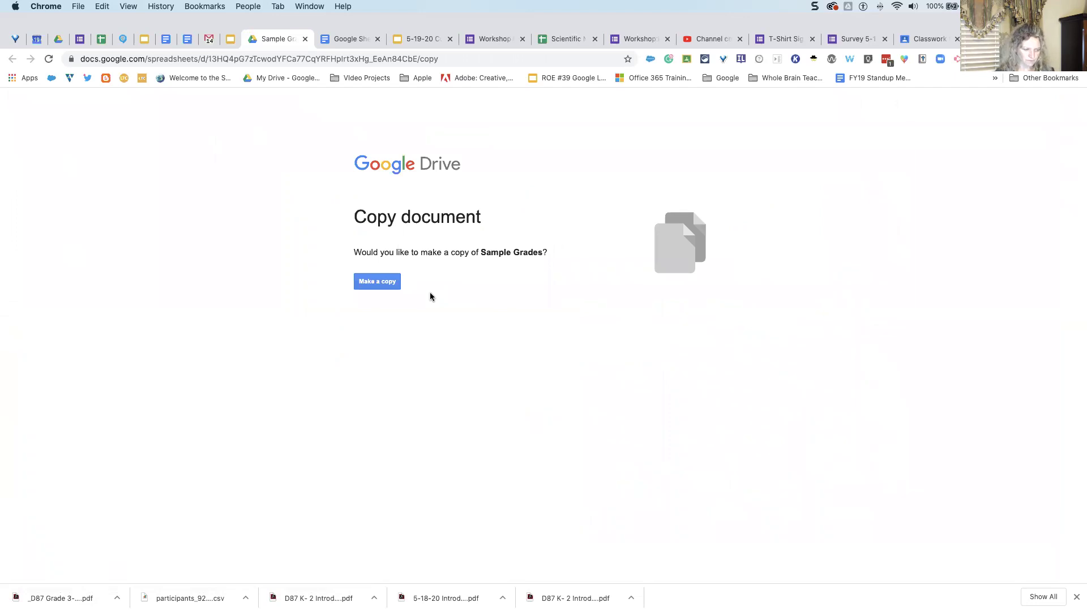
{"action": "left_click", "coordinate": [381, 284]}
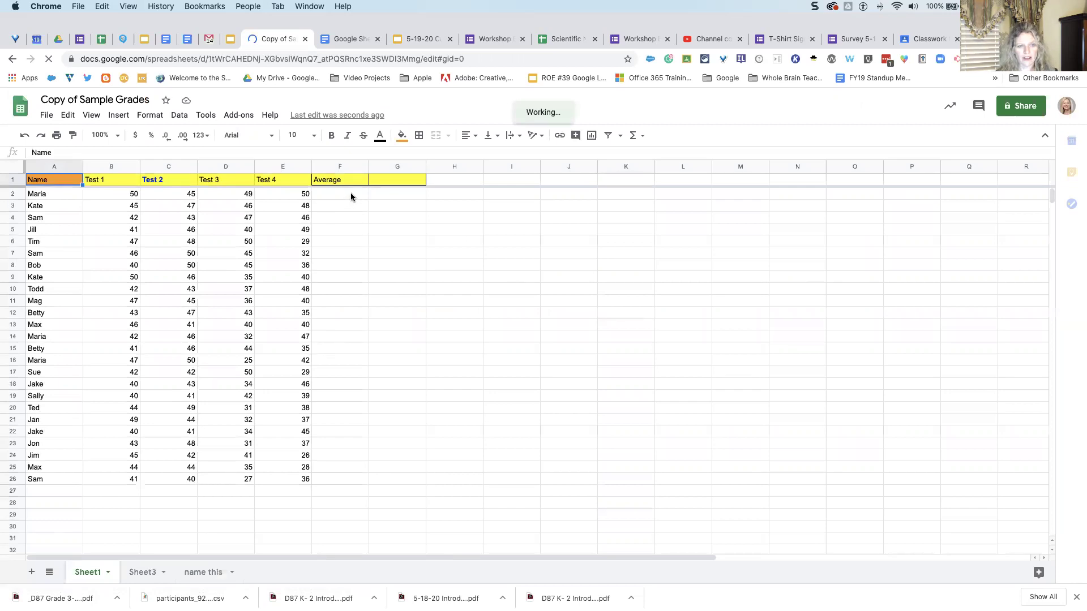
- Calculate the average of the first student's four test scores, B2:E2, in cell F2 with the AVERAGE function
{"action": "left_click", "coordinate": [341, 195]}
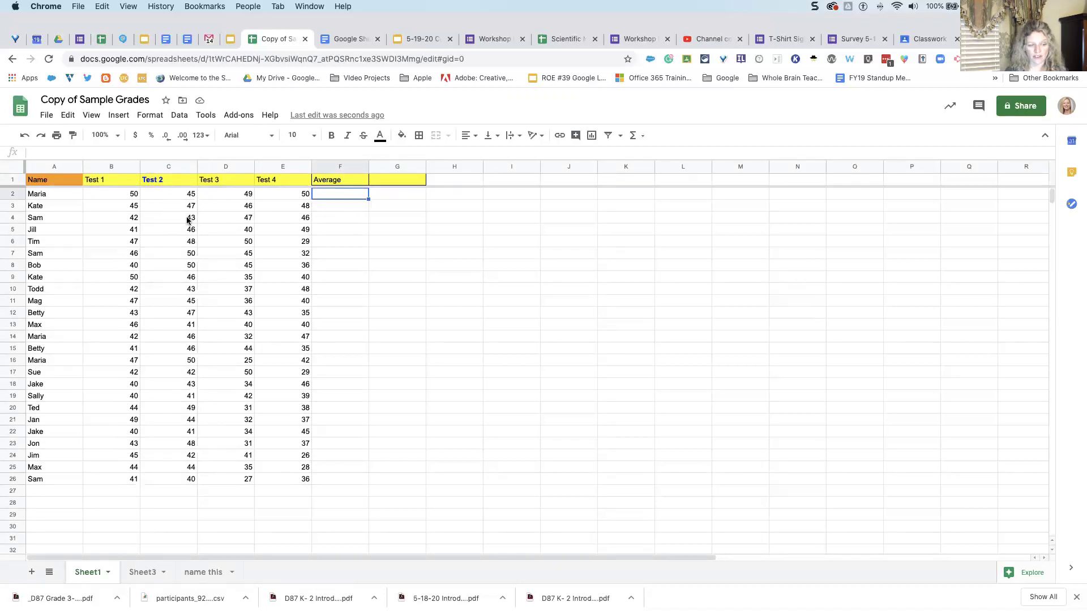
{"action": "left_click", "coordinate": [348, 207]}
{"action": "left_click", "coordinate": [347, 198]}
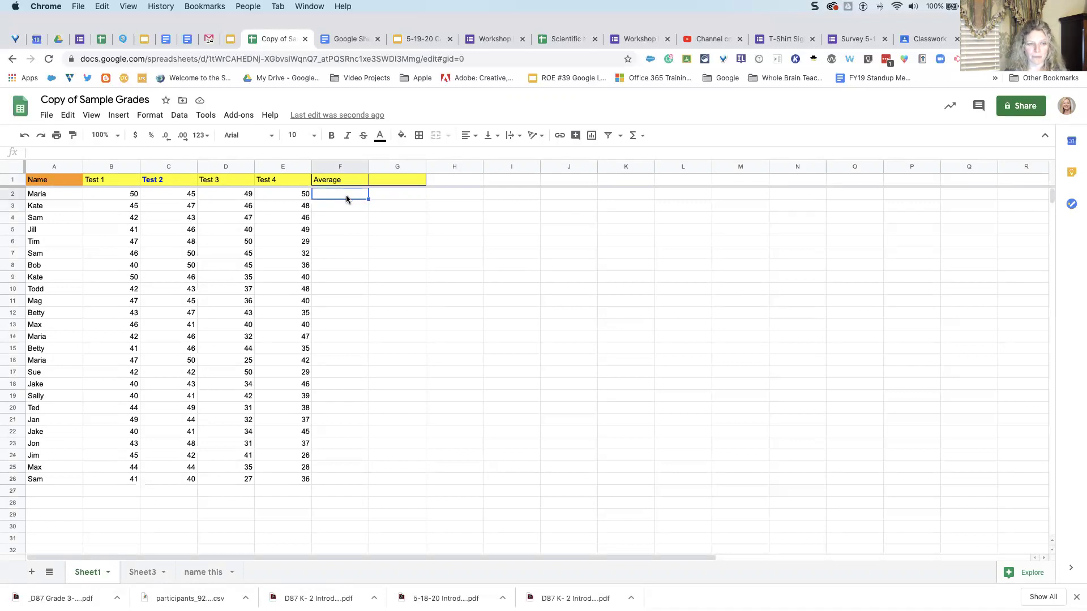
{"action": "left_click", "coordinate": [637, 140]}
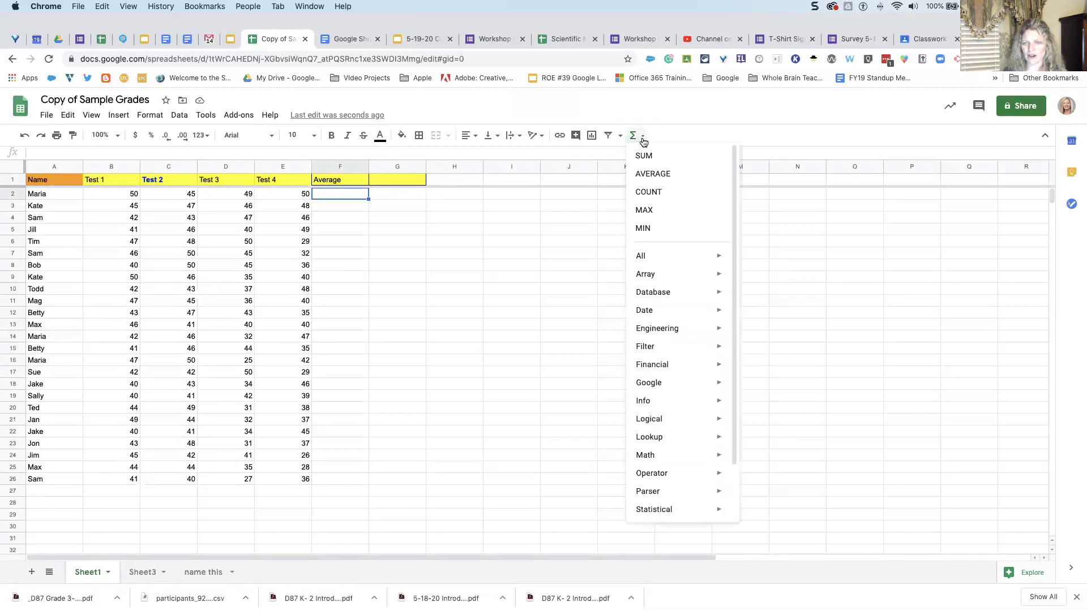
{"action": "left_click", "coordinate": [650, 173]}
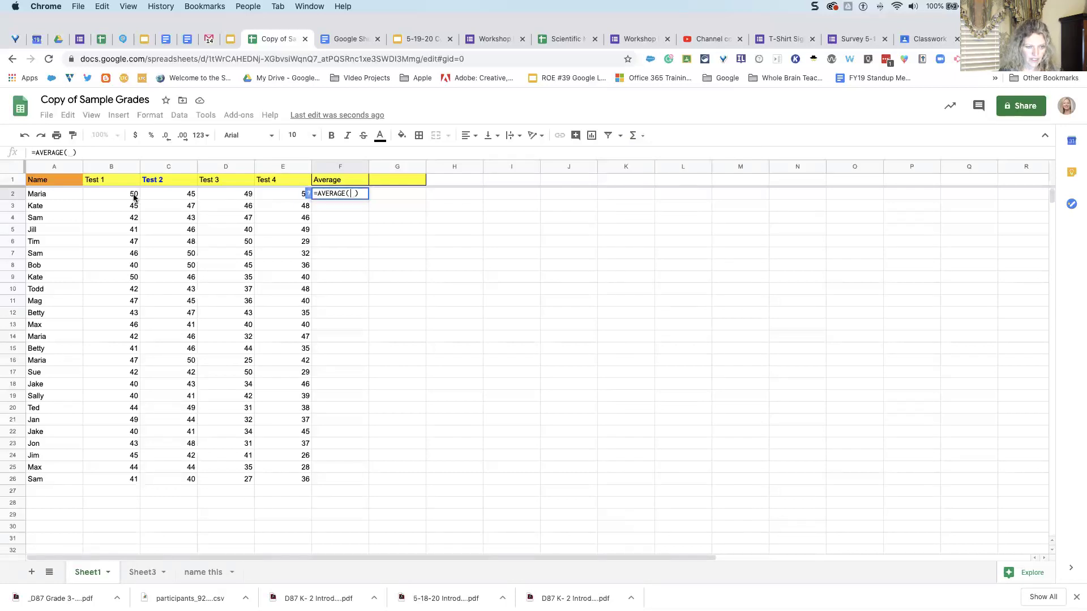
{"action": "left_click_drag", "start_coordinate": [120, 195], "coordinate": [303, 198]}
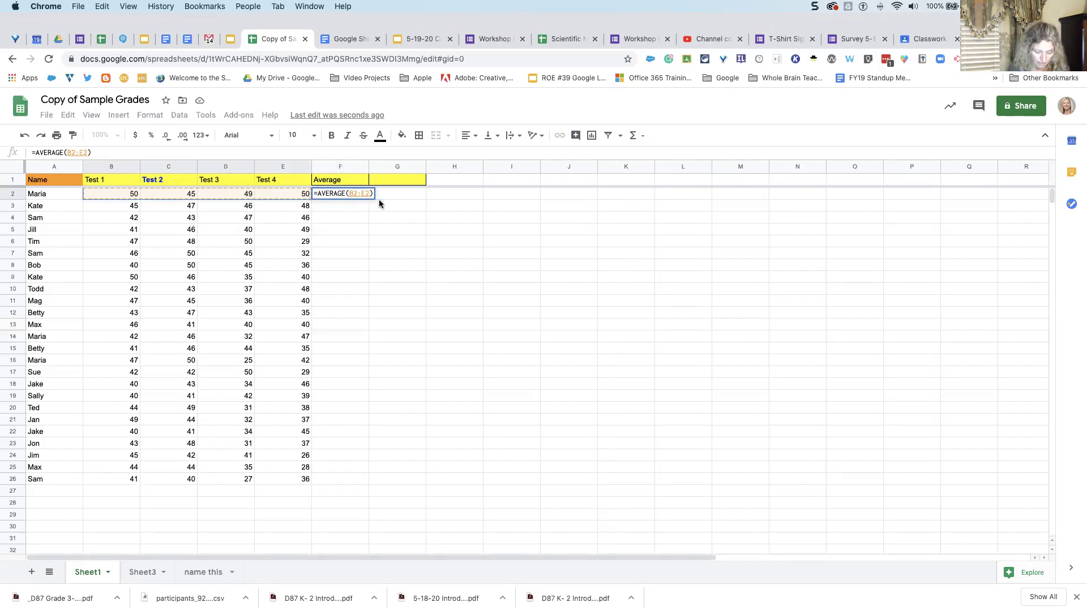
{"action": "key", "text": "Return"}
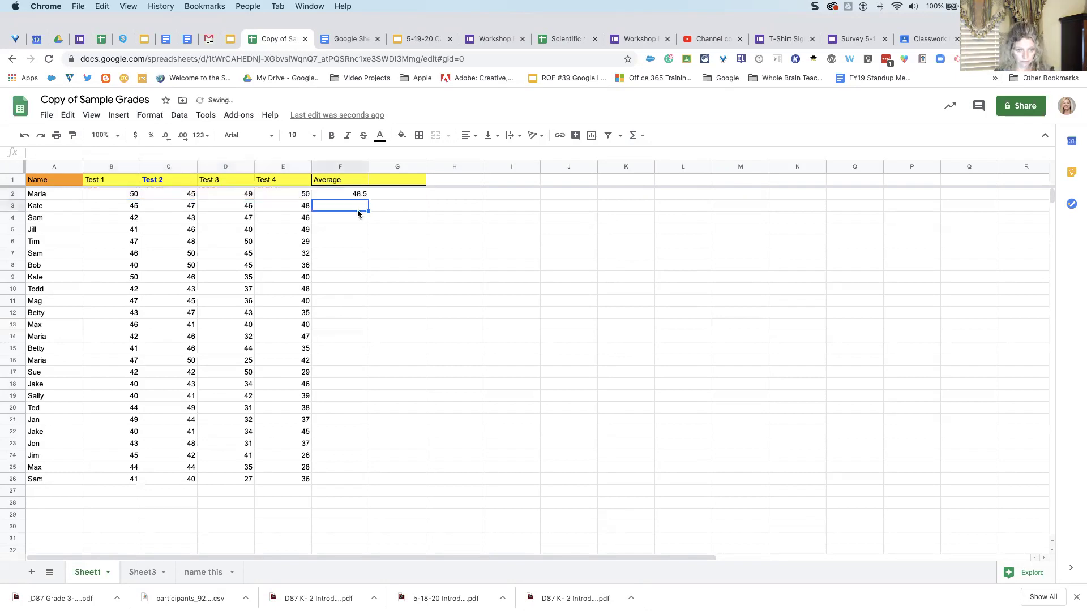
- Inspect the formula behind the average in cell F2
{"action": "left_click", "coordinate": [355, 196]}
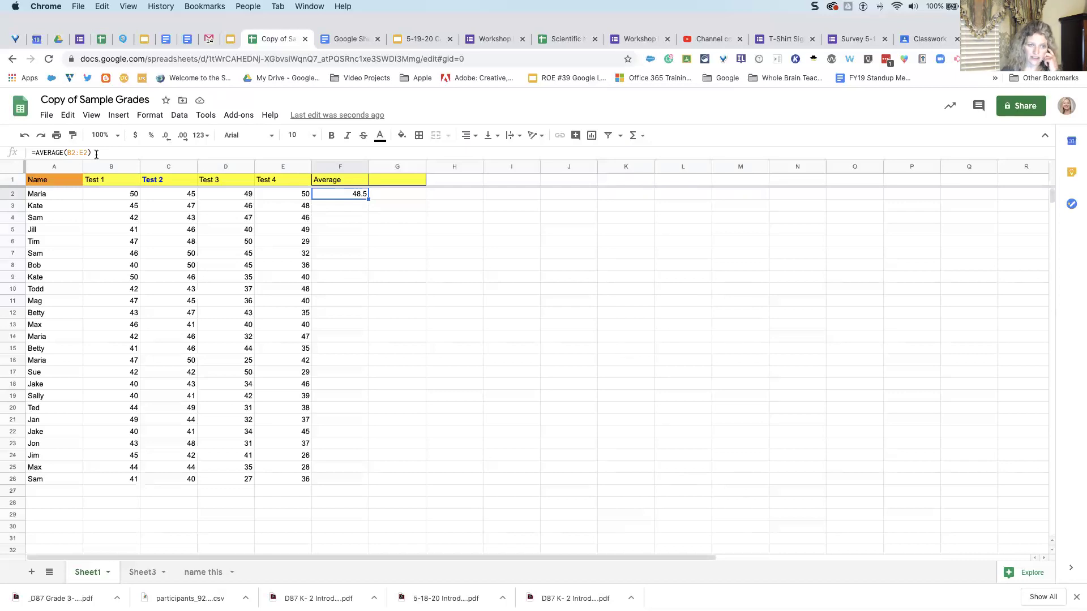
{"action": "double_click", "coordinate": [330, 194]}
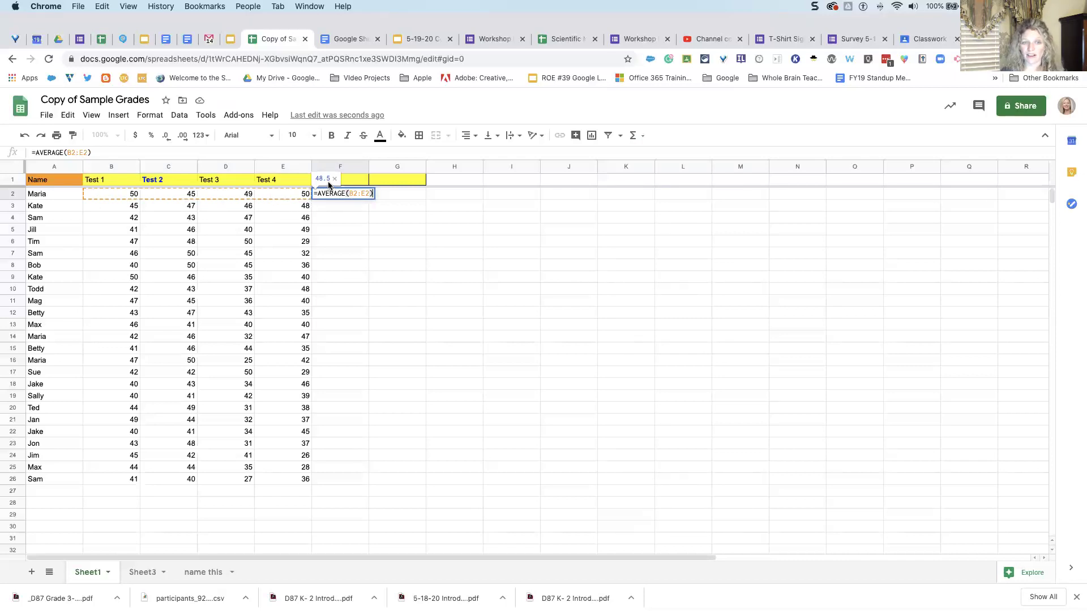
{"action": "key", "text": "Return"}
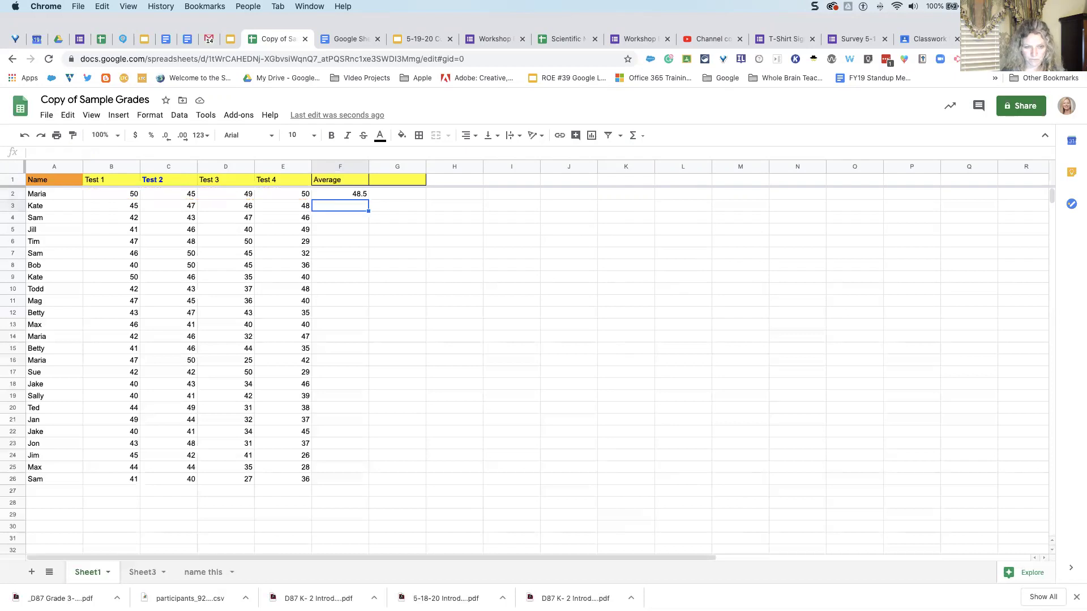
- Average the scores B3:E3 in cell F3 with the AVERAGE function and fill the formula down to F26
{"action": "left_click", "coordinate": [634, 138]}
{"action": "left_click", "coordinate": [651, 174]}
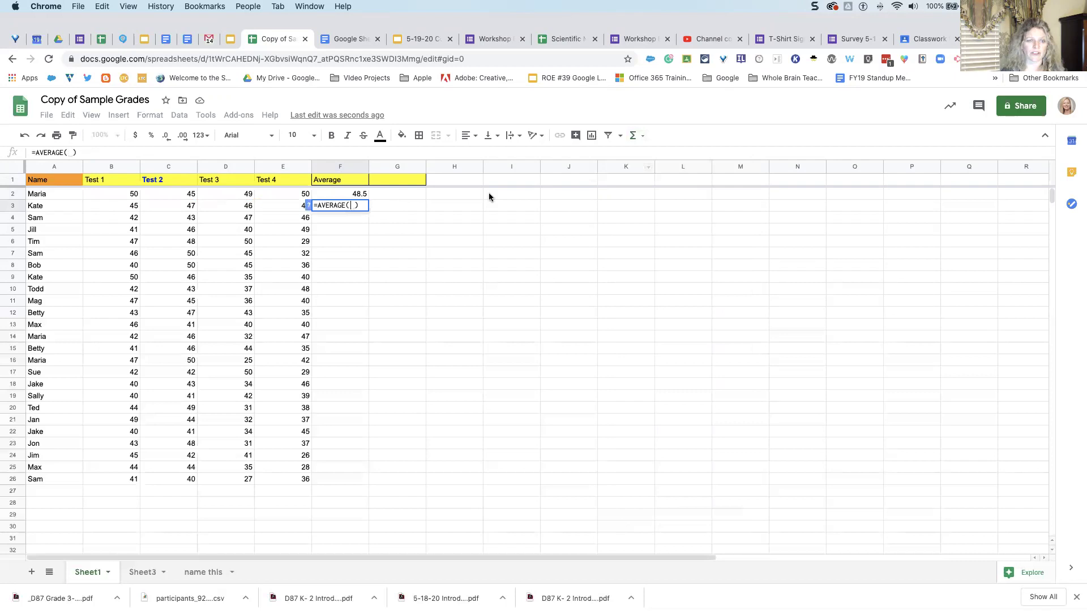
{"action": "left_click_drag", "start_coordinate": [120, 205], "coordinate": [307, 205]}
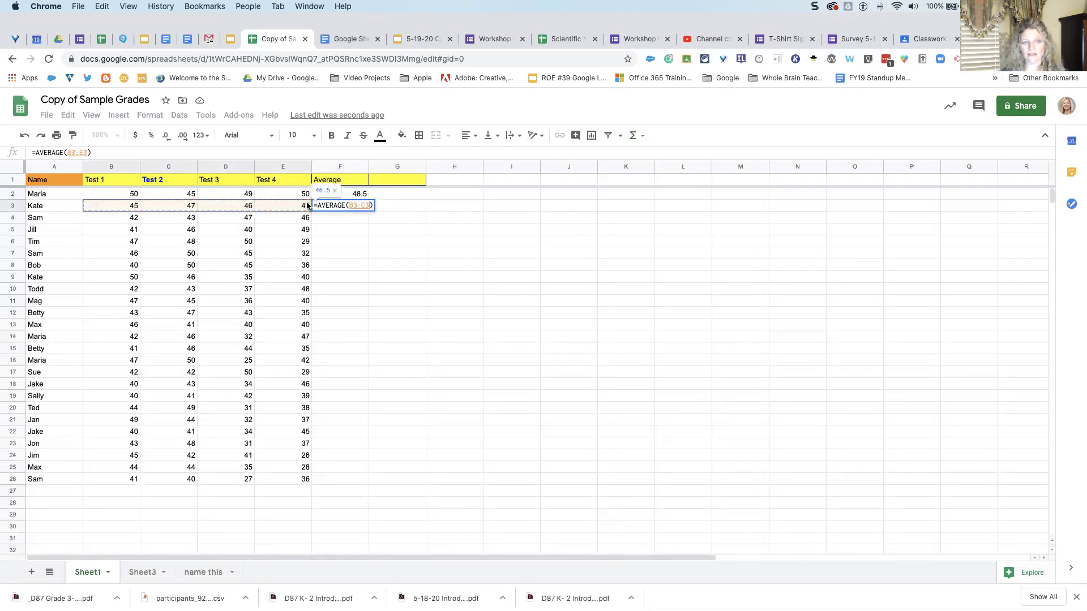
{"action": "key", "text": "Return"}
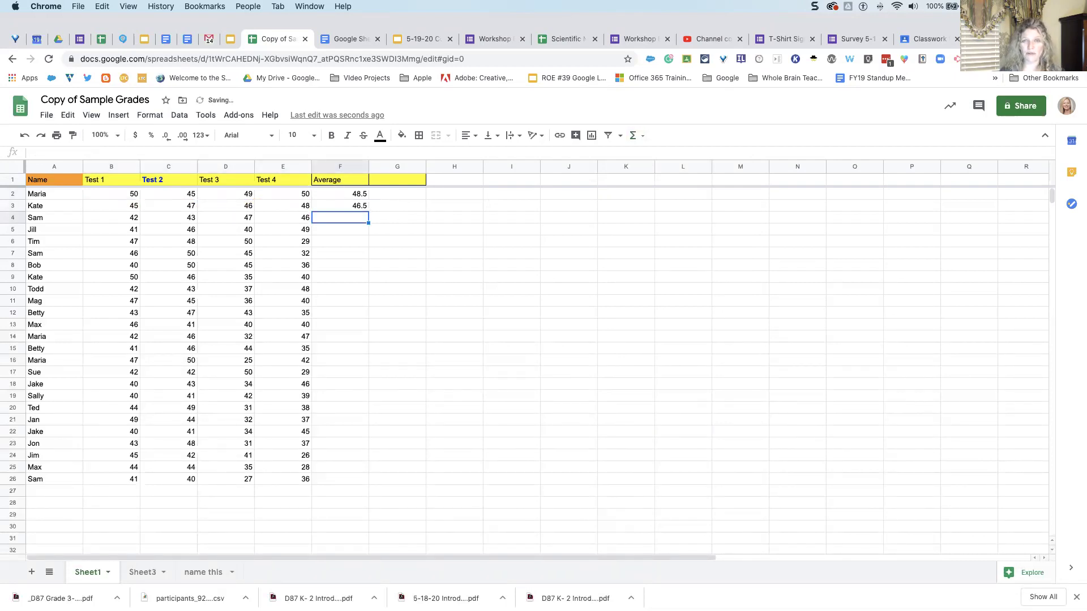
{"action": "left_click", "coordinate": [355, 208]}
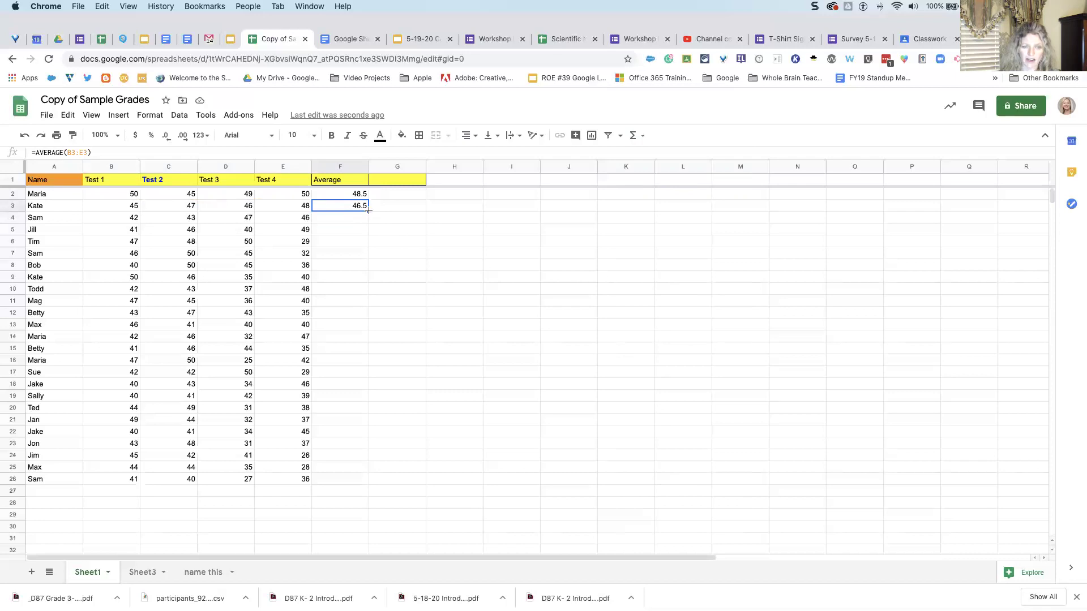
{"action": "left_click_drag", "start_coordinate": [368, 210], "coordinate": [358, 484]}
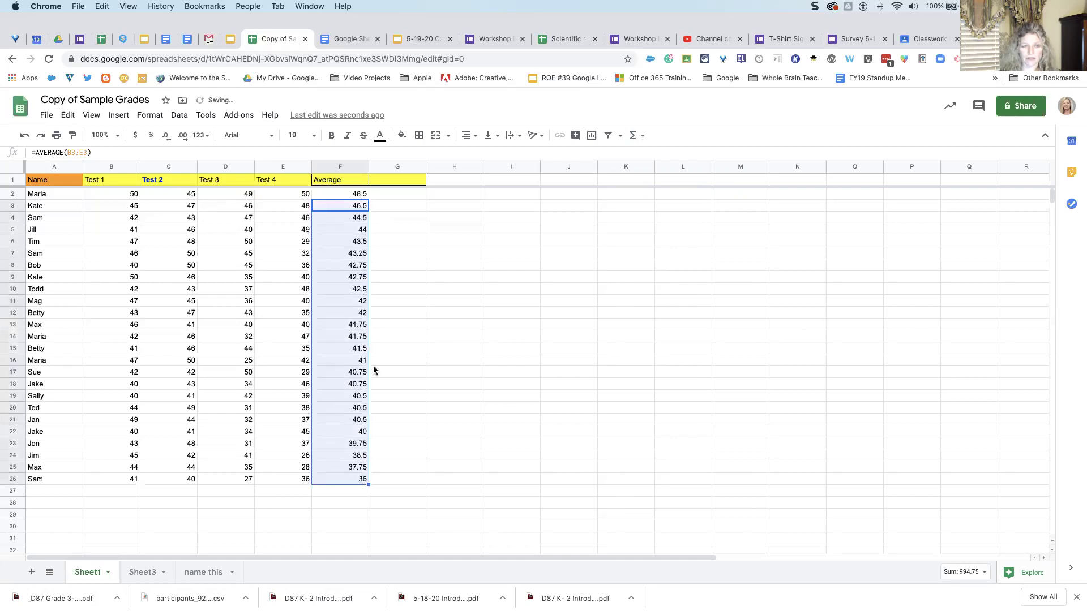
- Examine the cell ranges used by the filled-down AVERAGE formulas in cells F4 to F6
{"action": "left_click", "coordinate": [339, 218]}
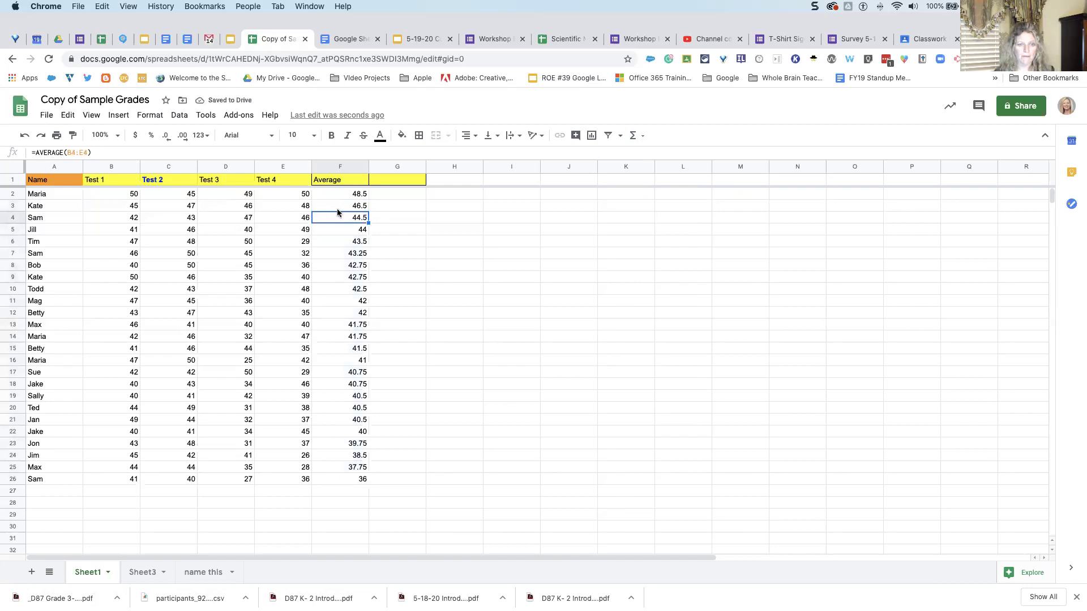
{"action": "right_click", "coordinate": [332, 209]}
{"action": "right_click", "coordinate": [602, 226]}
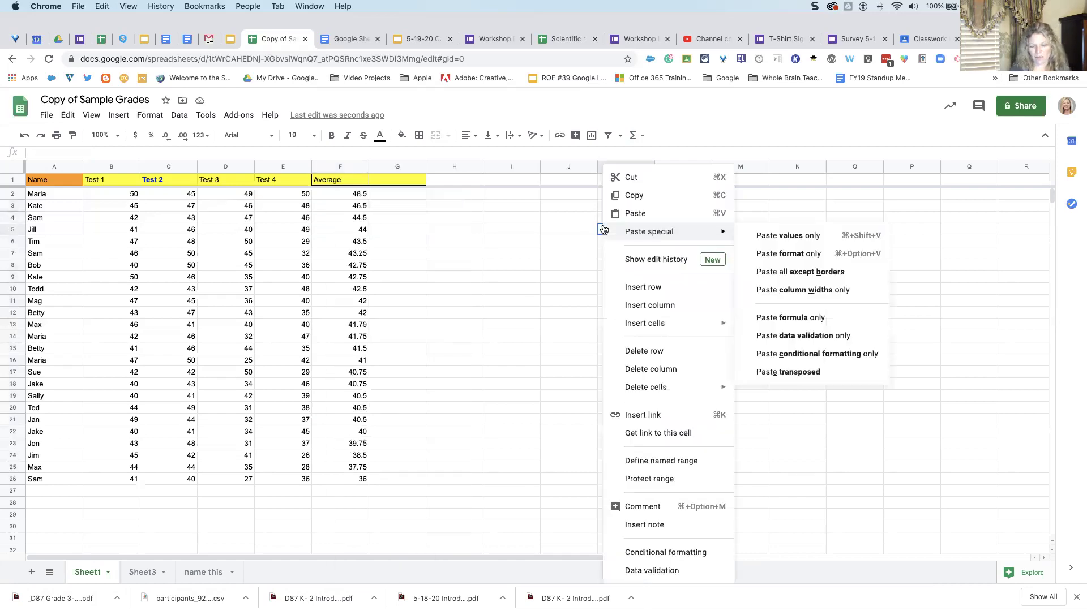
{"action": "left_click", "coordinate": [447, 220]}
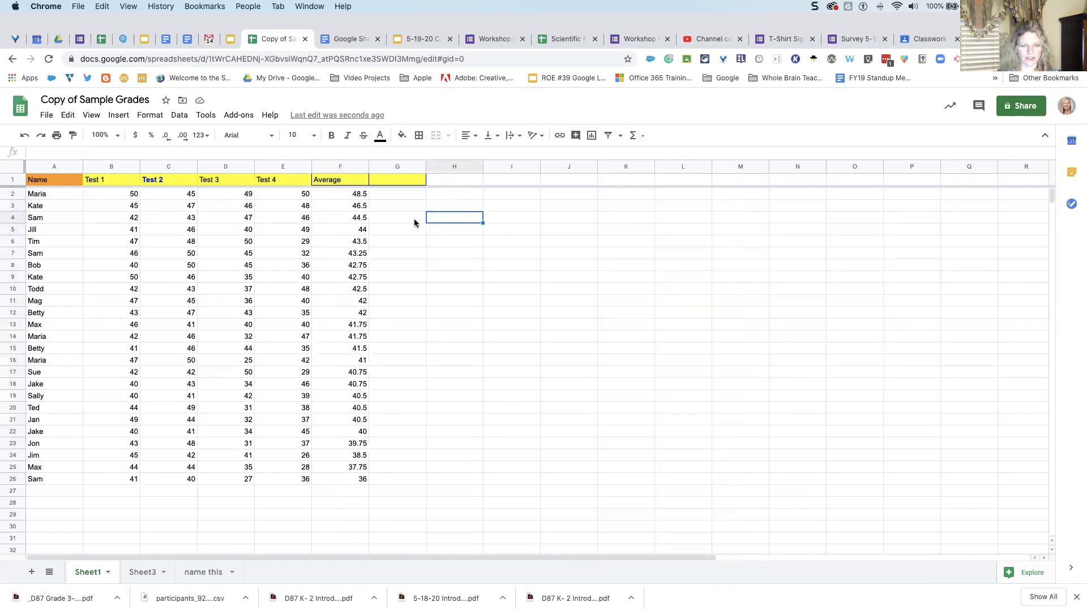
{"action": "left_click", "coordinate": [344, 220]}
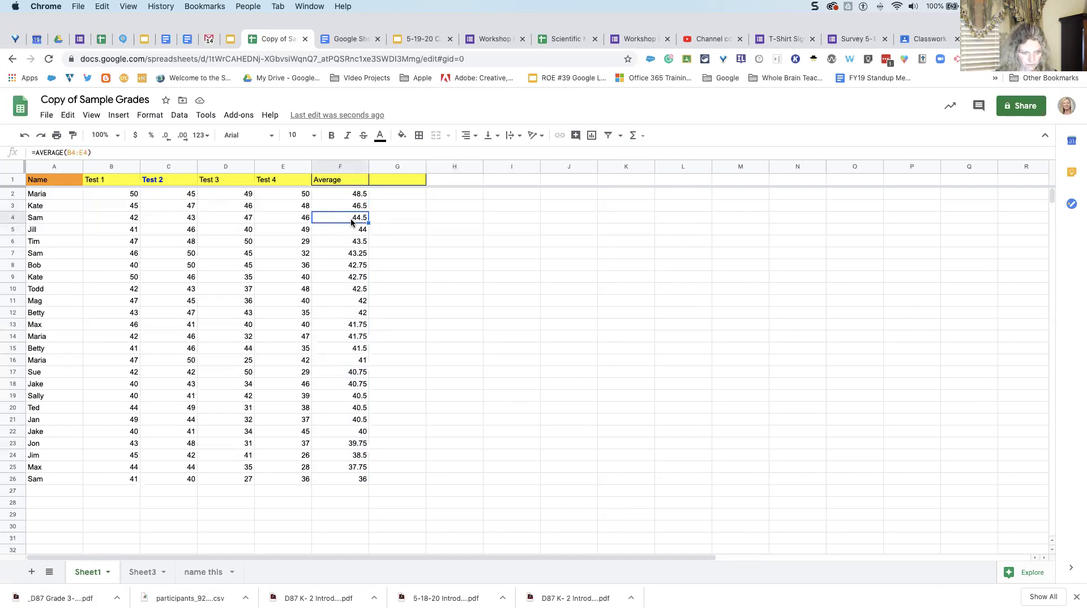
{"action": "double_click", "coordinate": [337, 232]}
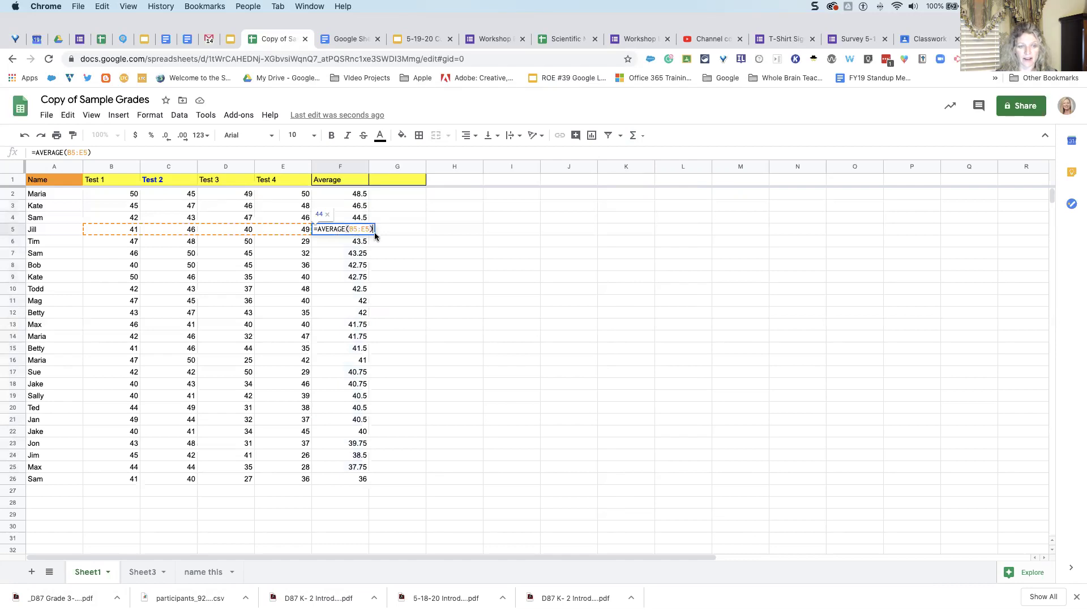
{"action": "left_click", "coordinate": [334, 237]}
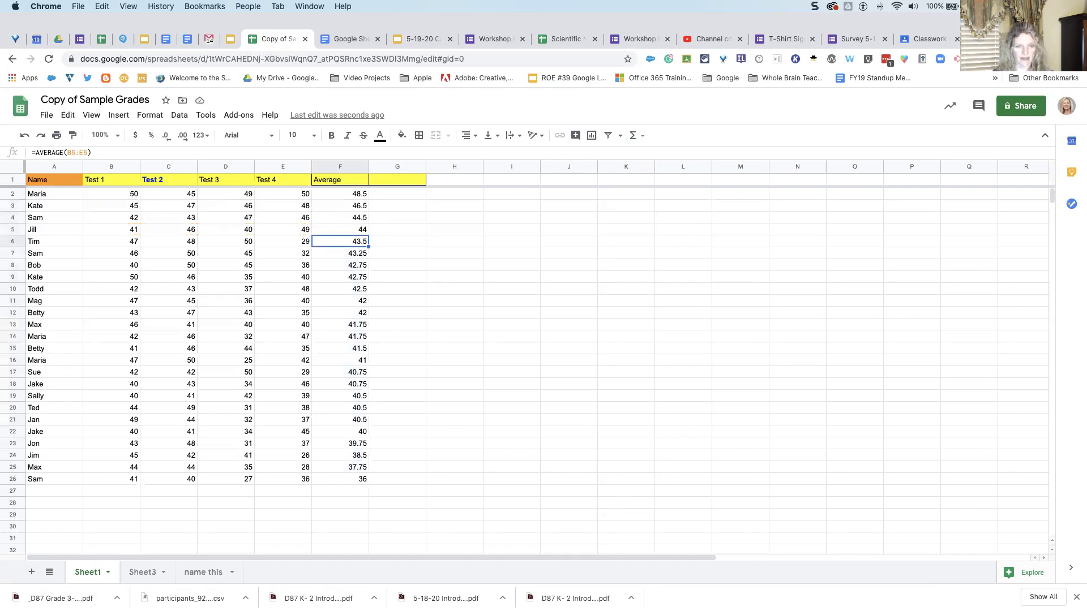
{"action": "double_click", "coordinate": [341, 240]}
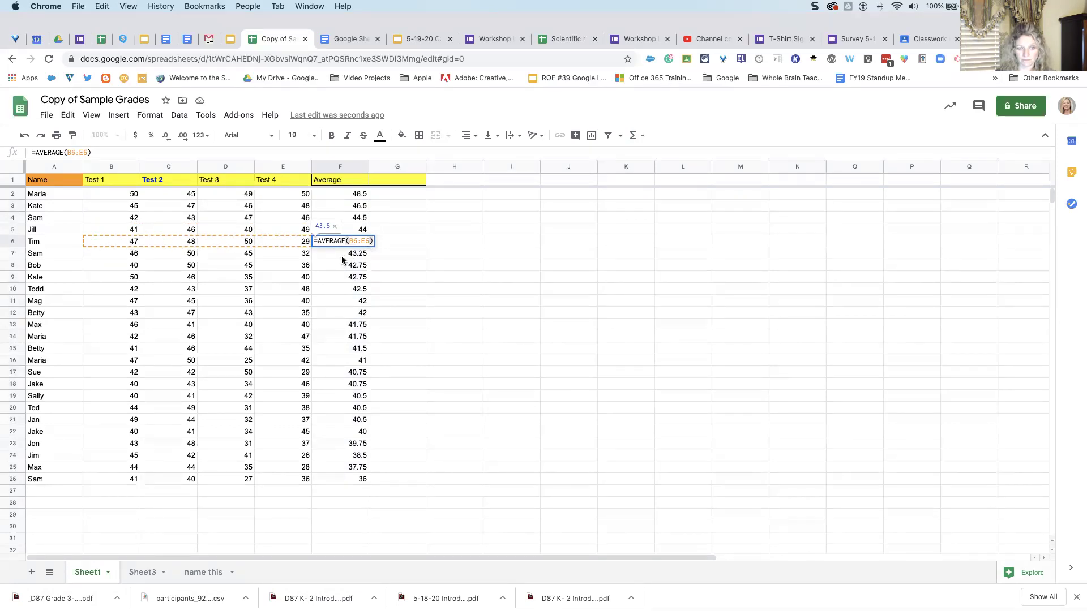
{"action": "key", "text": "Return"}
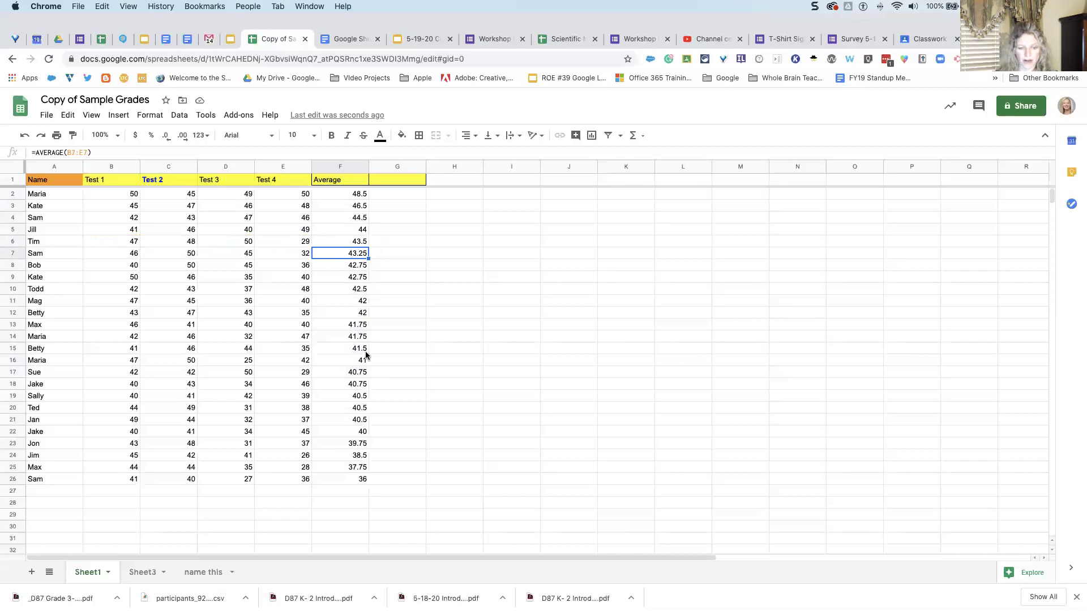
- Check the AVERAGE formula in cell F2 again and how it extends down to F3
{"action": "left_click", "coordinate": [357, 196]}
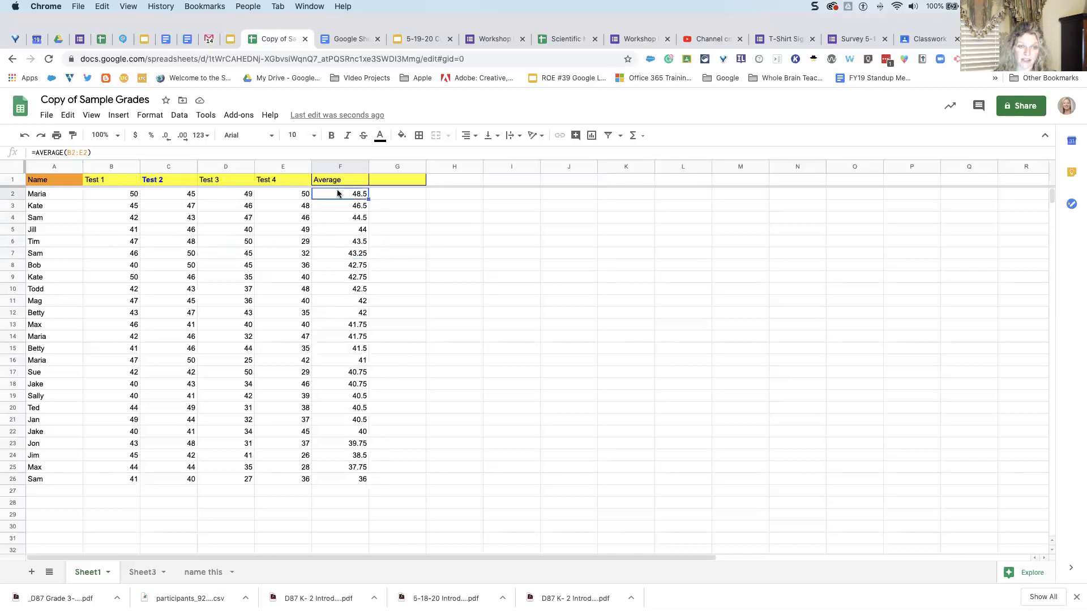
{"action": "double_click", "coordinate": [338, 193]}
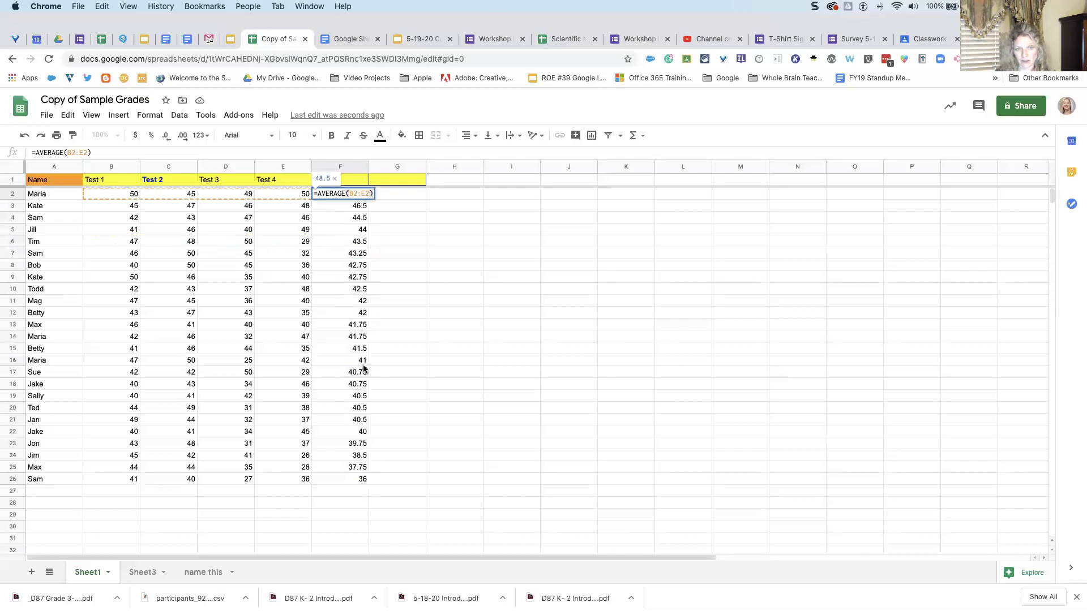
{"action": "key", "text": "Return"}
{"action": "left_click", "coordinate": [366, 196]}
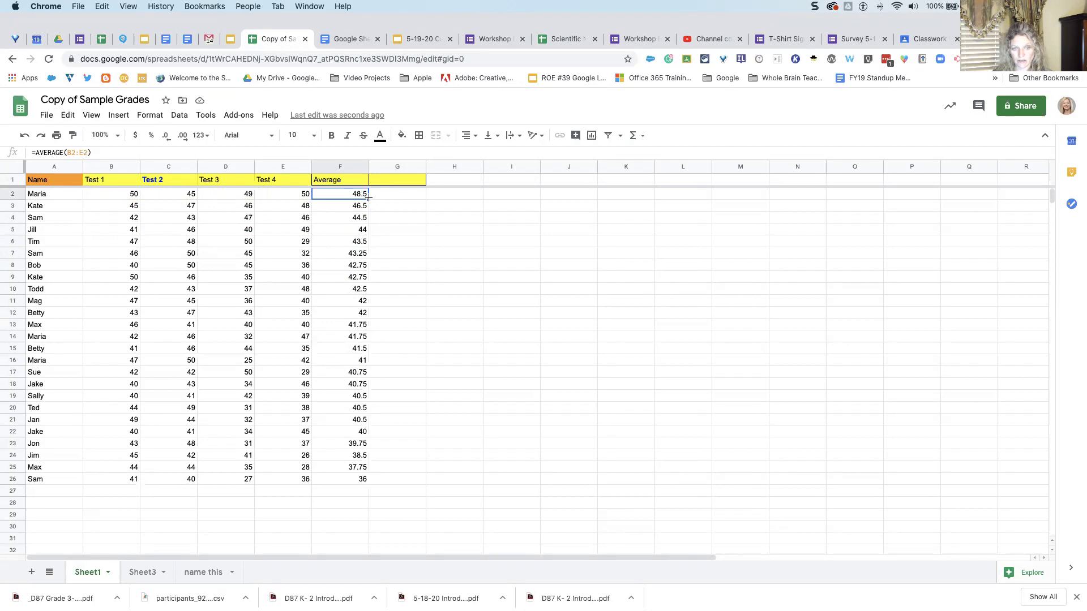
{"action": "left_click_drag", "start_coordinate": [369, 198], "coordinate": [368, 209]}
{"action": "left_click", "coordinate": [398, 212]}
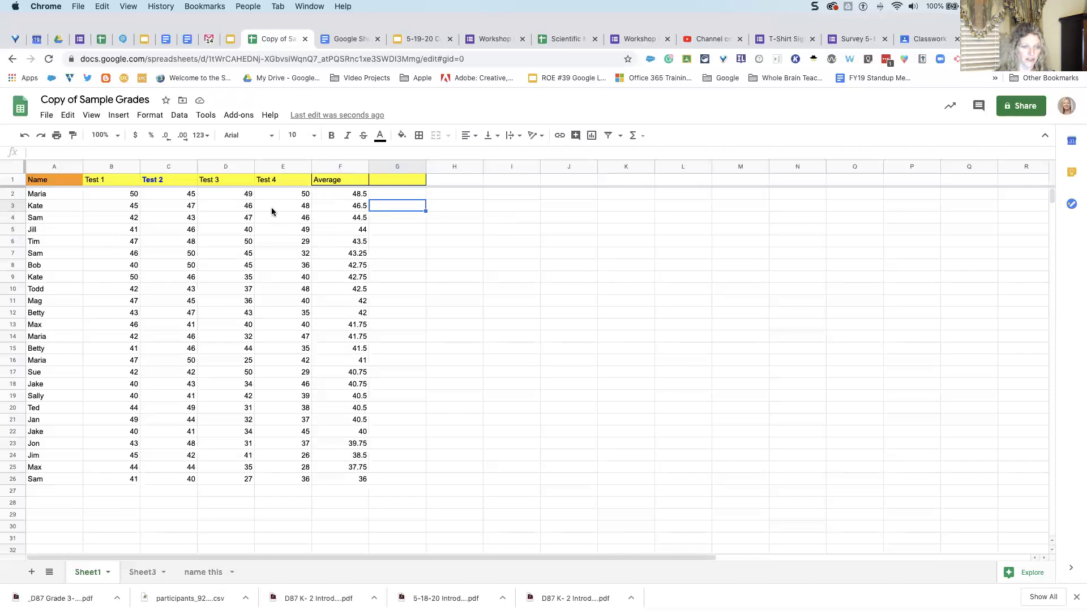
{"action": "left_click", "coordinate": [47, 166]}
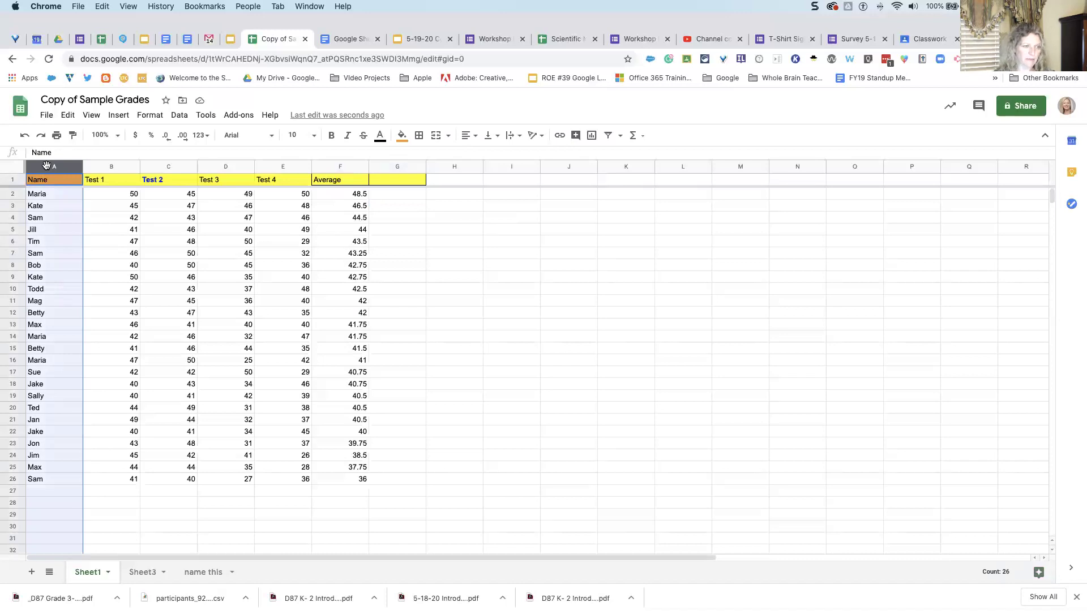
{"action": "left_click", "coordinate": [340, 167]}
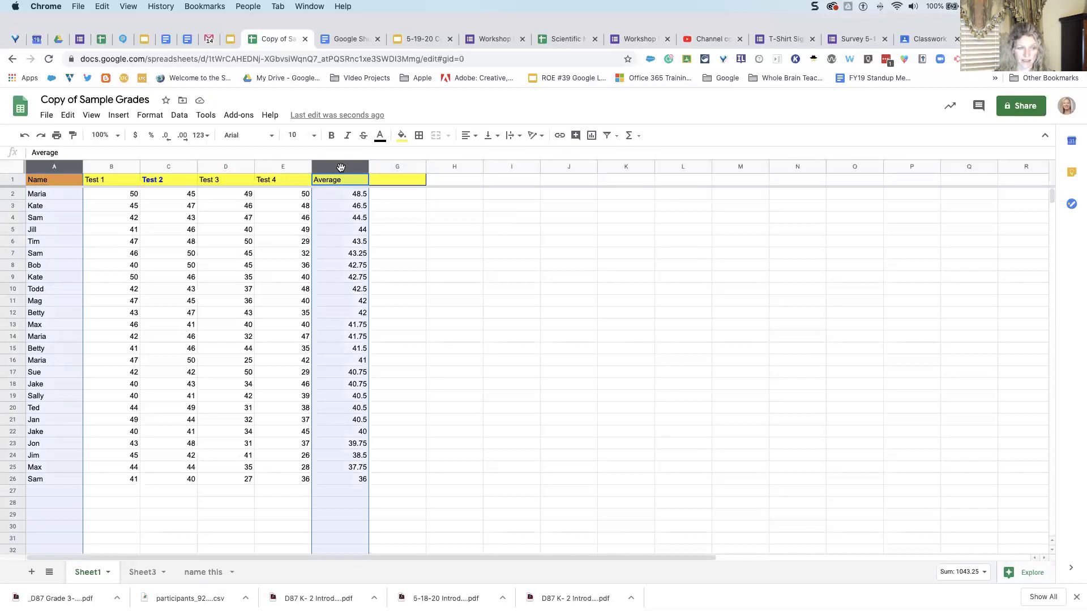
{"action": "right_click", "coordinate": [410, 242]}
- Insert a chart from the Name and Average columns, A and F, and move it onto the empty cells beside the grades
{"action": "right_click", "coordinate": [53, 166]}
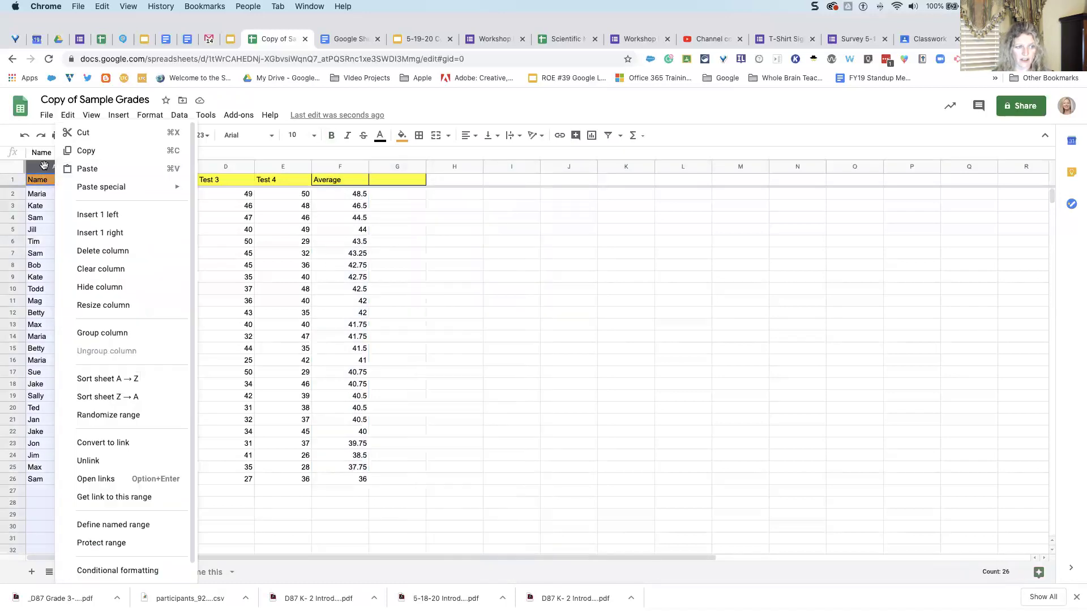
{"action": "left_click", "coordinate": [332, 169], "text": "super"}
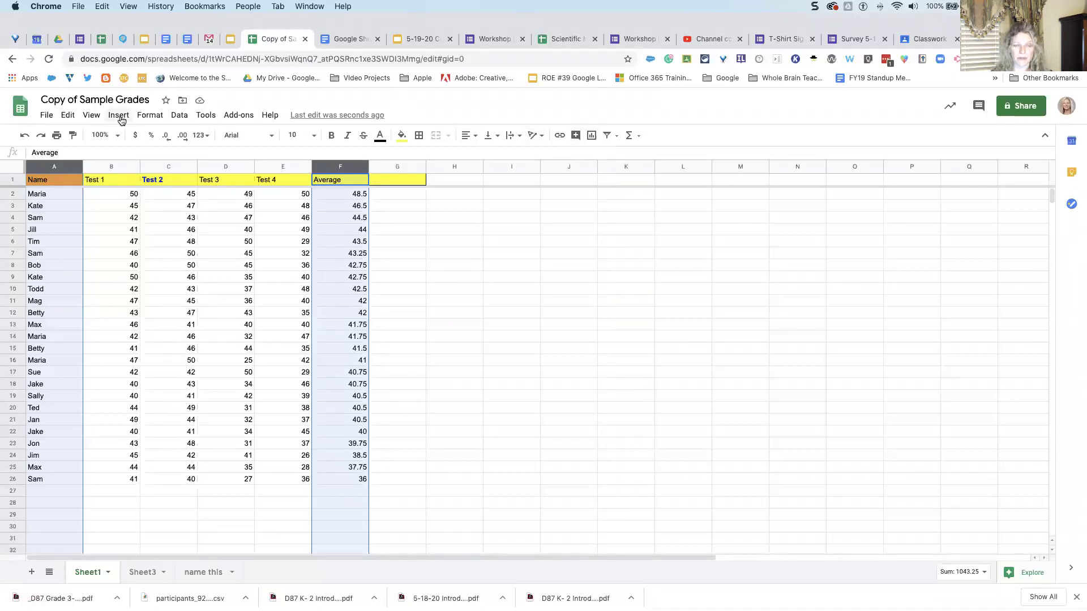
{"action": "left_click", "coordinate": [591, 136]}
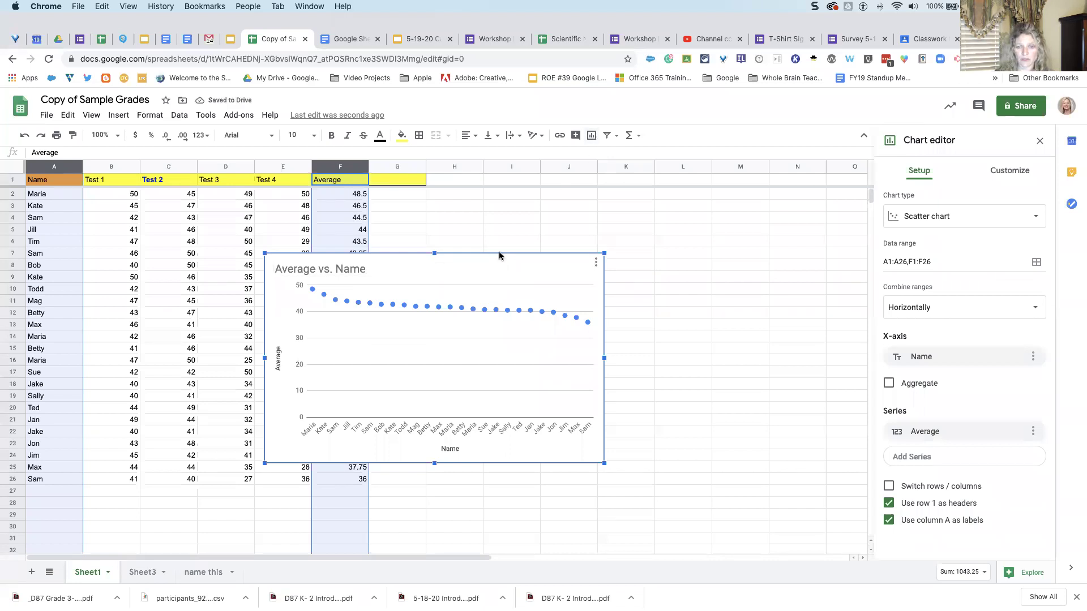
{"action": "left_click_drag", "start_coordinate": [499, 256], "coordinate": [680, 209]}
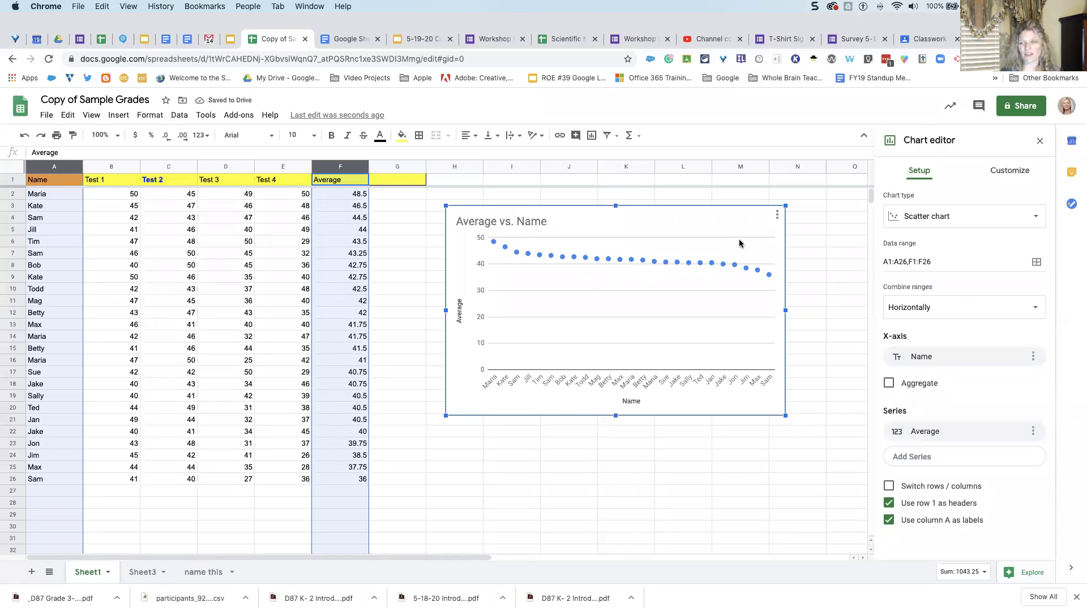
- Browse the chart types available for the Average vs. Name chart and close the chart editor
{"action": "left_click", "coordinate": [1036, 221]}
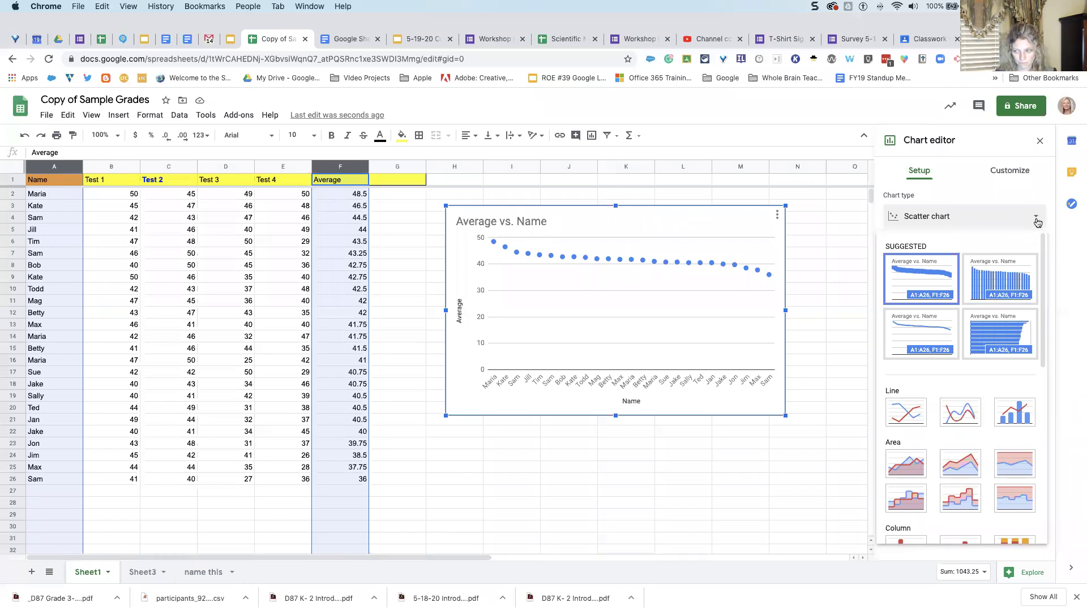
{"action": "left_click", "coordinate": [1037, 221]}
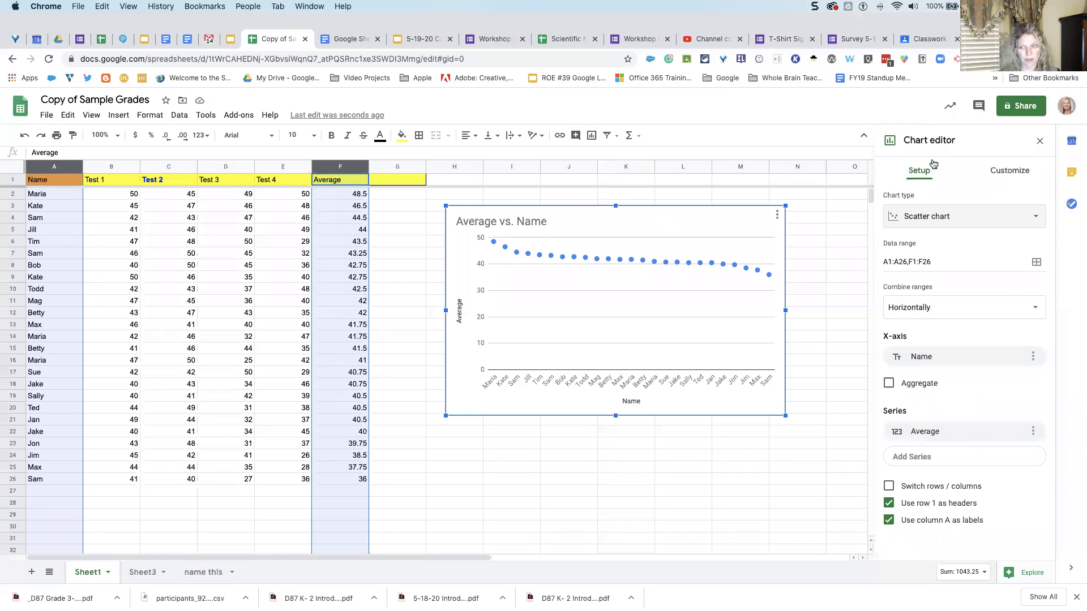
{"action": "left_click", "coordinate": [1040, 141]}
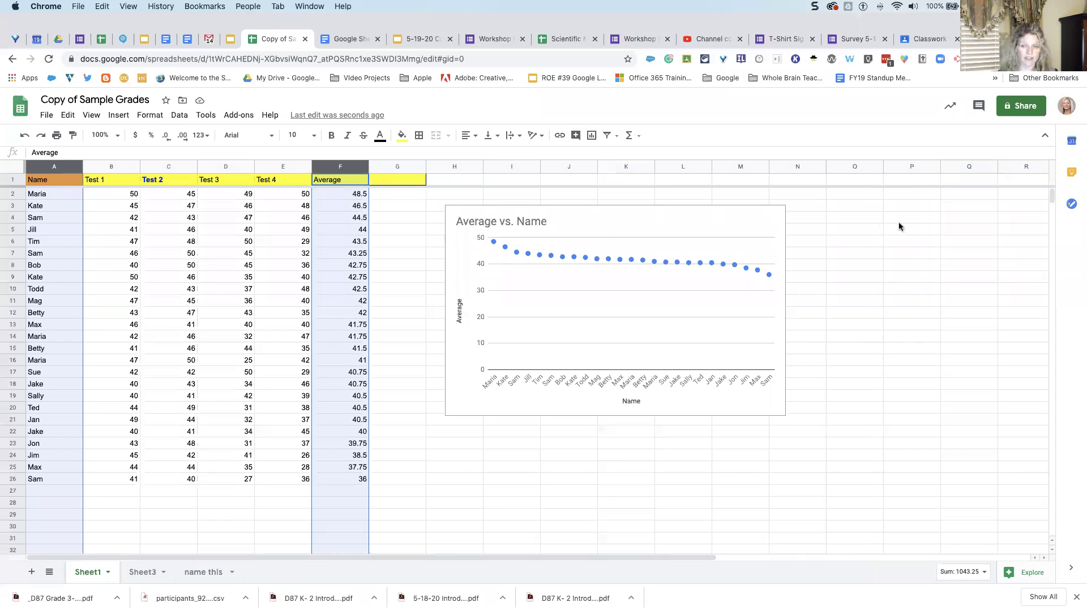
- Reopen the editor of the Average vs. Name chart from the chart itself and close it again
{"action": "left_click", "coordinate": [692, 218]}
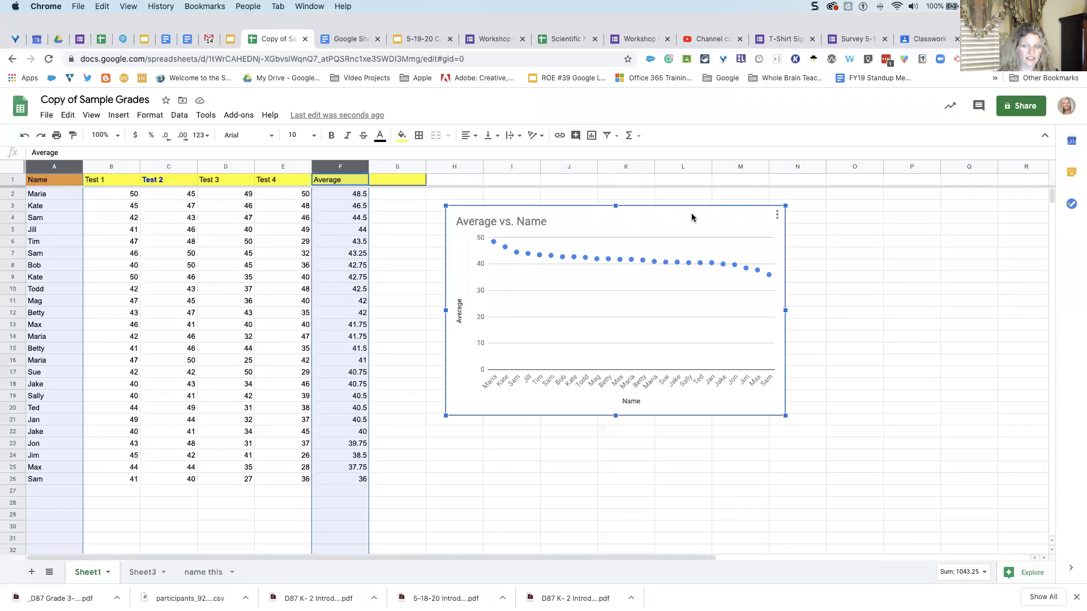
{"action": "left_click", "coordinate": [778, 220]}
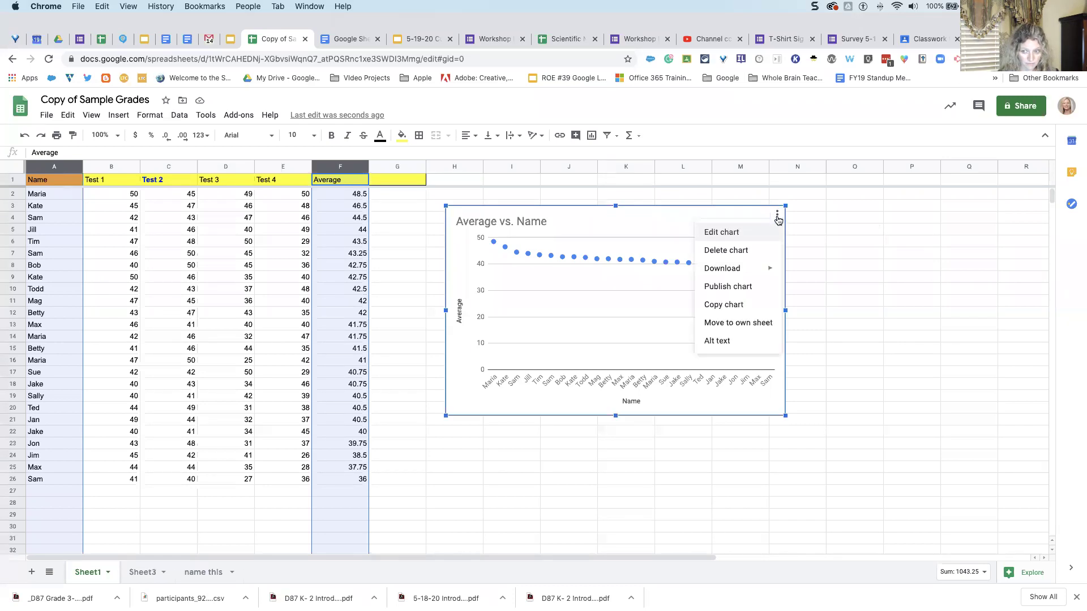
{"action": "left_click", "coordinate": [739, 233]}
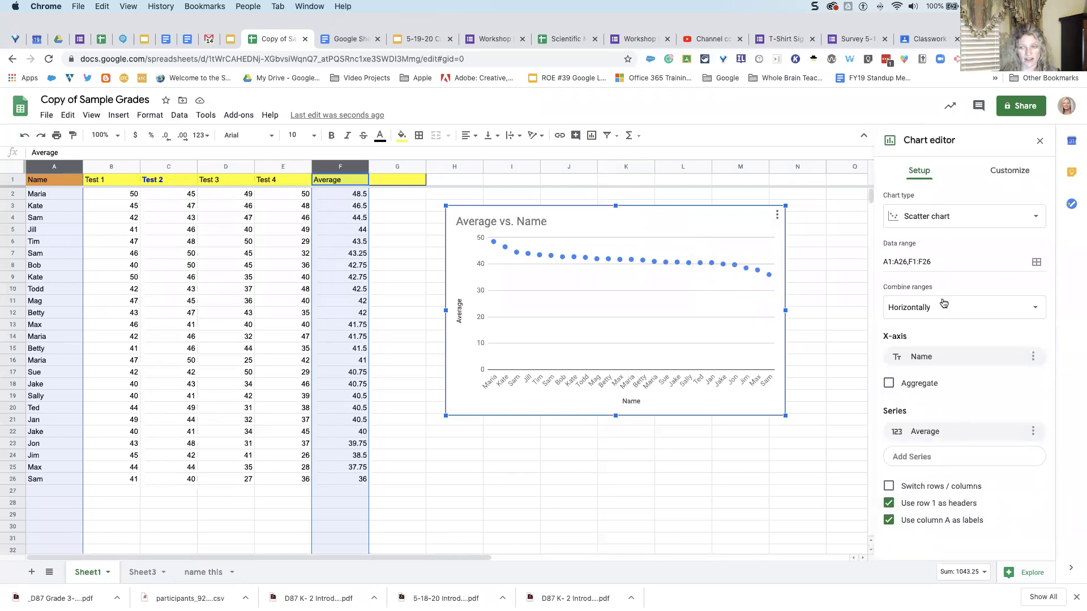
{"action": "left_click", "coordinate": [1040, 141]}
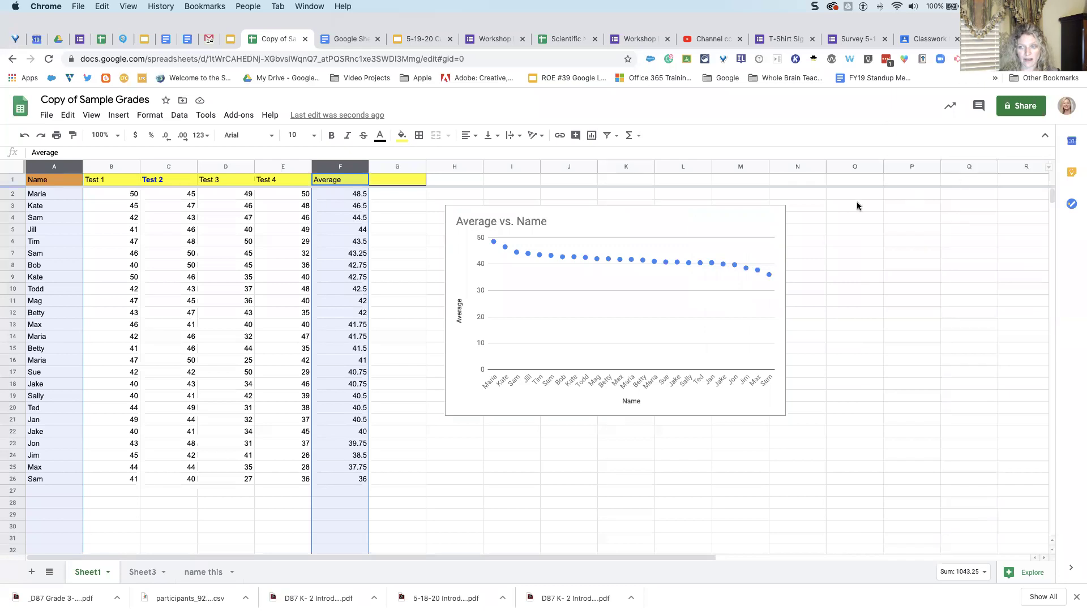
- Move the Average vs. Name chart out of the grade sheet onto its own sheet
{"action": "right_click", "coordinate": [762, 217]}
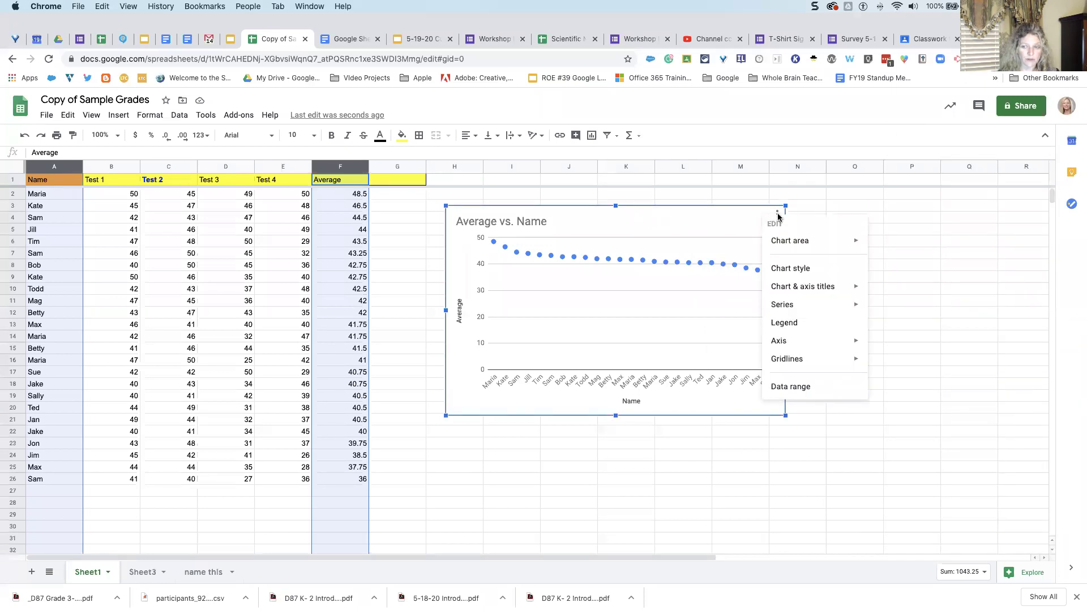
{"action": "right_click", "coordinate": [709, 215]}
{"action": "left_click", "coordinate": [855, 207]}
{"action": "right_click", "coordinate": [751, 227]}
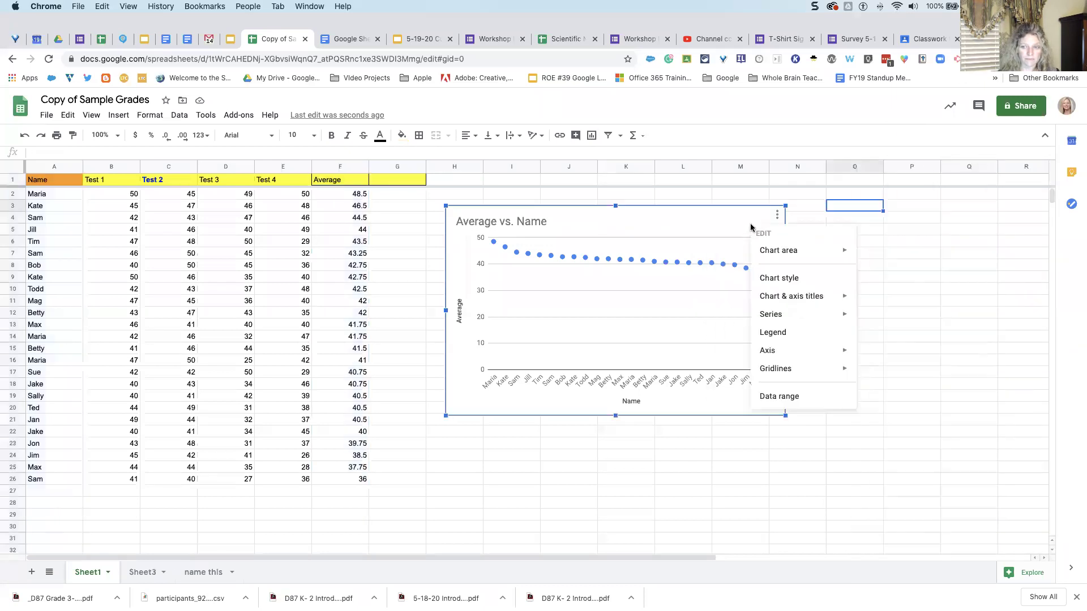
{"action": "left_click", "coordinate": [778, 215]}
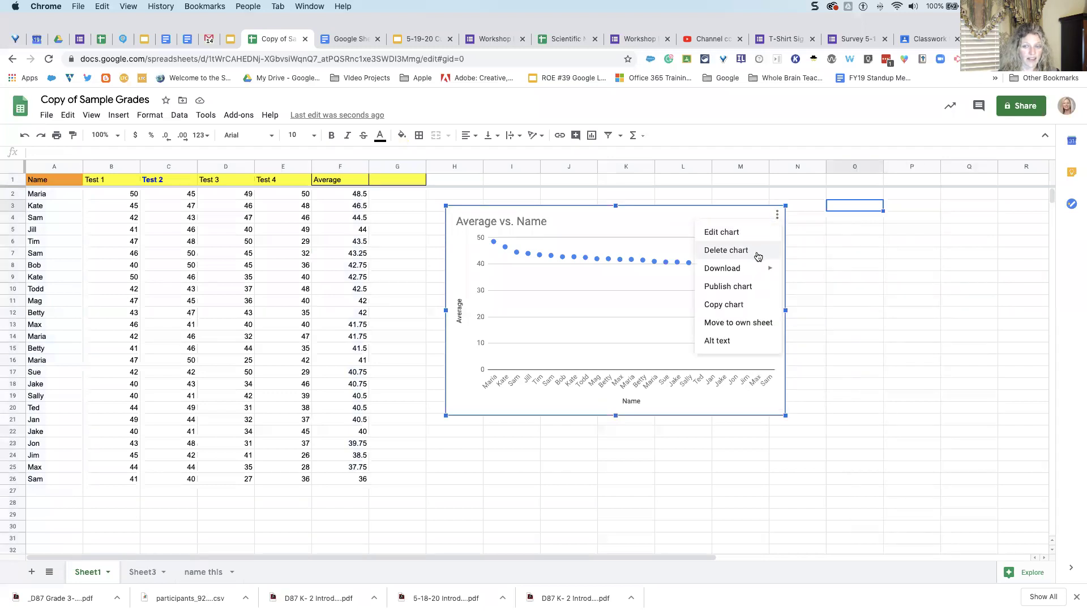
{"action": "mouse_move", "coordinate": [754, 269]}
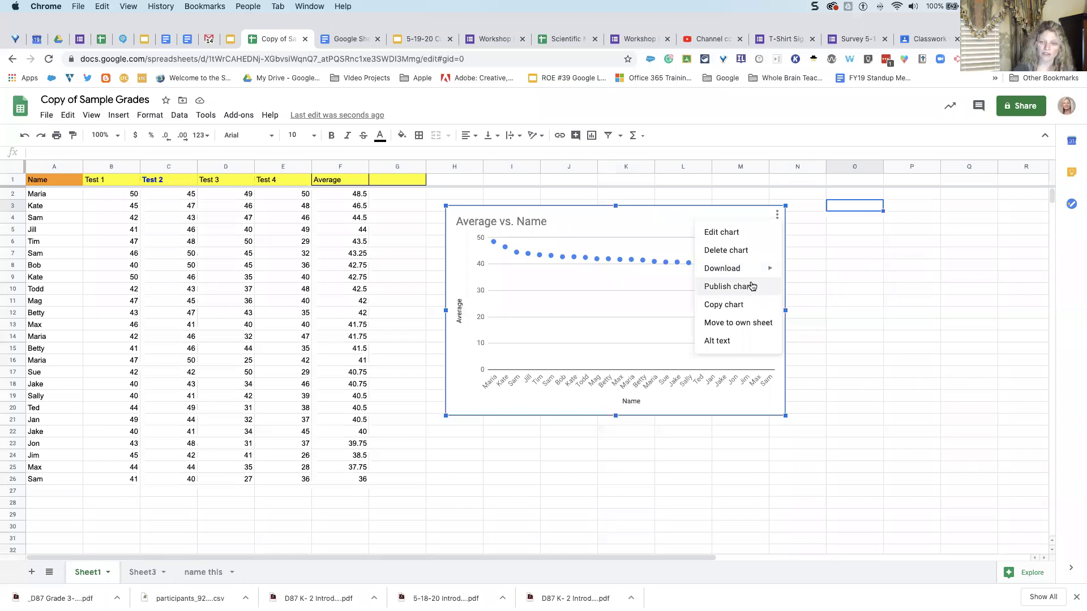
{"action": "left_click", "coordinate": [753, 327]}
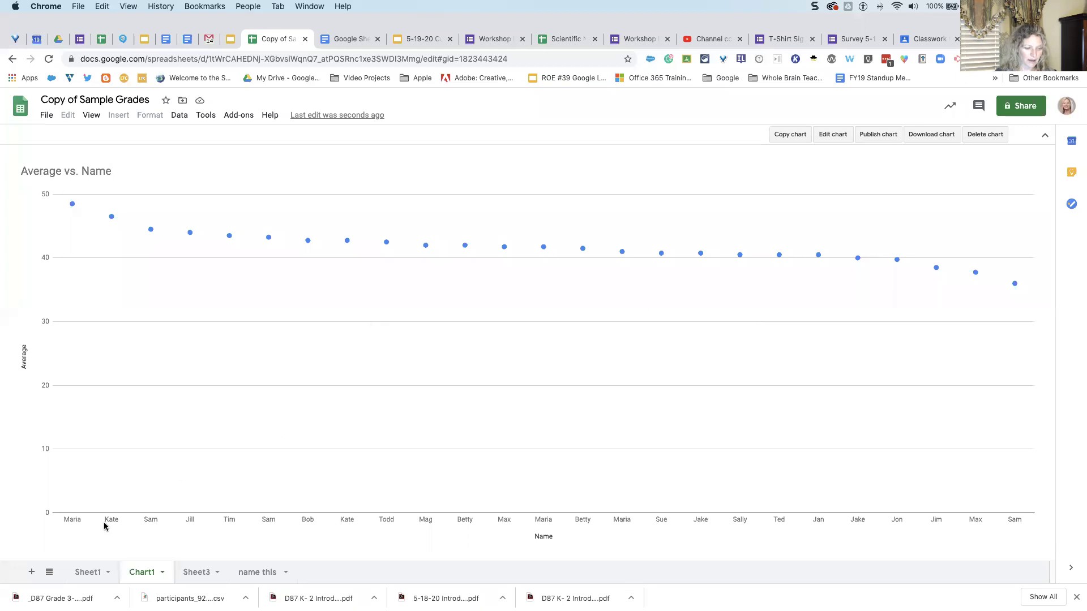
- Compare the grade sheet with the Chart1 sheet and reorder Chart1 to sit between Sheet3 and "name this"
{"action": "left_click", "coordinate": [94, 577]}
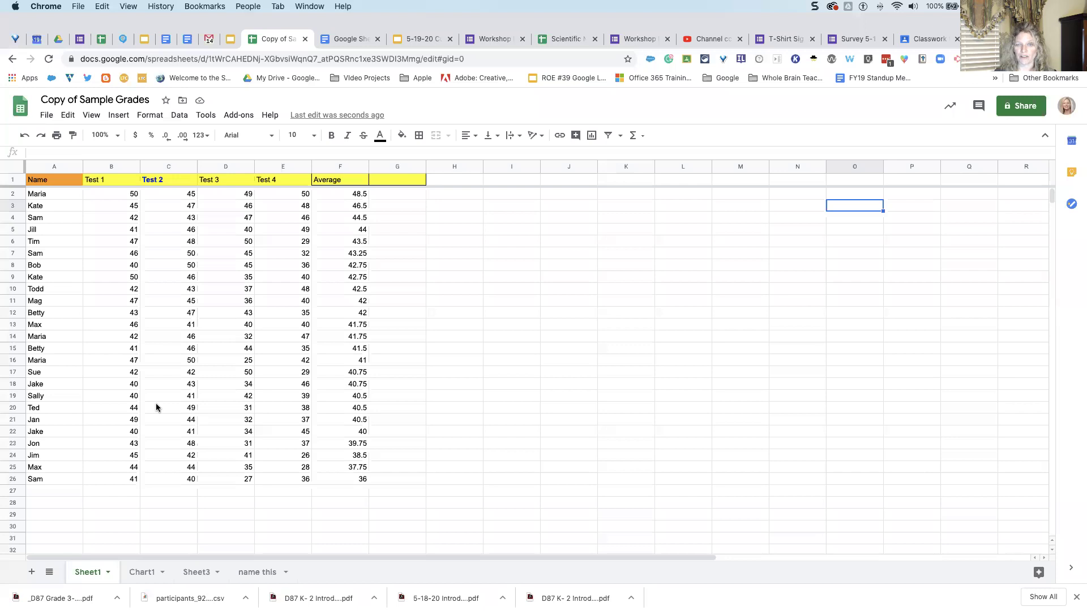
{"action": "left_click", "coordinate": [143, 574]}
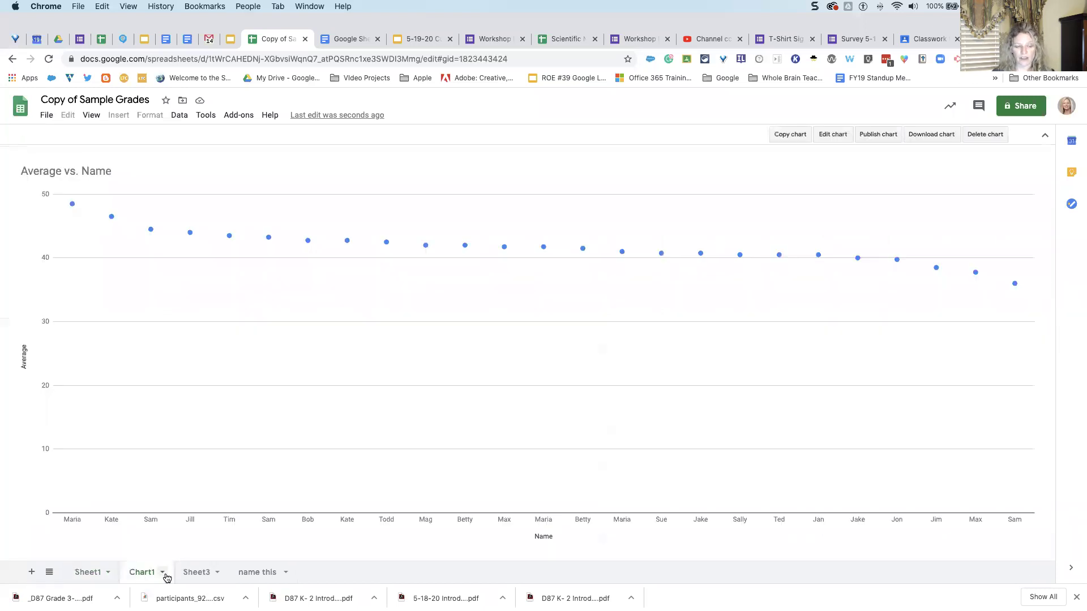
{"action": "left_click", "coordinate": [162, 574]}
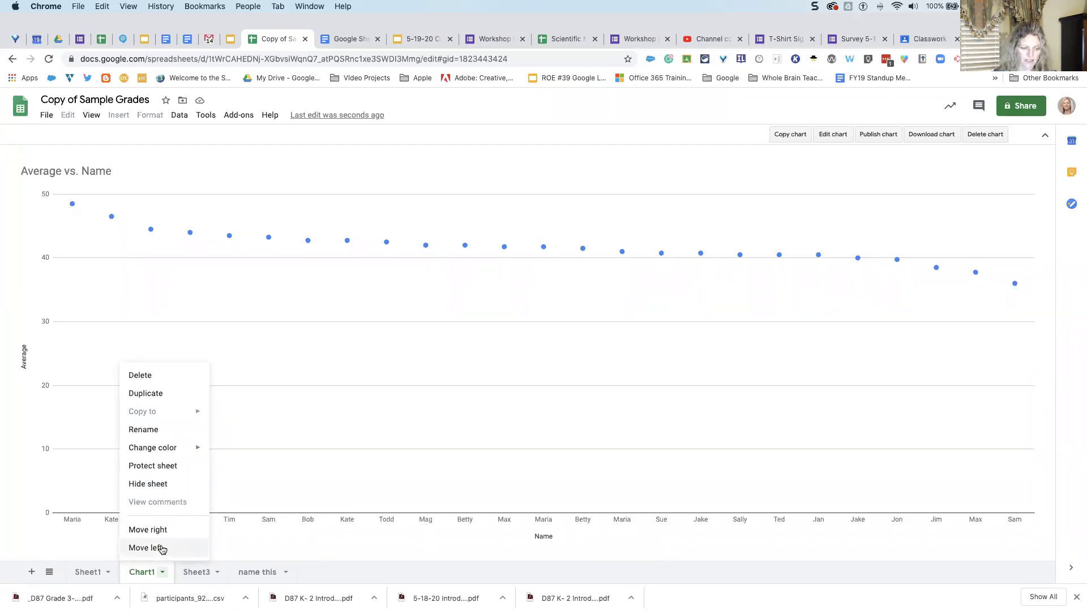
{"action": "left_click", "coordinate": [240, 493]}
{"action": "left_click_drag", "start_coordinate": [164, 573], "coordinate": [214, 573]}
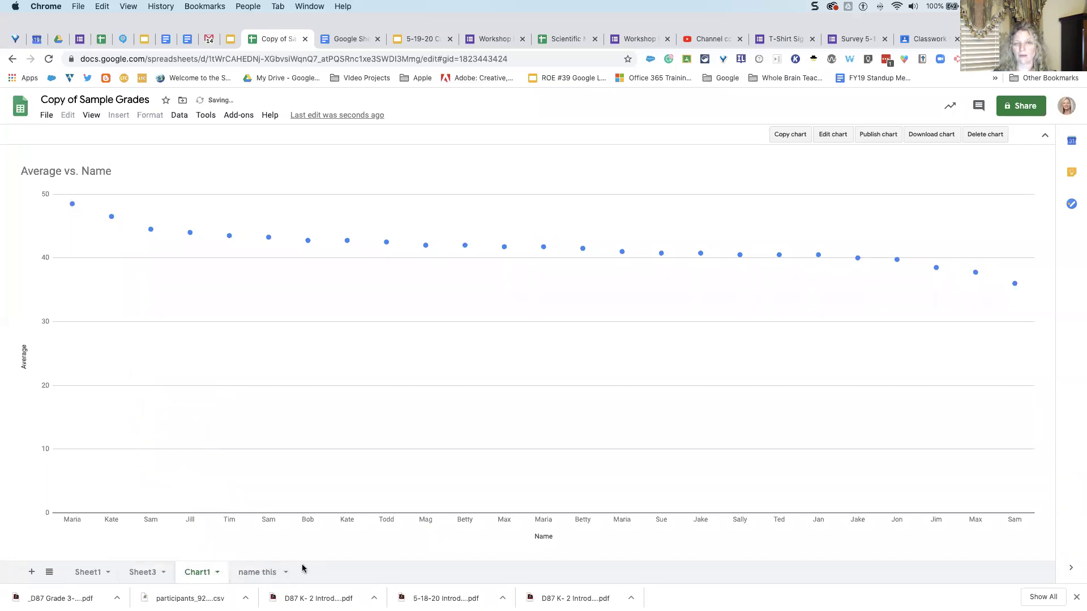
- Insert a chart in Sheet1 from the Name and Test 4 columns, A and E, and shift it off the Test 4 scores
{"action": "left_click", "coordinate": [87, 573]}
{"action": "right_click", "coordinate": [397, 410]}
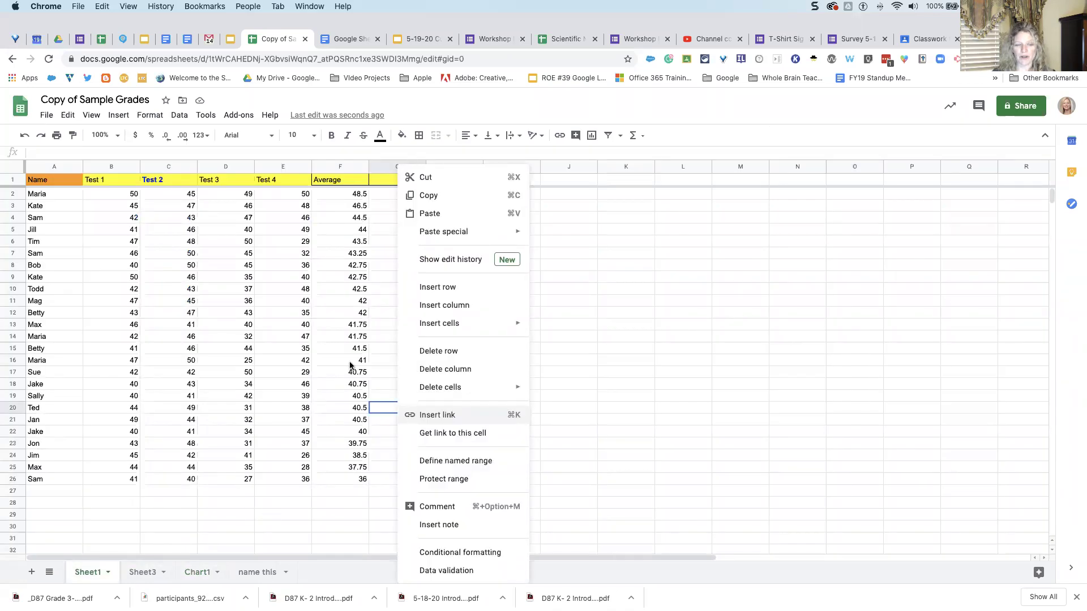
{"action": "left_click", "coordinate": [184, 228]}
{"action": "left_click", "coordinate": [50, 166]}
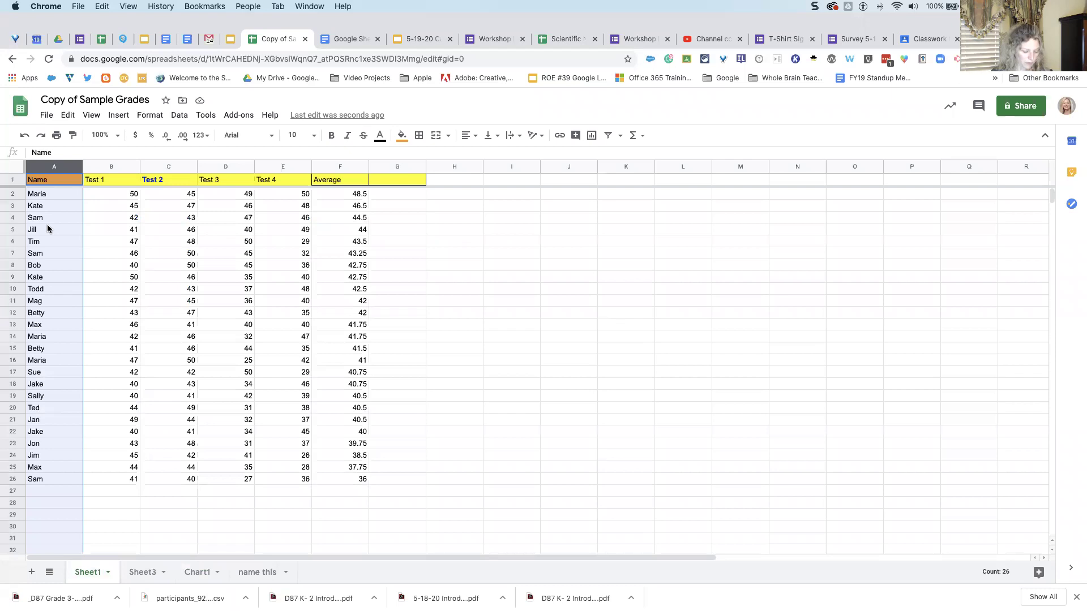
{"action": "left_click", "coordinate": [277, 166], "text": "super"}
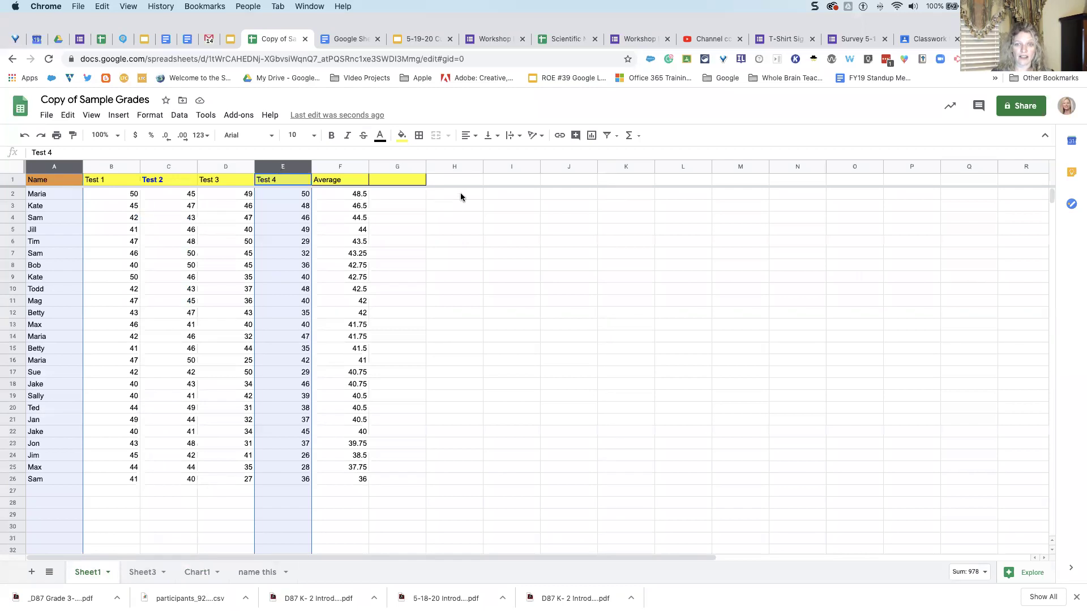
{"action": "left_click", "coordinate": [591, 136]}
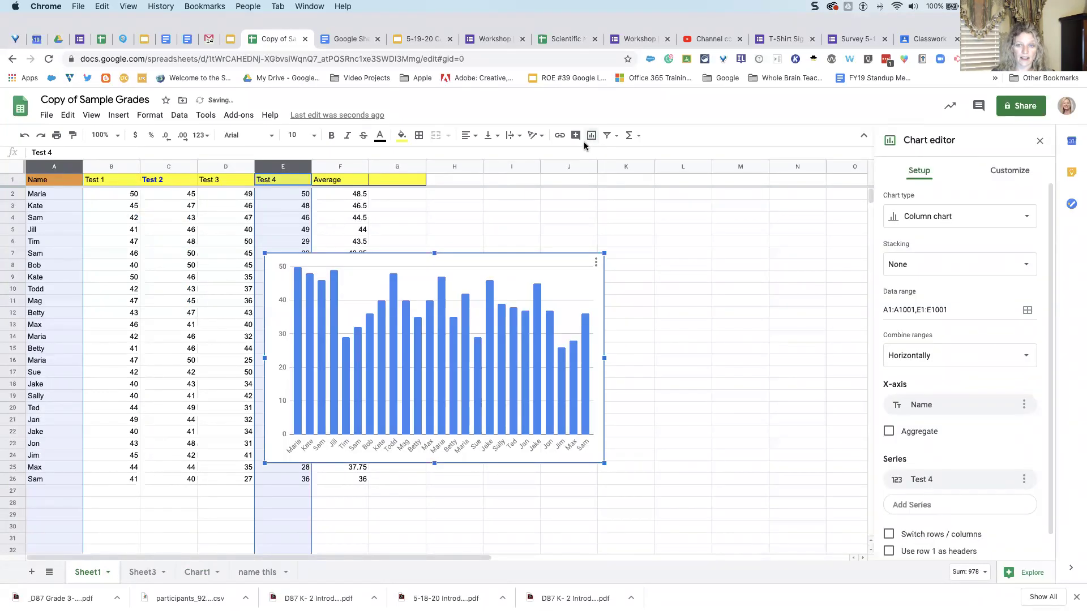
{"action": "left_click_drag", "start_coordinate": [505, 263], "coordinate": [643, 250]}
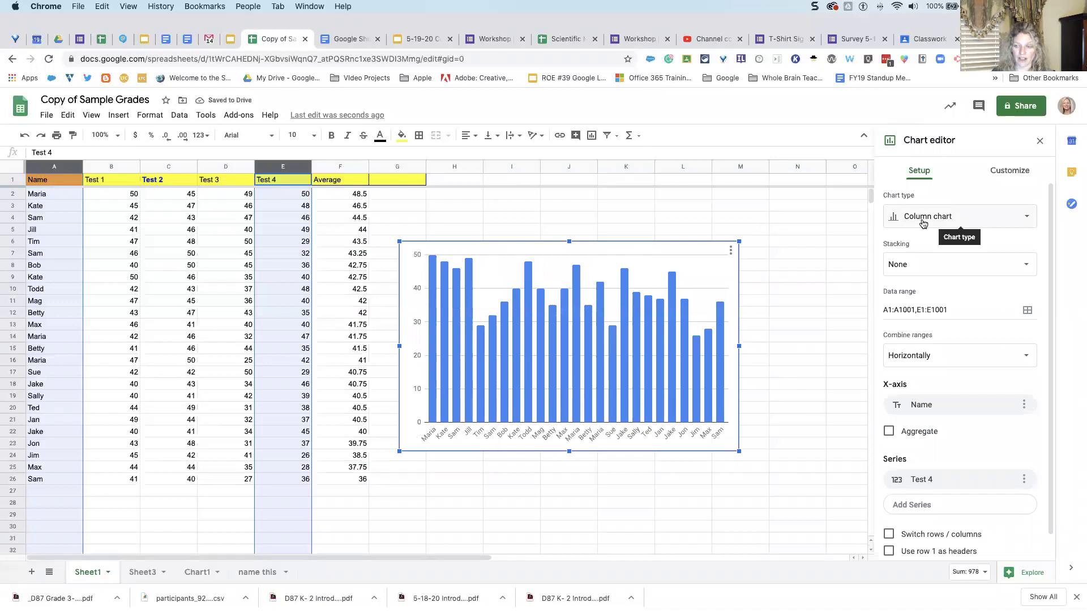
- Examine the chart types, setup options and customization categories offered for the Test 4 column chart
{"action": "left_click", "coordinate": [1025, 221]}
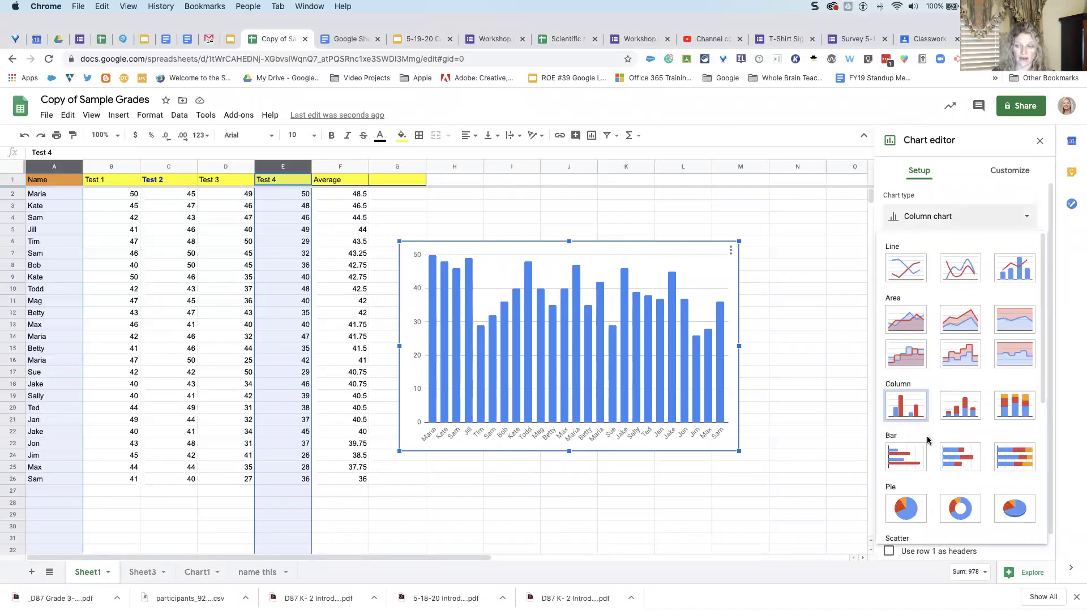
{"action": "left_click", "coordinate": [966, 171]}
{"action": "left_click", "coordinate": [969, 170]}
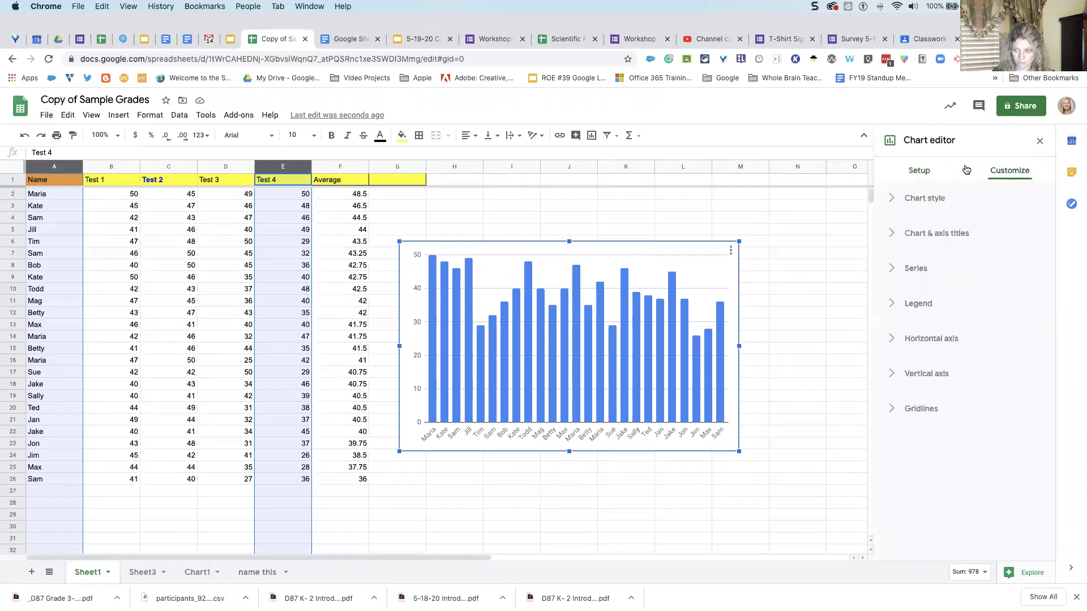
{"action": "left_click", "coordinate": [950, 200]}
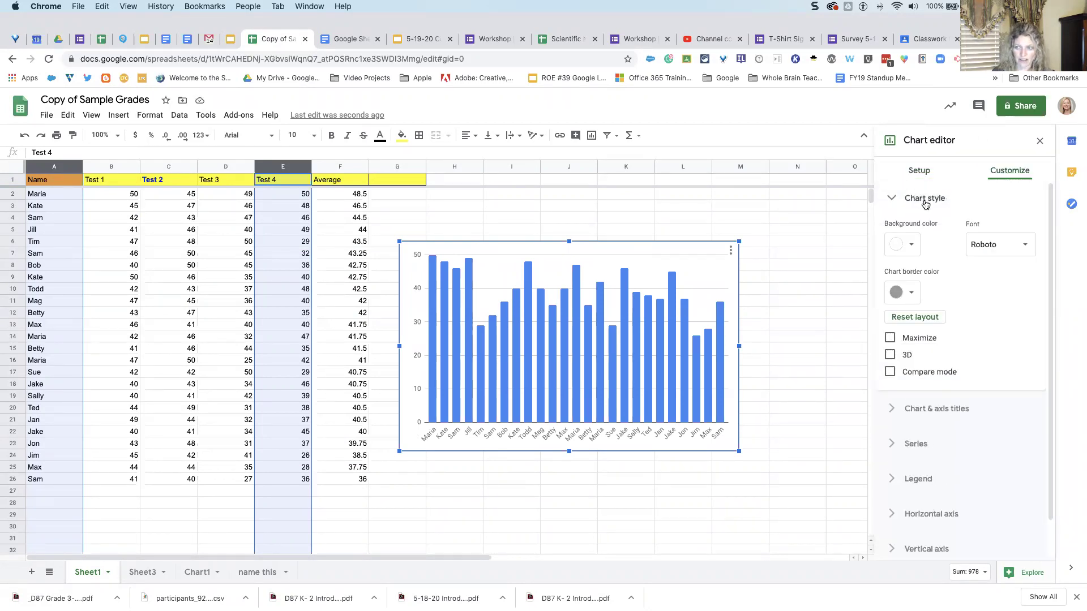
{"action": "left_click", "coordinate": [923, 201]}
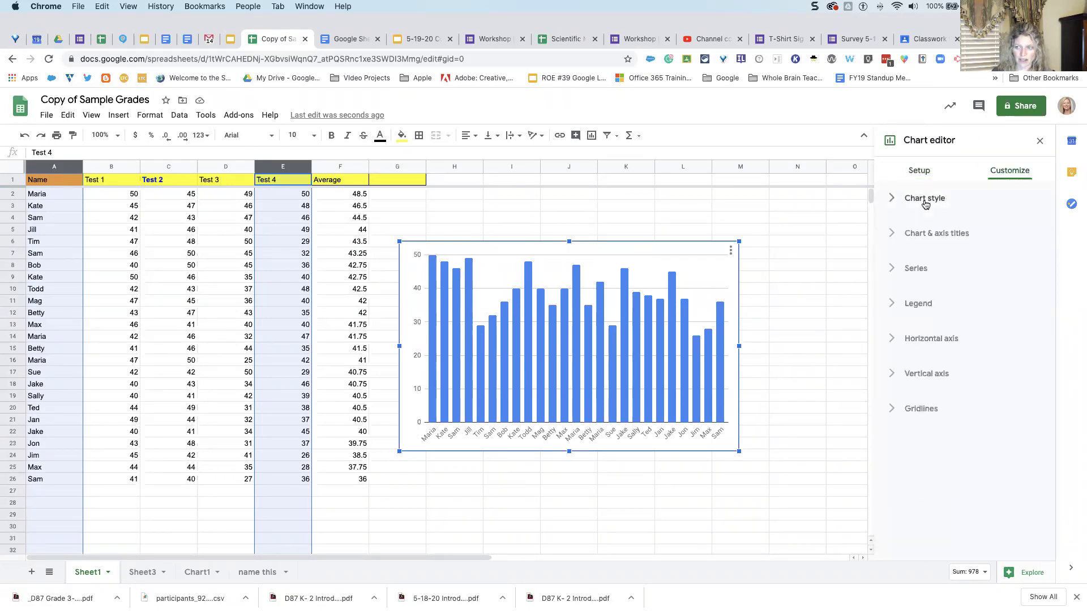
{"action": "left_click", "coordinate": [921, 175]}
{"action": "scroll", "coordinate": [949, 358], "scroll_direction": "down", "scroll_amount": 1}
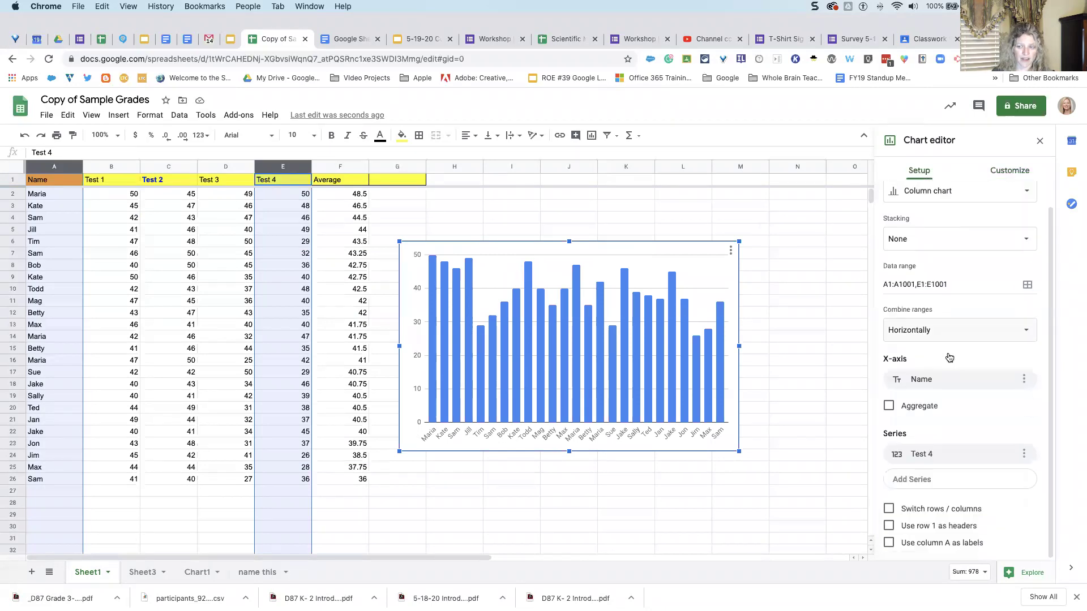
{"action": "left_click", "coordinate": [1003, 175]}
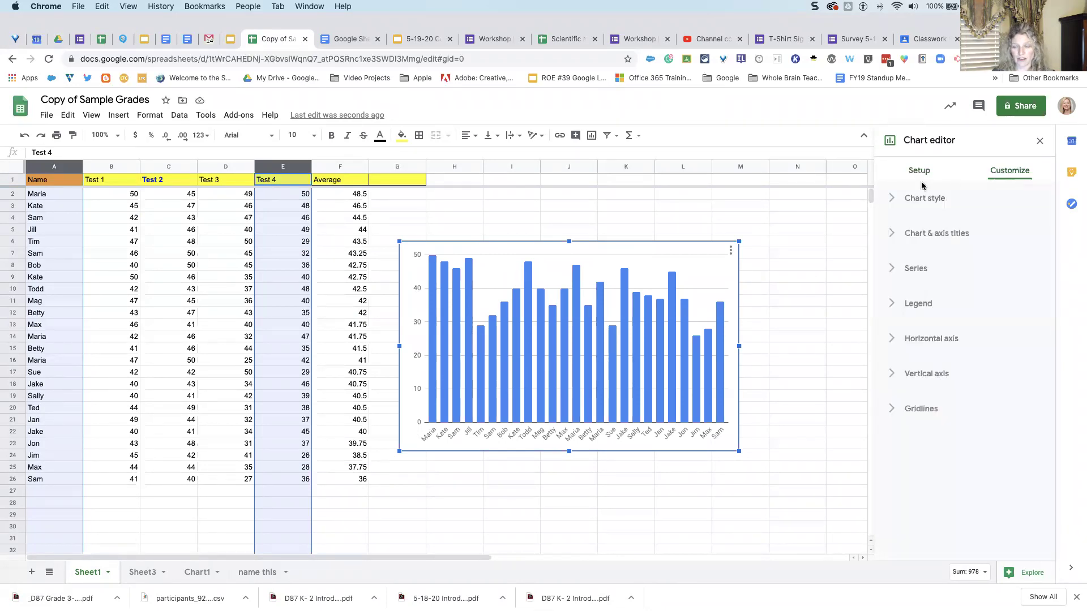
- Close the chart editor and move the Test 4 chart farther from the grades, over columns J to O
{"action": "left_click", "coordinate": [784, 219]}
{"action": "left_click", "coordinate": [732, 261]}
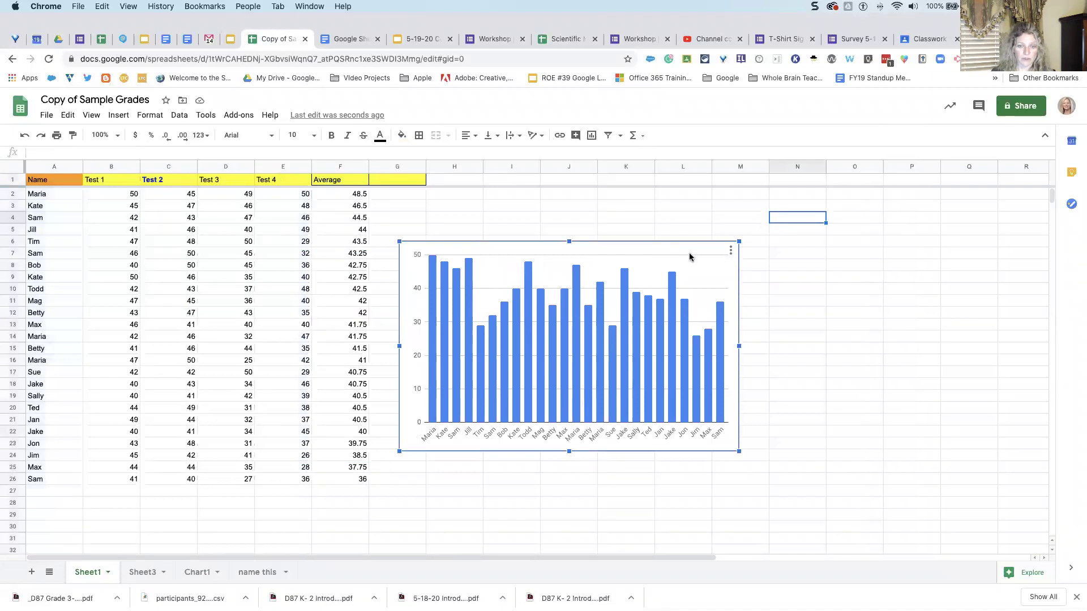
{"action": "left_click_drag", "start_coordinate": [687, 247], "coordinate": [829, 229]}
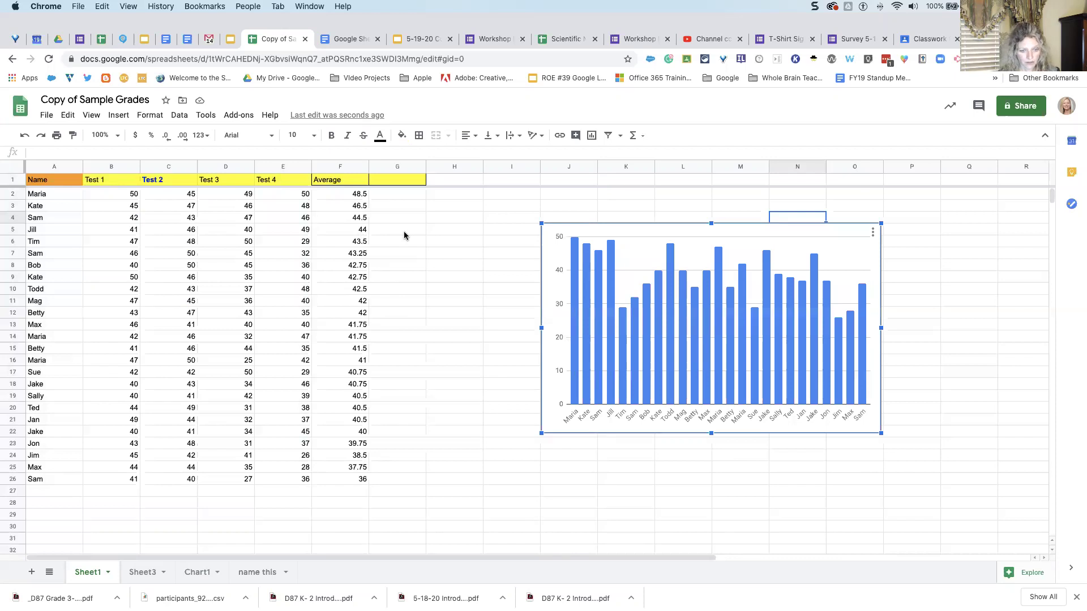
- Check the formula in cell F2 and find the places where the list of spreadsheet functions can be opened
{"action": "left_click", "coordinate": [351, 198]}
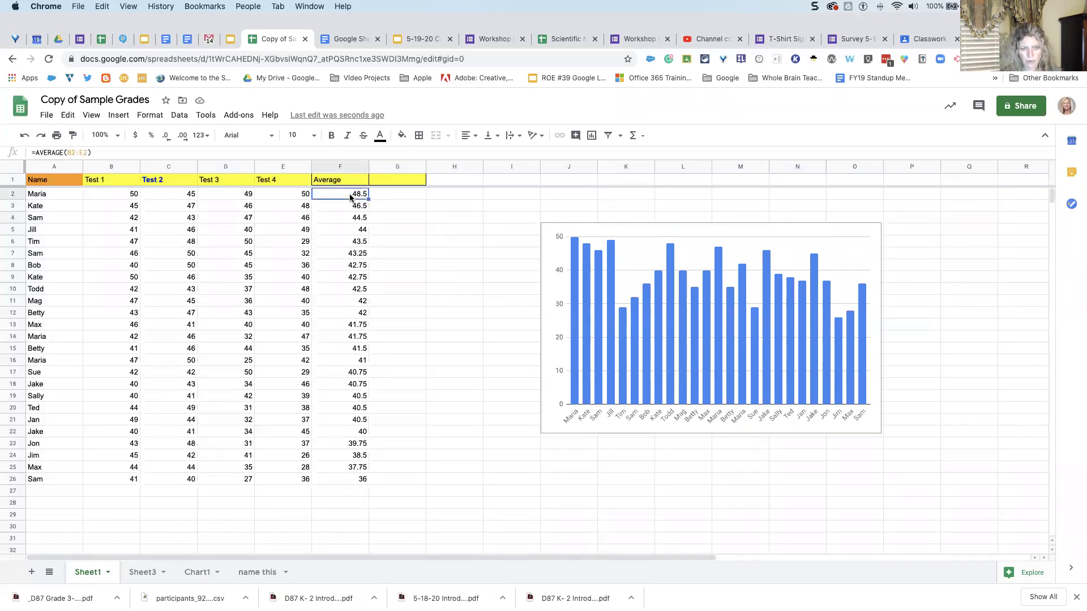
{"action": "left_click", "coordinate": [642, 136]}
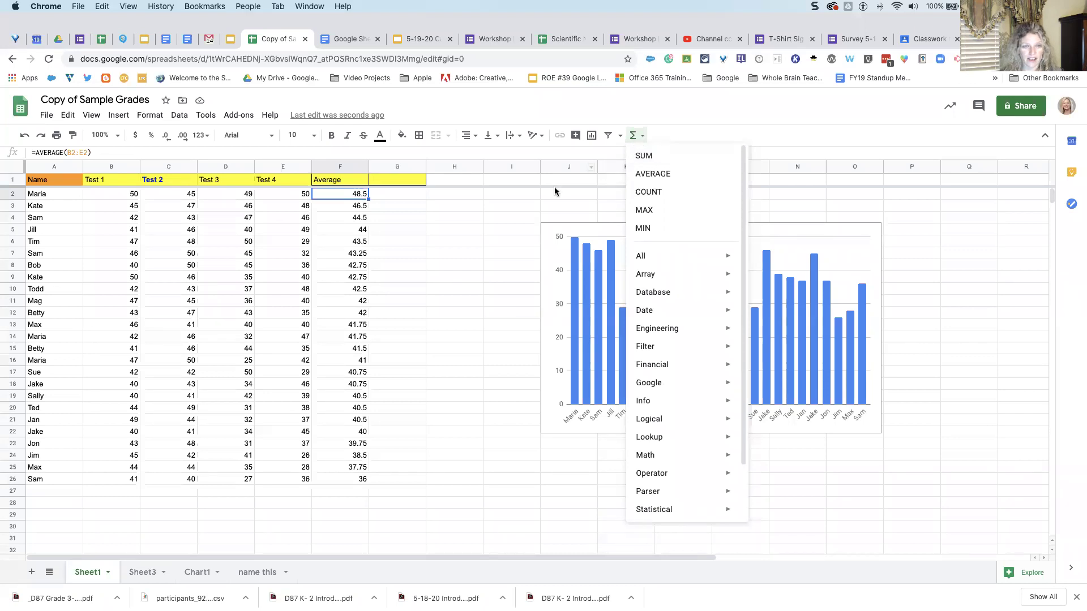
{"action": "right_click", "coordinate": [555, 190]}
{"action": "left_click", "coordinate": [204, 119]}
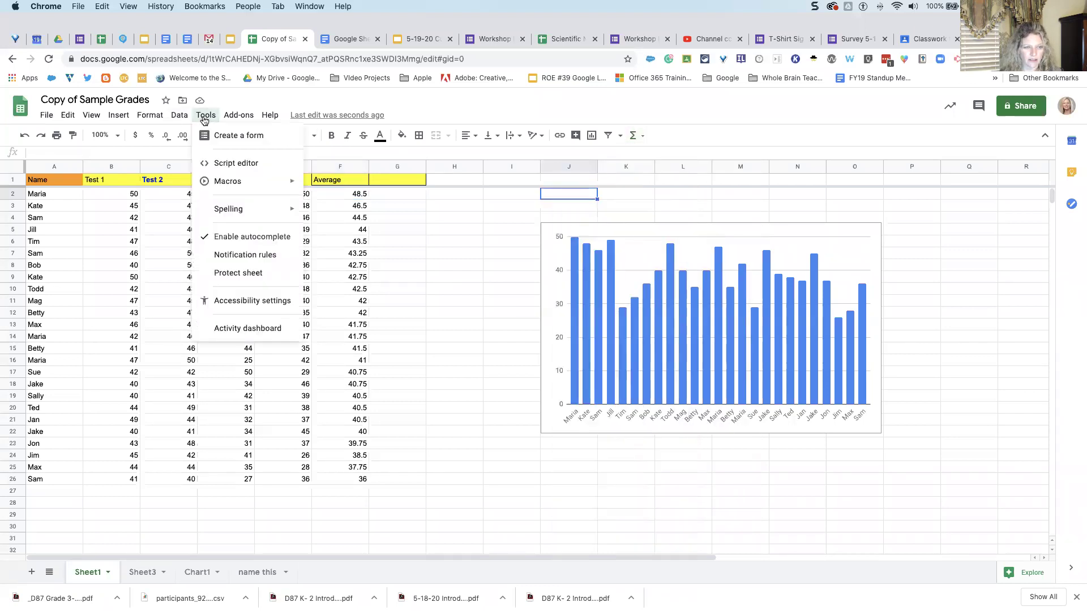
{"action": "mouse_move", "coordinate": [119, 116]}
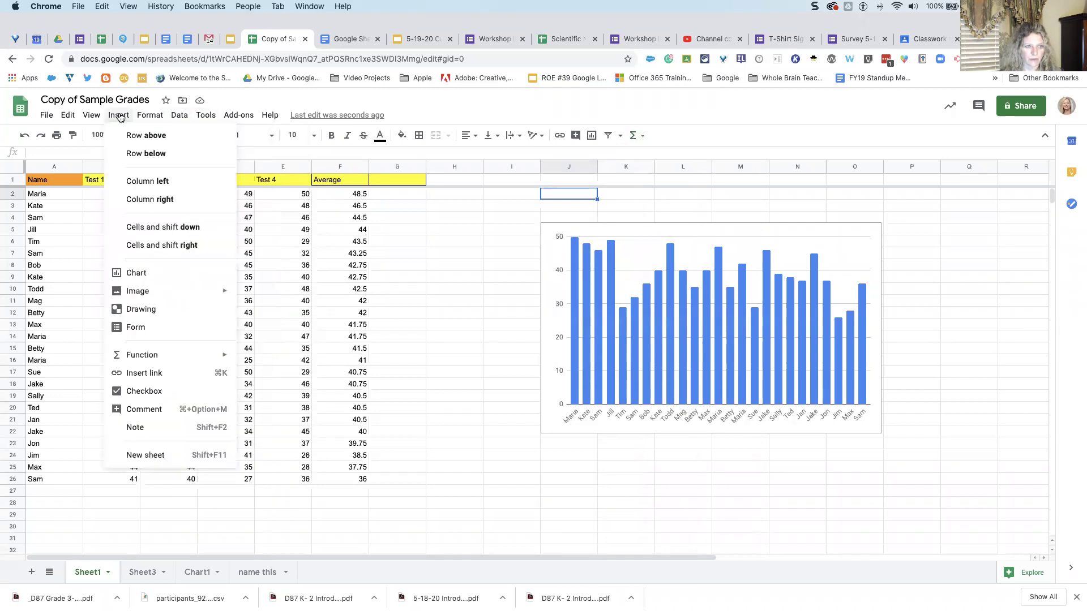
{"action": "mouse_move", "coordinate": [143, 356]}
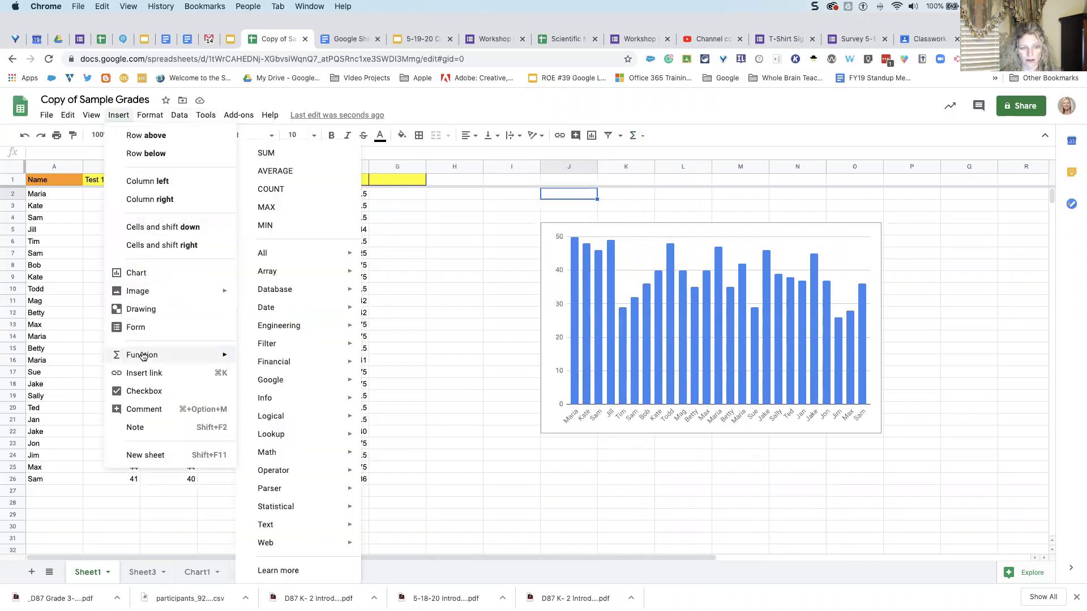
{"action": "right_click", "coordinate": [505, 252]}
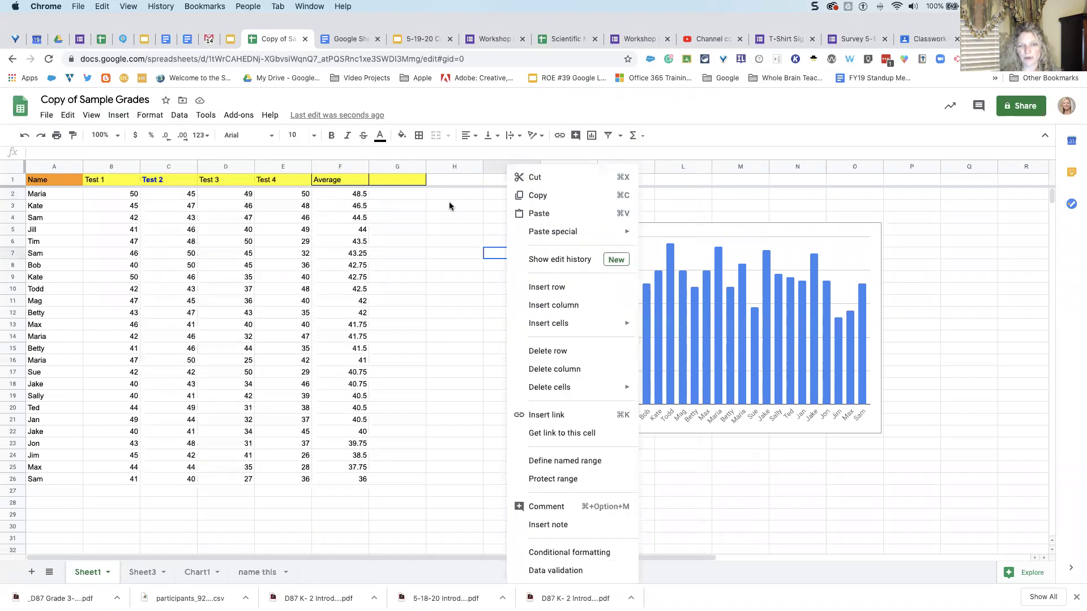
- Insert a checkbox in cell H3 and fill it down column H through row 26
{"action": "left_click", "coordinate": [450, 202]}
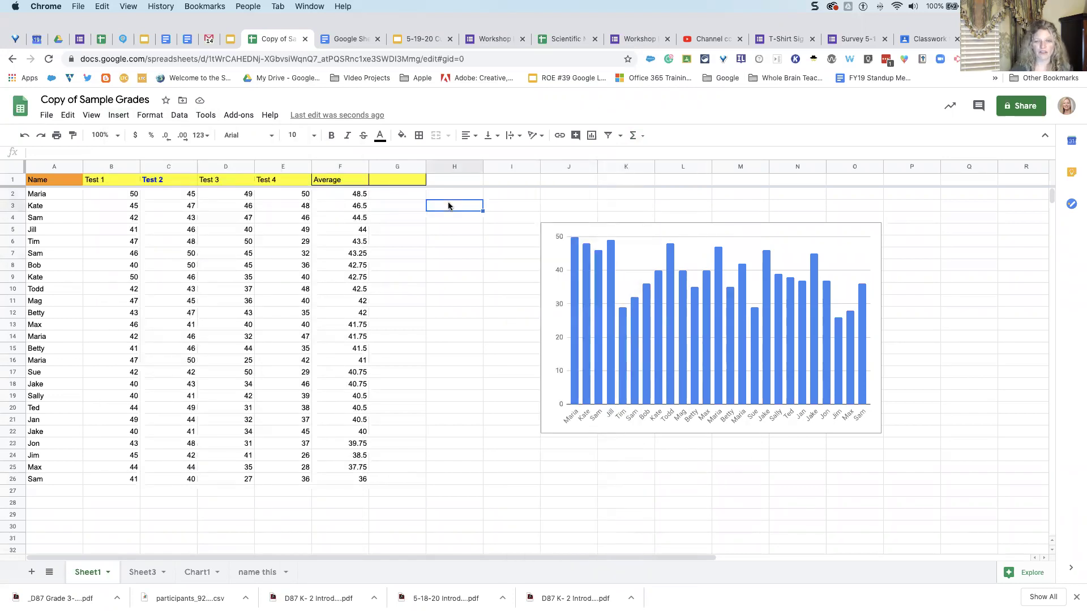
{"action": "left_click", "coordinate": [119, 116]}
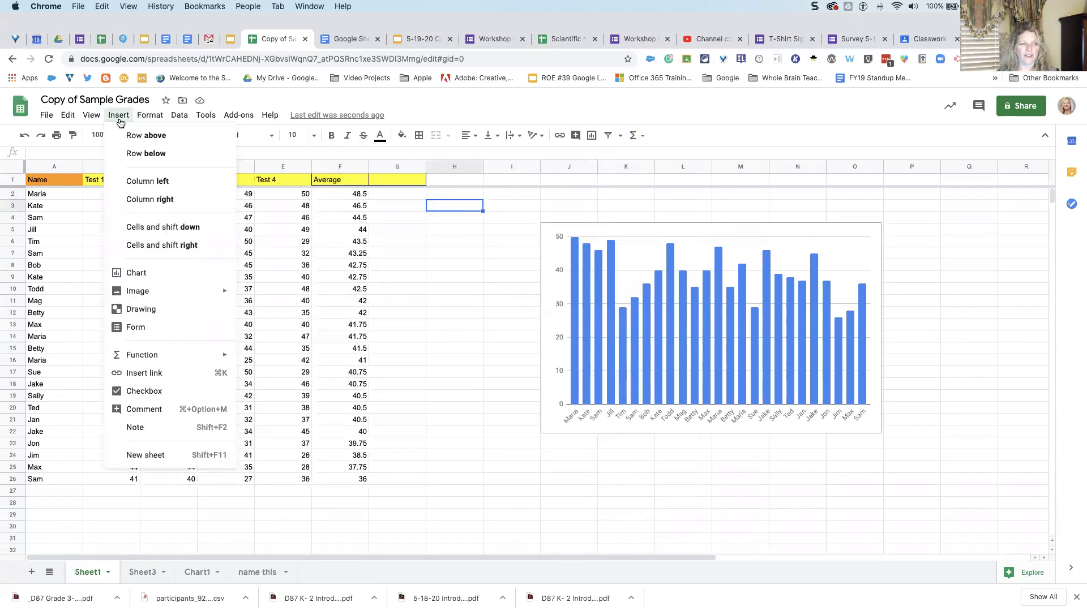
{"action": "left_click", "coordinate": [145, 391]}
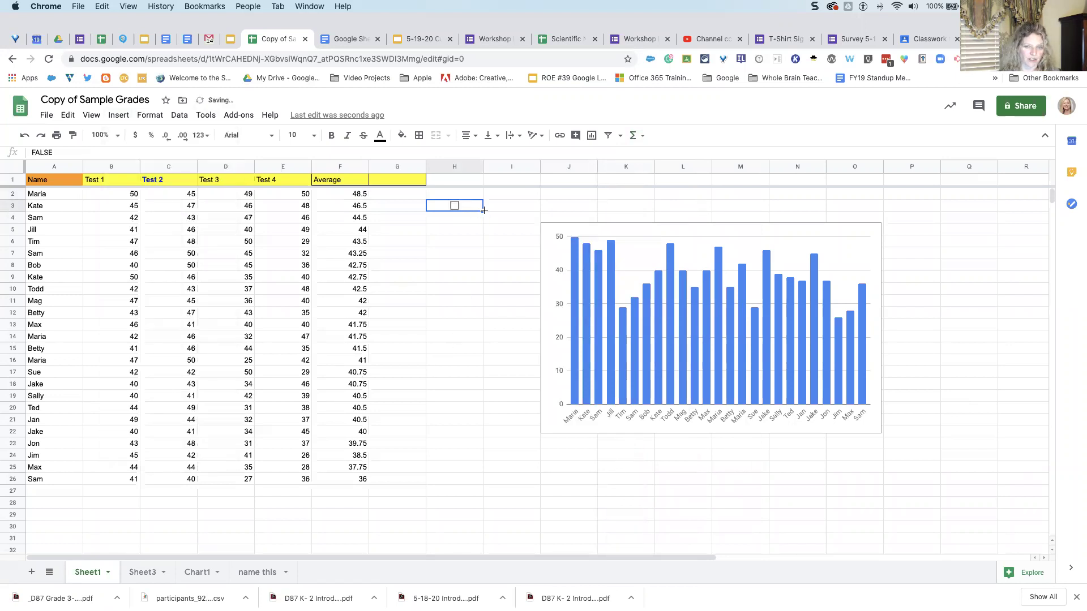
{"action": "left_click_drag", "start_coordinate": [483, 210], "coordinate": [463, 481]}
- Check off the boxes in cells H4, H14, H10 and H7
{"action": "left_click", "coordinate": [455, 219]}
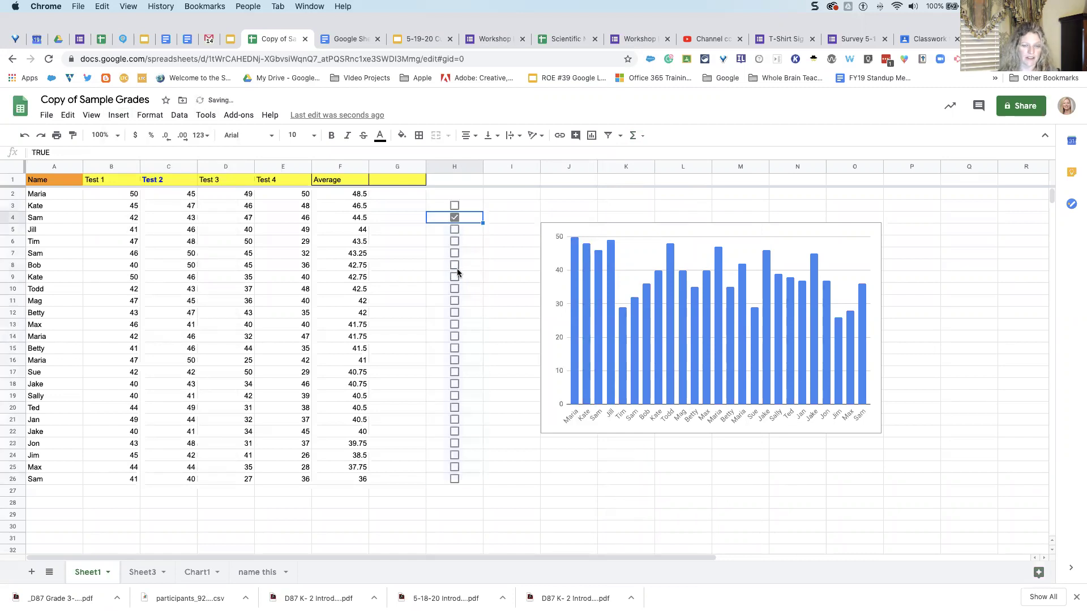
{"action": "left_click", "coordinate": [457, 337]}
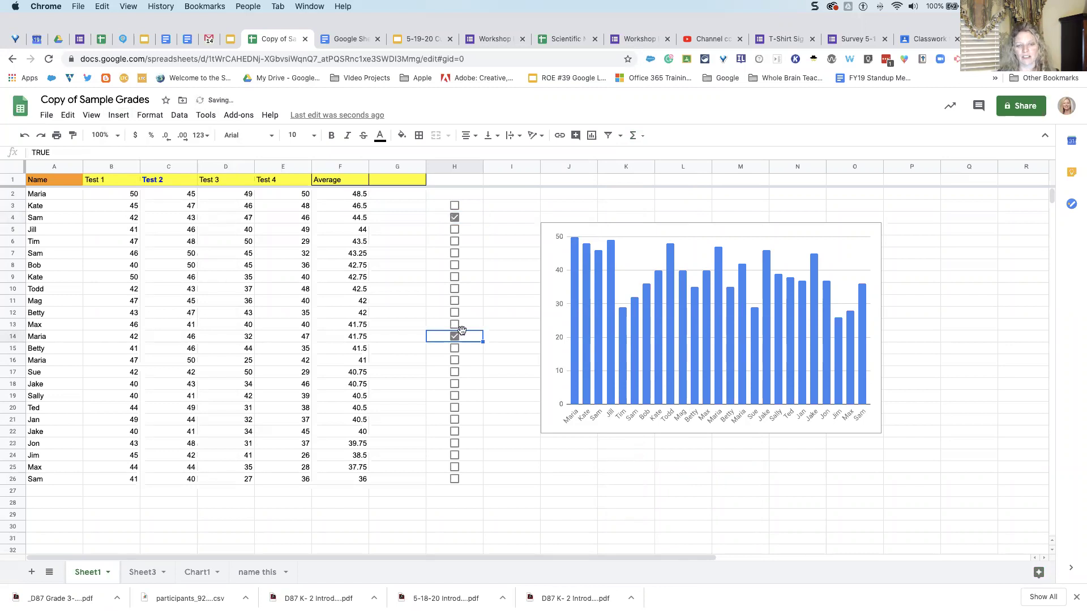
{"action": "left_click", "coordinate": [454, 291]}
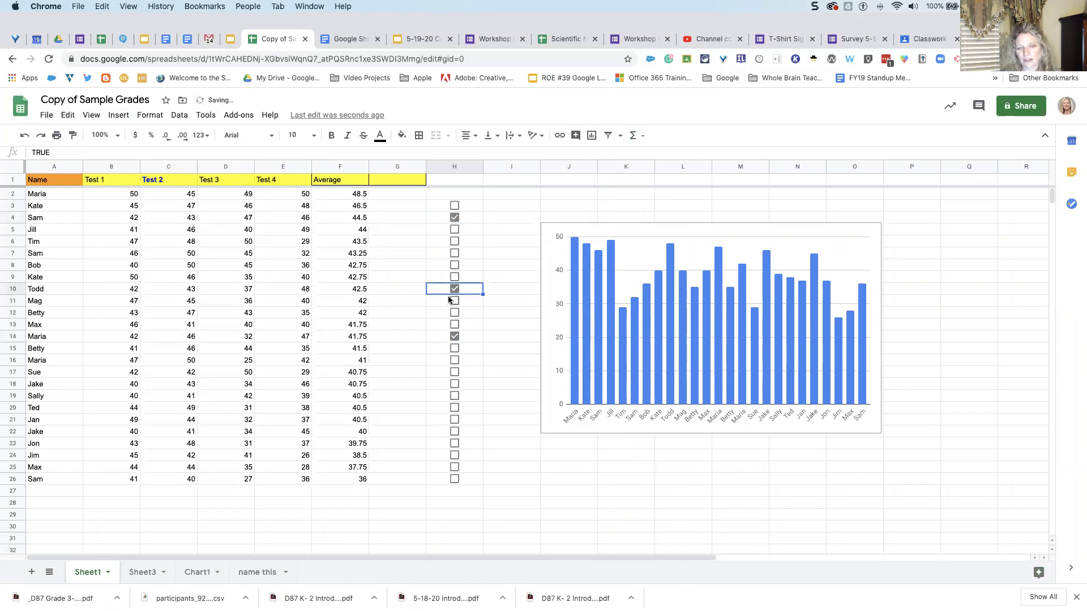
{"action": "left_click", "coordinate": [455, 254]}
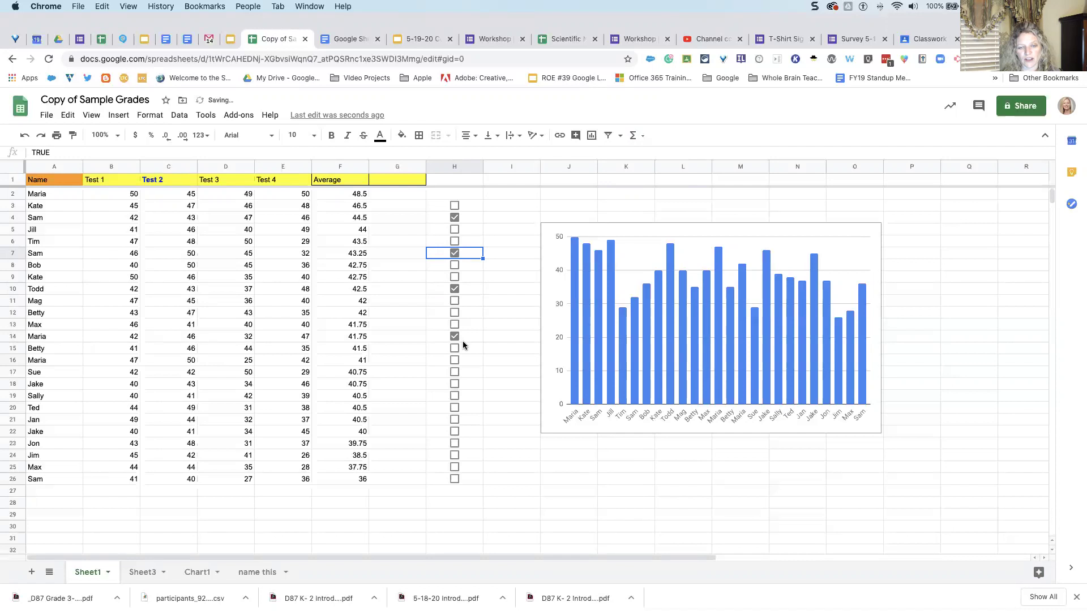
{"action": "left_click", "coordinate": [120, 119]}
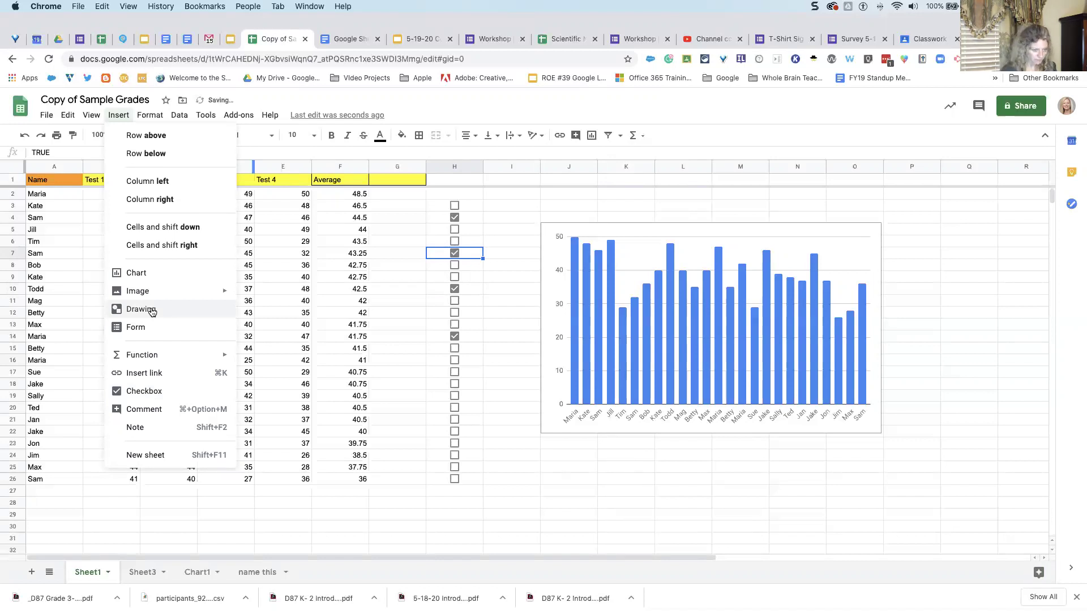
{"action": "left_click", "coordinate": [508, 205]}
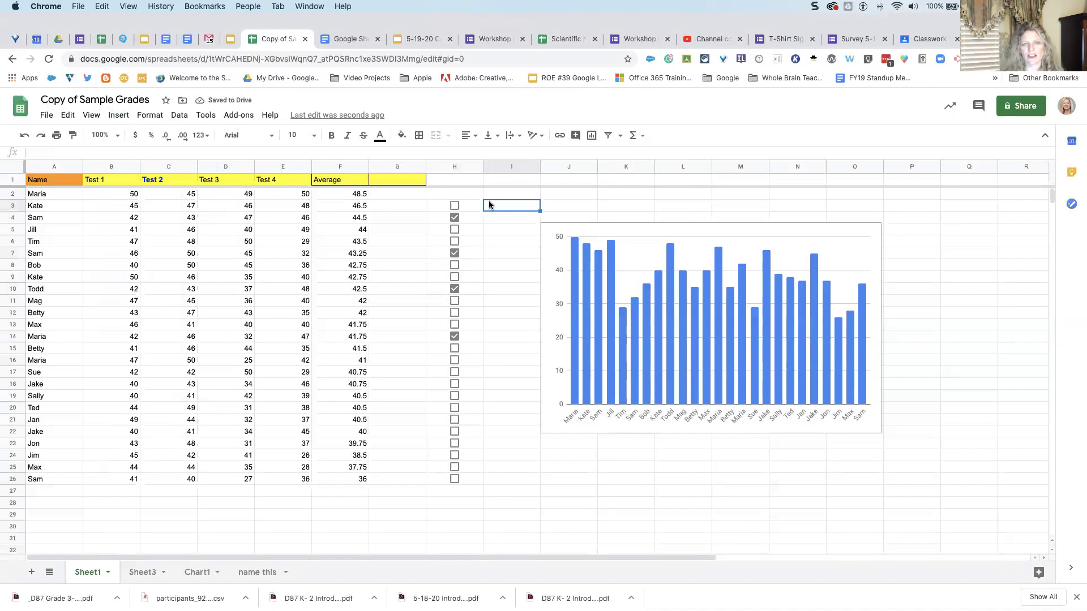
- Return to the 5-19-20 Intro to G Suite Apps for Education presentation and browse from the Google's Easter Eggs slide toward the Google Slides section
{"action": "left_click", "coordinate": [491, 40]}
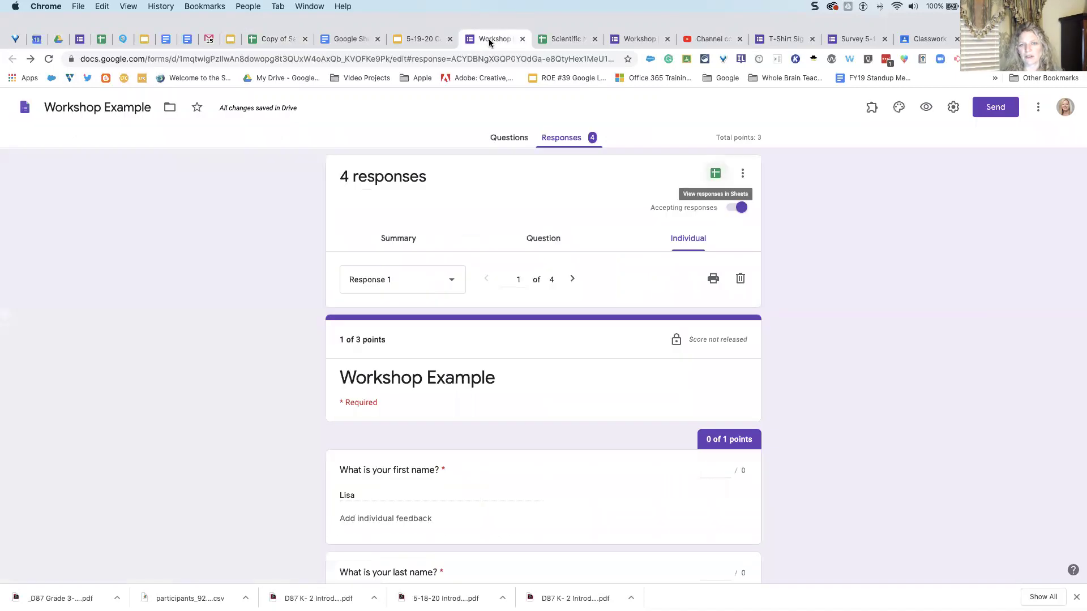
{"action": "left_click", "coordinate": [562, 40]}
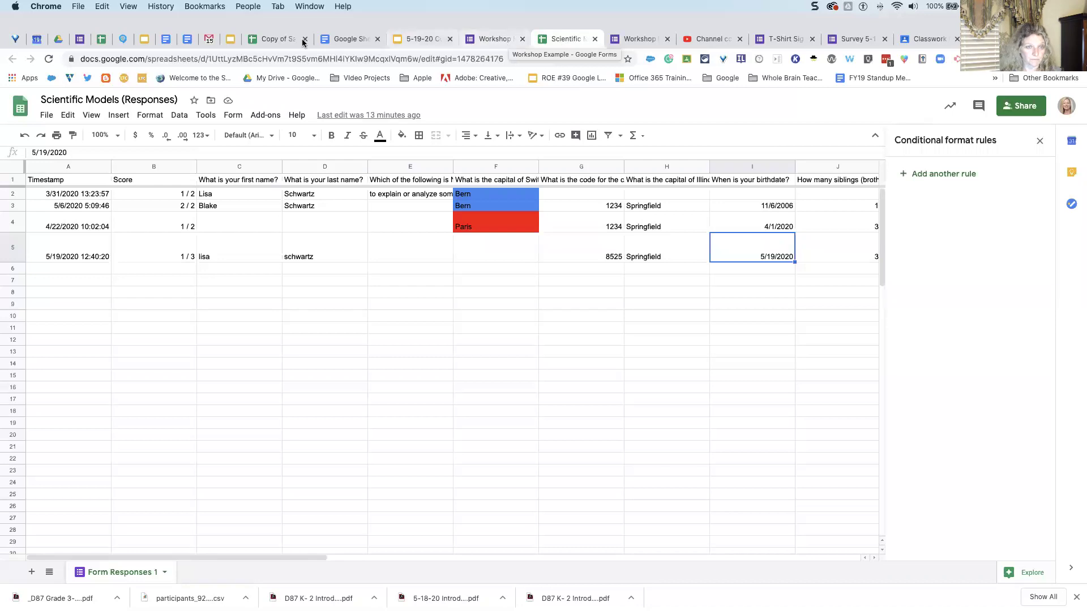
{"action": "left_click", "coordinate": [231, 39]}
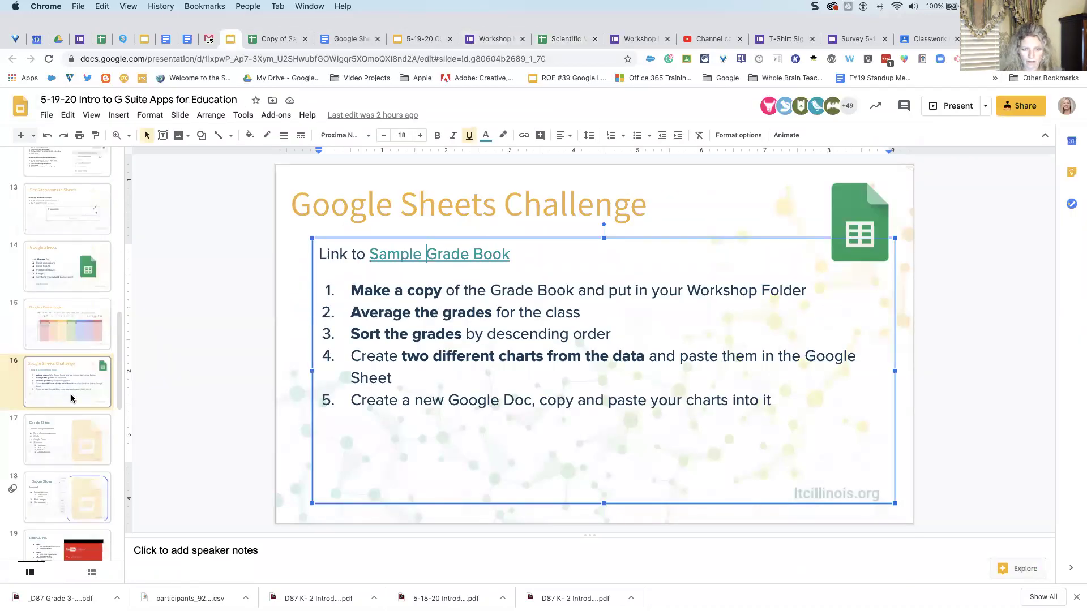
{"action": "left_click", "coordinate": [86, 347]}
{"action": "scroll", "coordinate": [86, 373], "scroll_direction": "down", "scroll_amount": 4}
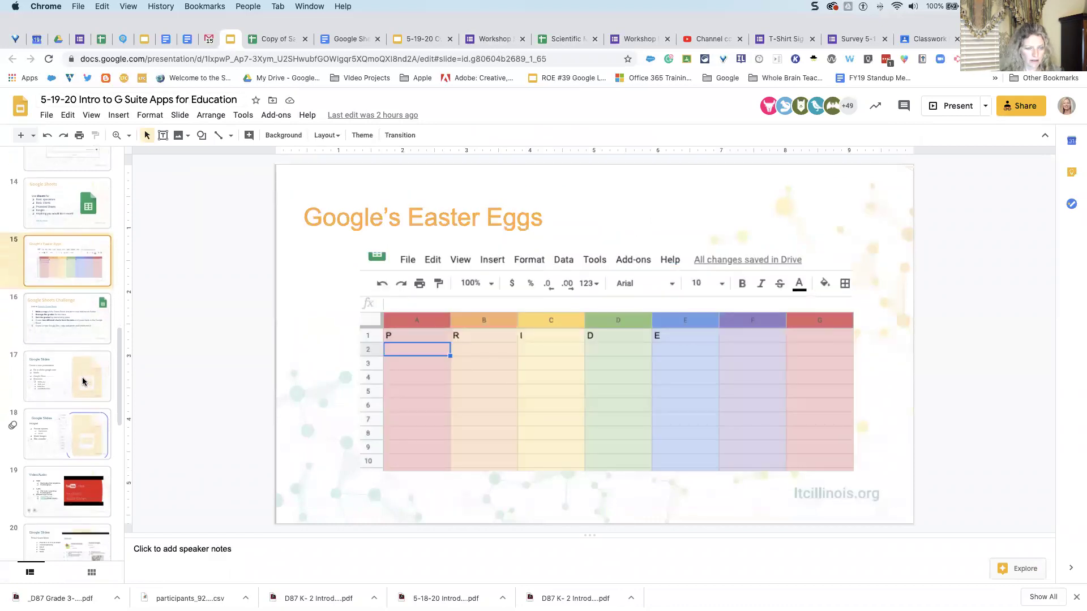